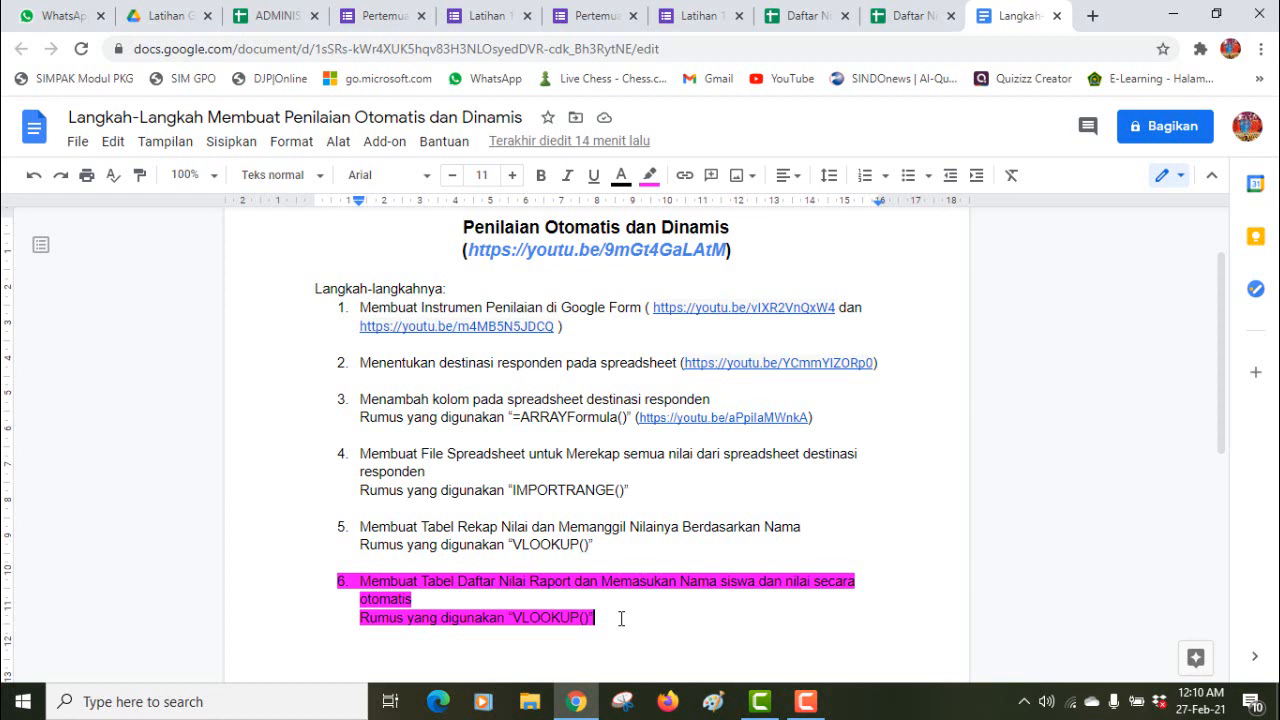
Step: Review item 6 of the instructions document and the N. Tgs 1 and N. Tgs 2 formulas in the Daftar Nilai Raport spreadsheet
drag(621, 618, 341, 589)
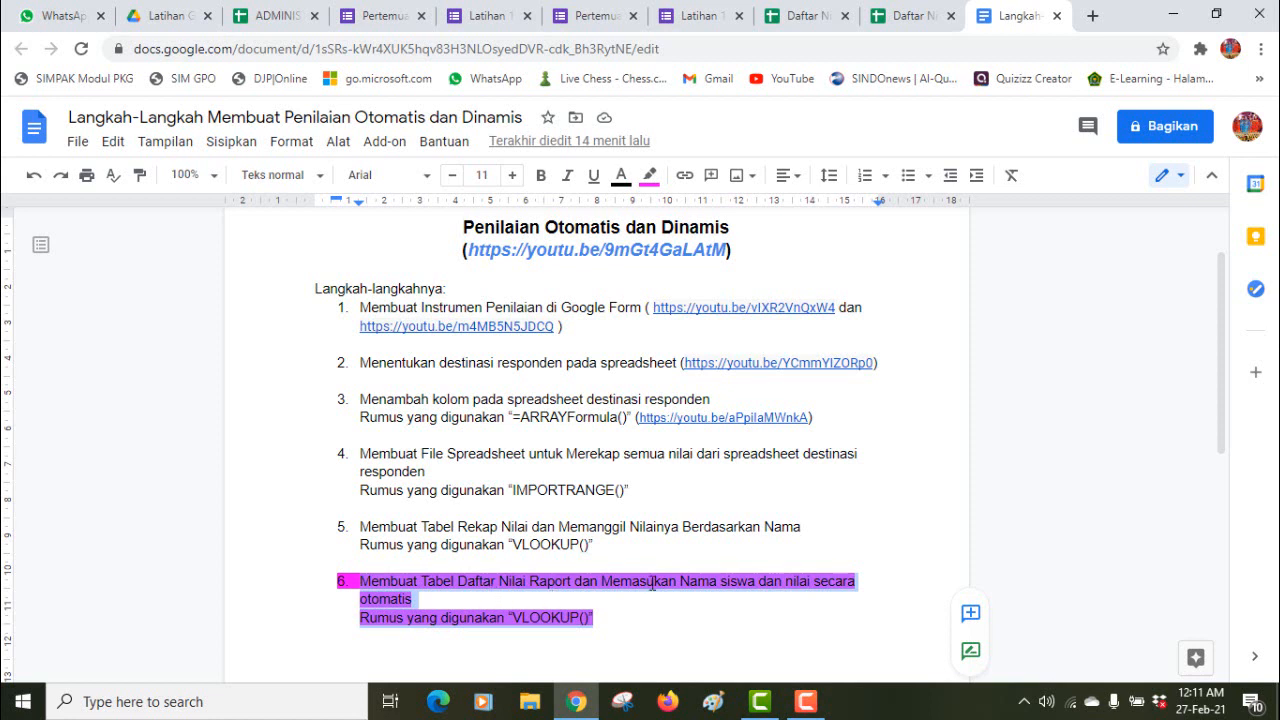
click(614, 624)
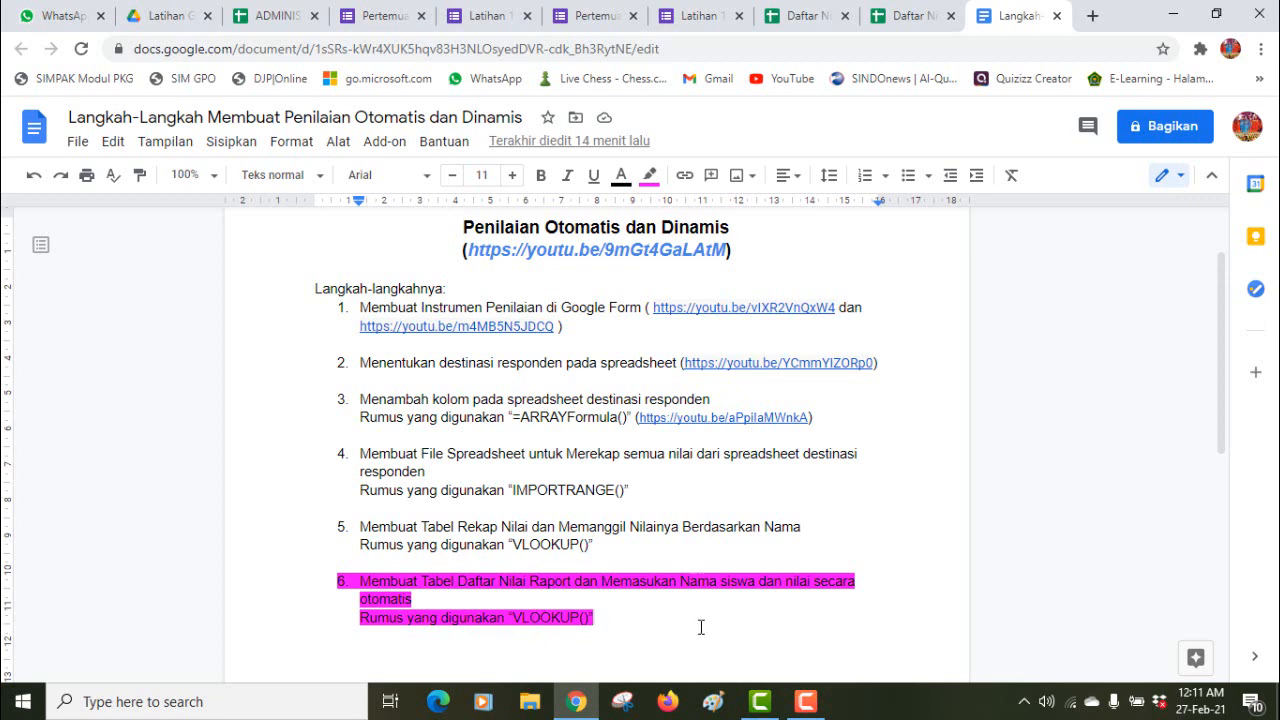
click(804, 24)
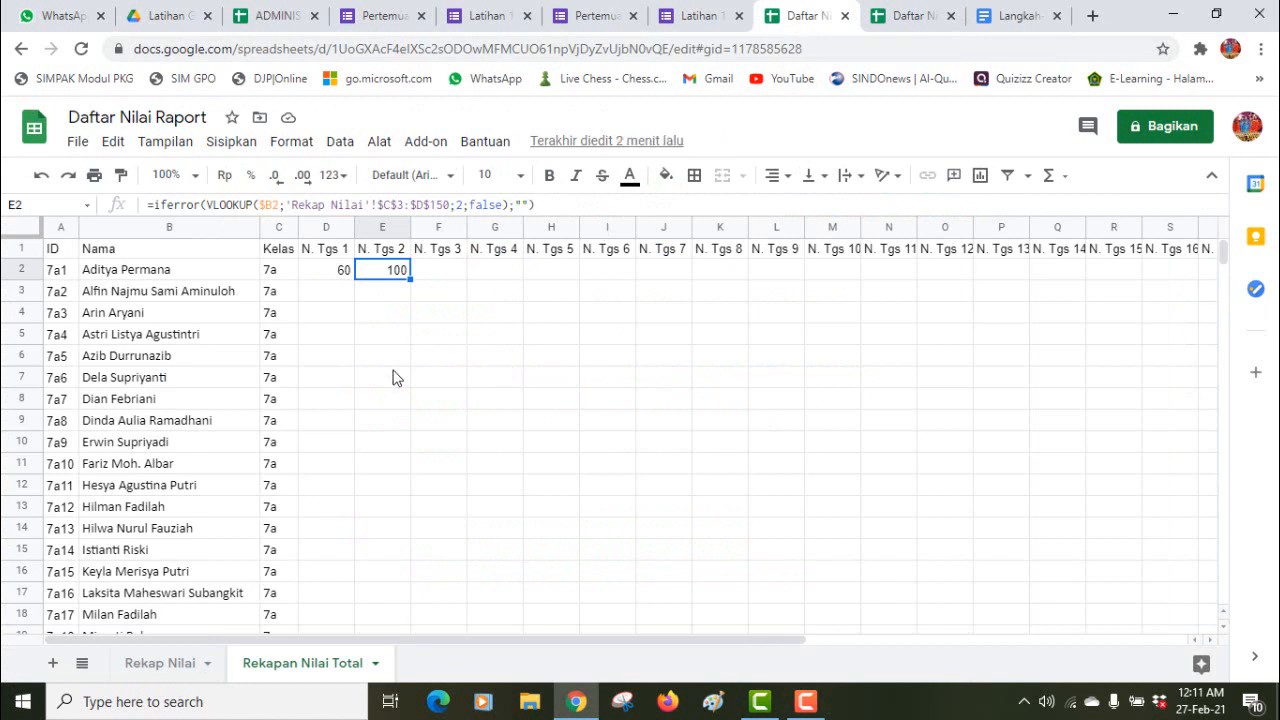
click(462, 340)
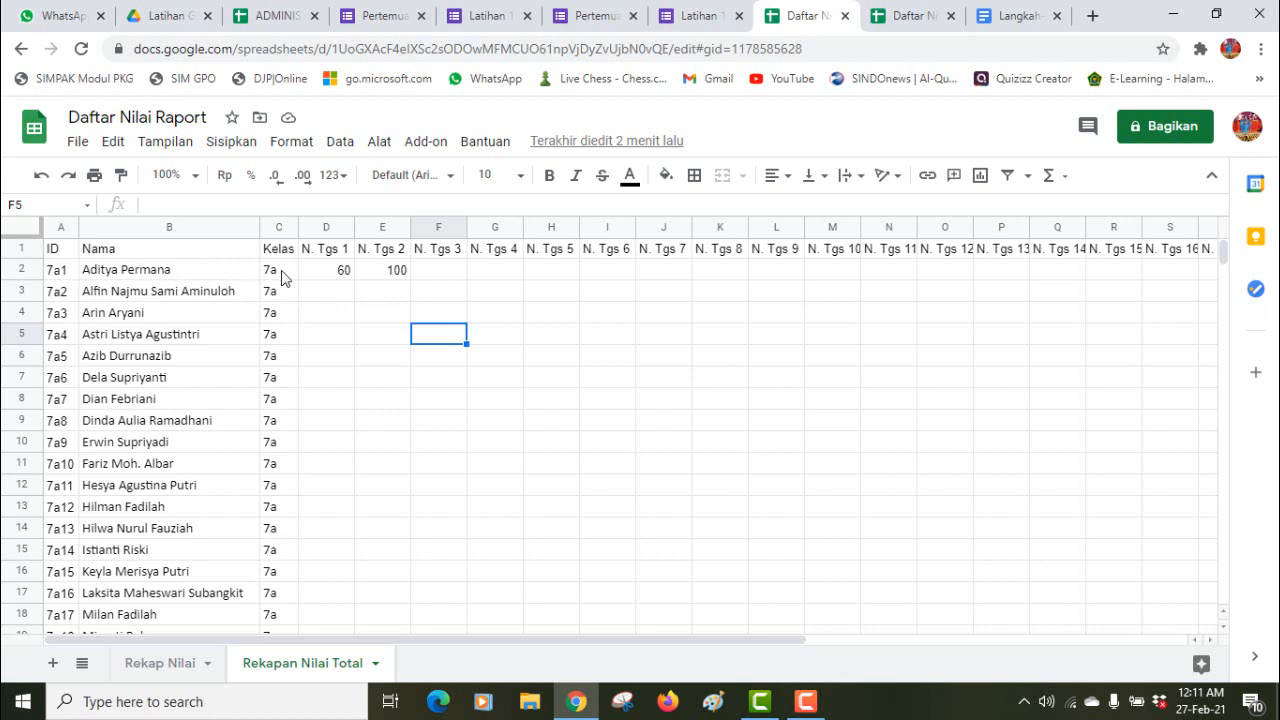
click(340, 272)
click(396, 275)
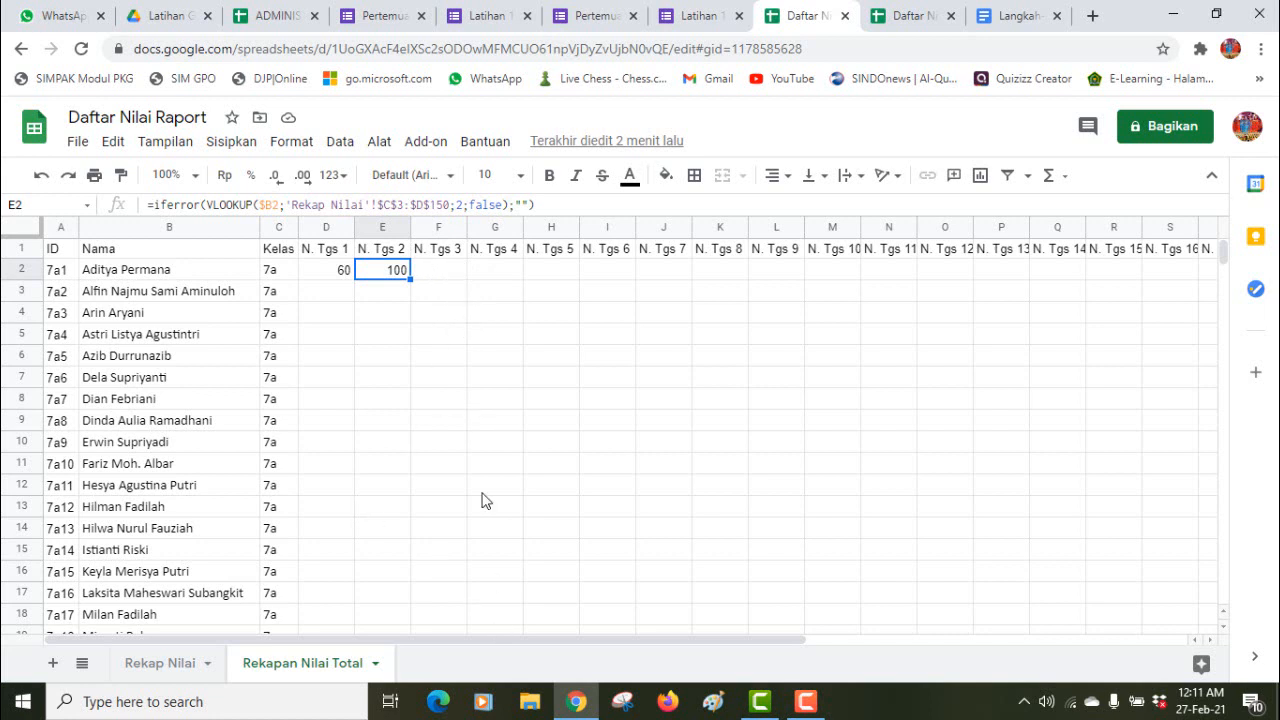
Step: Add a new sheet to Daftar Nilai Raport and name it "Nilai Raport KD3"
click(53, 666)
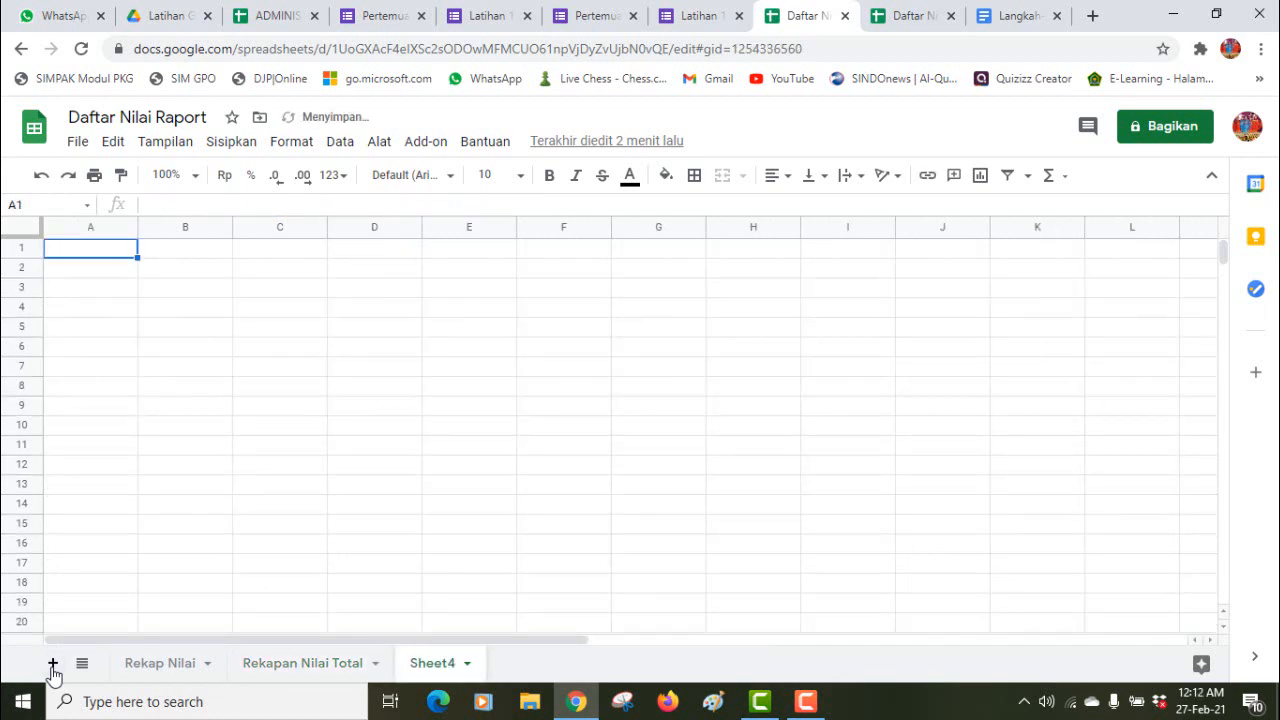
right_click(418, 666)
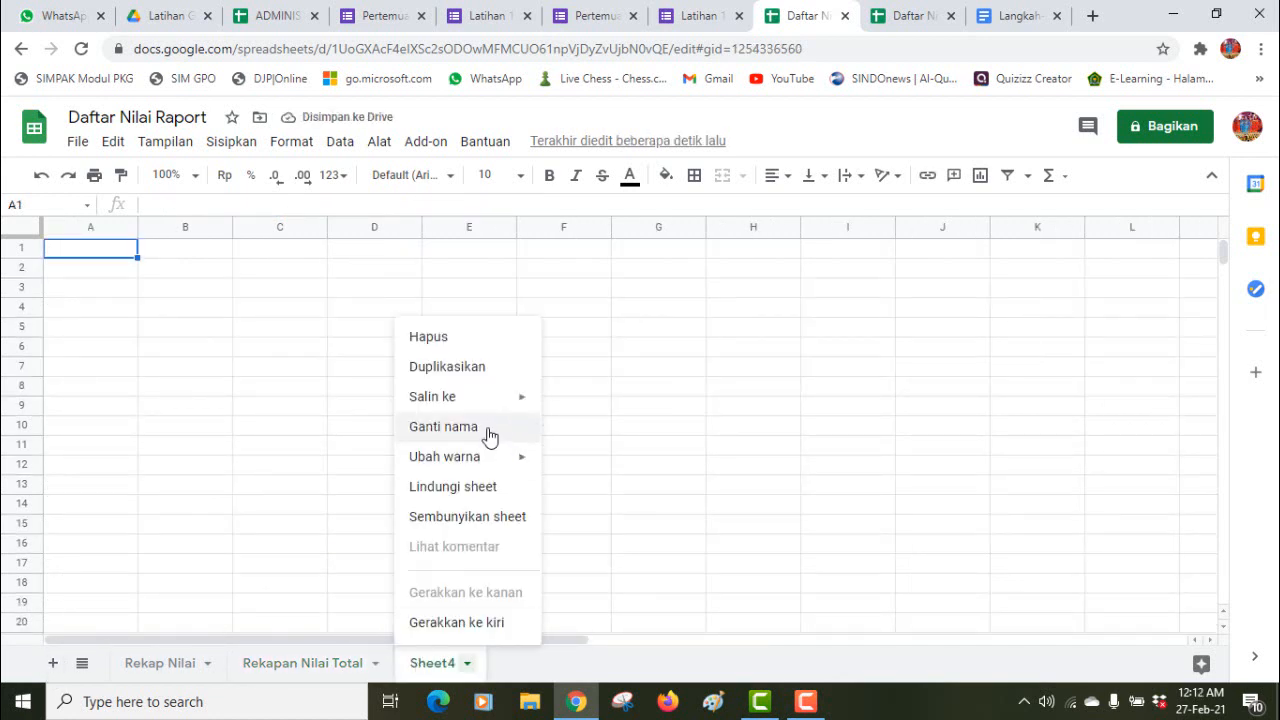
mouse_move(425, 460)
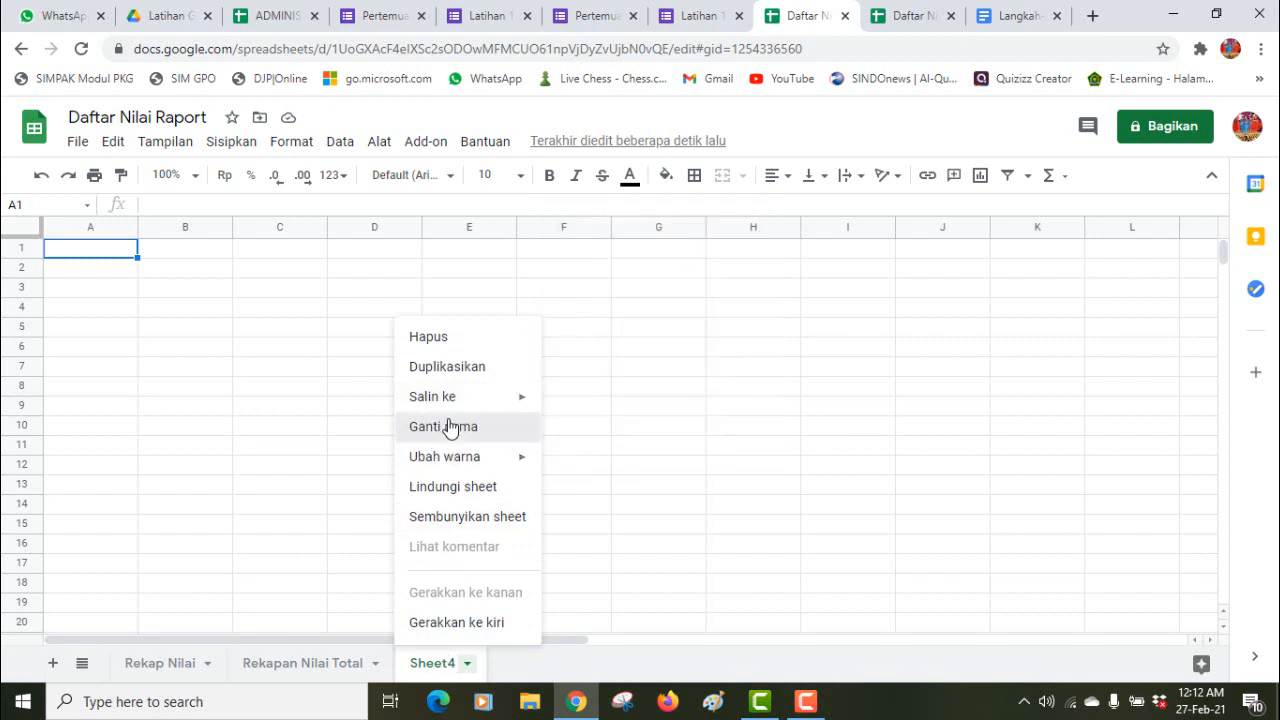
click(448, 427)
text(Nil)
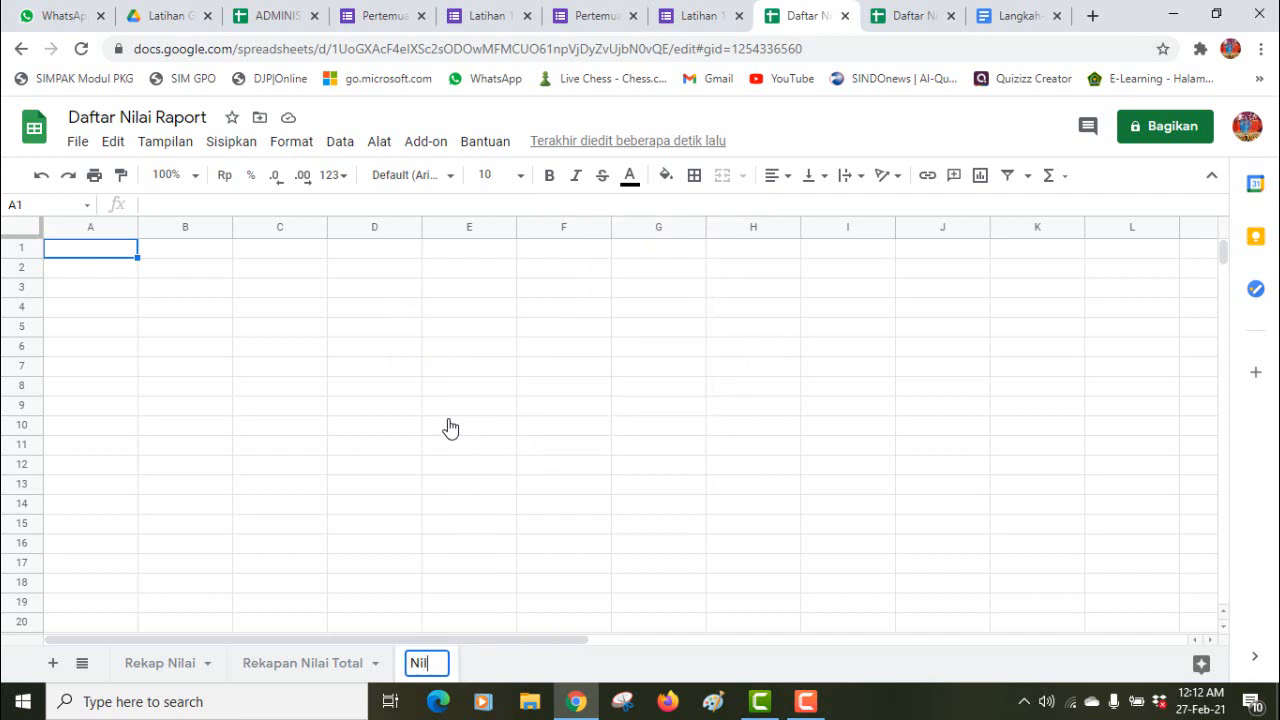
text(ai Raport)
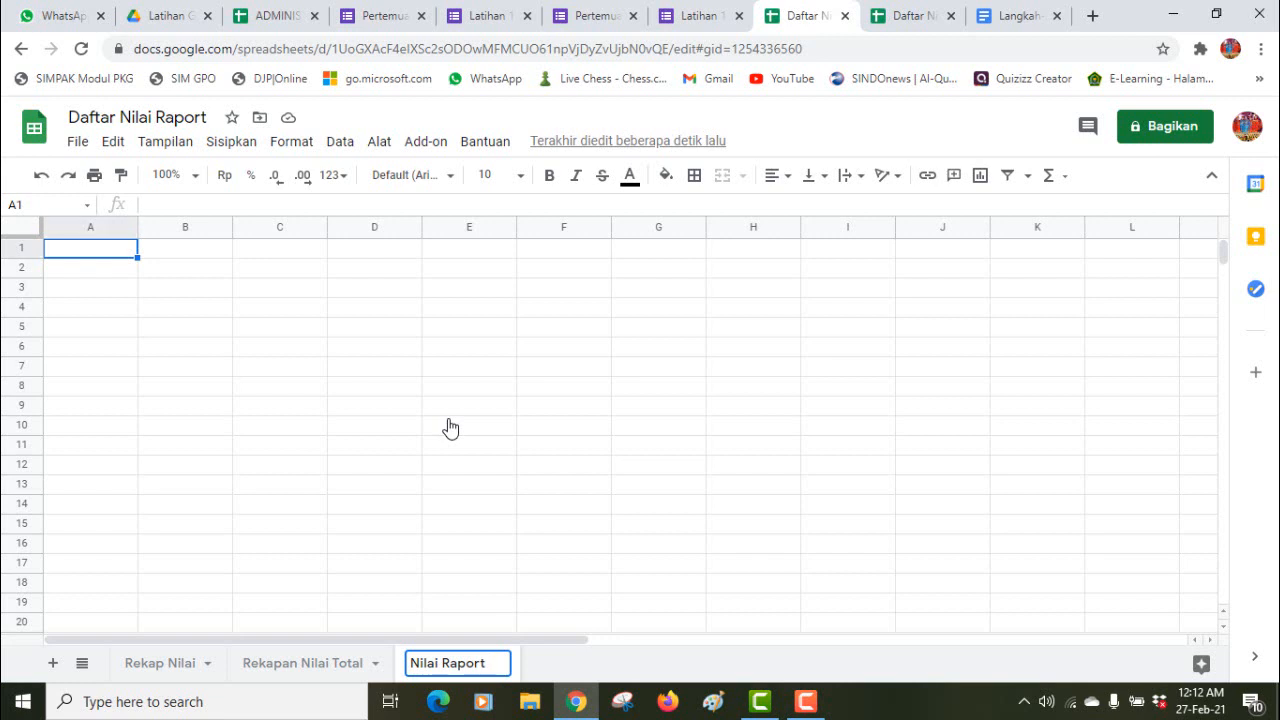
text(KD3)
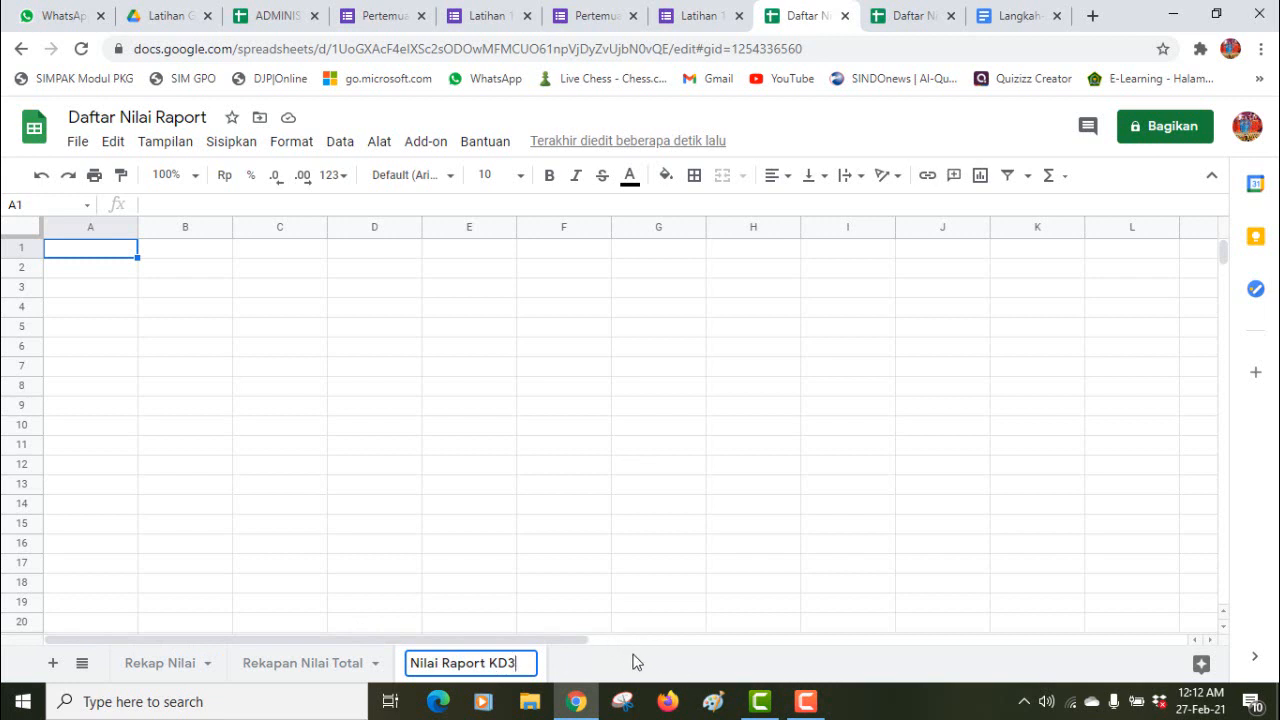
click(647, 558)
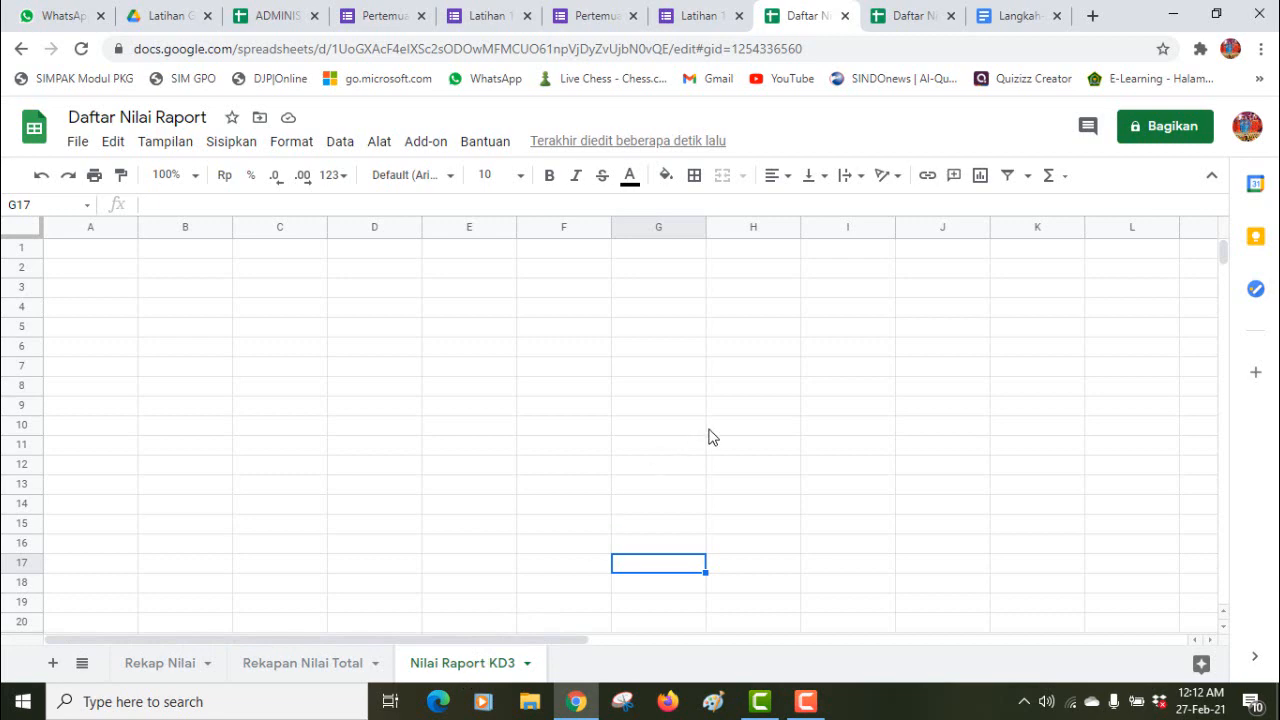
Step: Copy A8:Q12 from the NILAI KD 3 sheet of ADMINISTRASI LAPORAN SMT 2 and paste it at A5 of Nilai Raport KD3
click(268, 17)
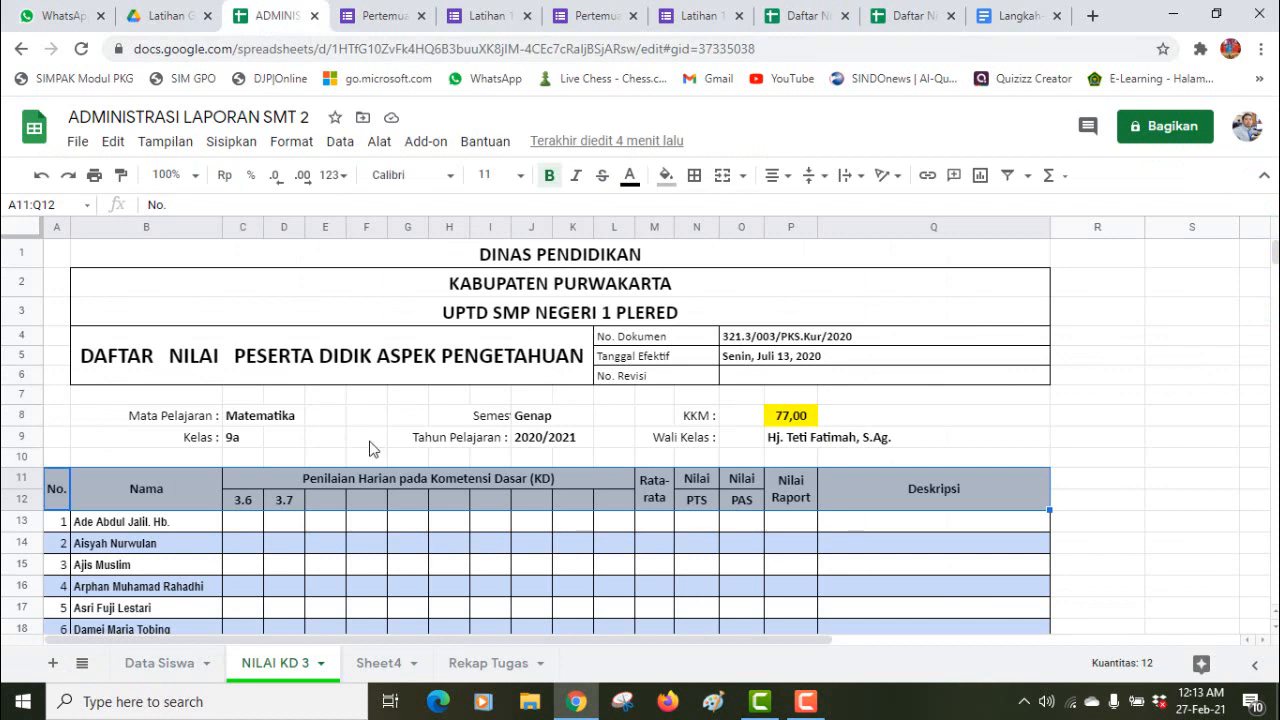
drag(62, 422, 273, 478)
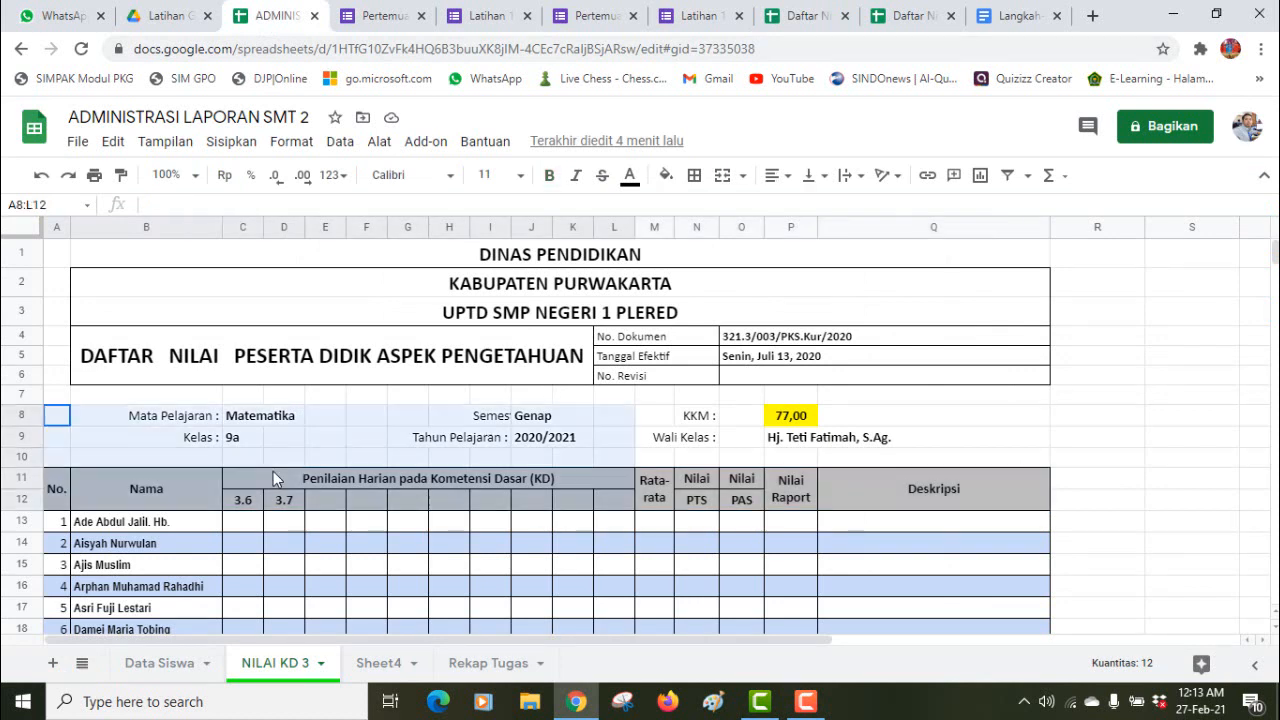
drag(545, 484, 1025, 507)
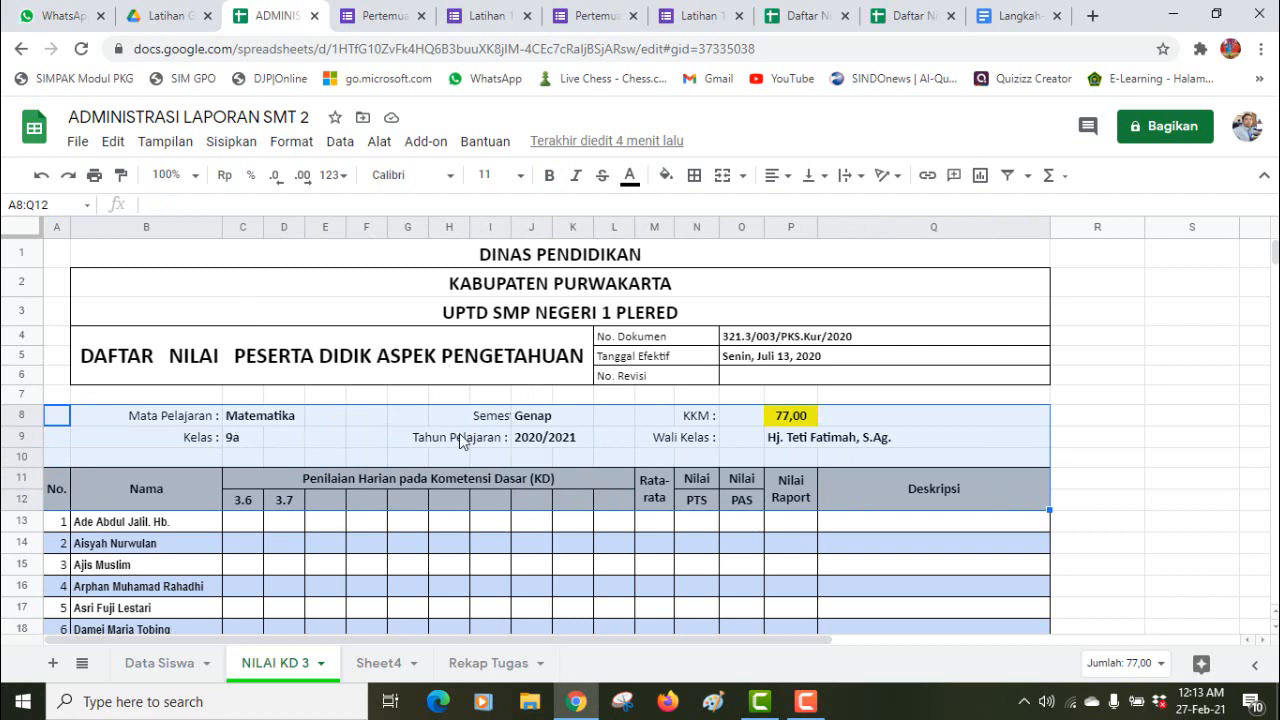
key(ctrl+c)
click(805, 16)
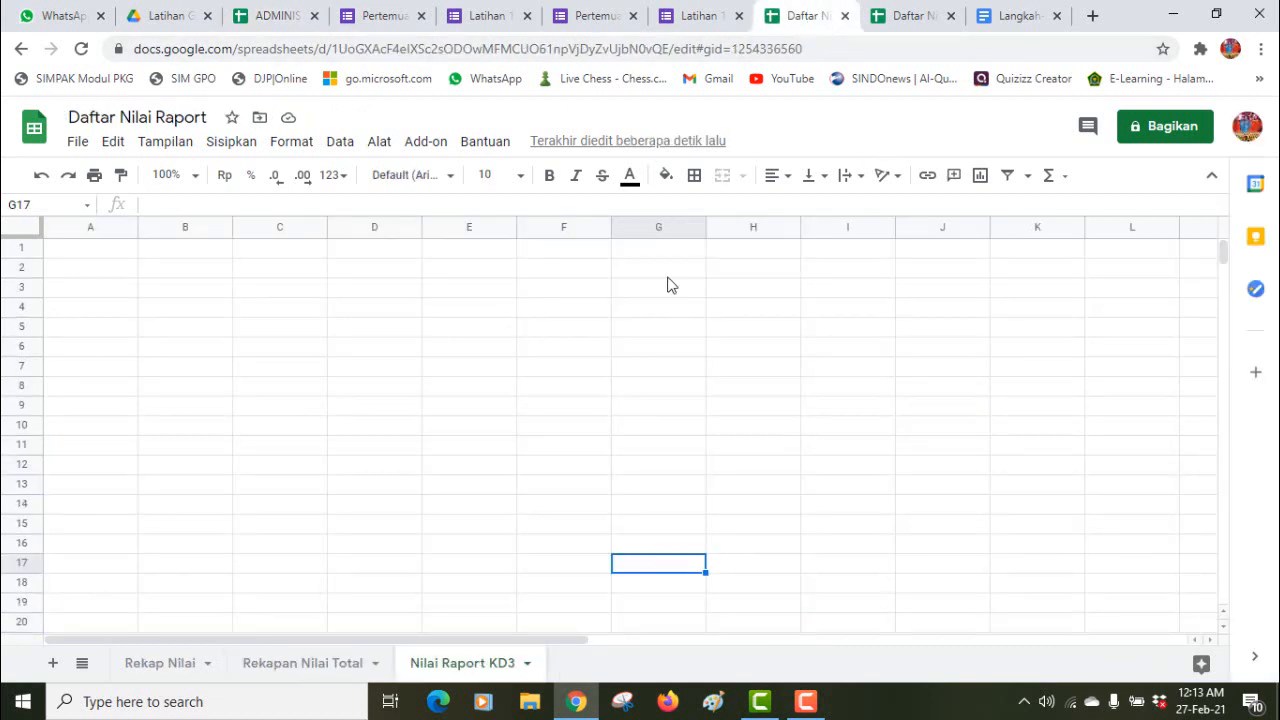
click(82, 330)
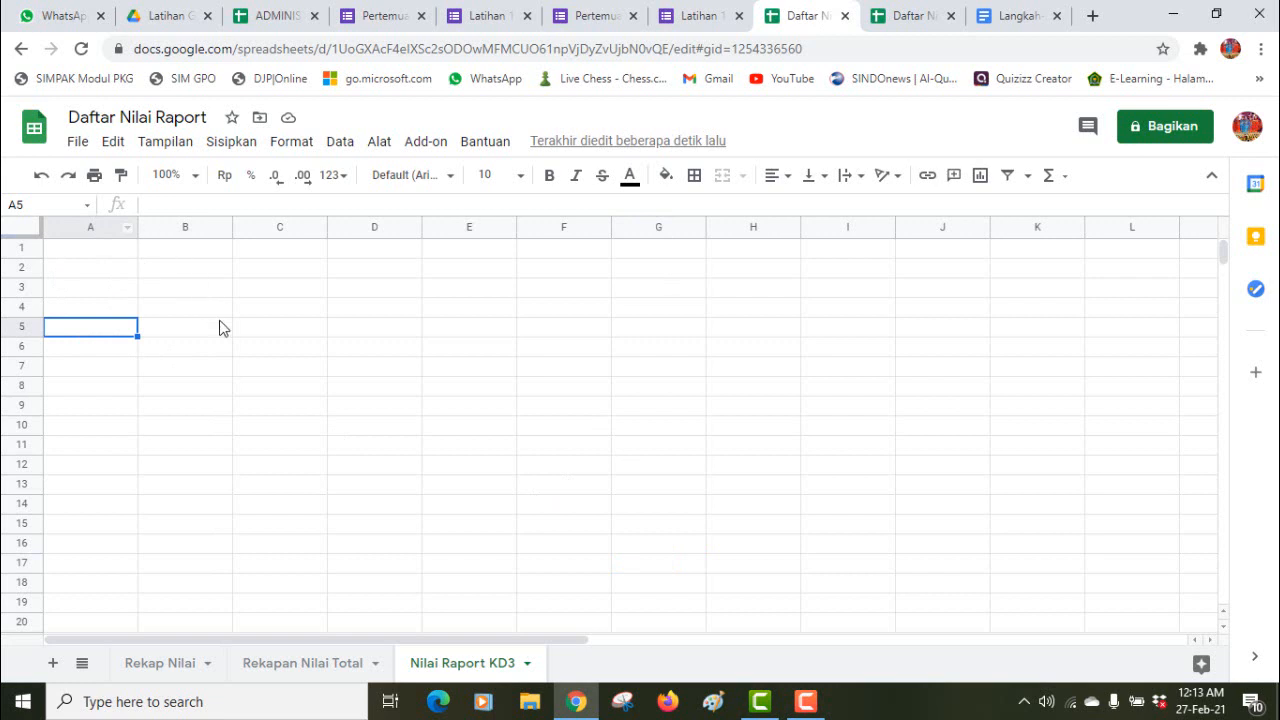
right_click(108, 333)
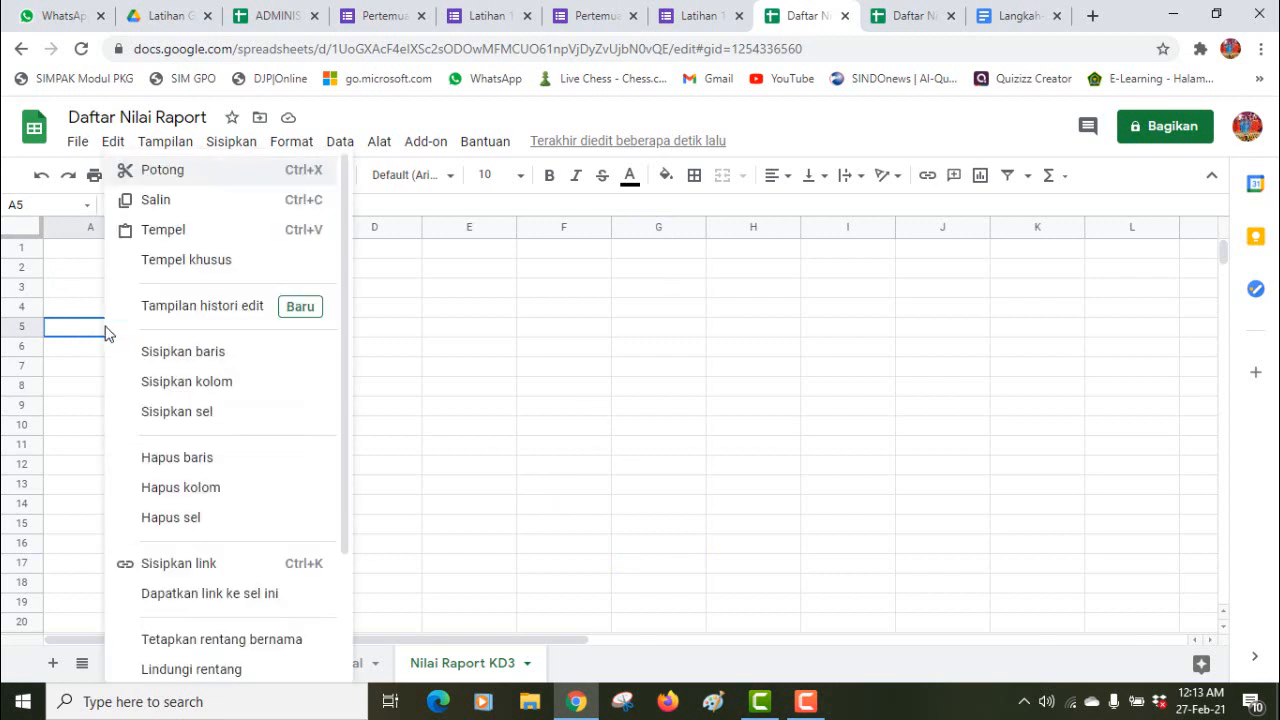
click(165, 230)
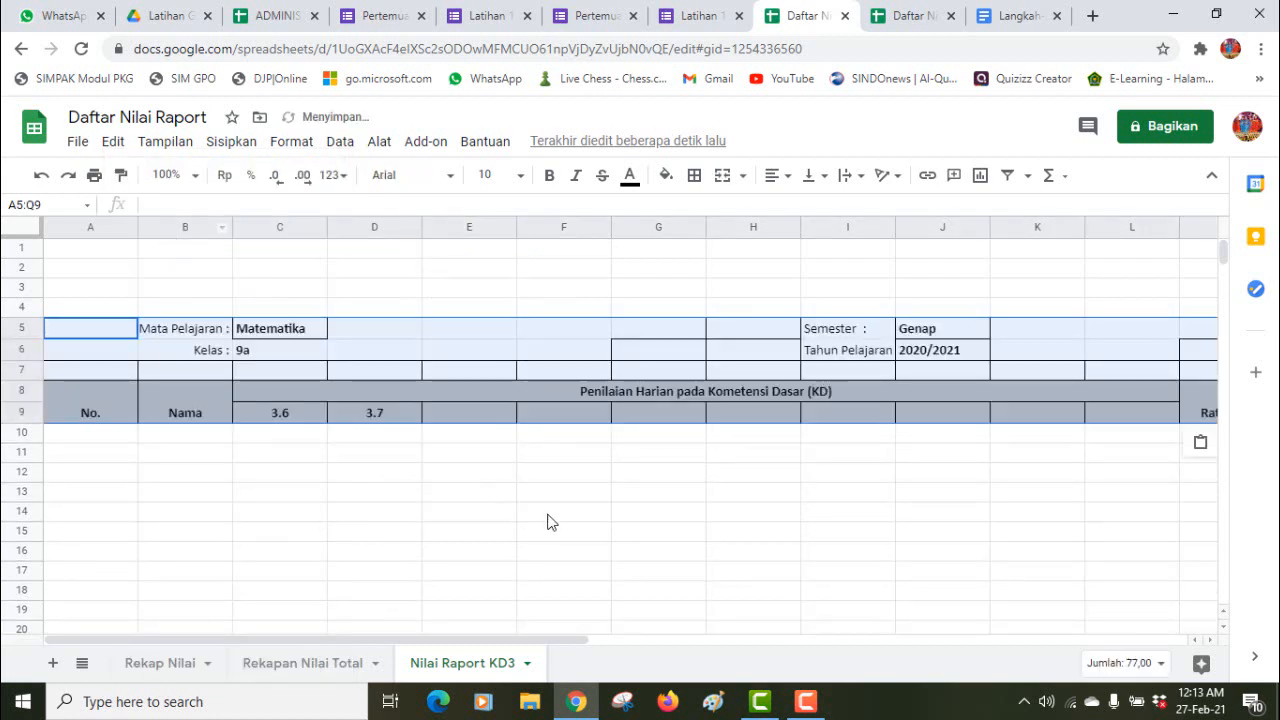
click(205, 472)
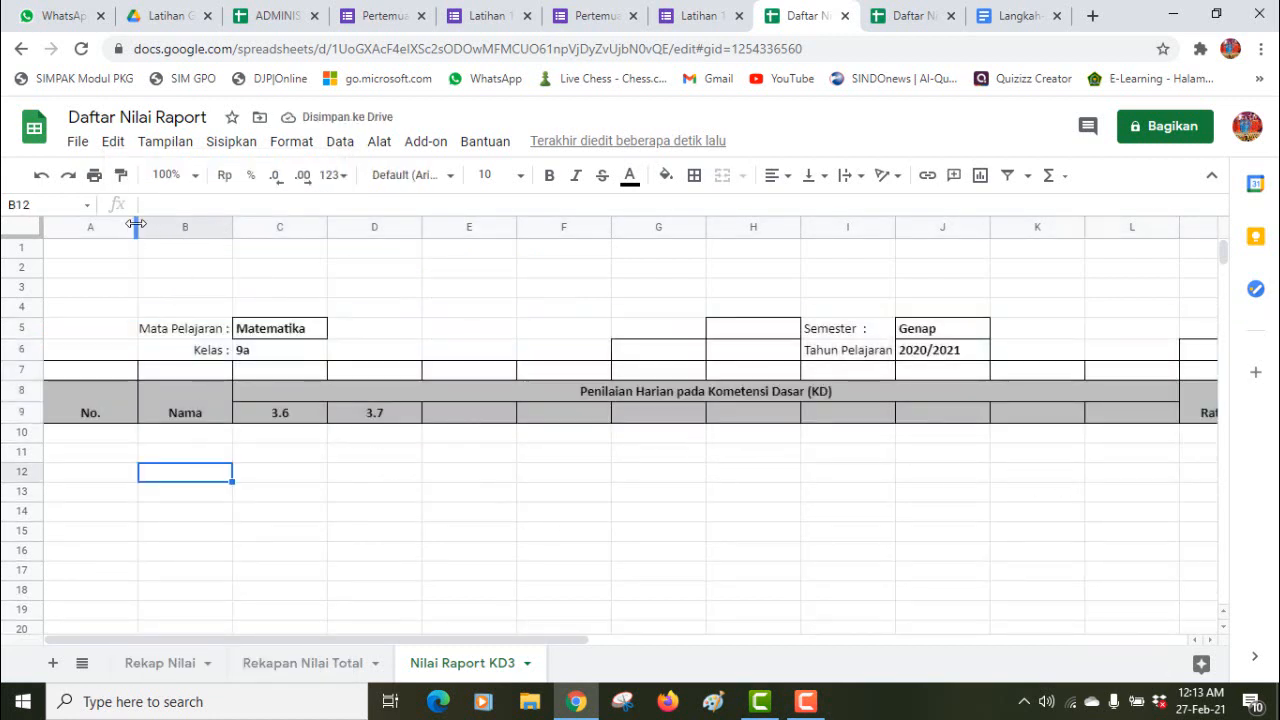
Step: Narrow column A, widen the Nama column B, and reduce columns C through O to equal narrow widths
drag(137, 228, 76, 232)
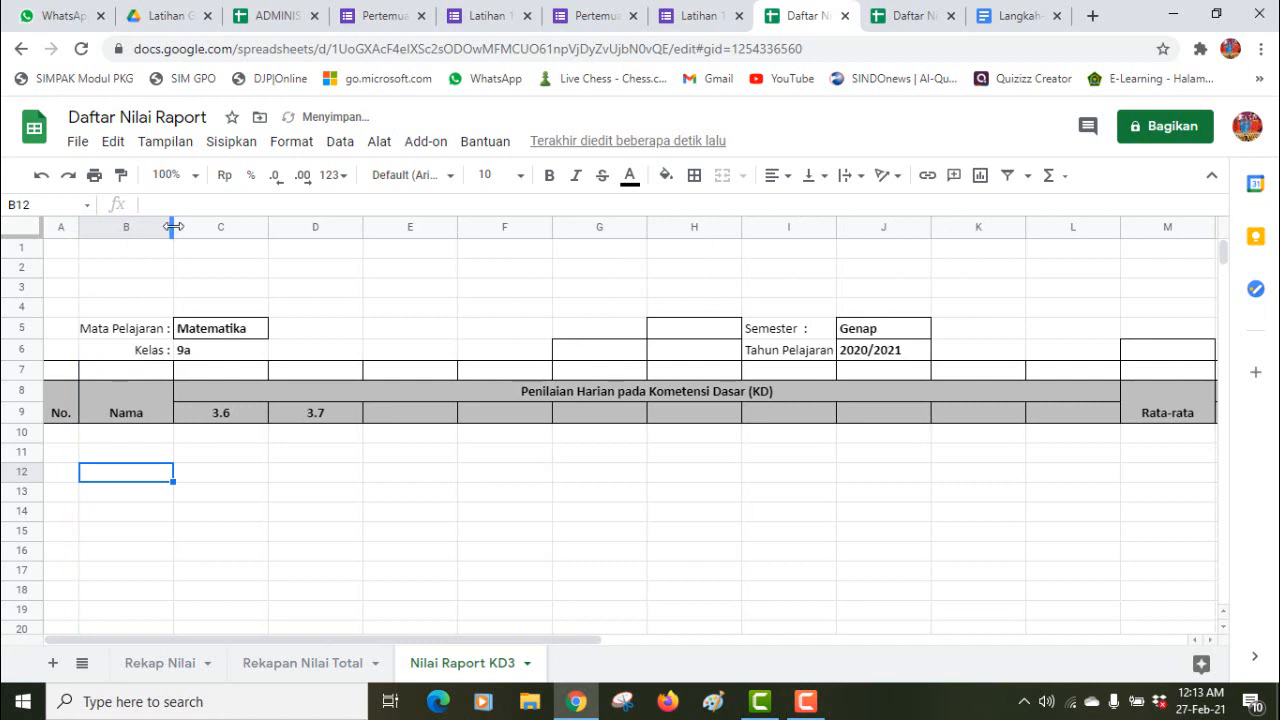
drag(171, 228, 1040, 294)
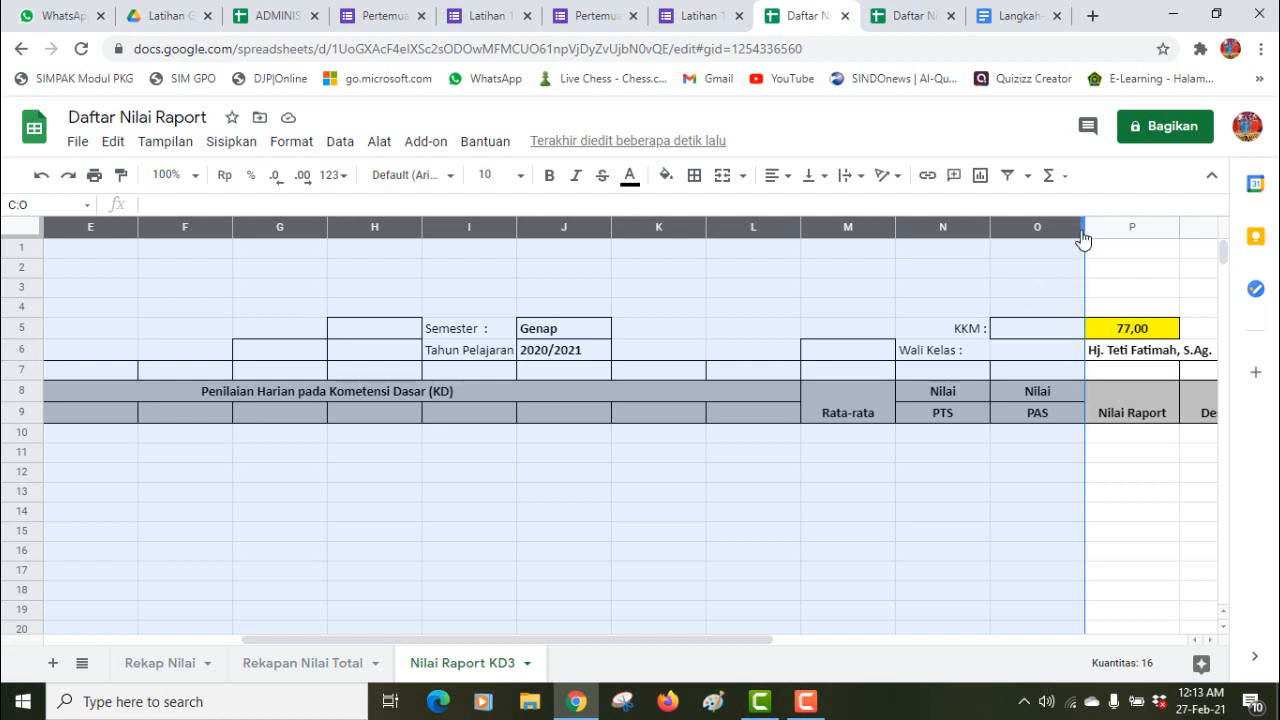
drag(1075, 229, 1034, 234)
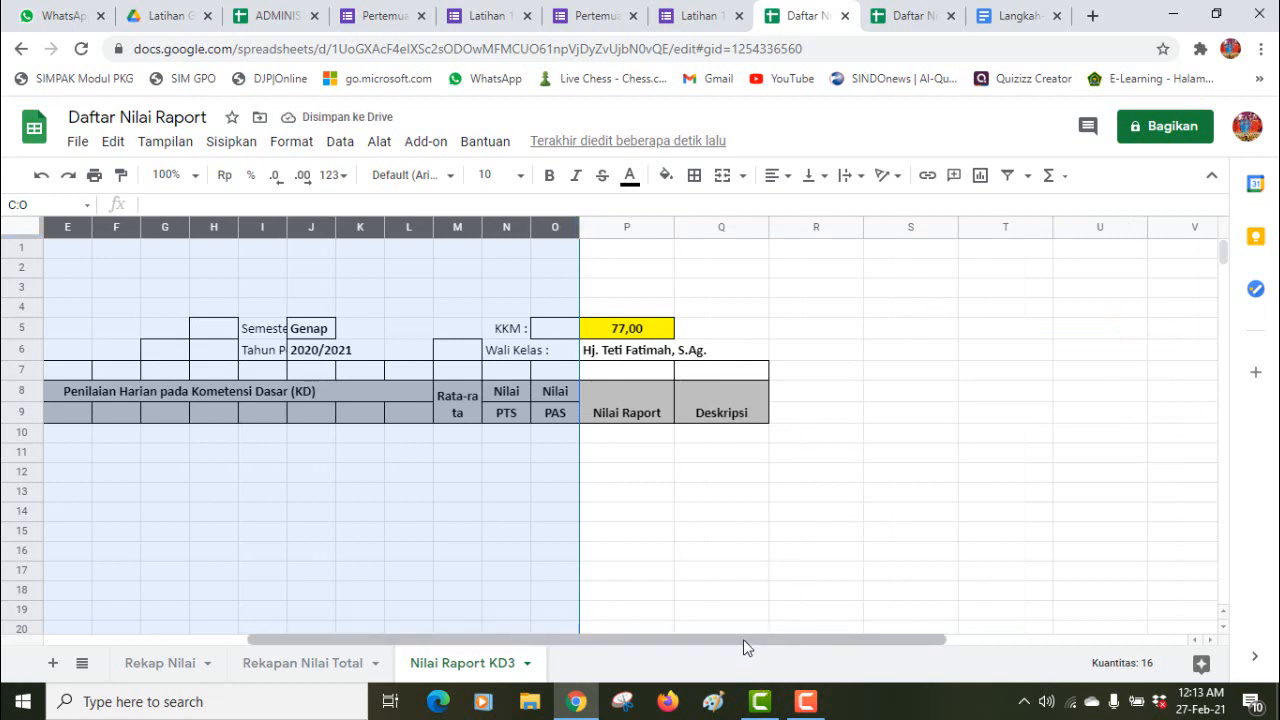
drag(743, 639, 560, 645)
click(700, 549)
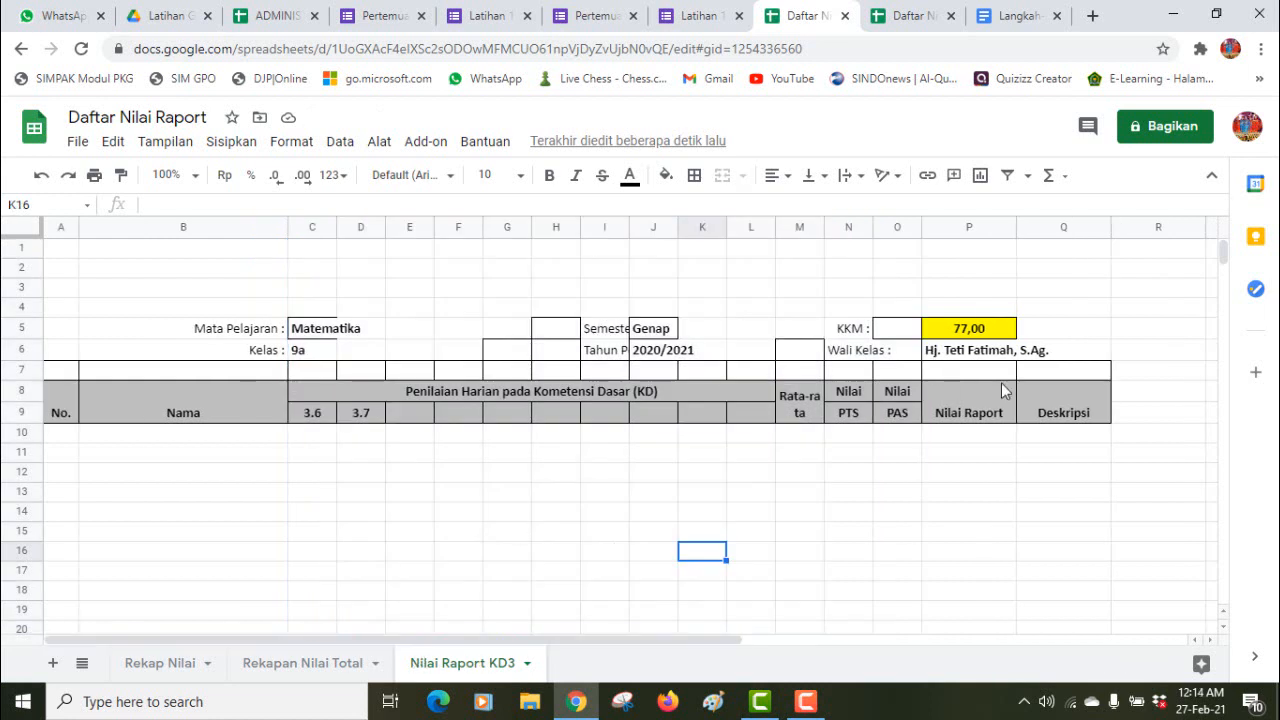
Step: Remove all borders from A5:Q7 and apply all borders to the table header A8:Q9
drag(1071, 371, 52, 325)
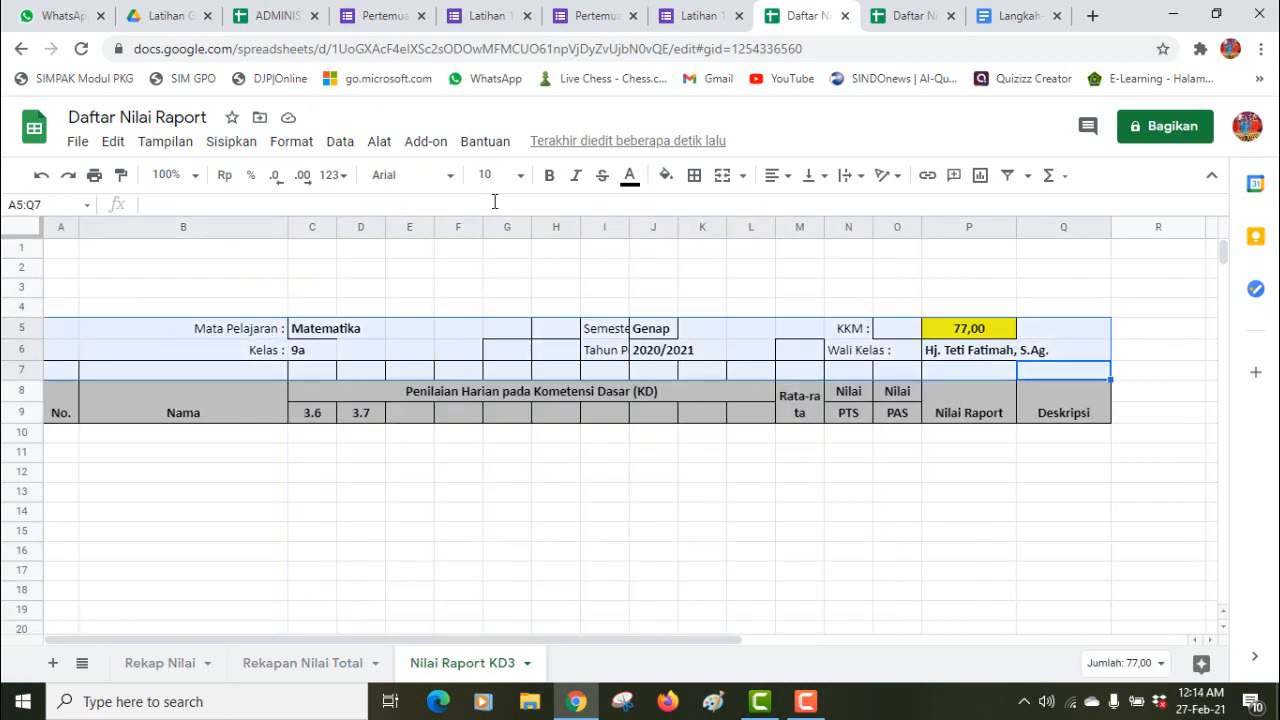
click(694, 176)
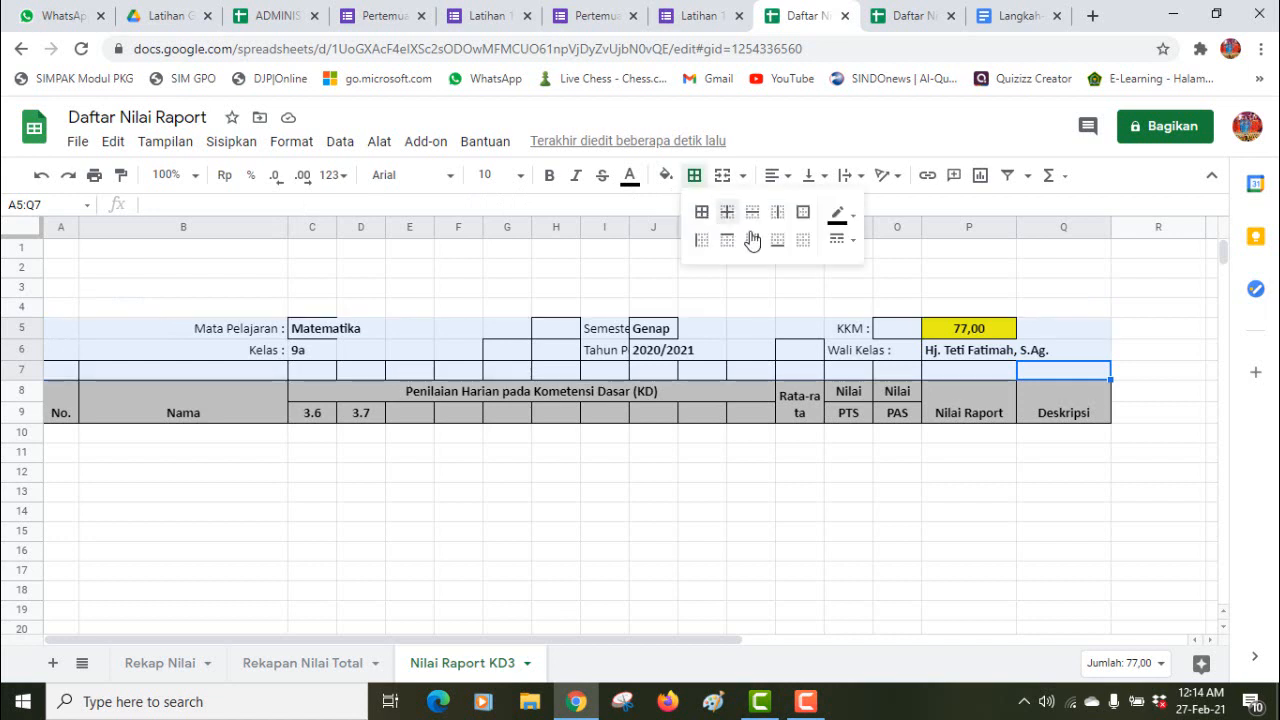
click(803, 240)
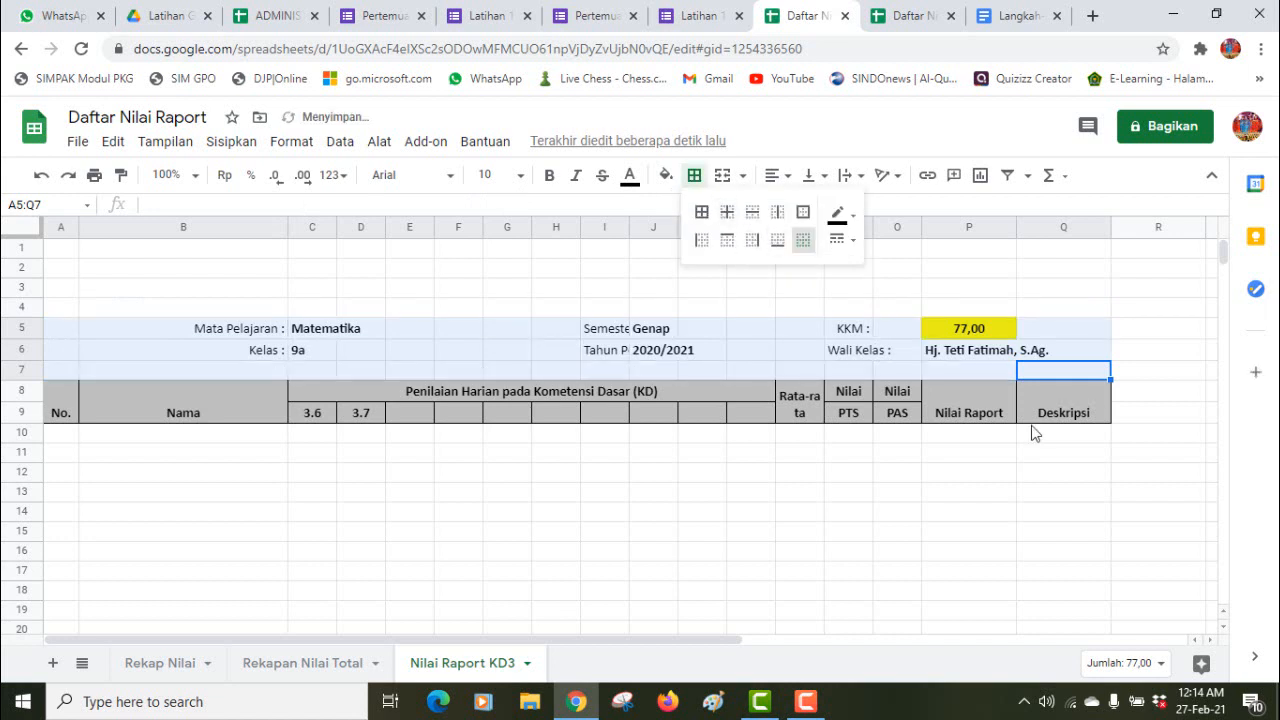
drag(1050, 391, 55, 413)
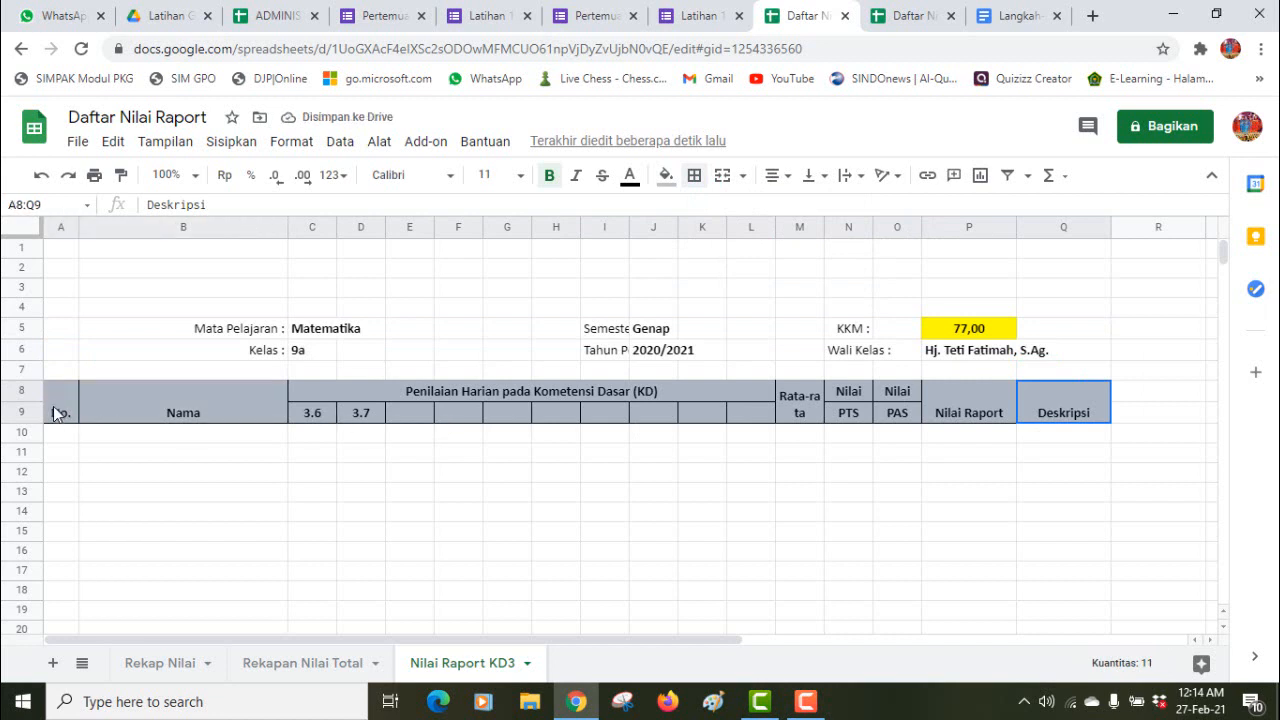
click(694, 176)
click(701, 212)
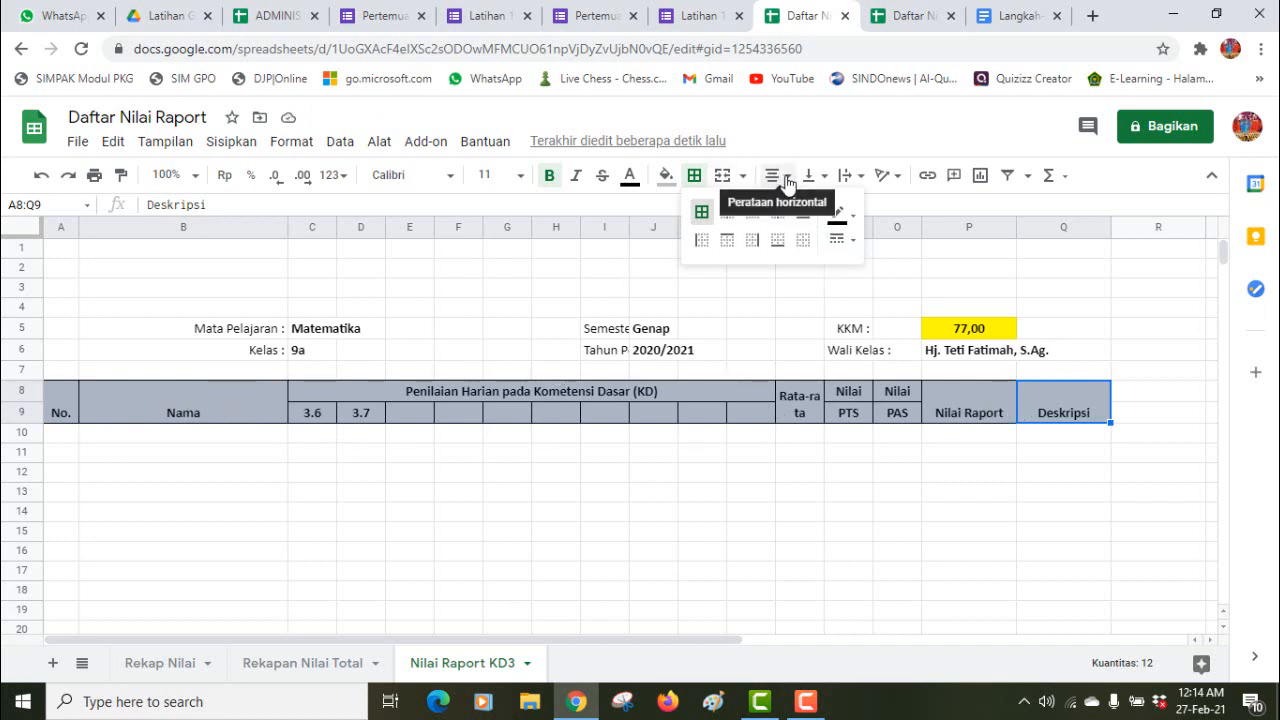
Step: Center the text of the table header A8:Q9 both horizontally and vertically
click(787, 178)
click(787, 178)
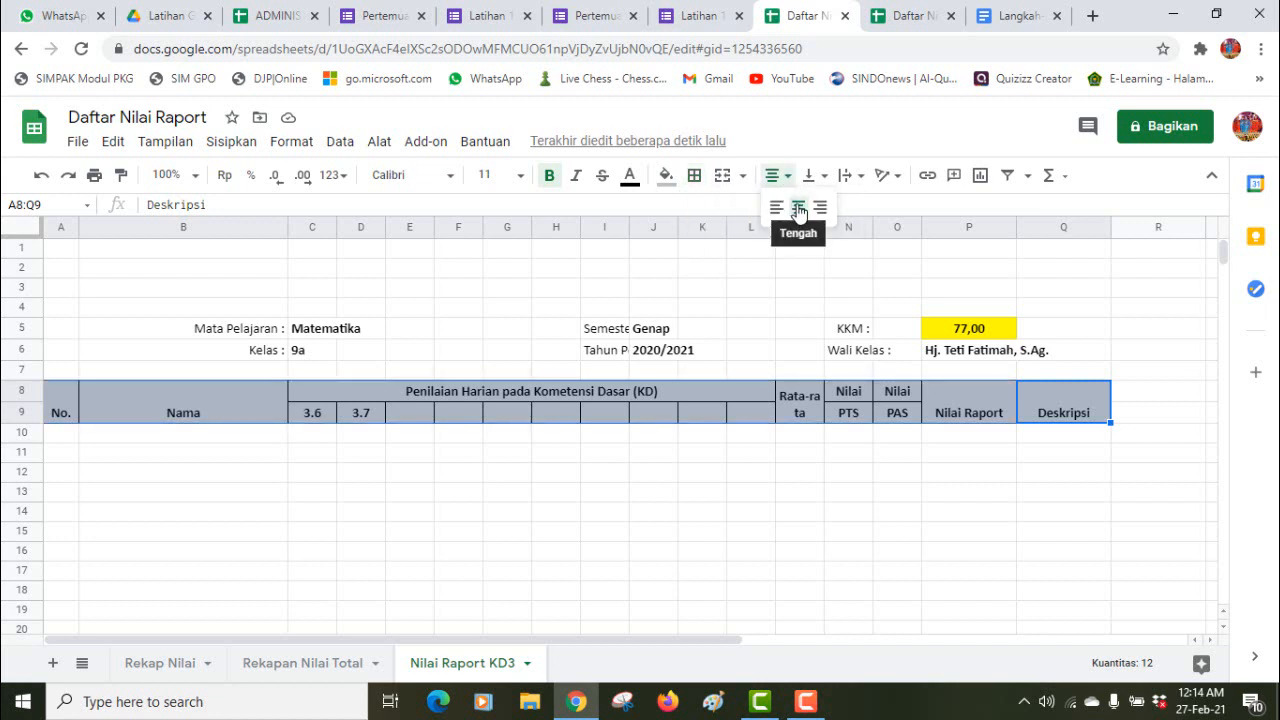
click(798, 210)
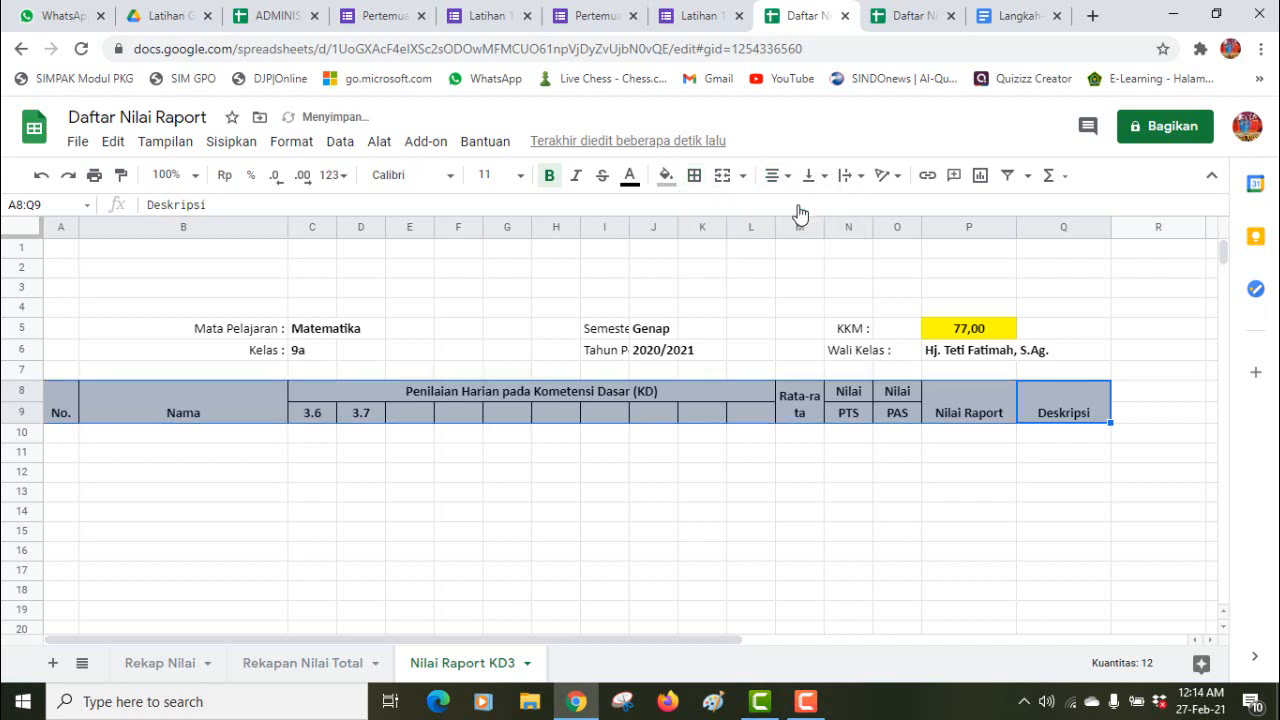
click(822, 177)
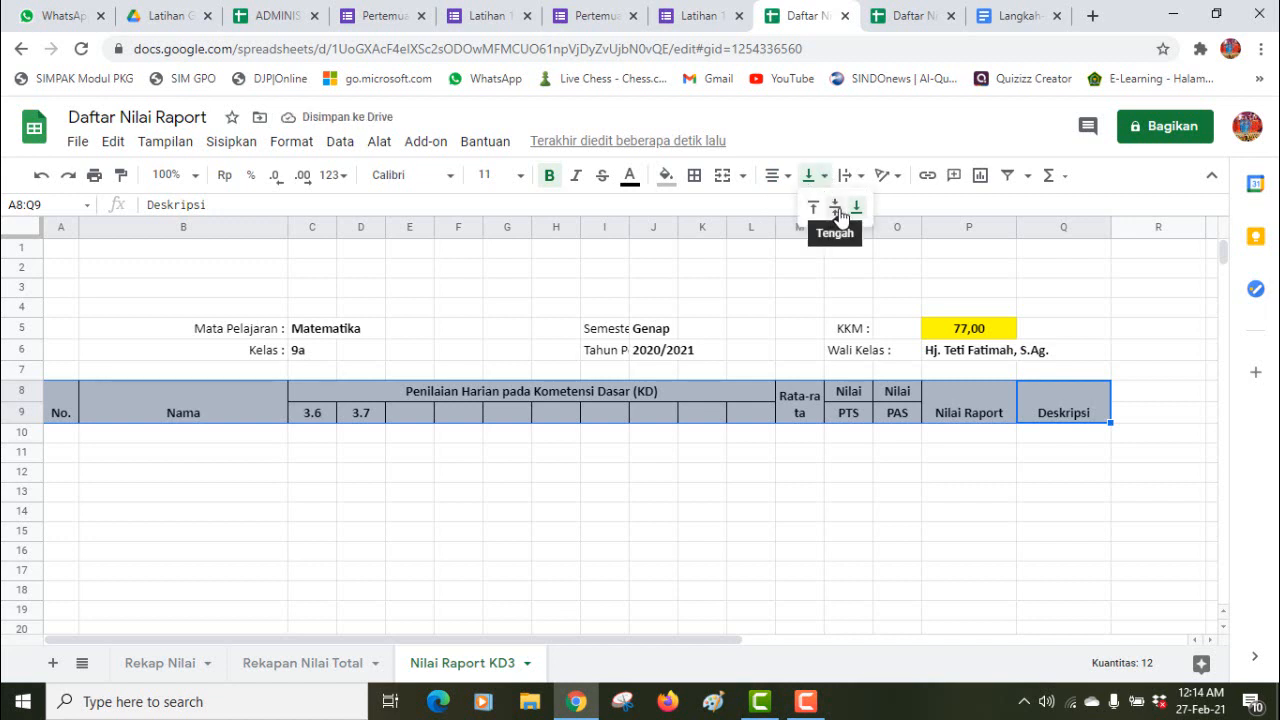
click(839, 211)
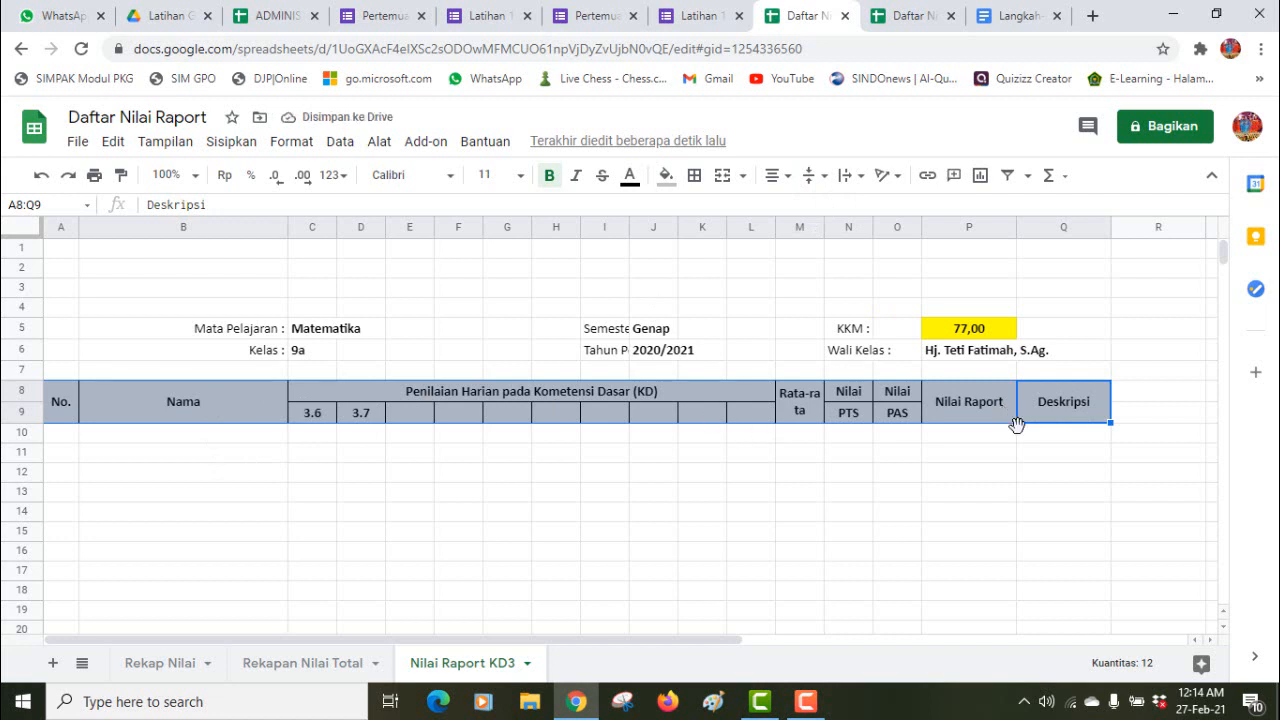
Step: Narrow the Nilai Raport column P and widen the Deskripsi column Q
click(1010, 481)
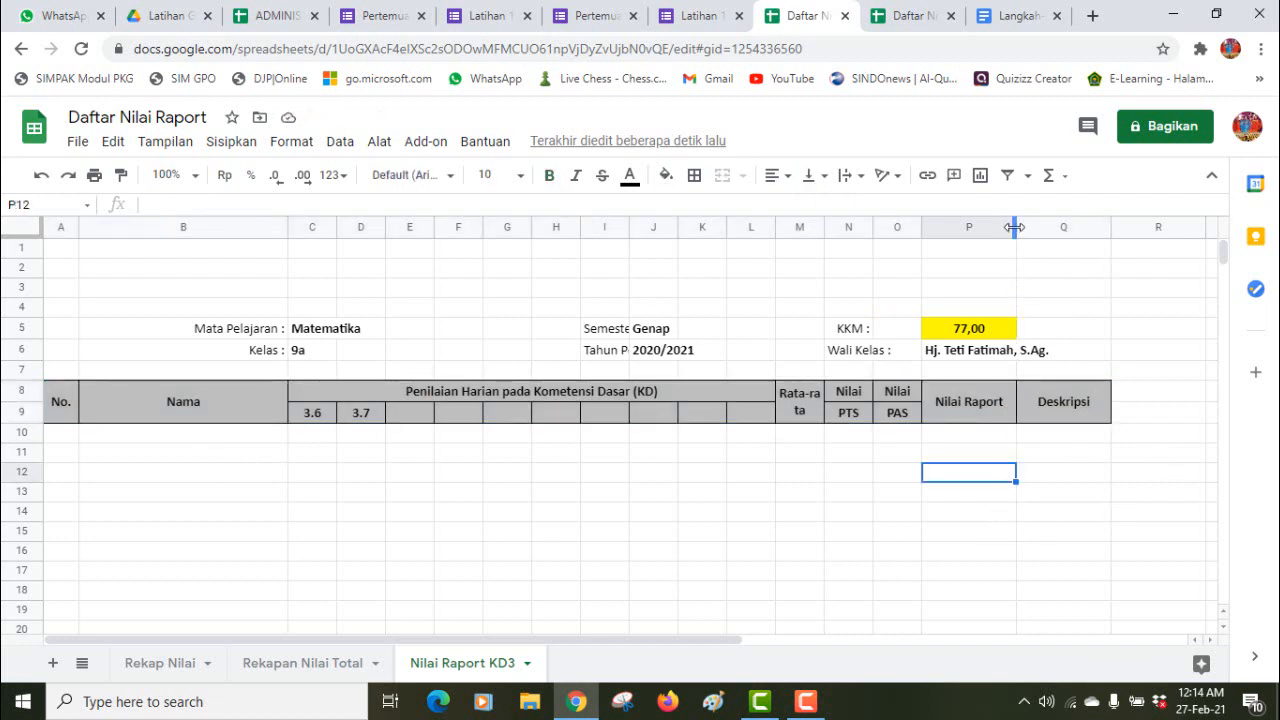
drag(1014, 227, 976, 235)
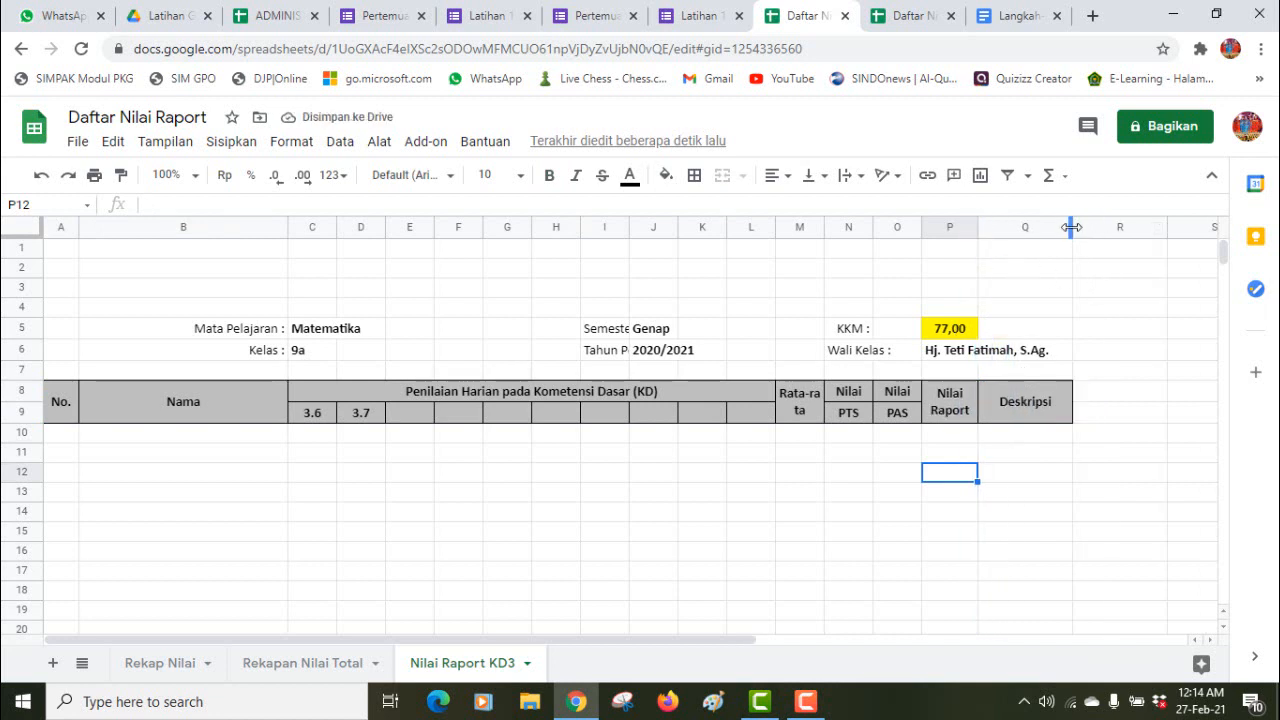
drag(1070, 227, 1193, 229)
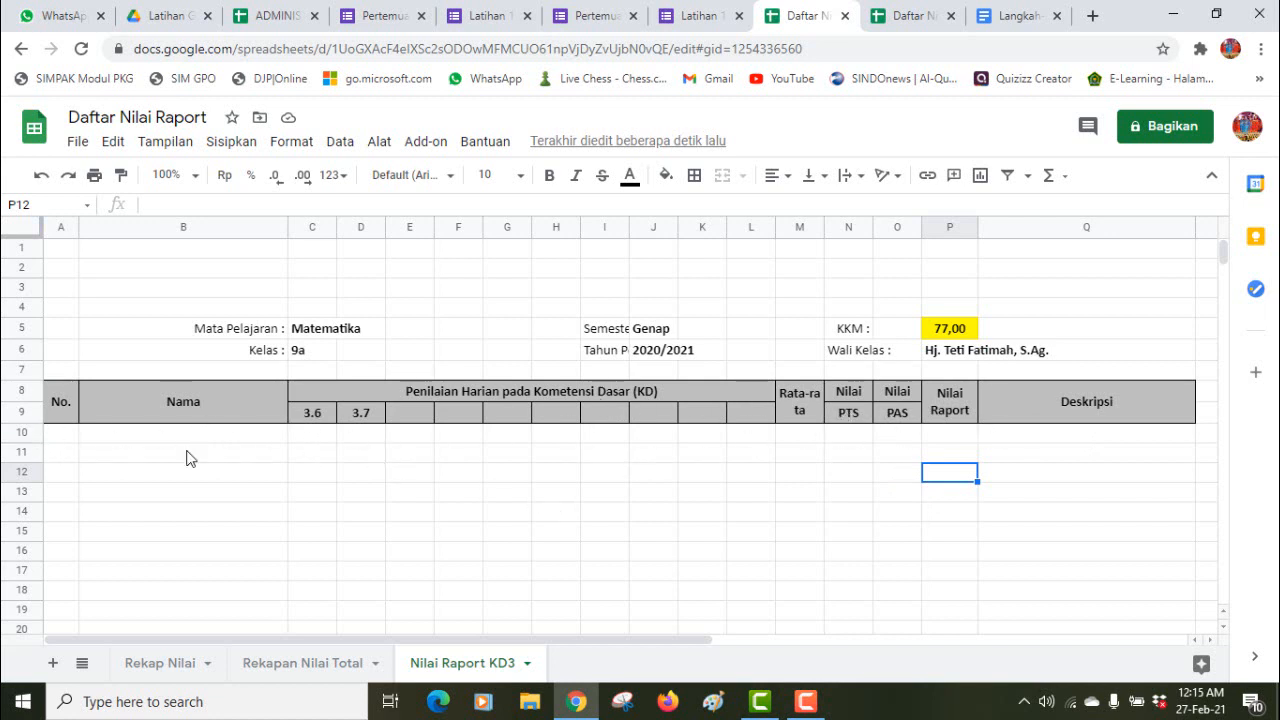
Step: Number the student rows in the No. column from 1 to 33, filling the series through A10:A42
click(70, 438)
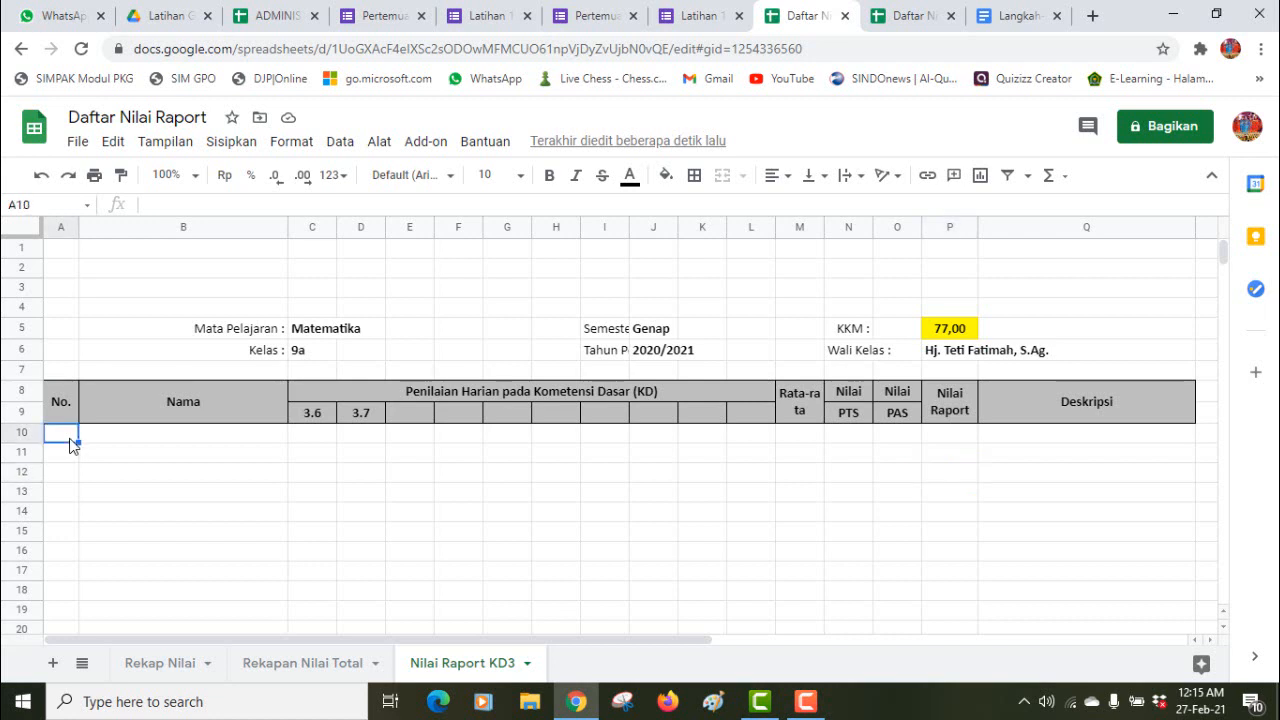
text(1)
key(Return)
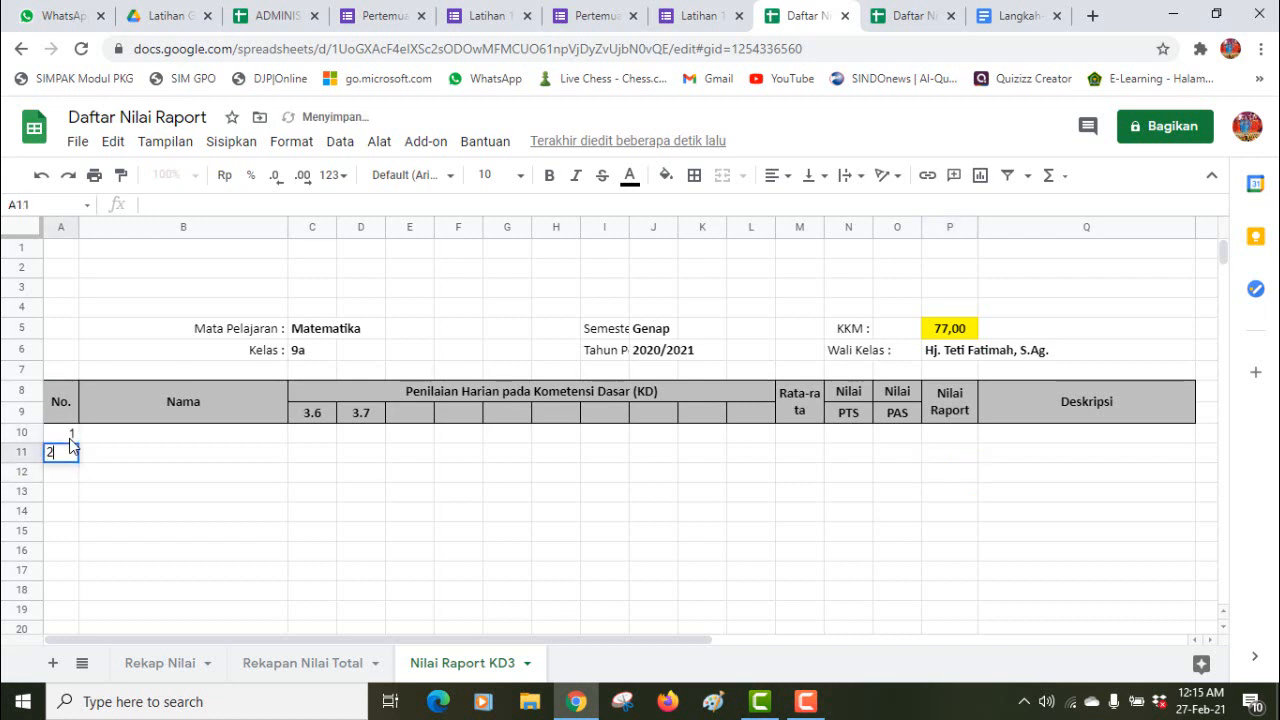
text(2)
key(Return)
drag(70, 438, 82, 589)
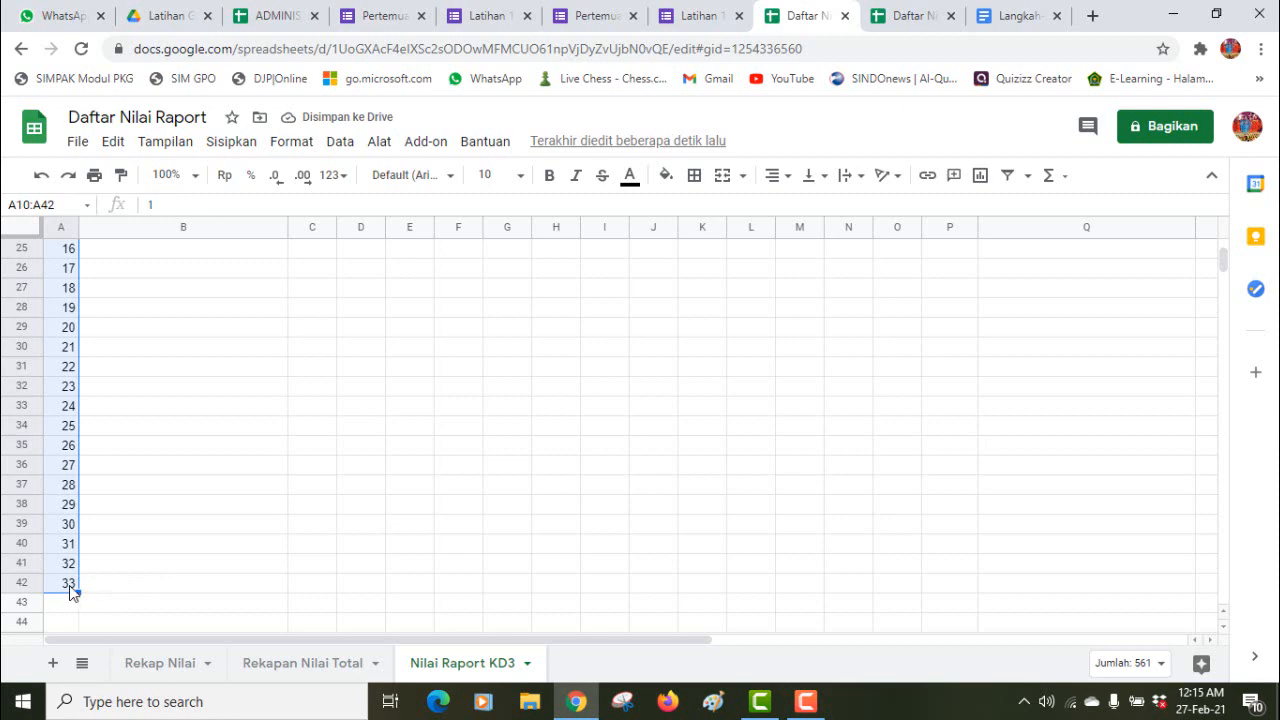
Step: Apply all borders to the table range A8:Q42 and slightly narrow the Rata-rata column M
drag(72, 592, 1130, 395)
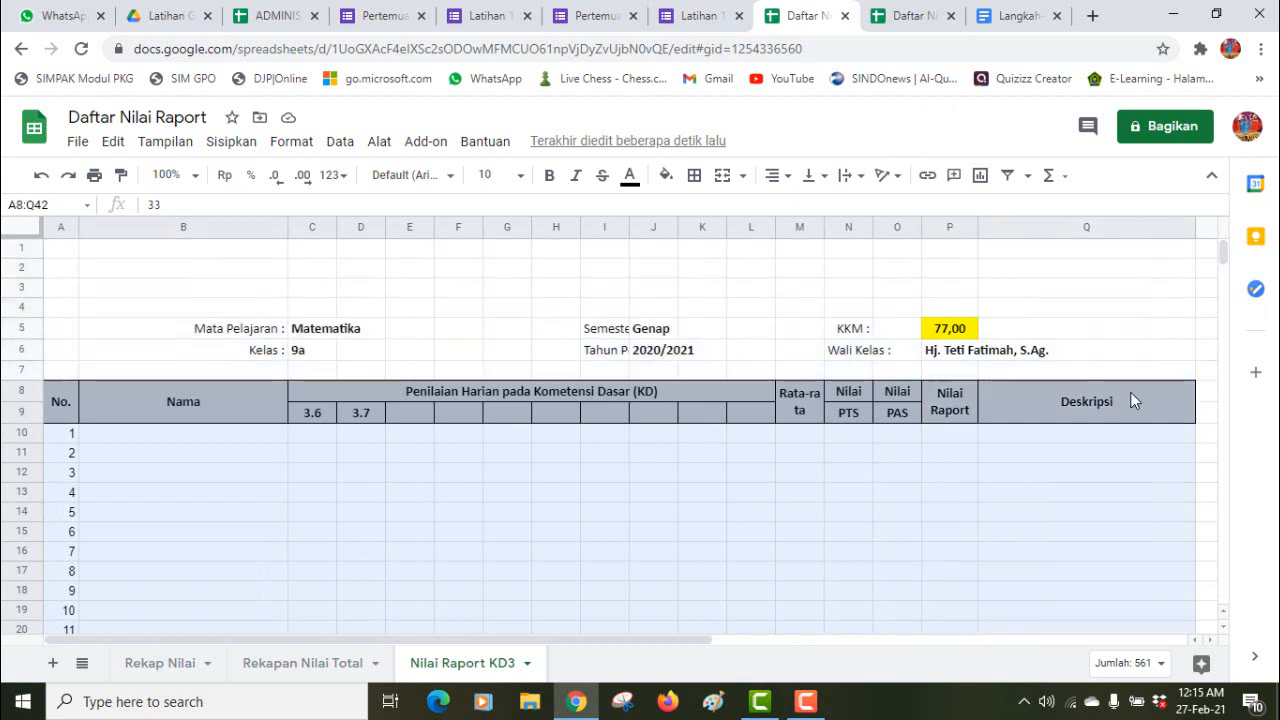
click(694, 178)
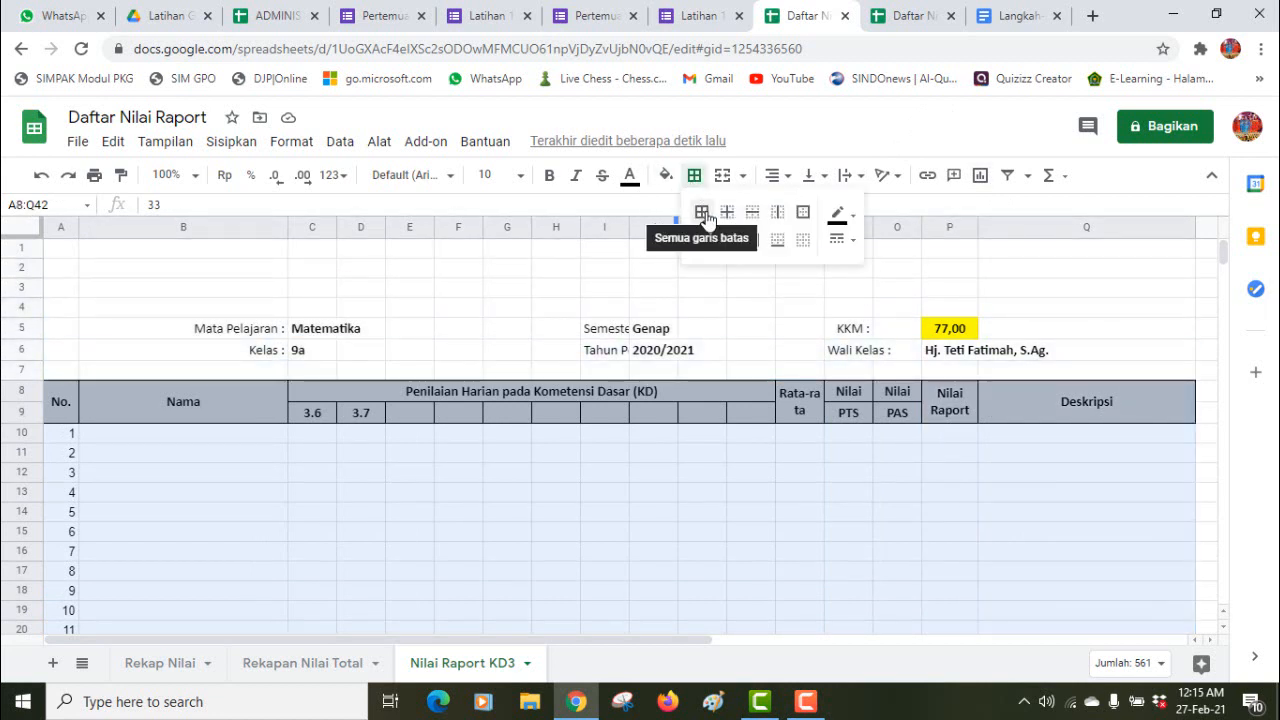
click(703, 214)
click(531, 516)
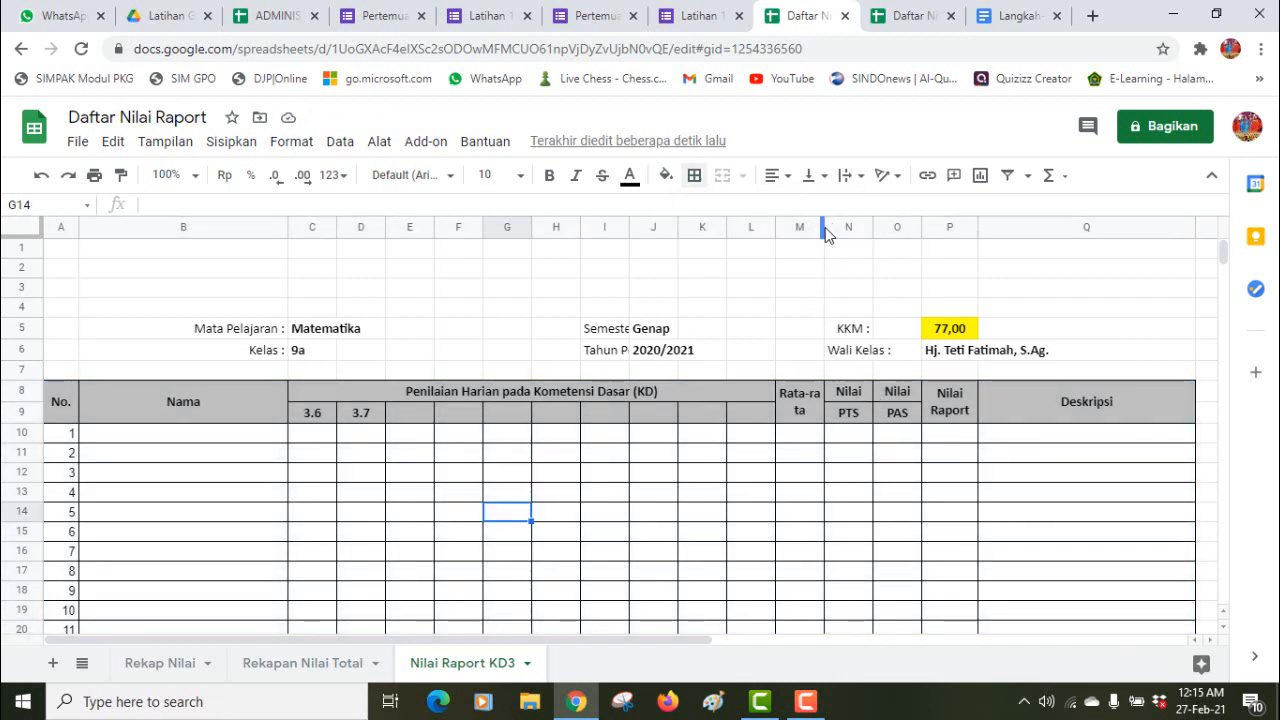
drag(822, 228, 814, 230)
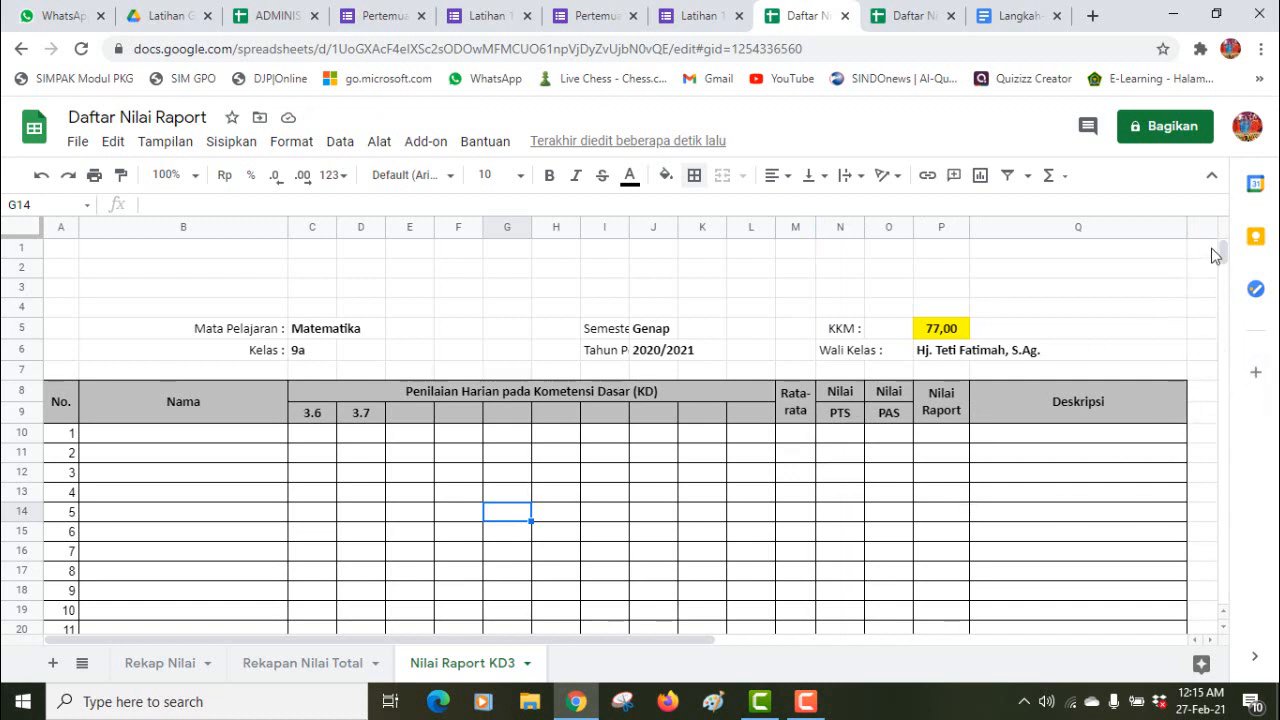
Step: Review the Mata Pelajaran and Kelas cells, check the Kelas options in the Pertemuan 1 form, and return to Daftar Nilai Raport
mouse_move(1224, 258)
mouse_down()
mouse_move(1223, 277)
mouse_move(1222, 252)
mouse_up()
click(313, 330)
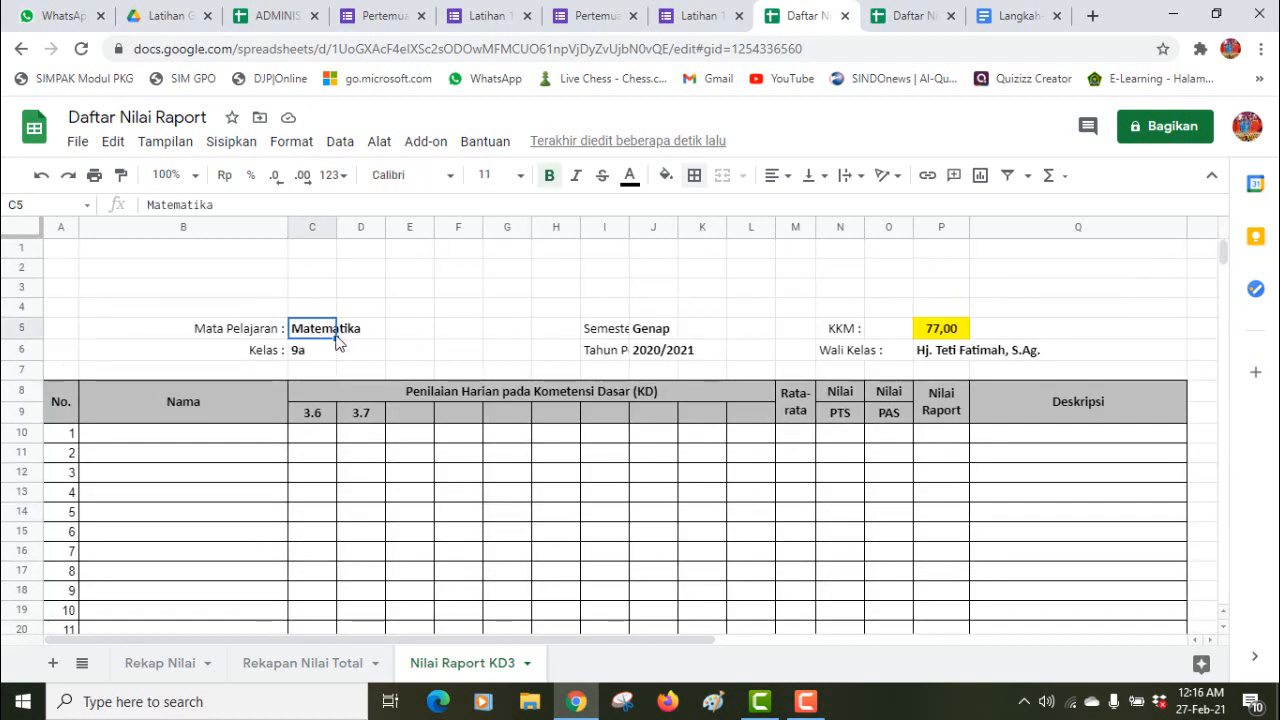
click(300, 358)
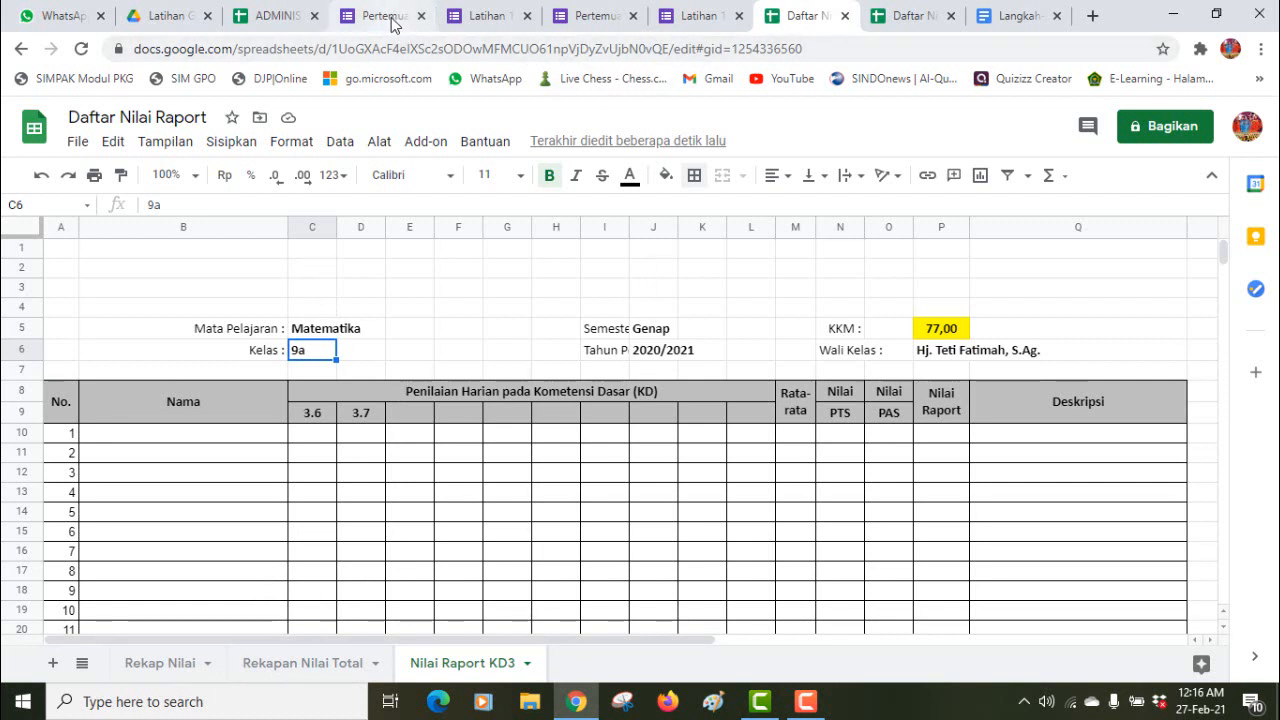
click(605, 18)
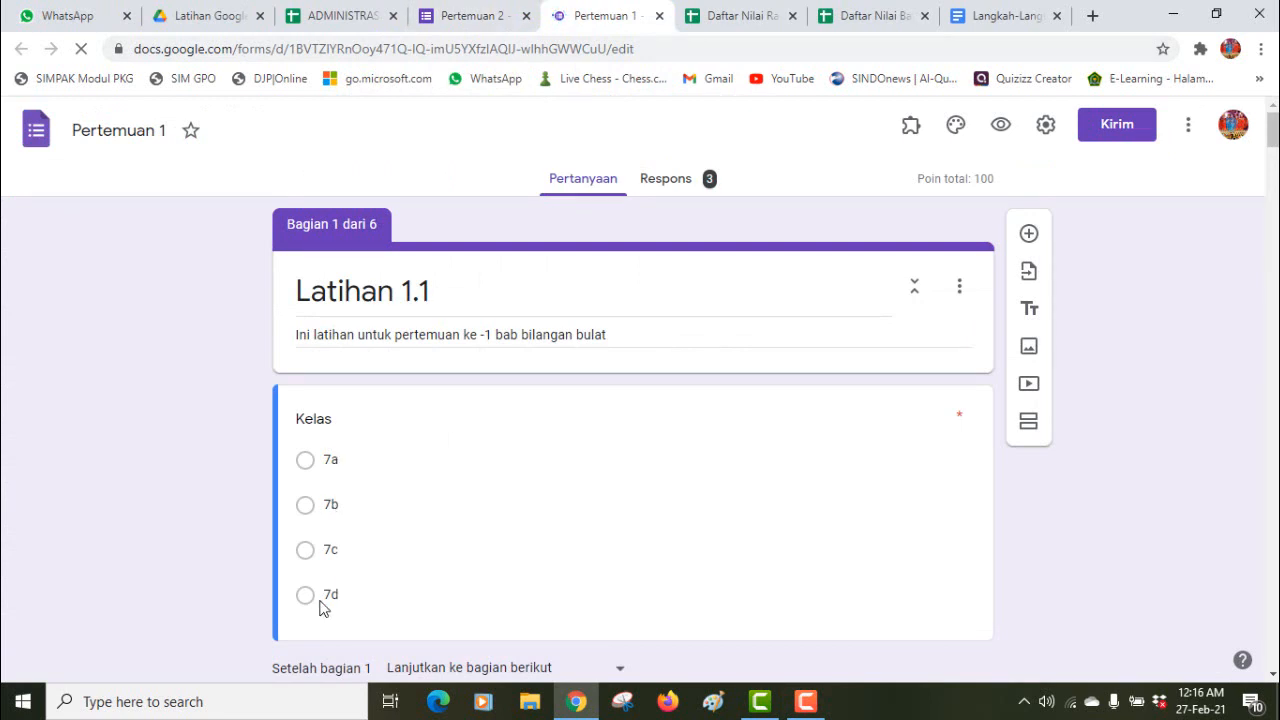
click(731, 18)
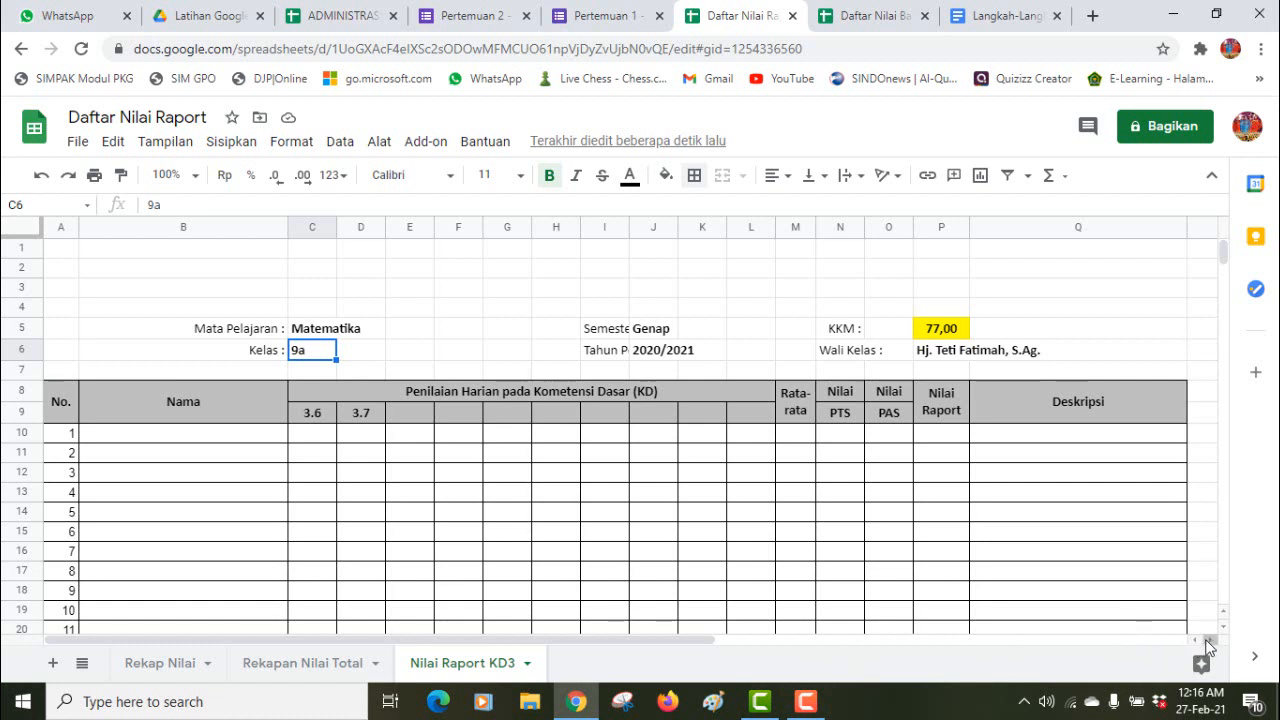
Step: Enter the class list 7a, 7b, 7c and 7d in cells S1:S4, outside the table
click(1208, 642)
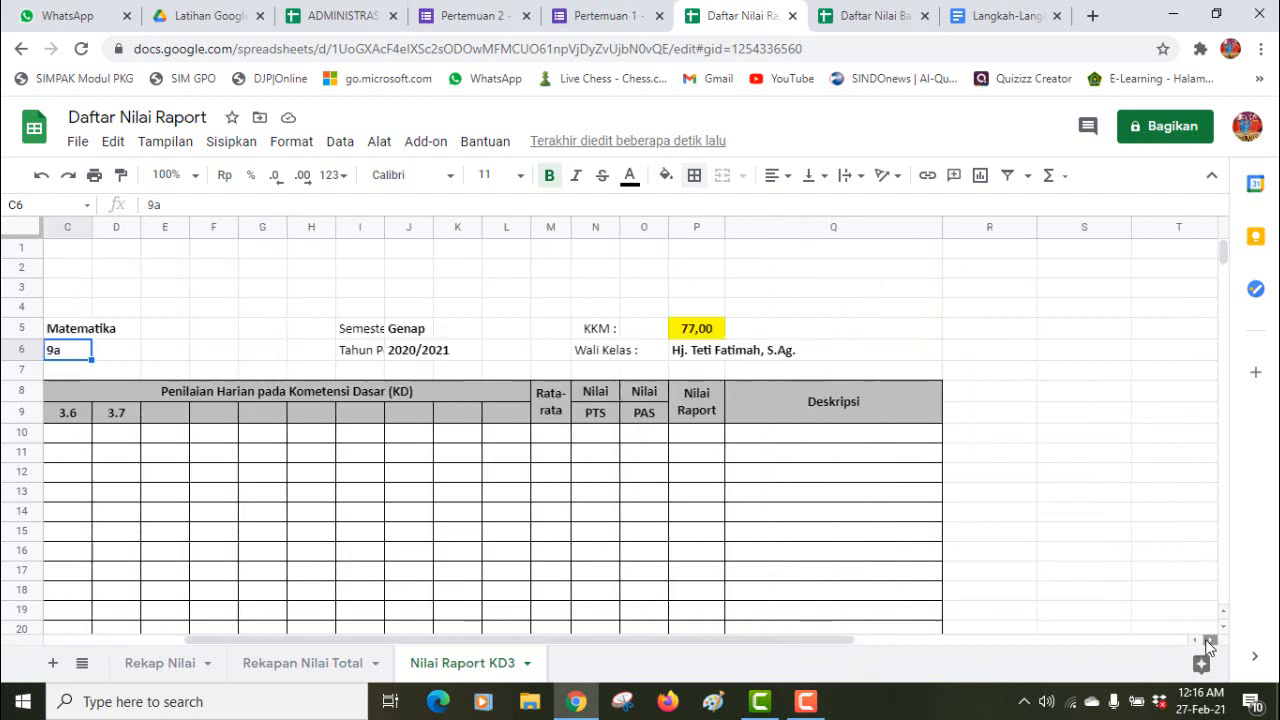
click(1063, 255)
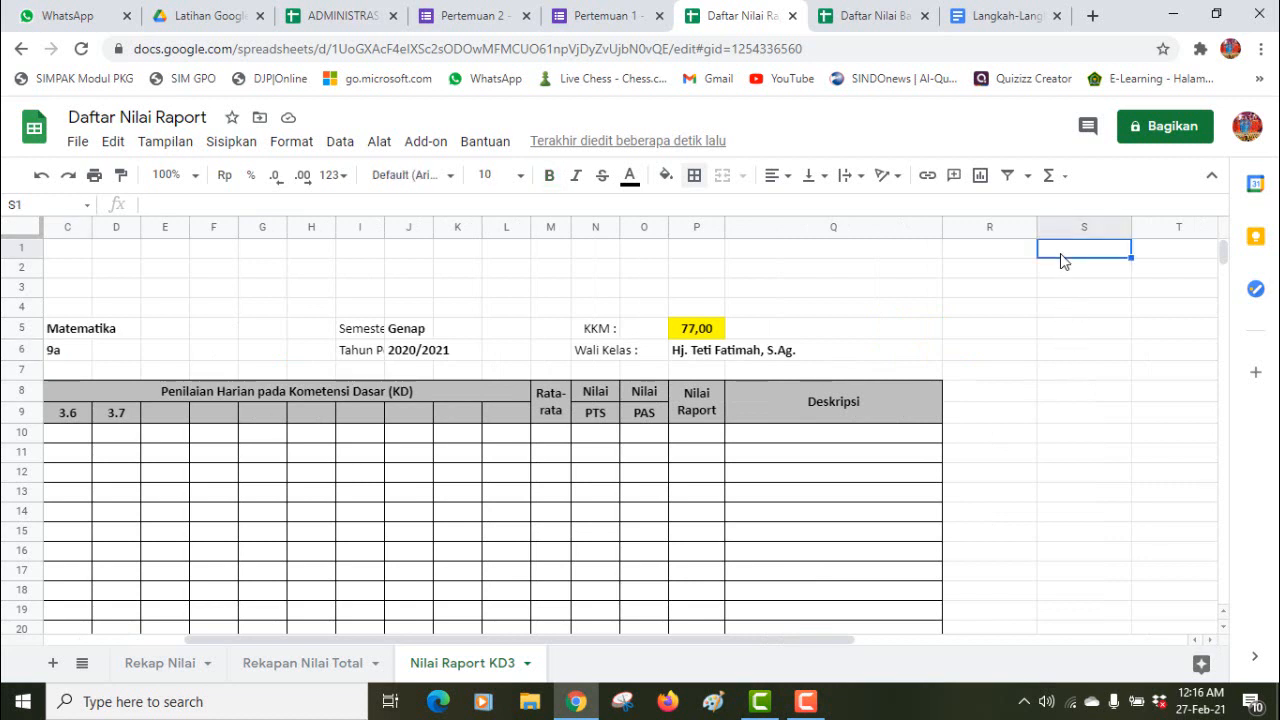
text(7a)
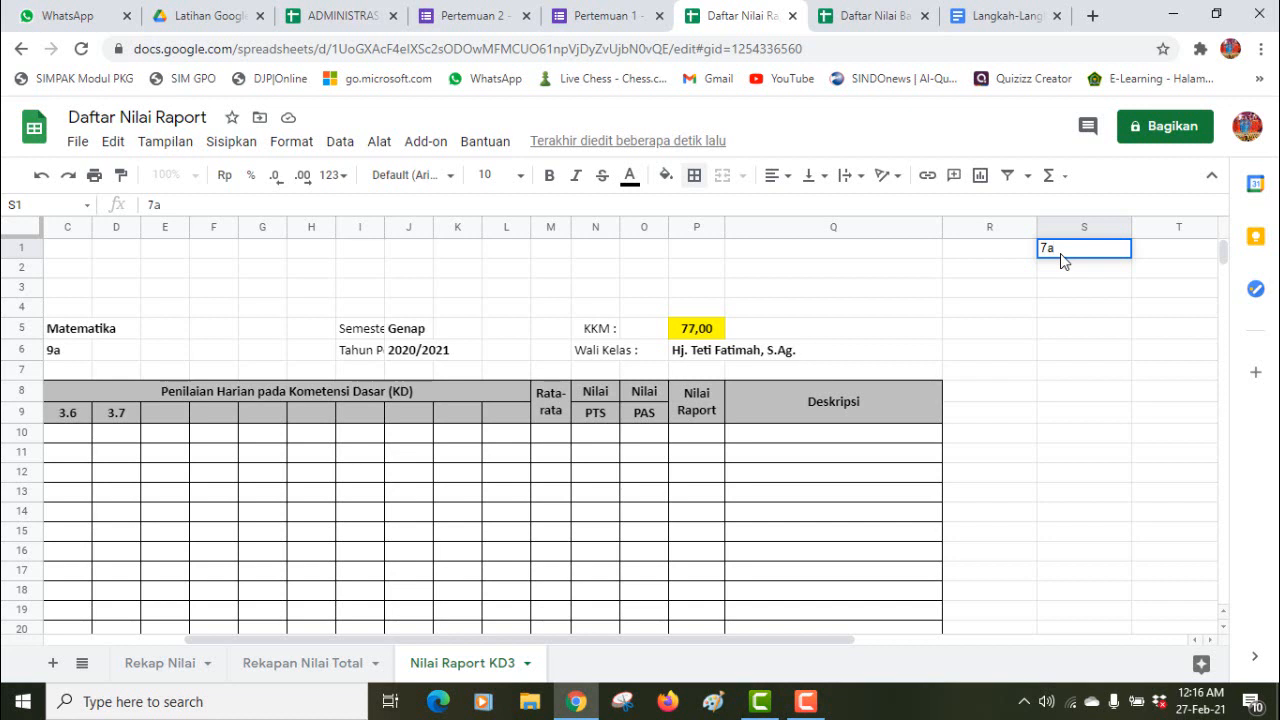
key(Return)
text(7b)
key(Return)
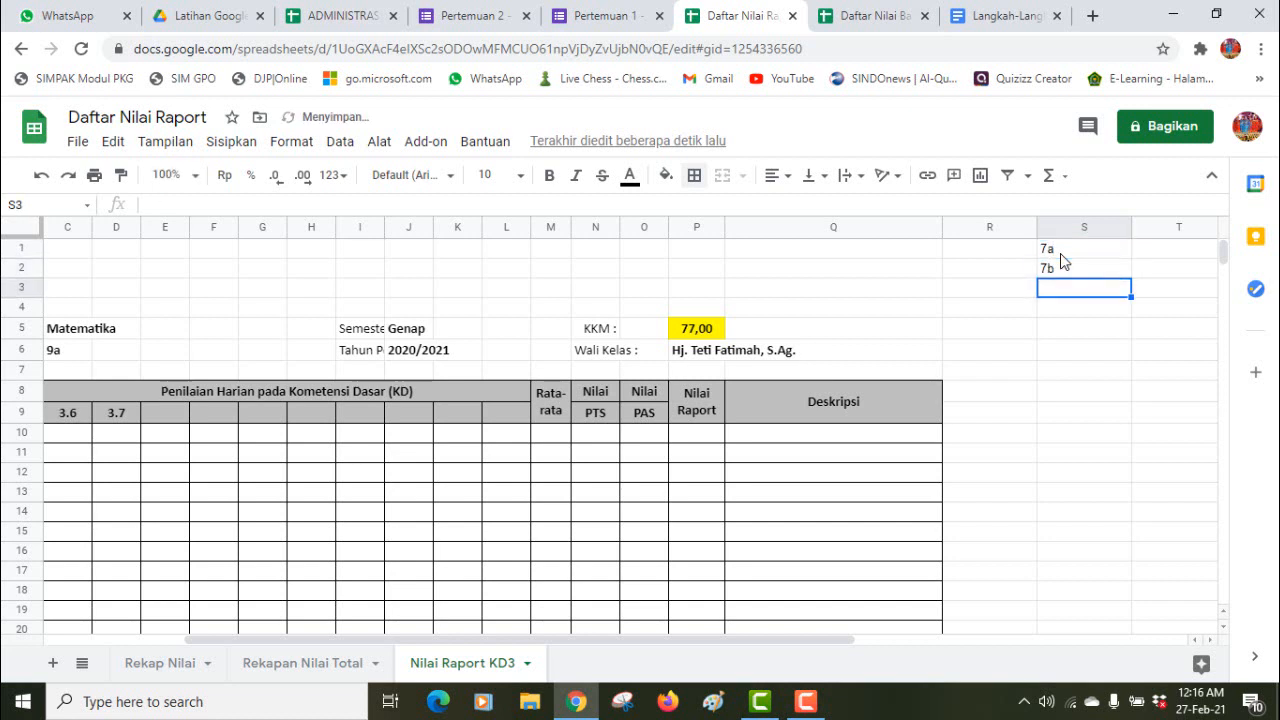
text(7c)
key(Return)
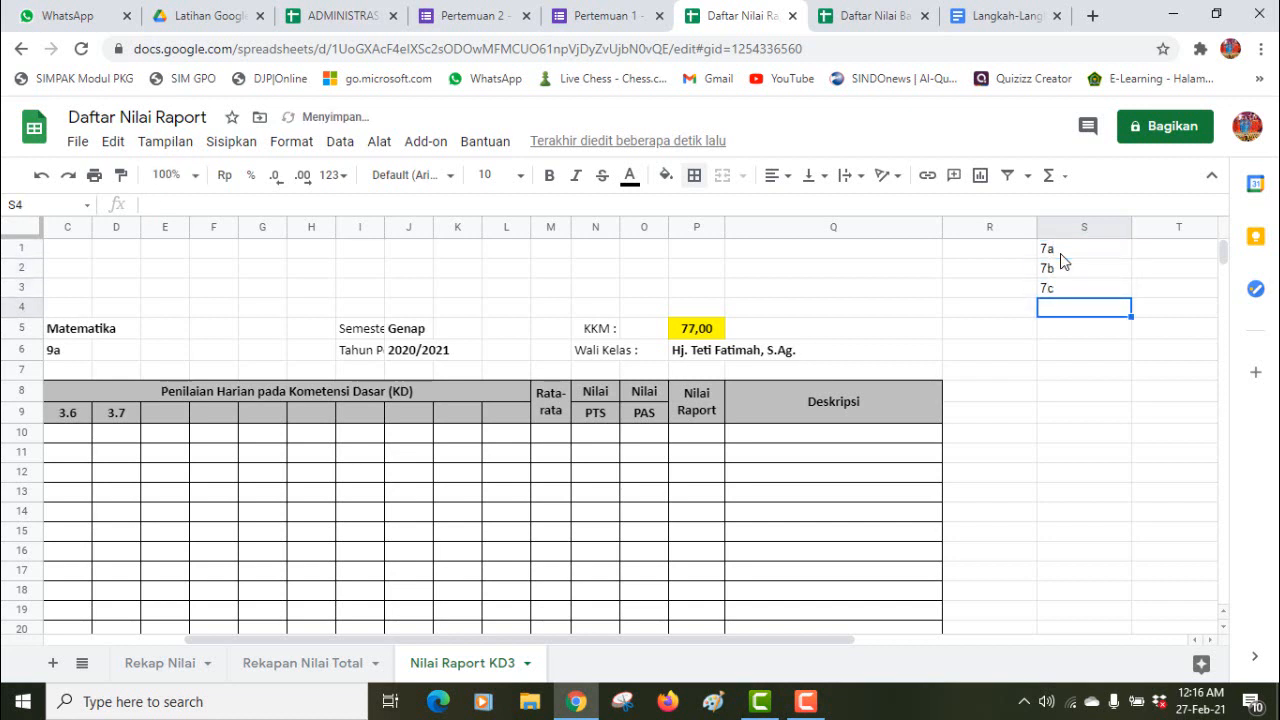
text(7d)
click(1078, 372)
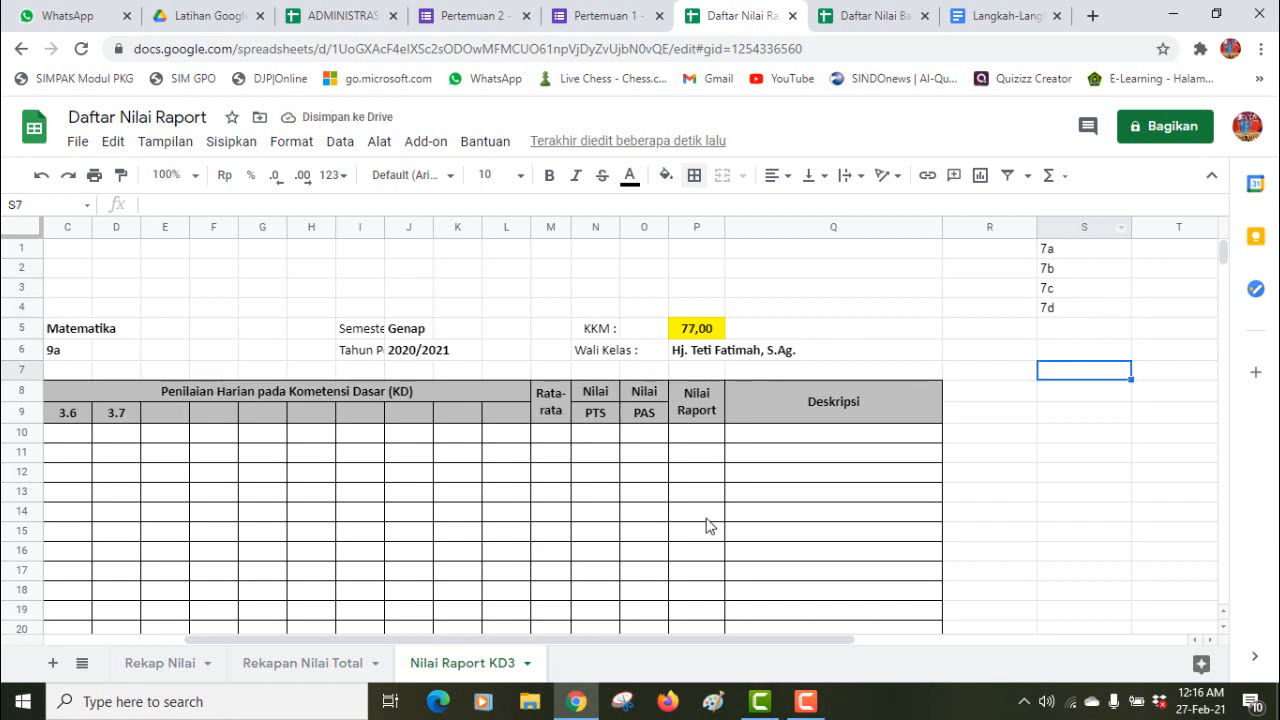
Step: Narrow column S to fit the short class names
drag(785, 650, 700, 640)
click(268, 355)
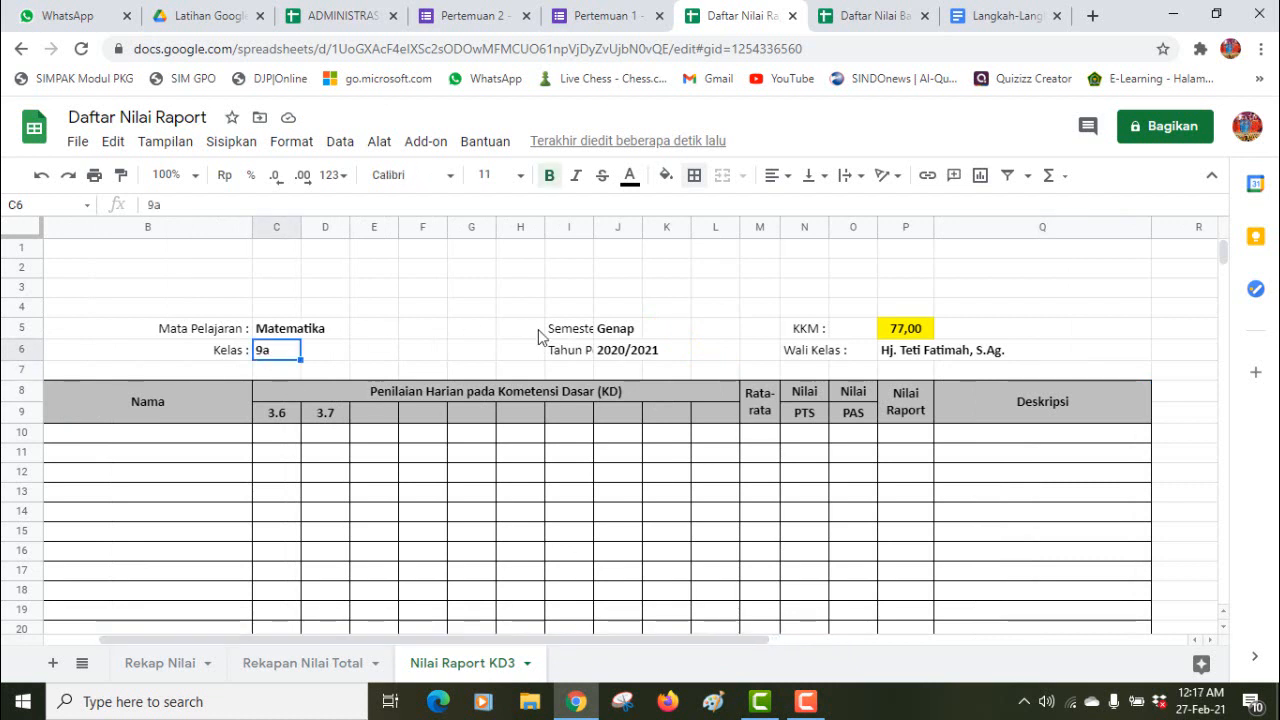
drag(537, 644, 645, 647)
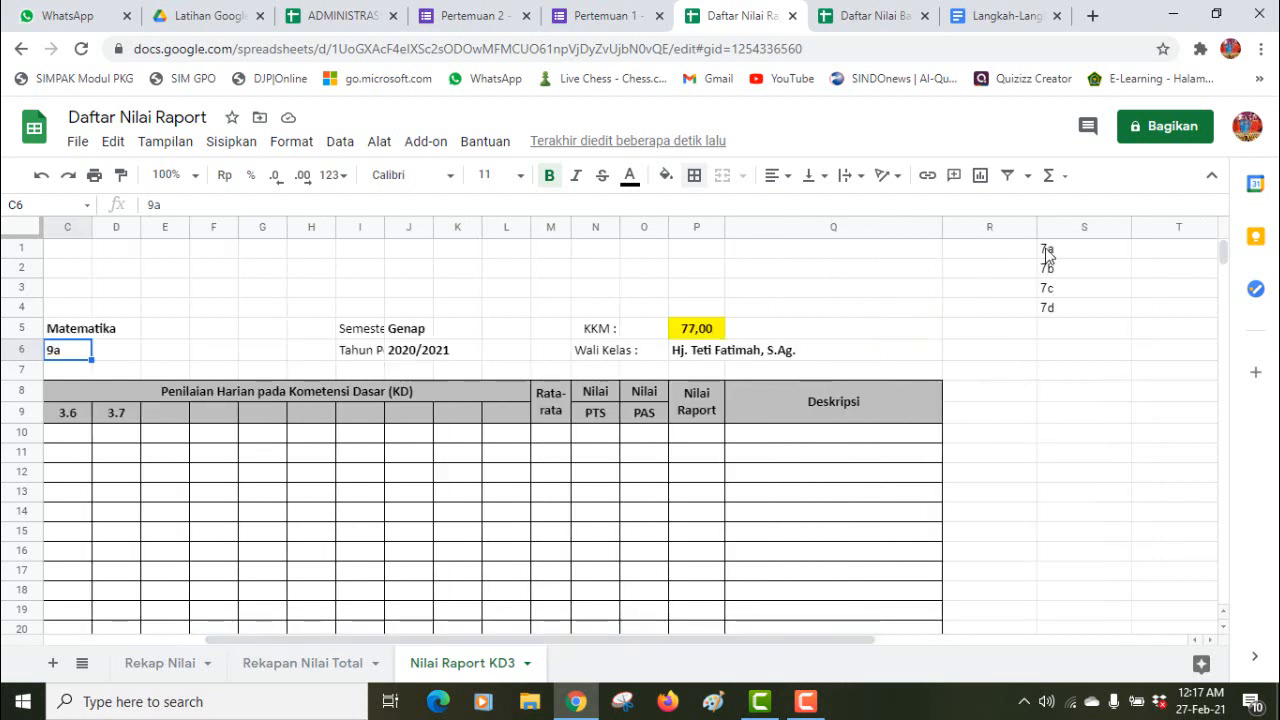
drag(1130, 227, 1069, 228)
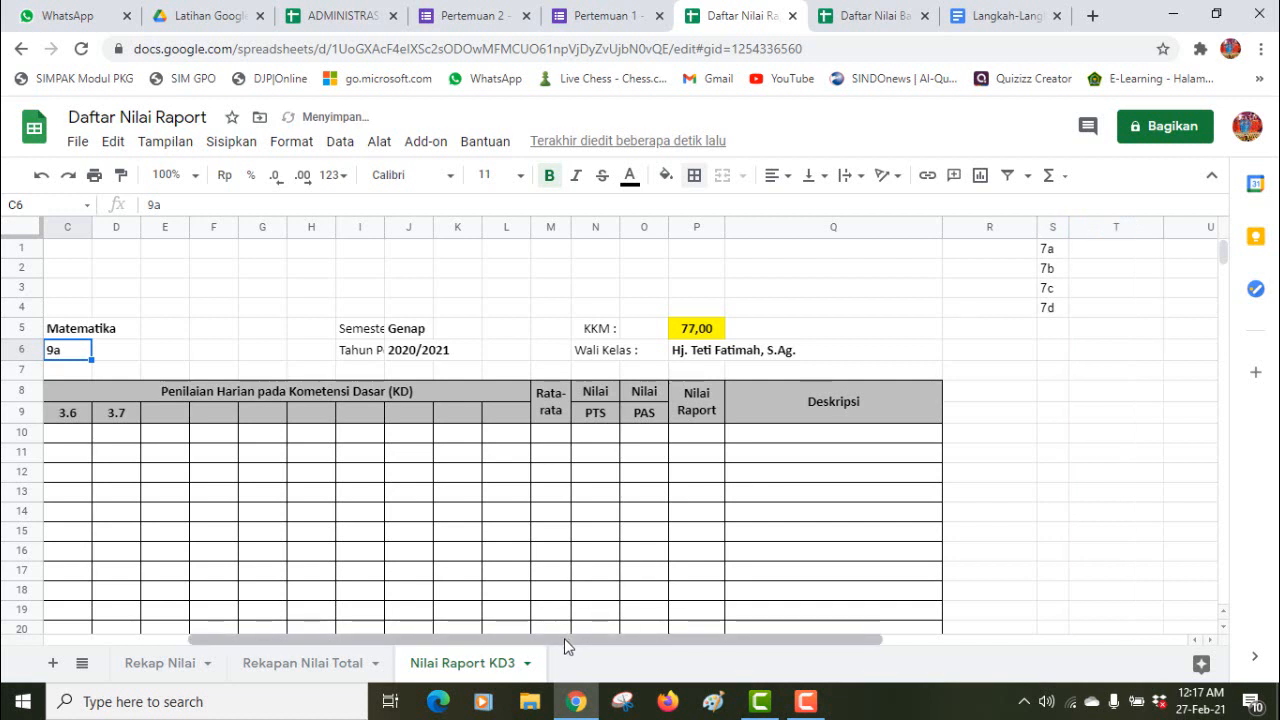
Step: Clear the class value from the Kelas cell C6 and keep that cell selected
drag(564, 638, 363, 640)
key(Delete)
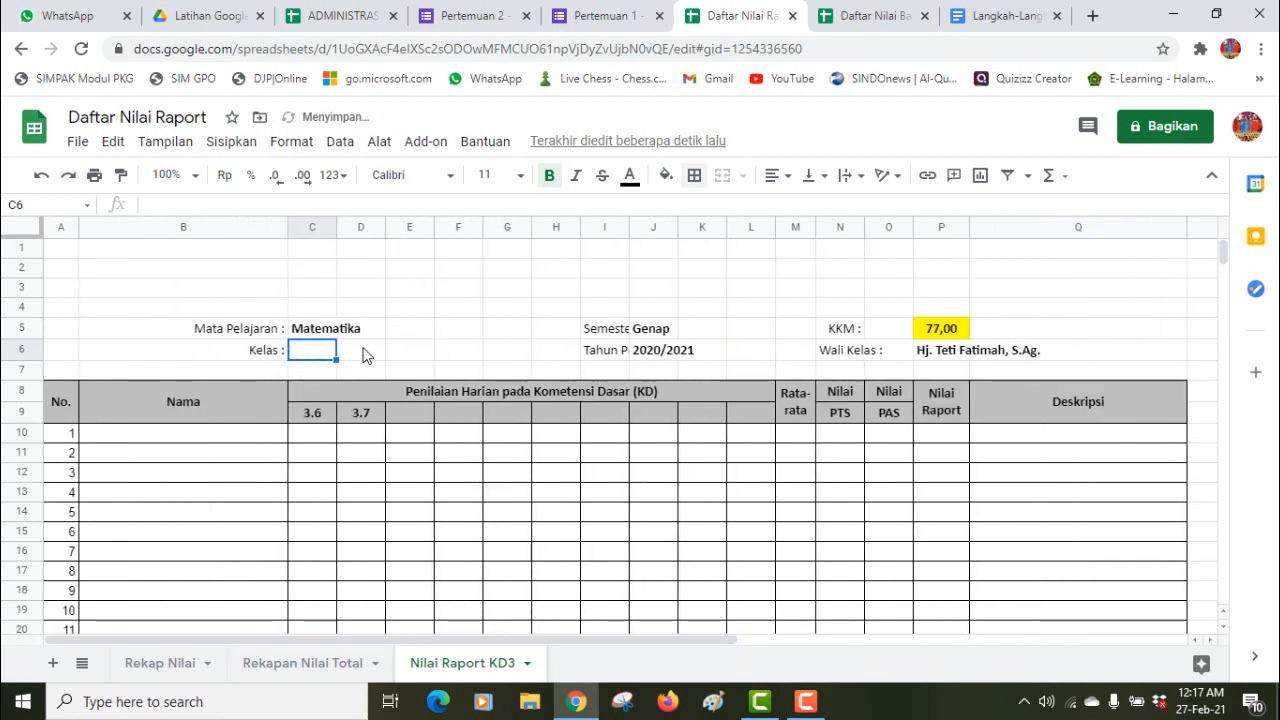
click(365, 352)
click(324, 352)
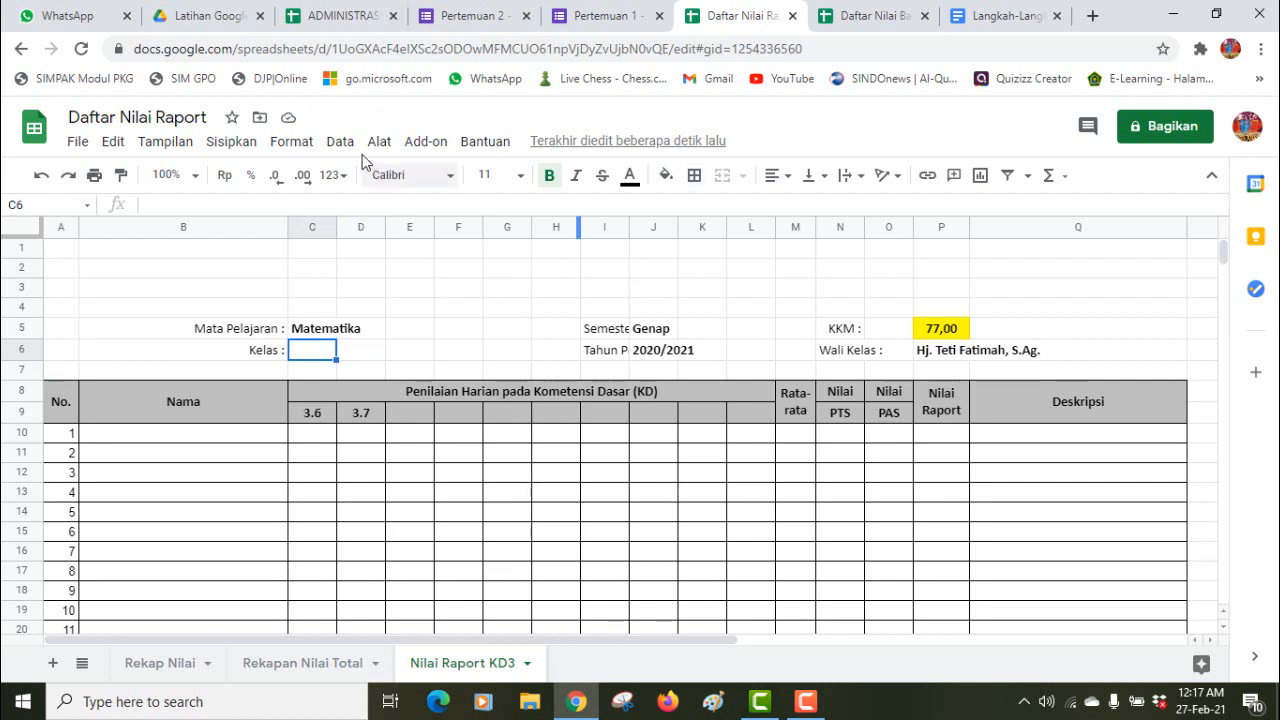
Step: Start a data validation rule with the Kelas cell C6 as its cell range
click(340, 142)
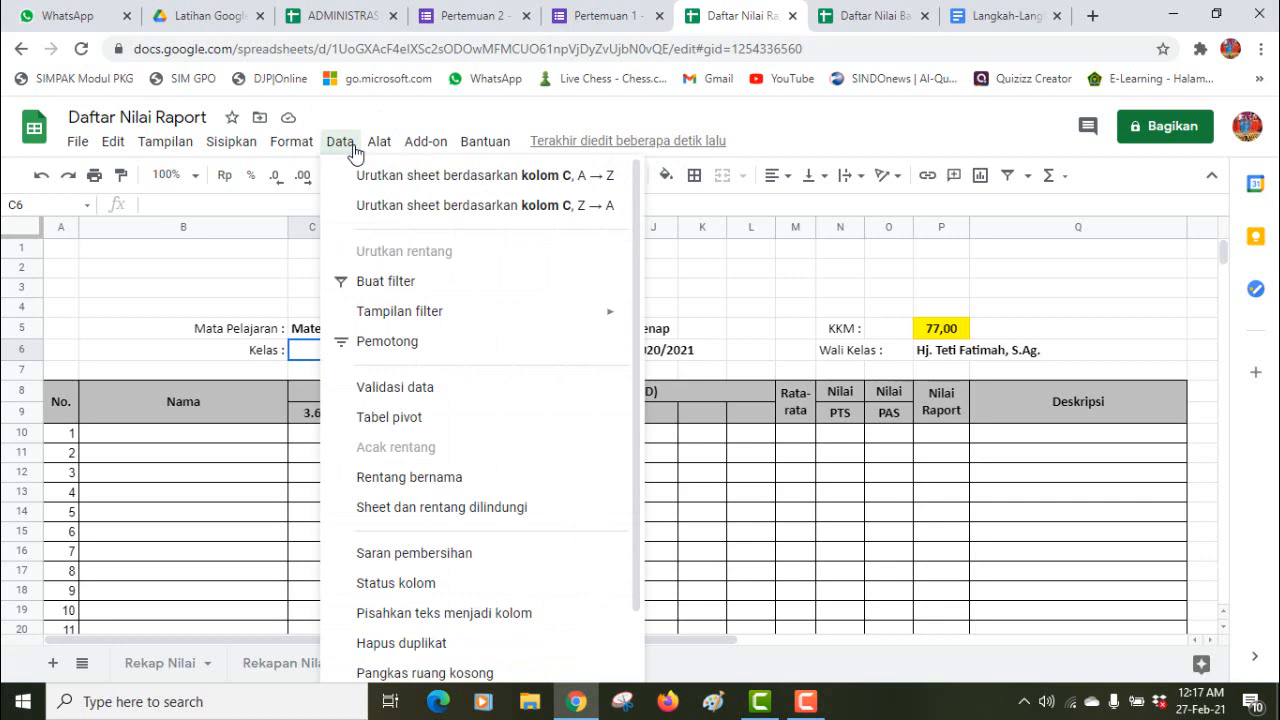
click(377, 390)
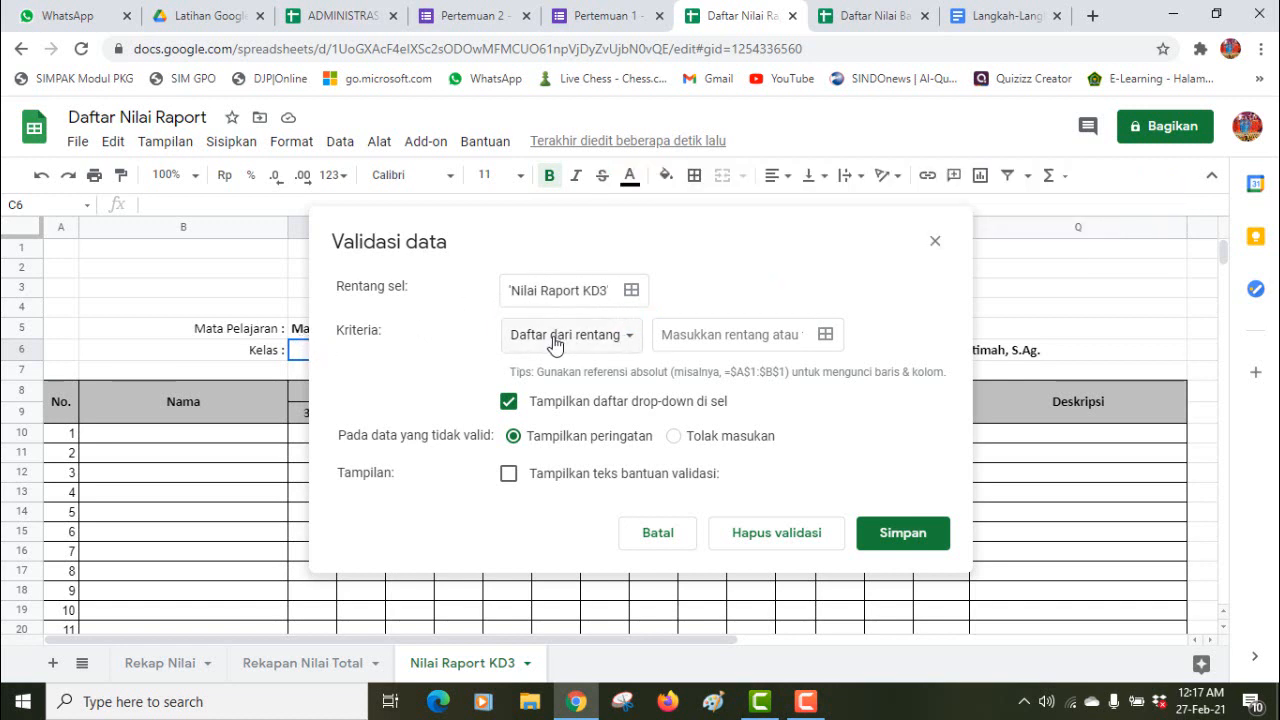
click(631, 290)
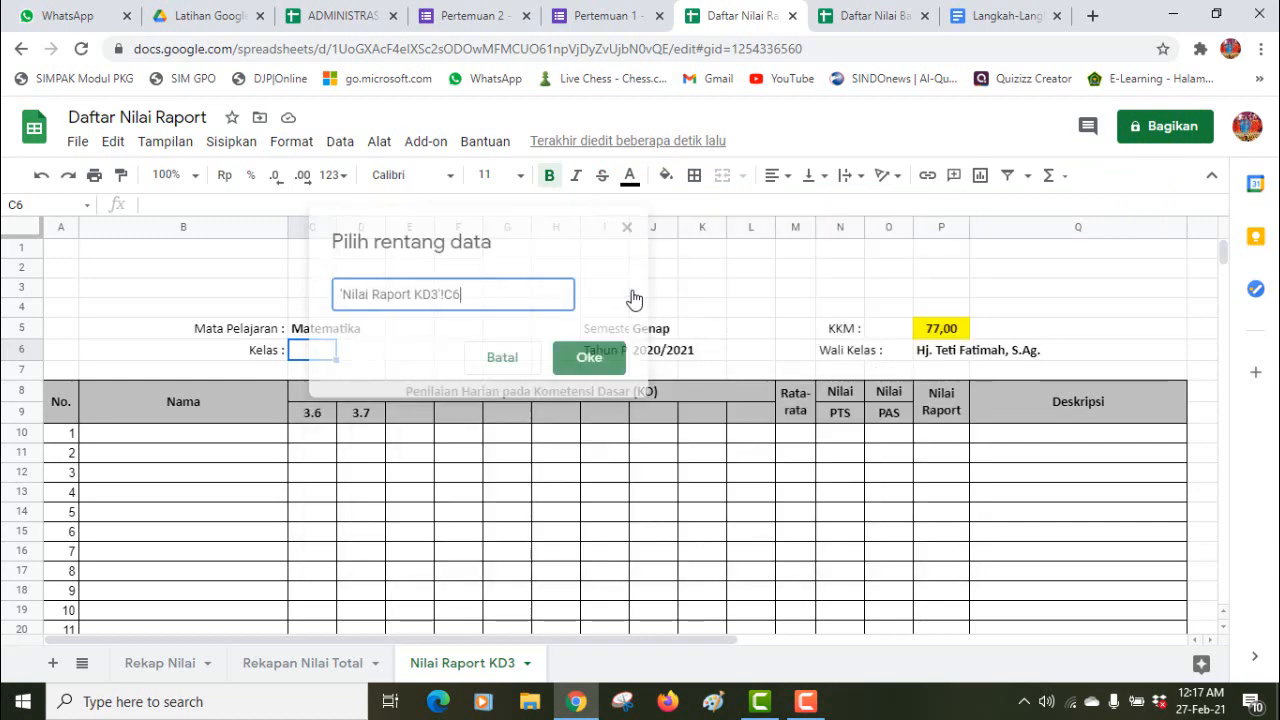
click(300, 350)
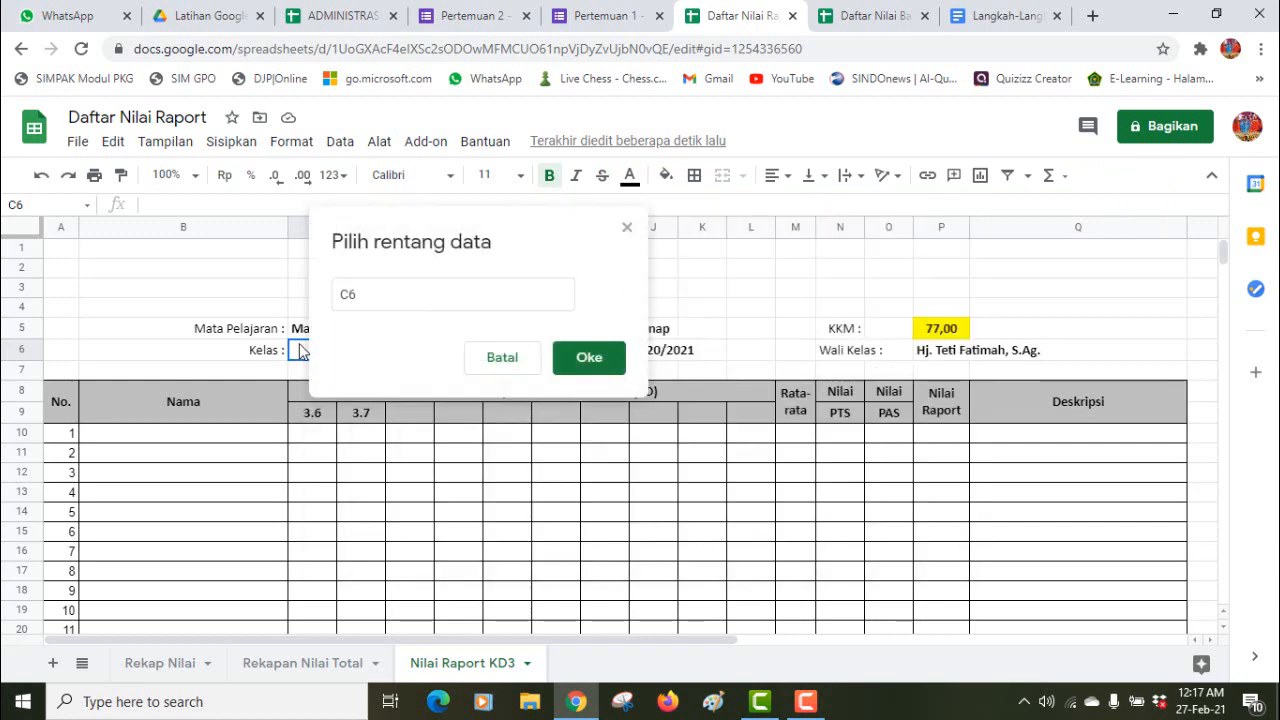
click(580, 366)
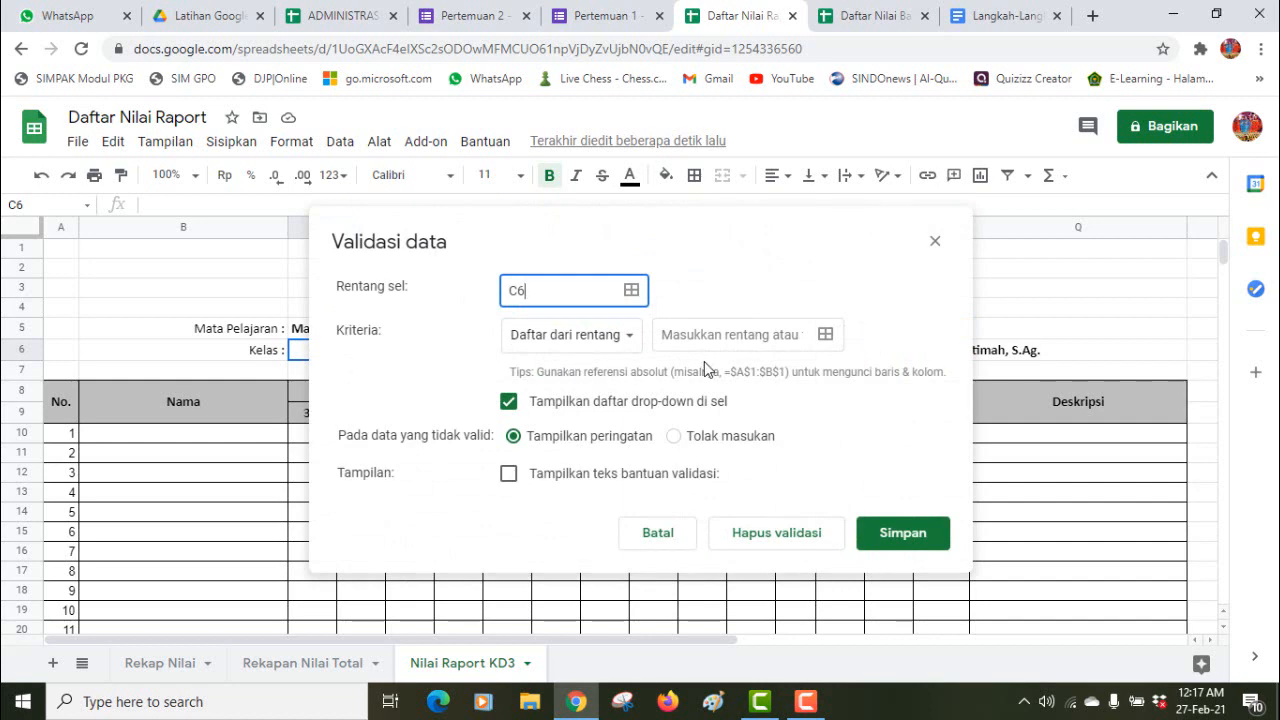
Step: Set the validation criteria to a list from range S1:S4 and save the drop-down rule
click(828, 336)
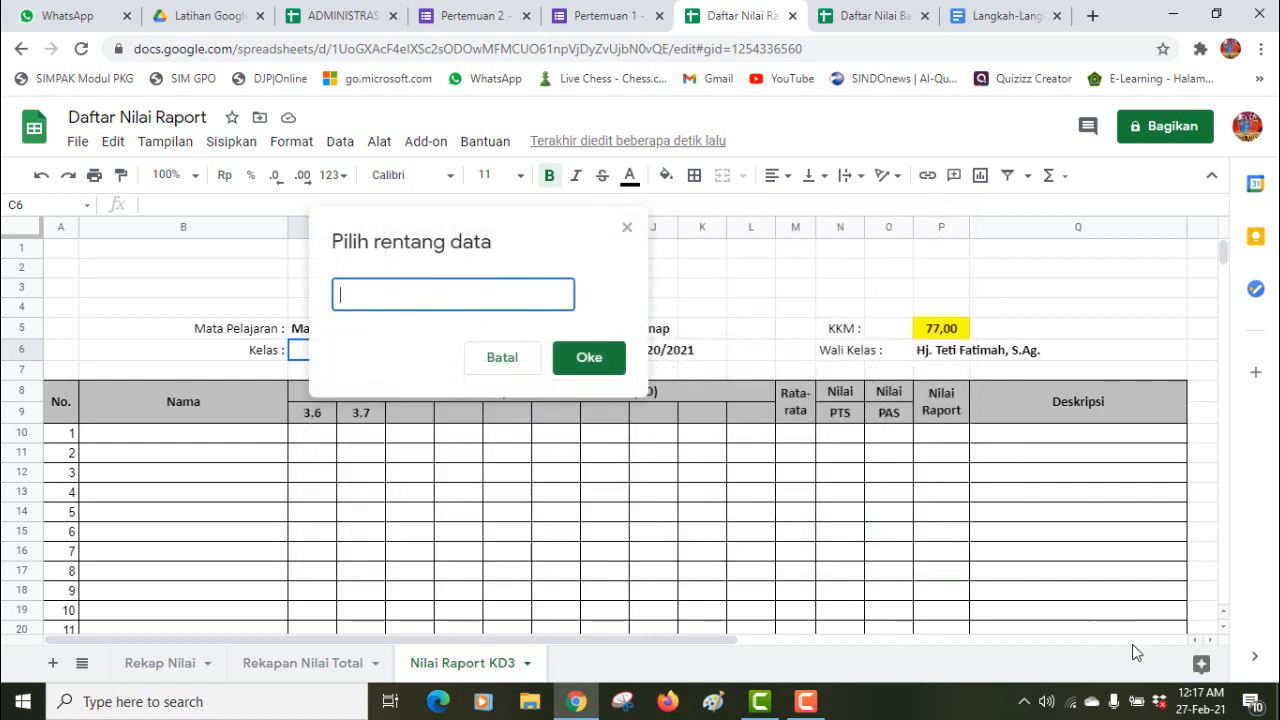
click(1207, 641)
click(1207, 641)
click(1207, 641)
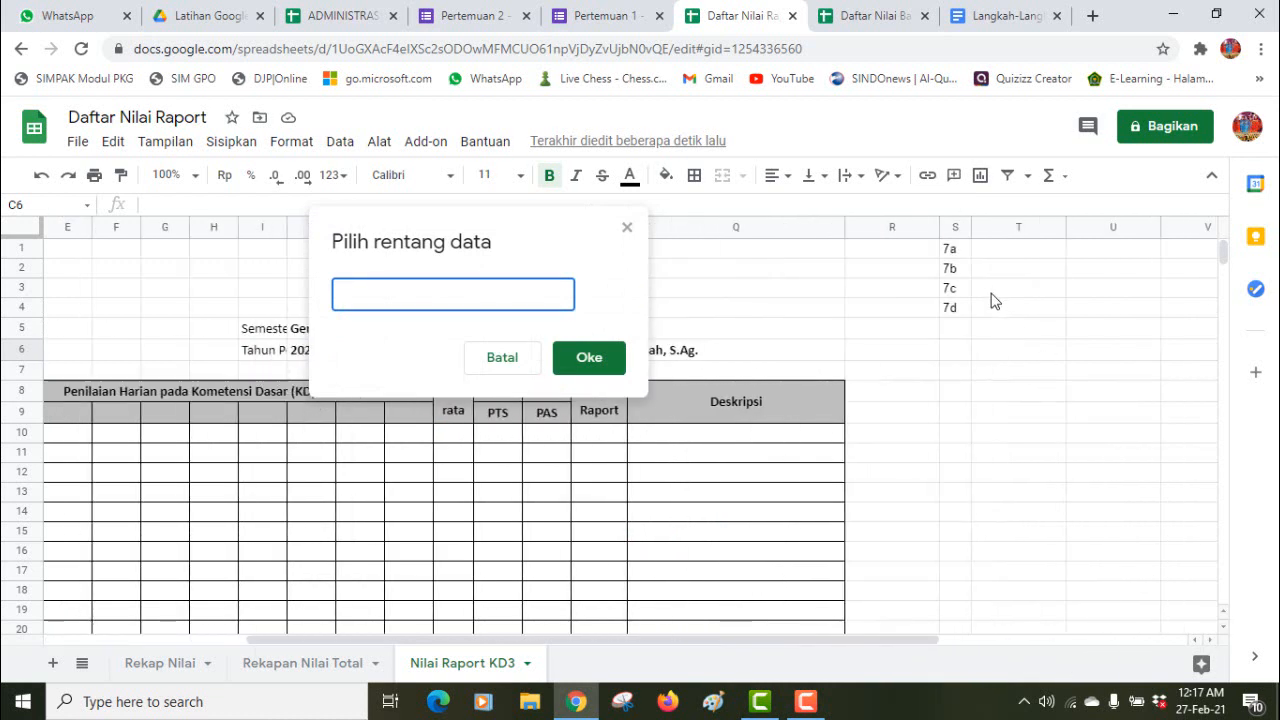
drag(957, 300, 958, 315)
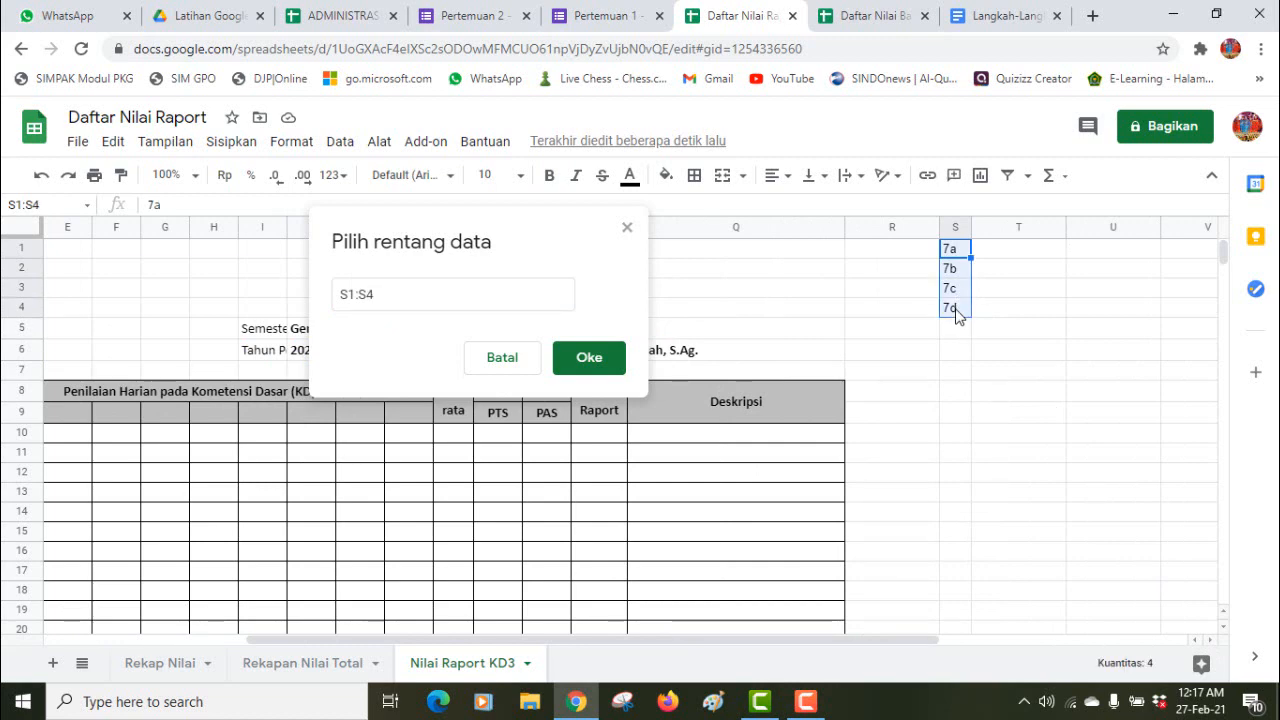
click(588, 362)
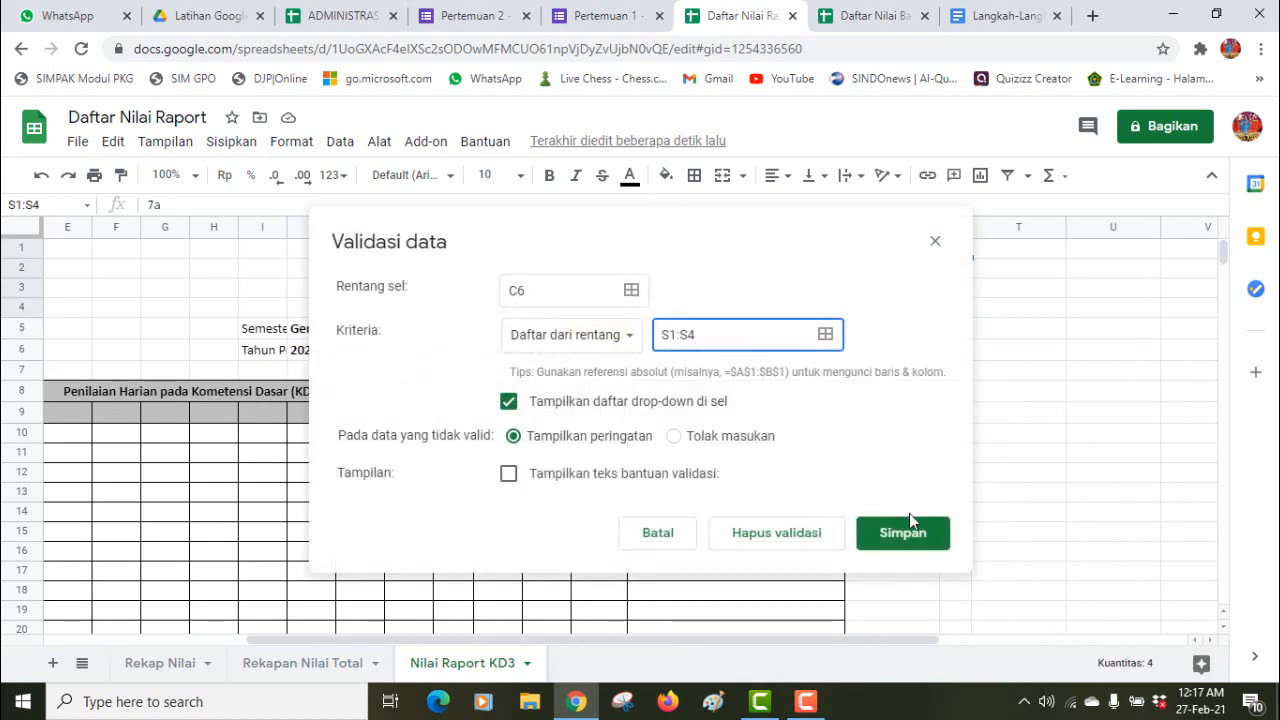
click(903, 535)
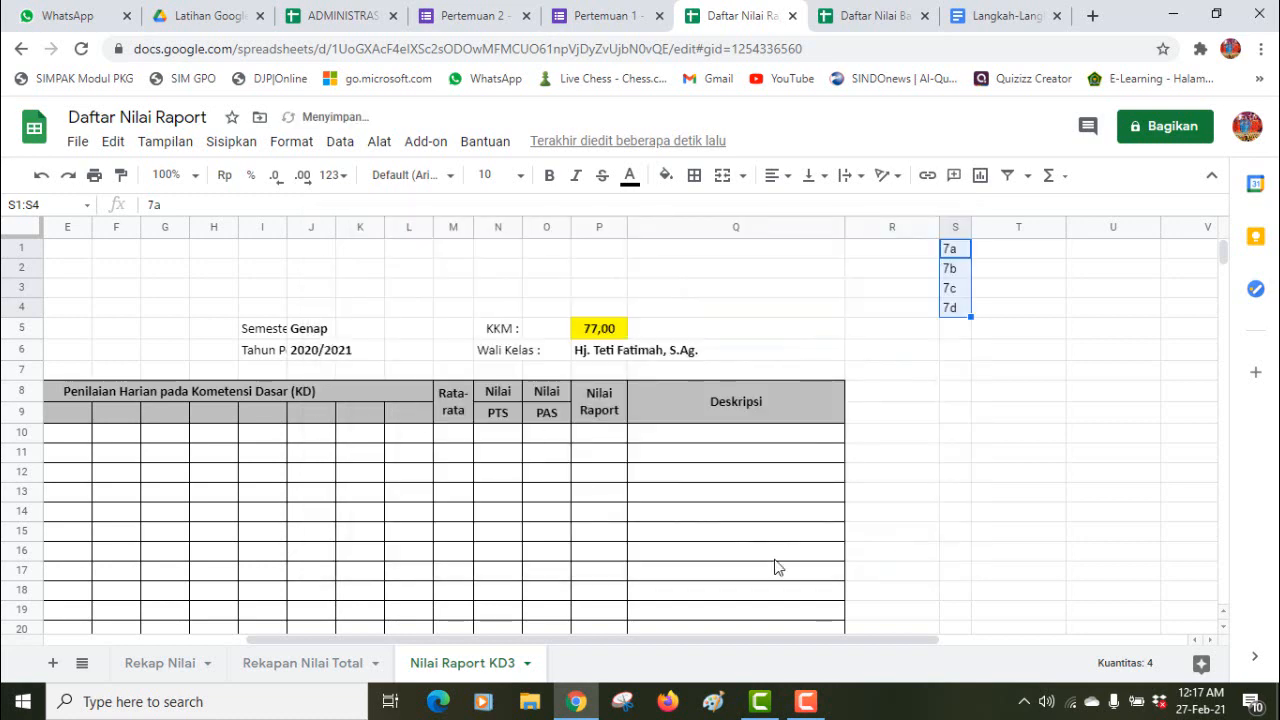
Step: Check the class options offered by the new drop-down in the Kelas cell C6
drag(760, 636, 538, 647)
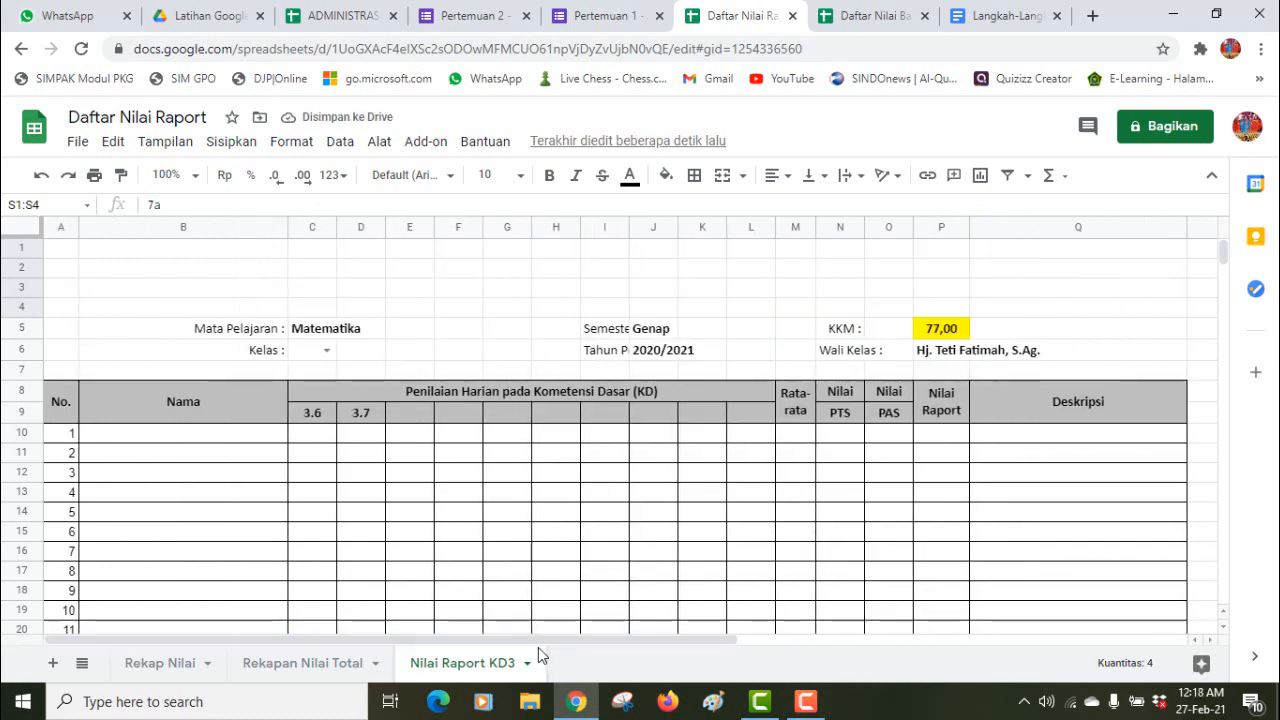
click(327, 352)
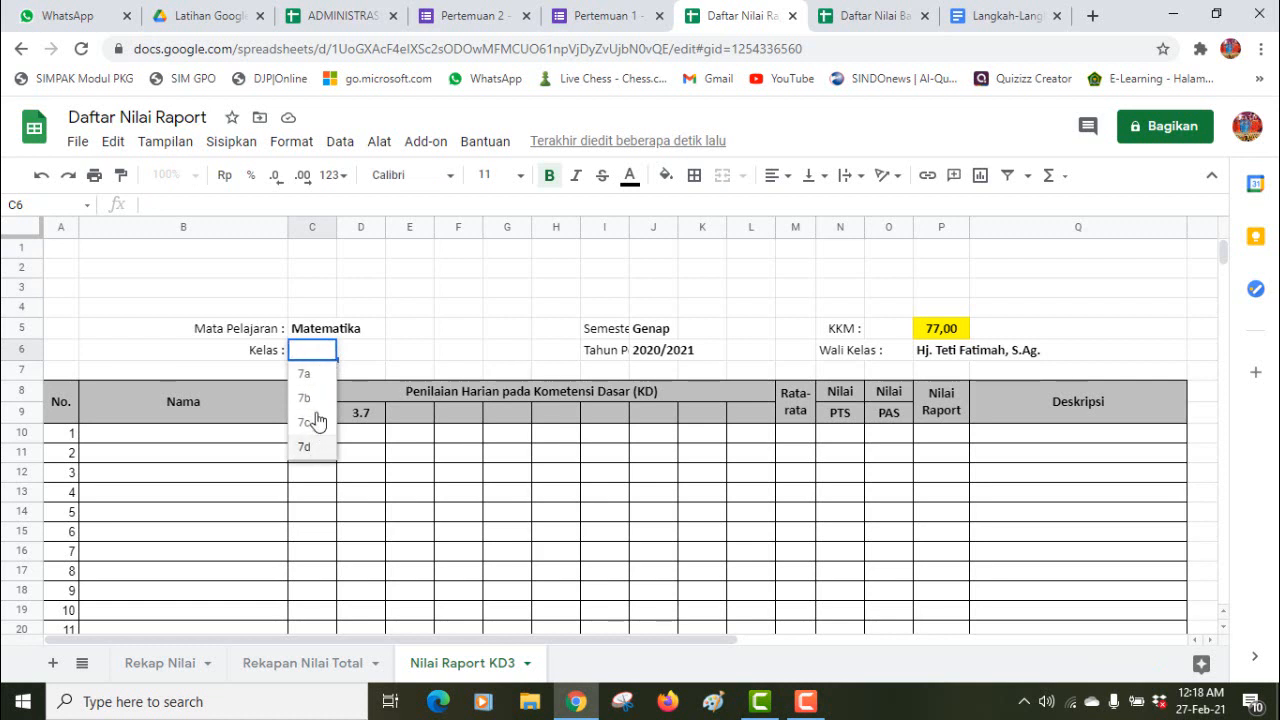
click(357, 355)
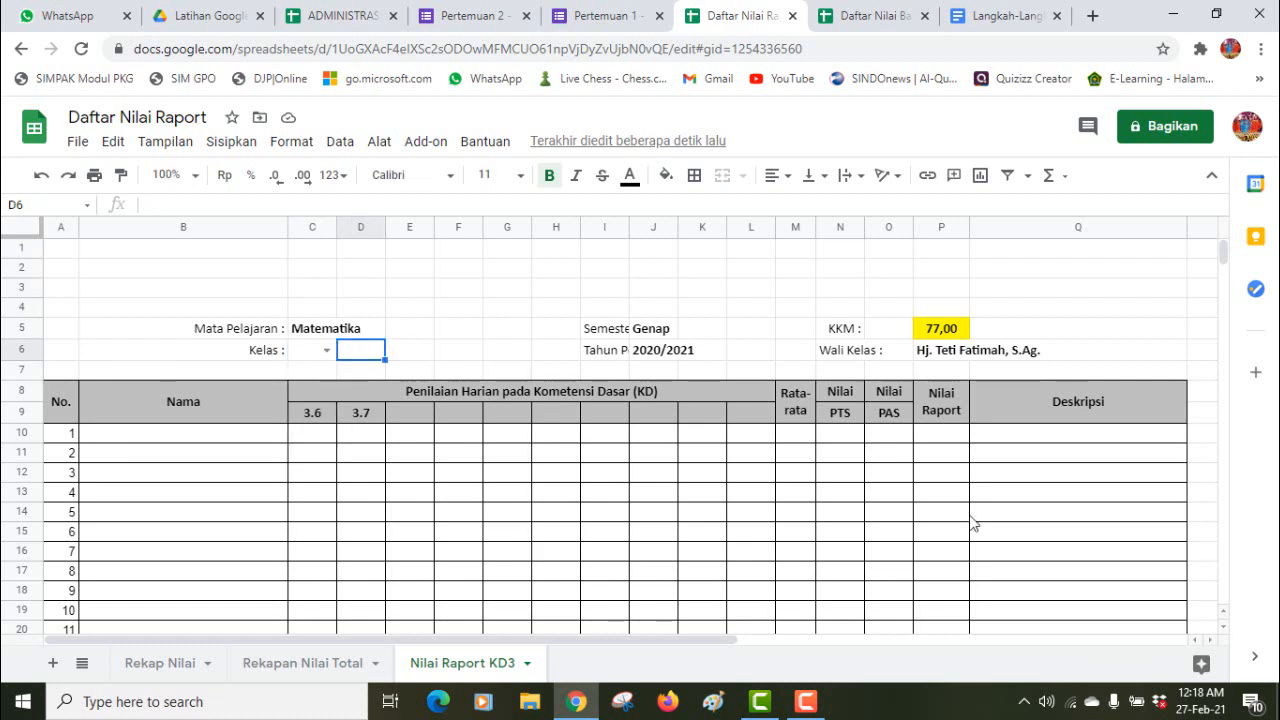
Step: Hide column S, which holds the list of class names
drag(733, 640, 976, 636)
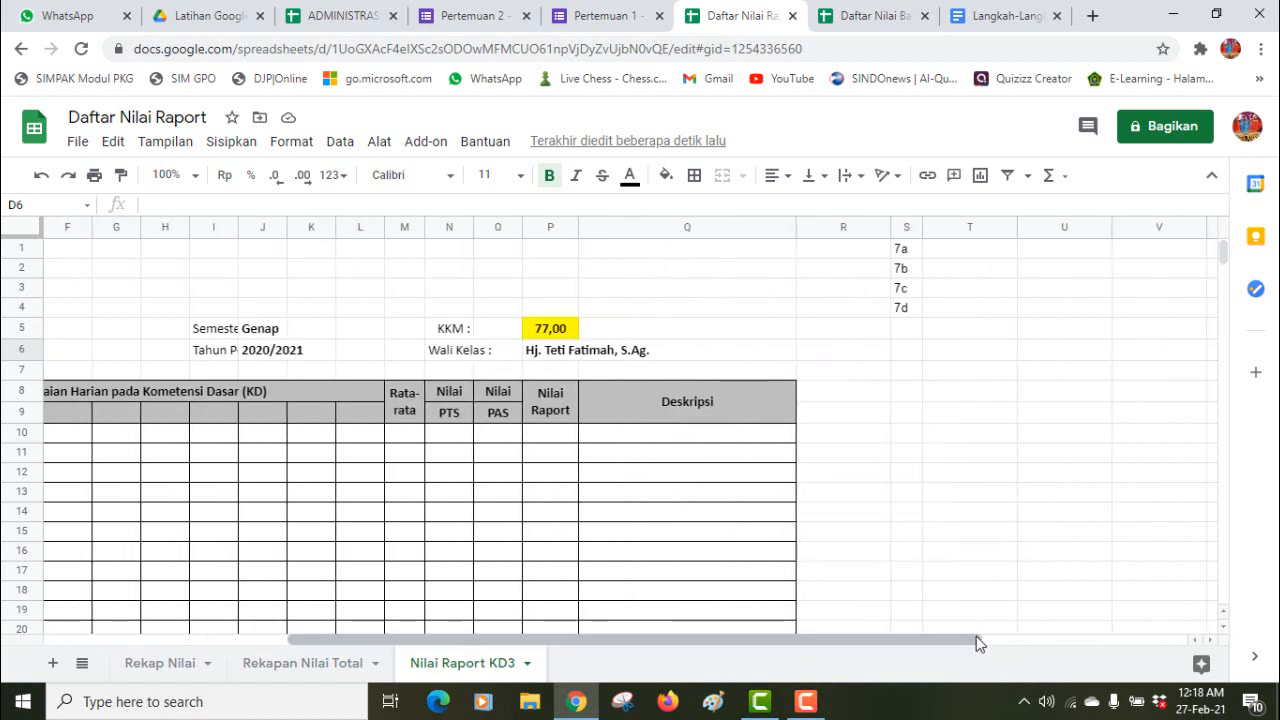
click(912, 226)
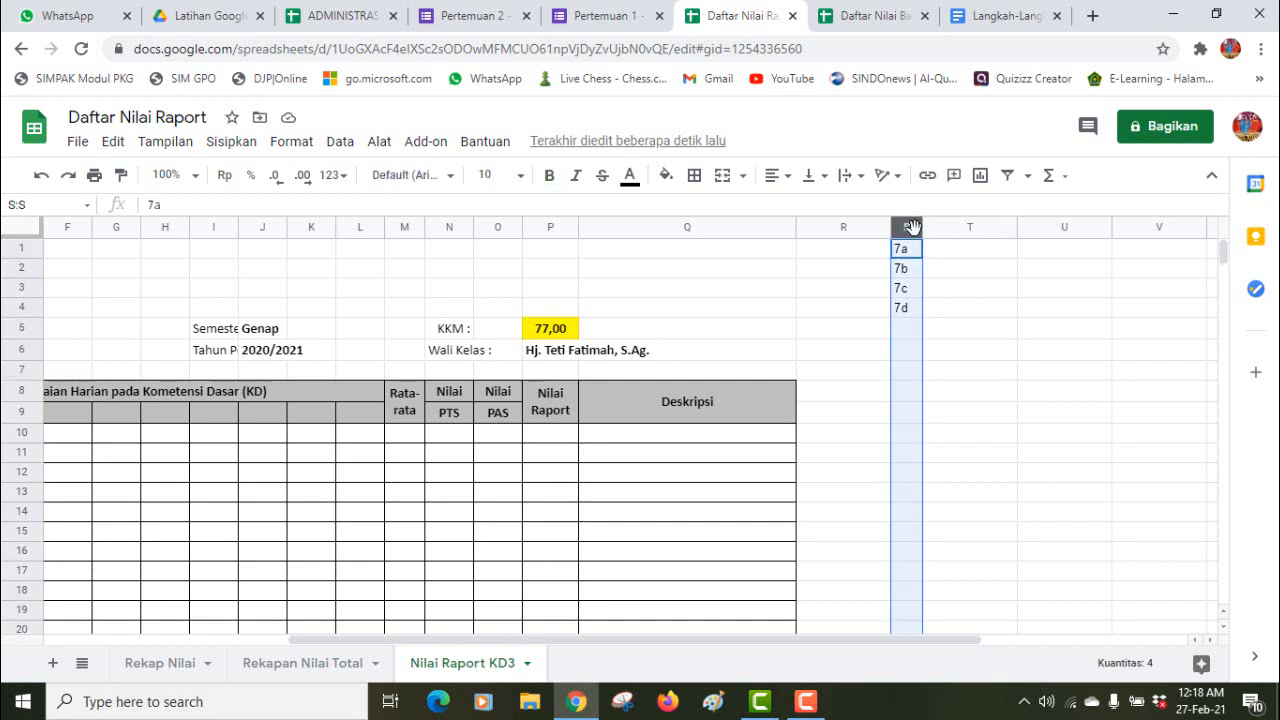
right_click(912, 226)
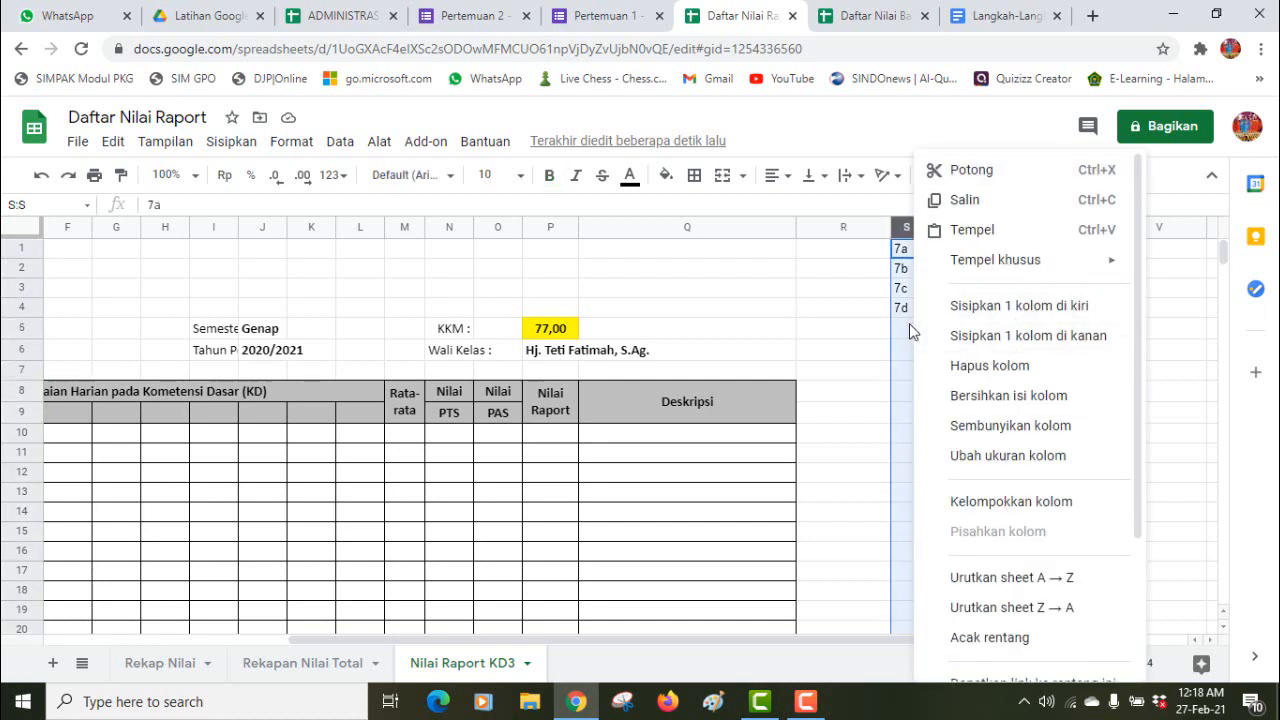
click(1013, 428)
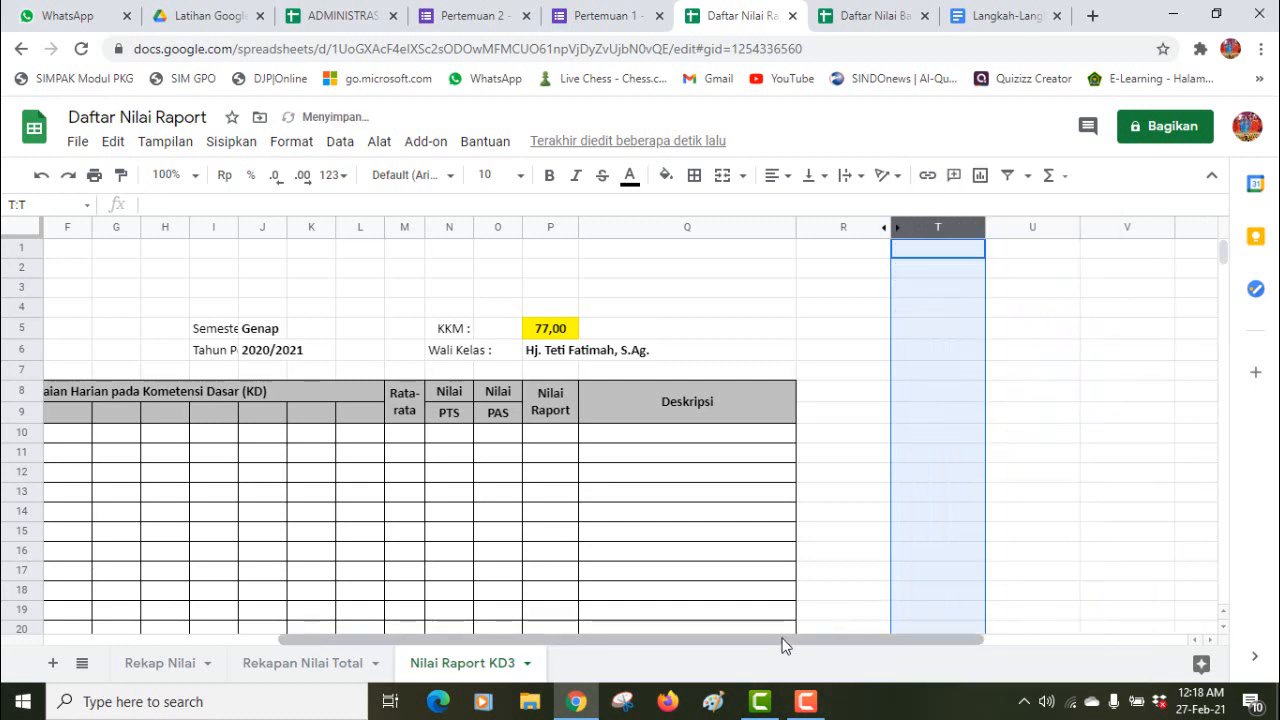
Step: Test the Kelas drop-down in C6 by choosing 7a and 7b, leaving the class set to 7c
drag(783, 645, 583, 620)
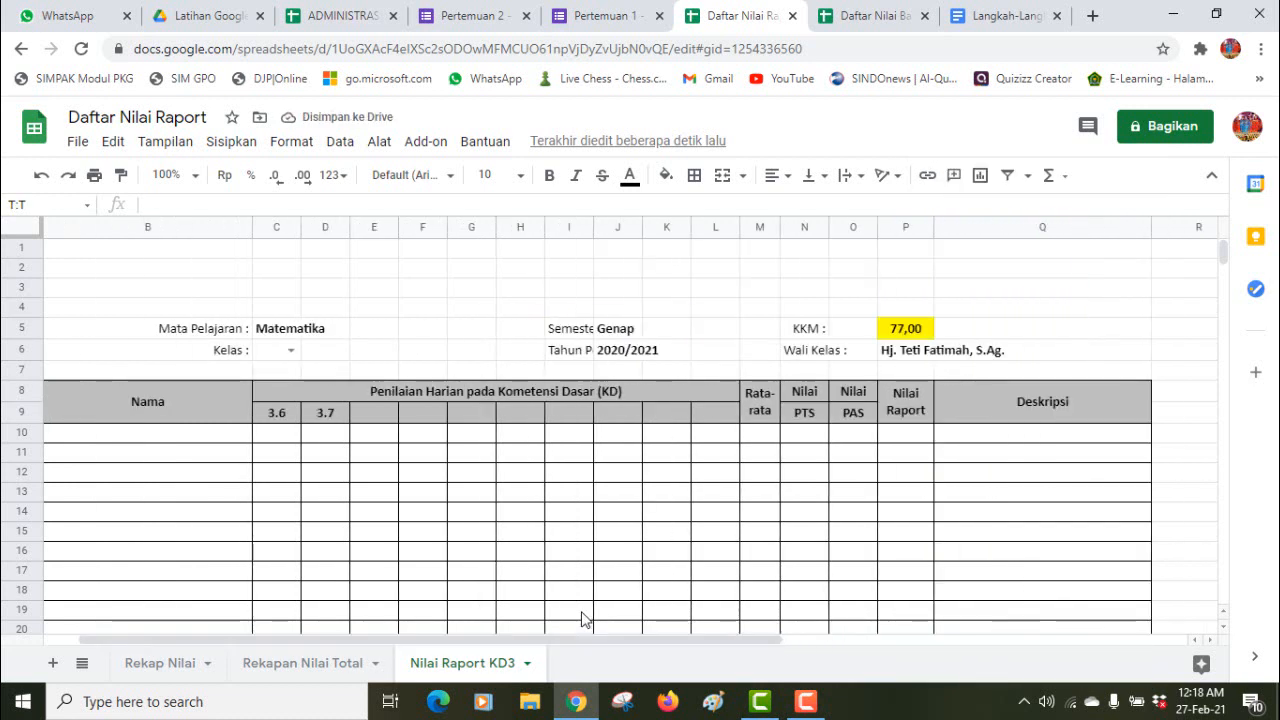
click(290, 349)
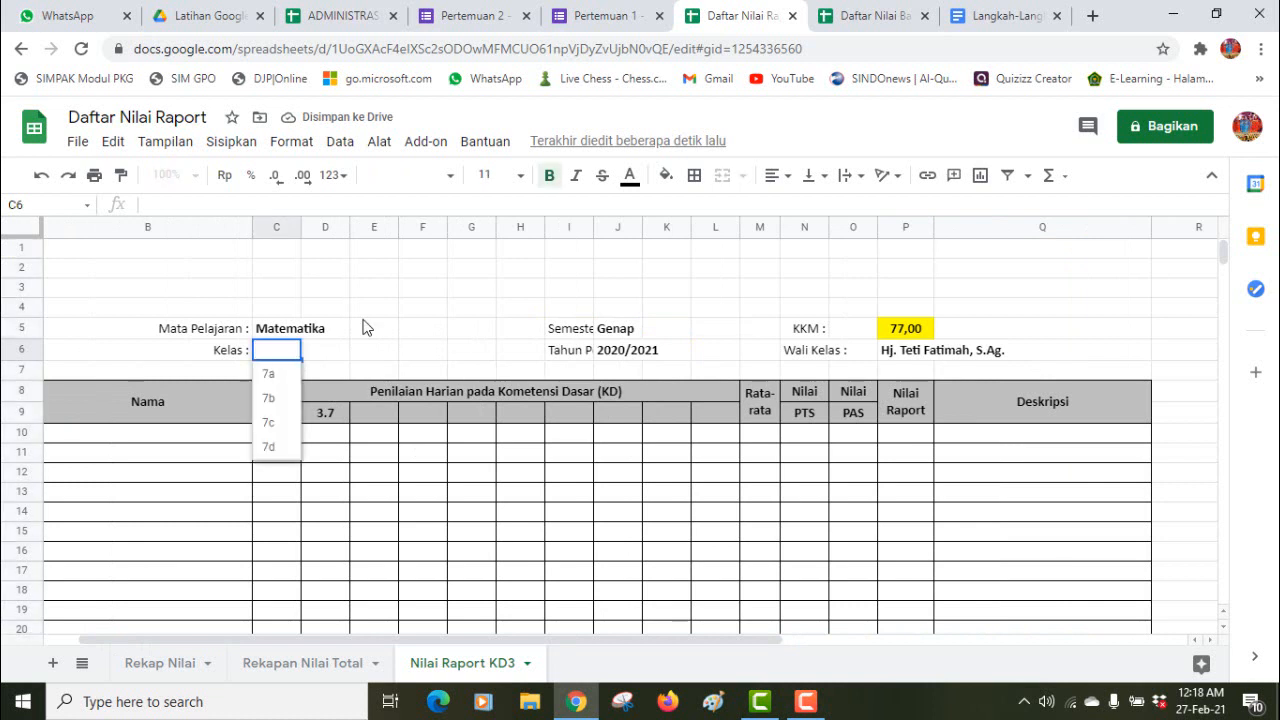
click(402, 314)
click(290, 349)
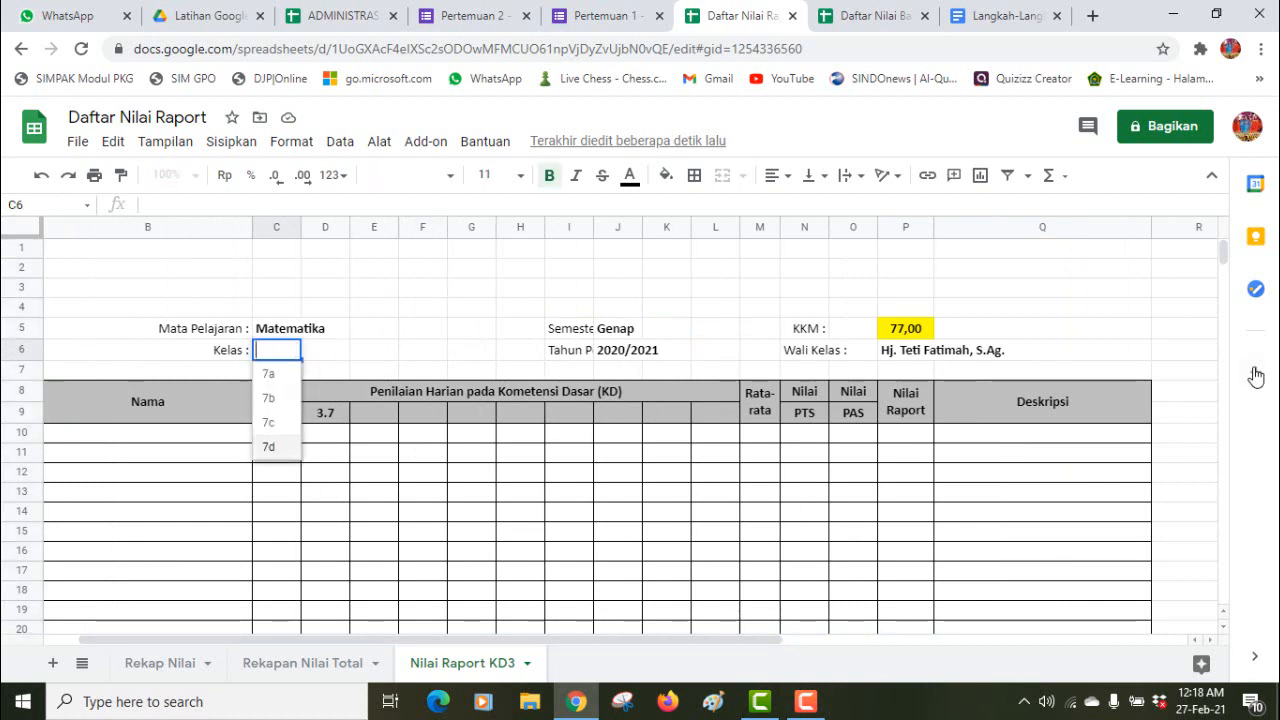
scroll(1150, 280, down, 5)
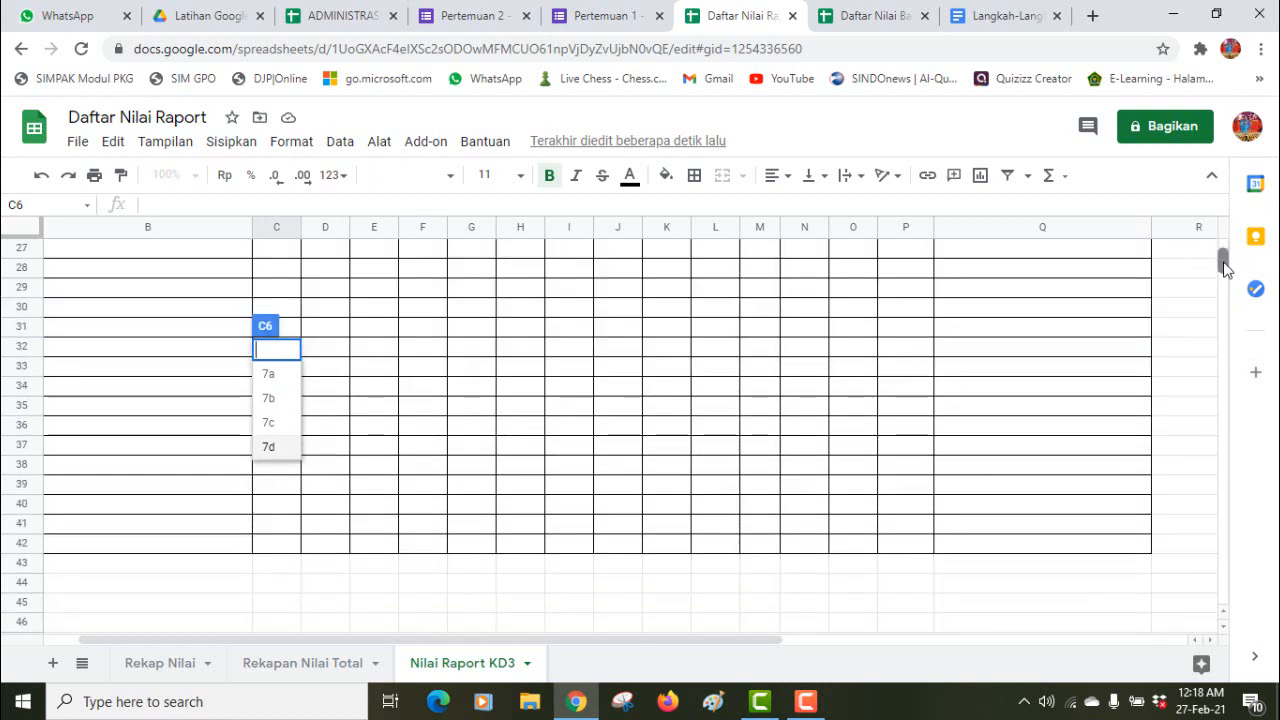
drag(1223, 258, 1226, 250)
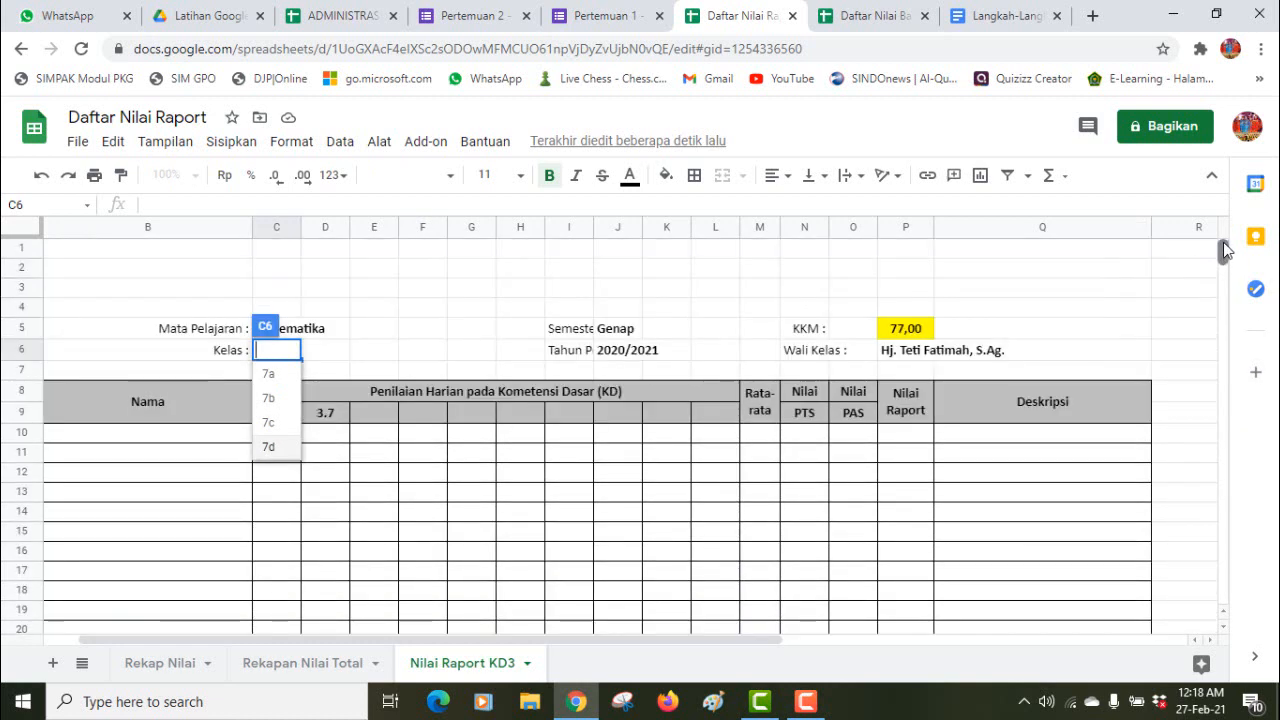
click(270, 374)
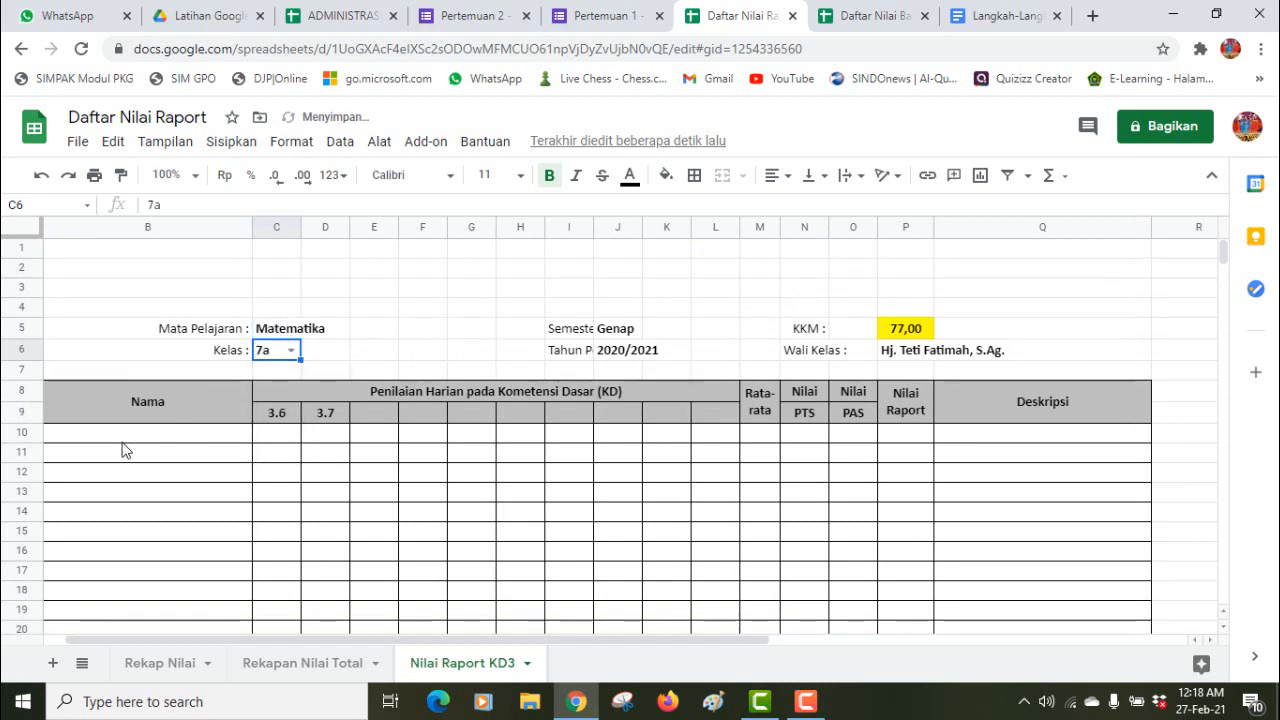
click(290, 350)
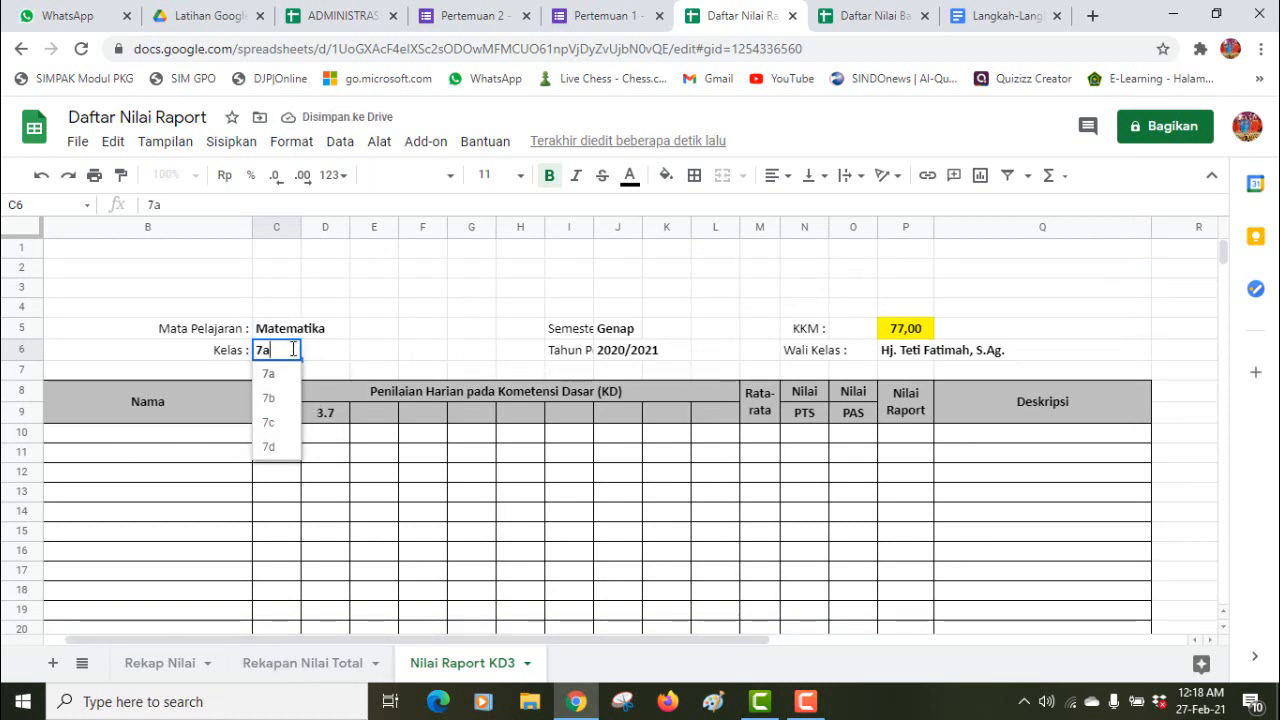
click(281, 398)
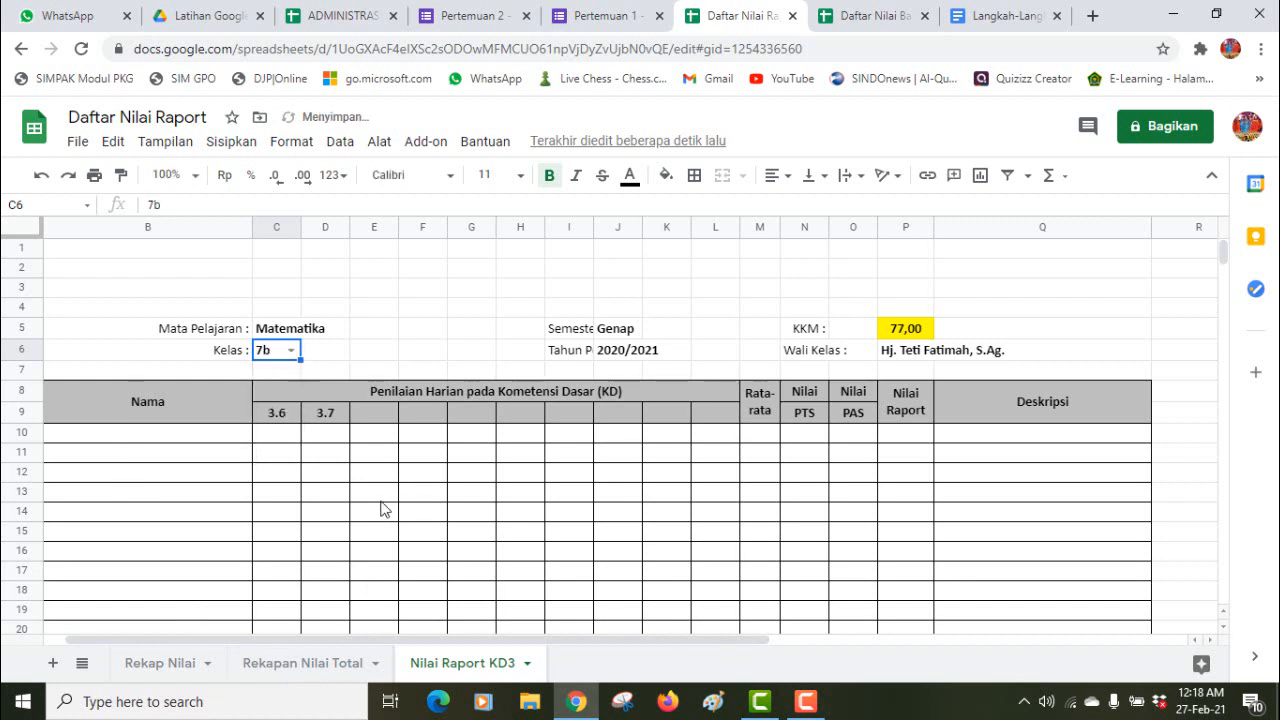
click(290, 350)
click(270, 424)
Step: Examine the KKM, Wali Kelas, Semester and Tahun Pelajaran values in the sheet's header cells
click(901, 333)
click(905, 354)
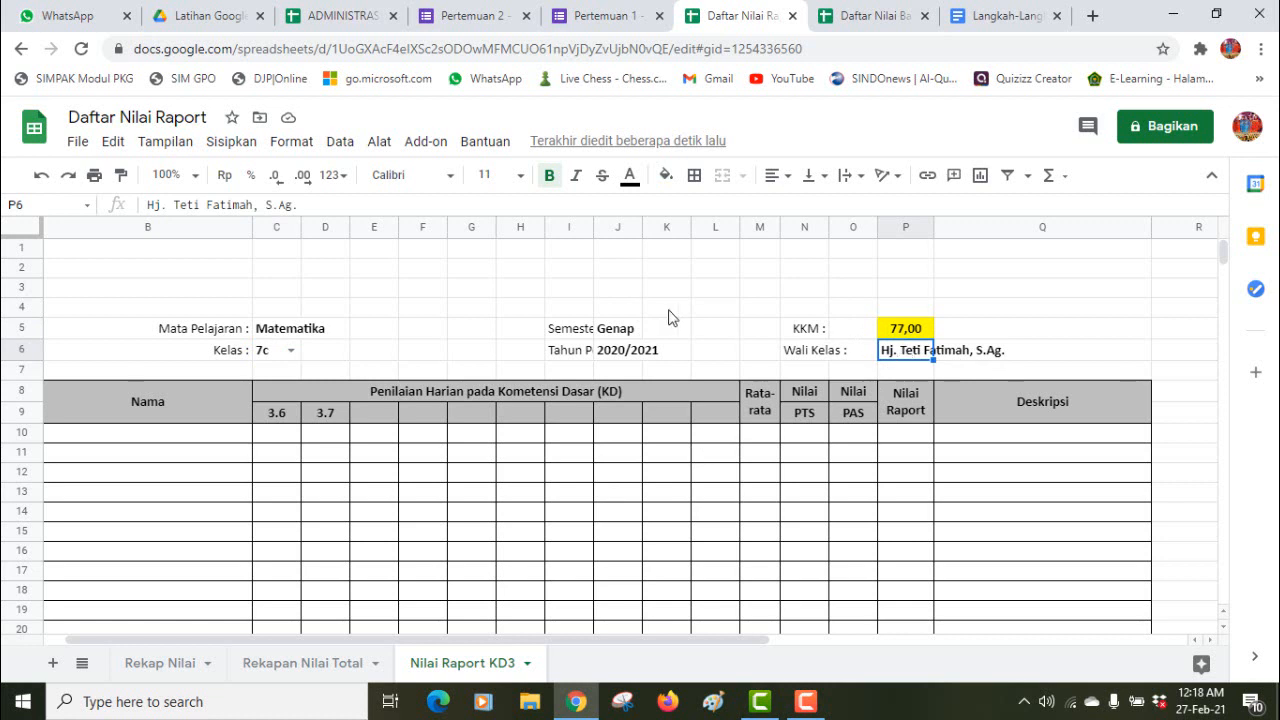
click(627, 331)
click(630, 352)
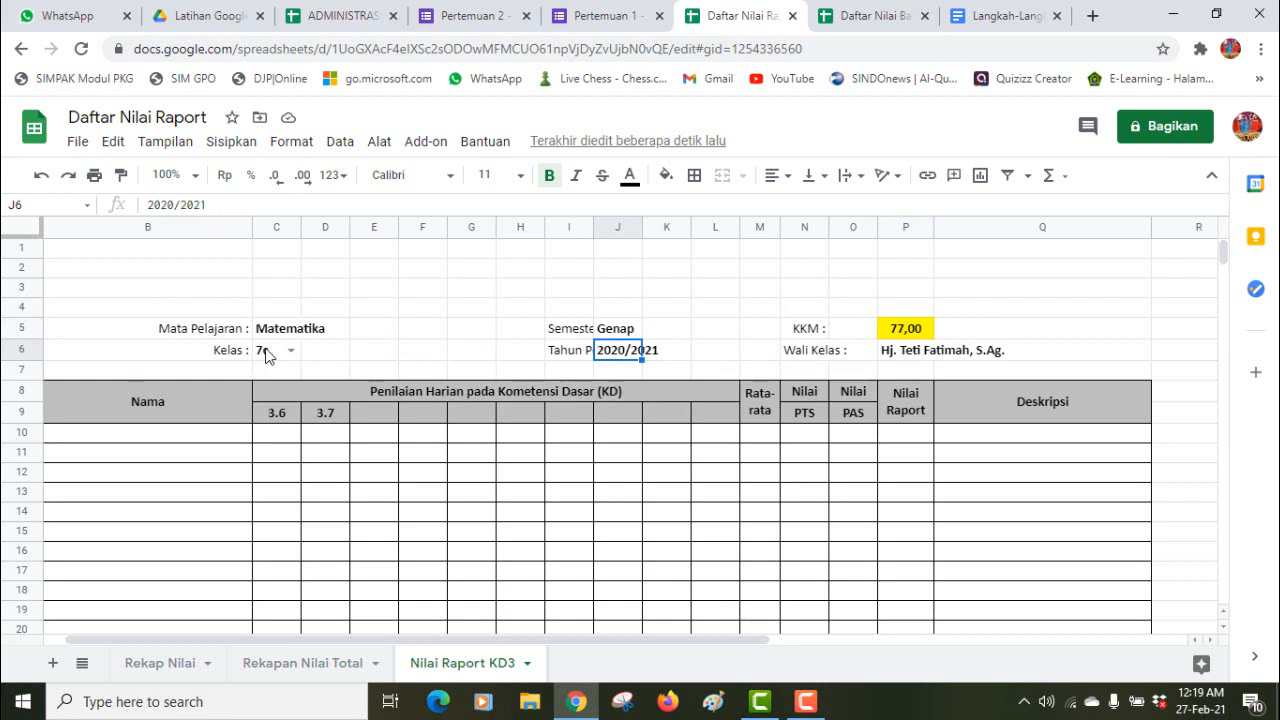
click(894, 356)
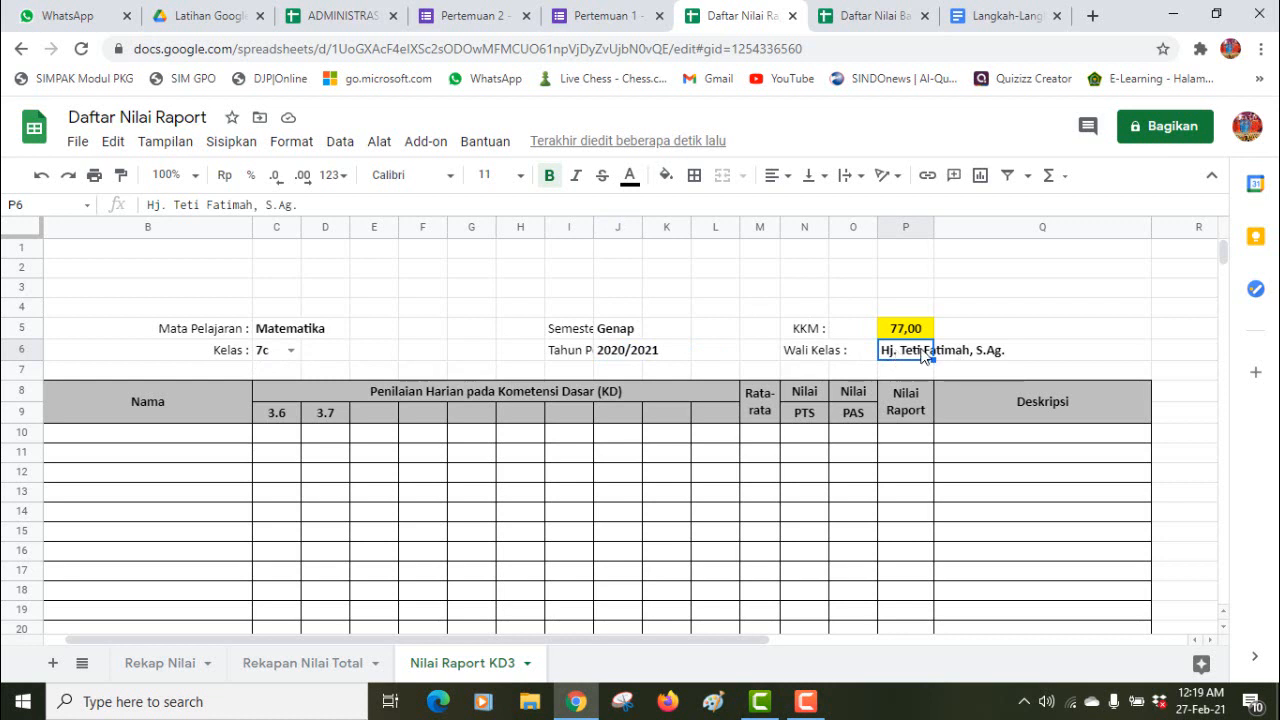
click(614, 336)
click(618, 356)
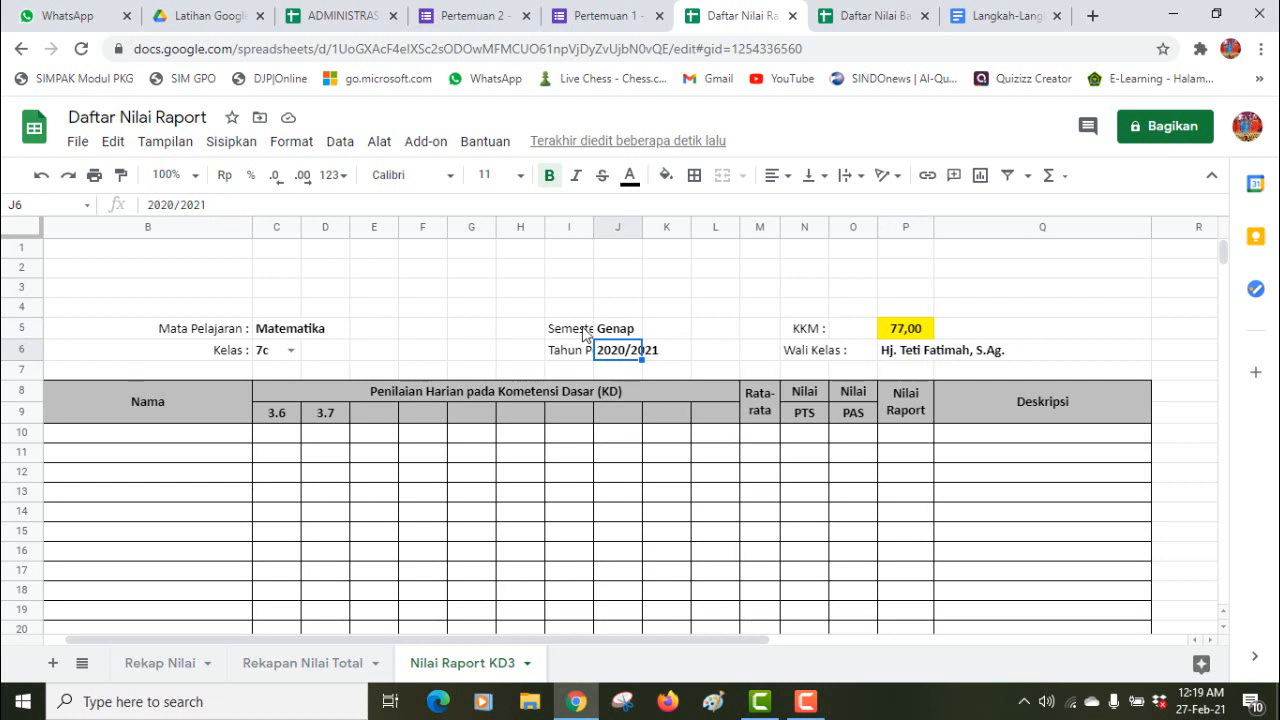
click(613, 334)
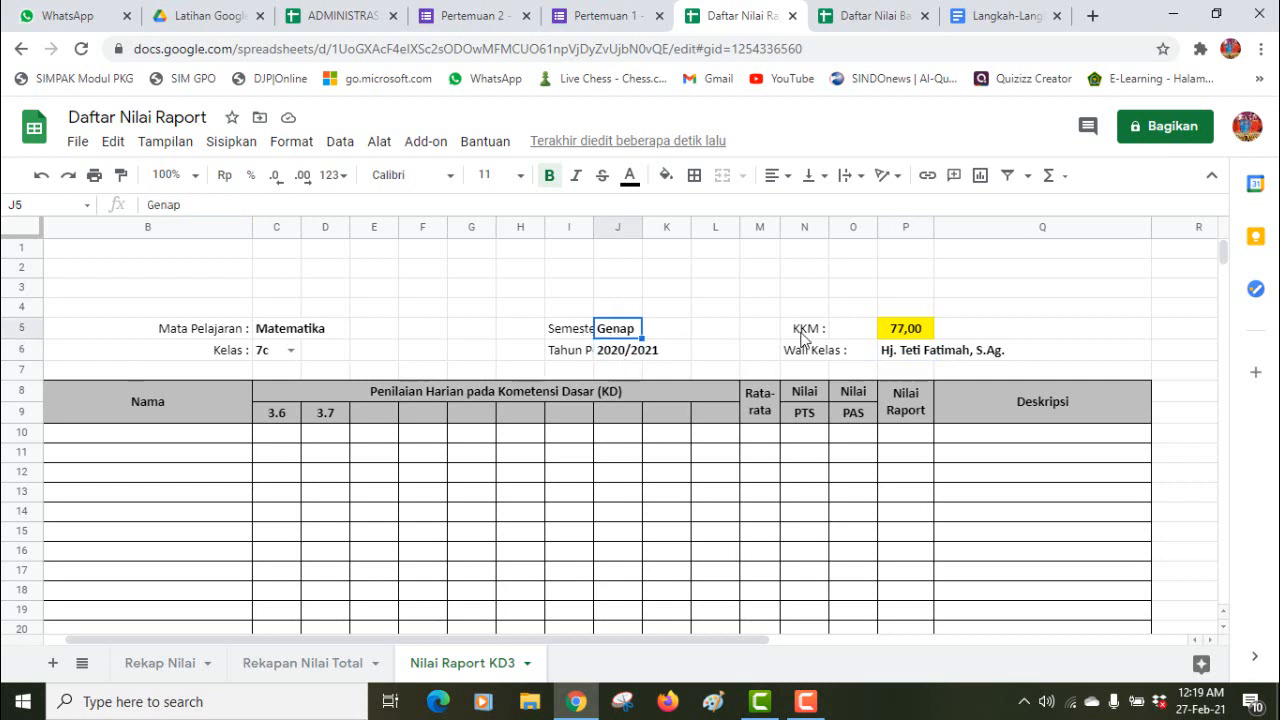
click(907, 335)
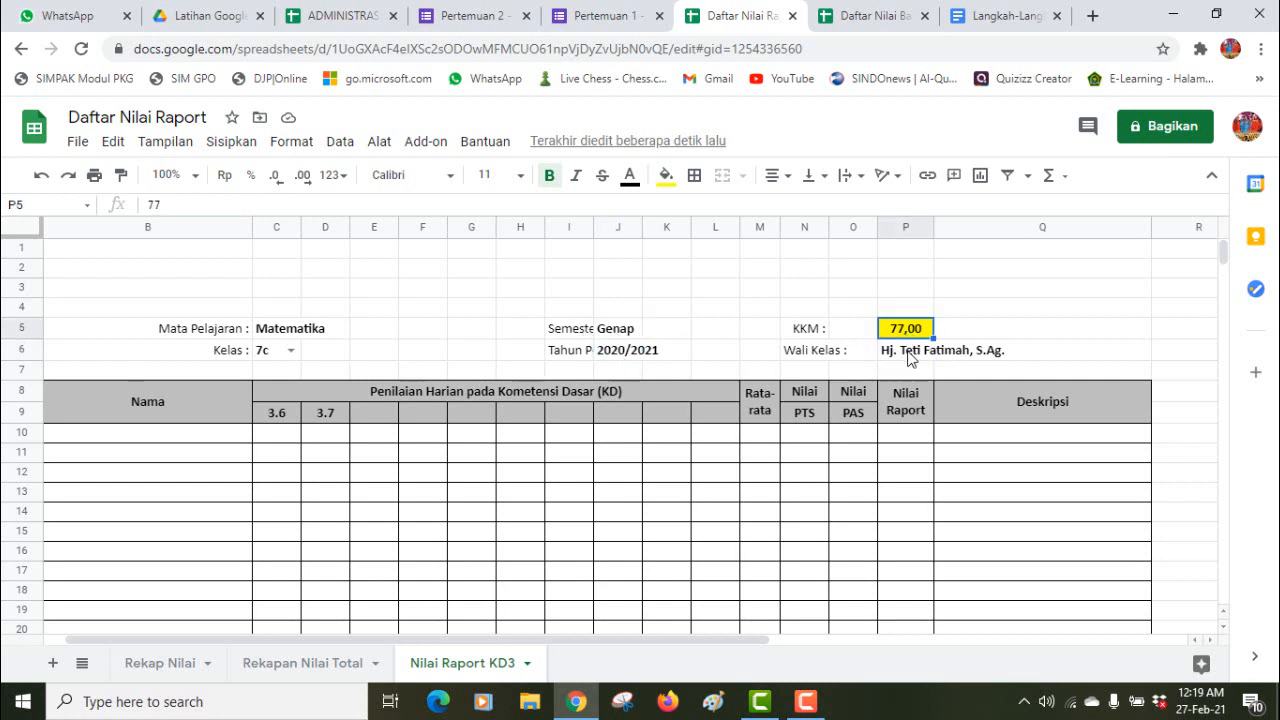
click(911, 358)
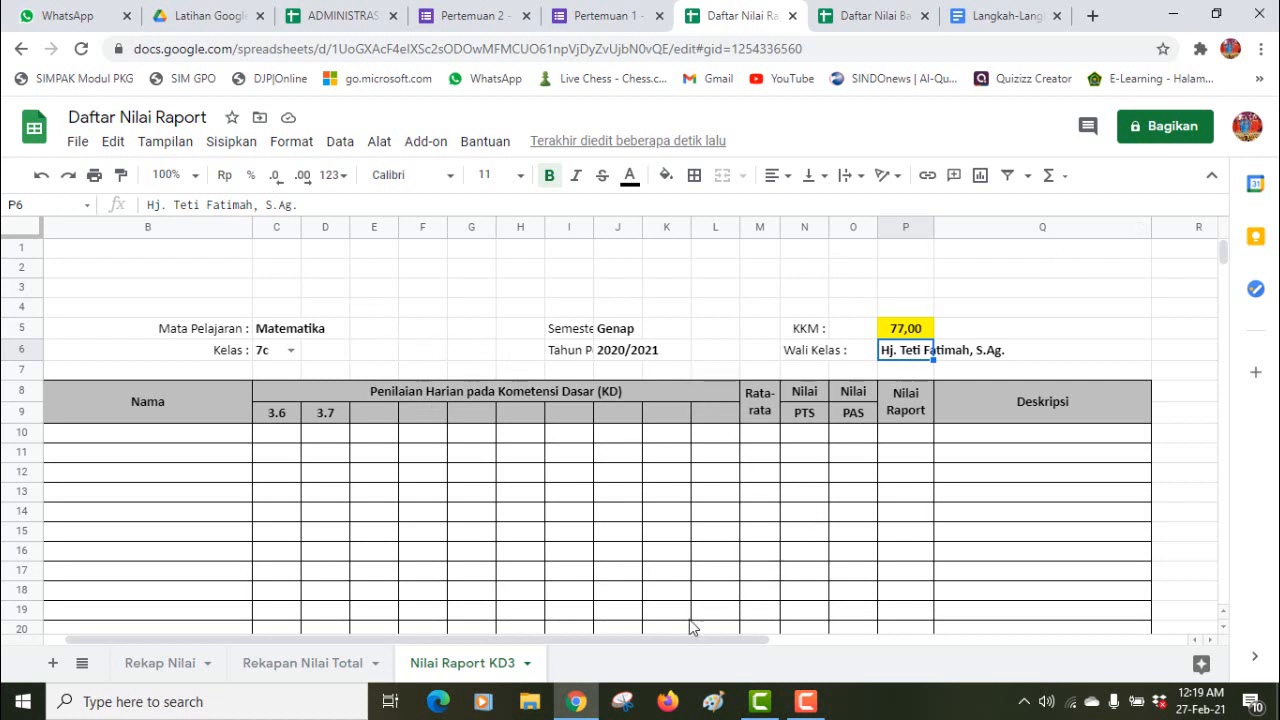
Step: Unhide column S and enter "wali kelas 7a" in T1 beside the first class name
drag(688, 644, 951, 641)
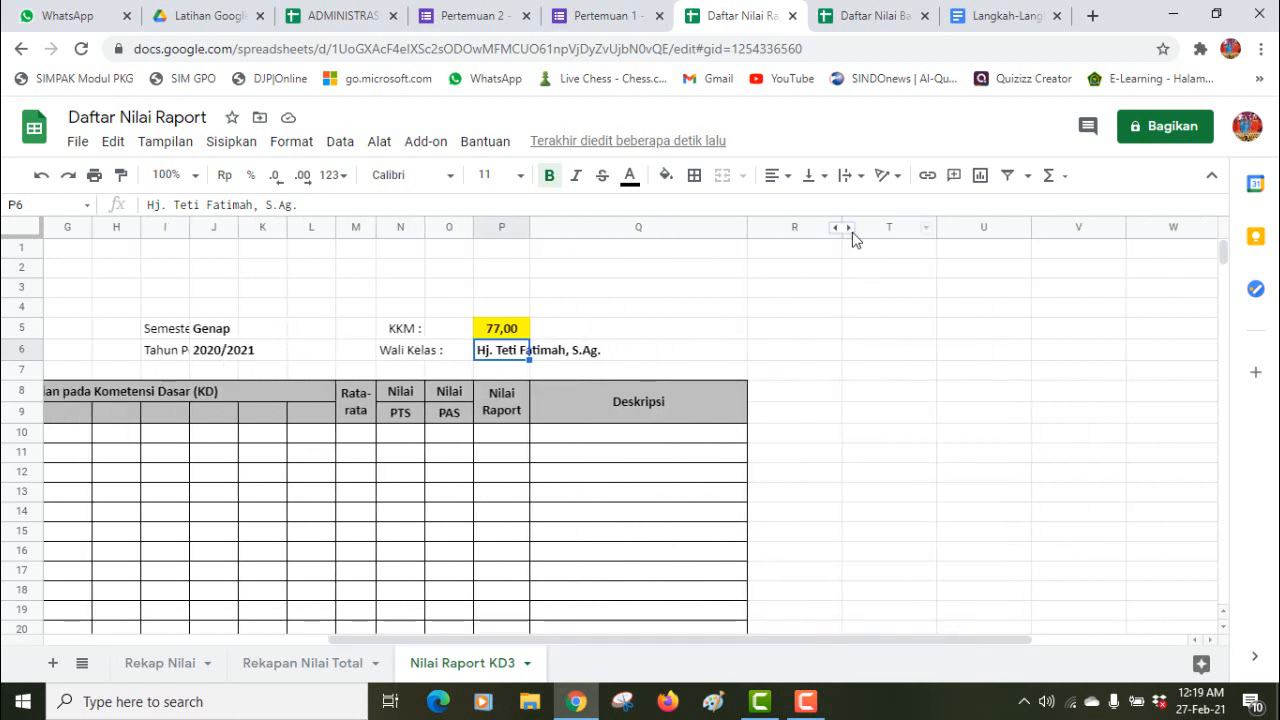
click(849, 230)
click(900, 254)
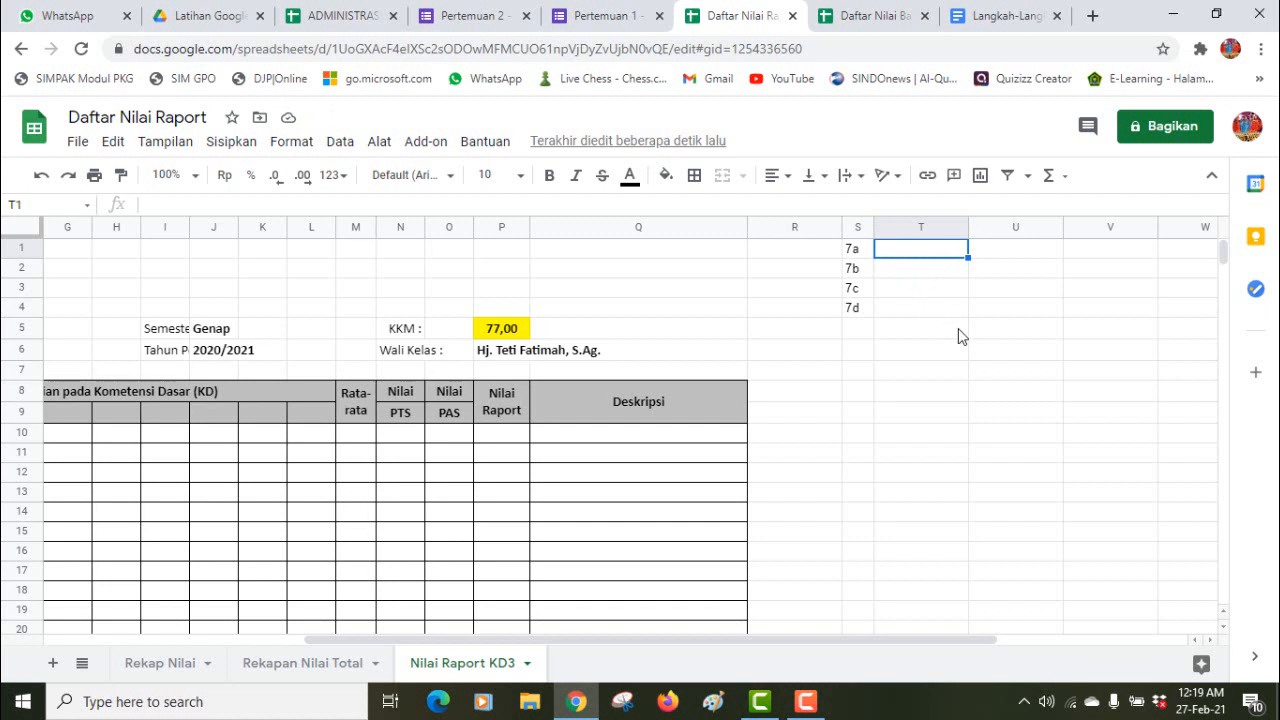
text(wali kelas 7a)
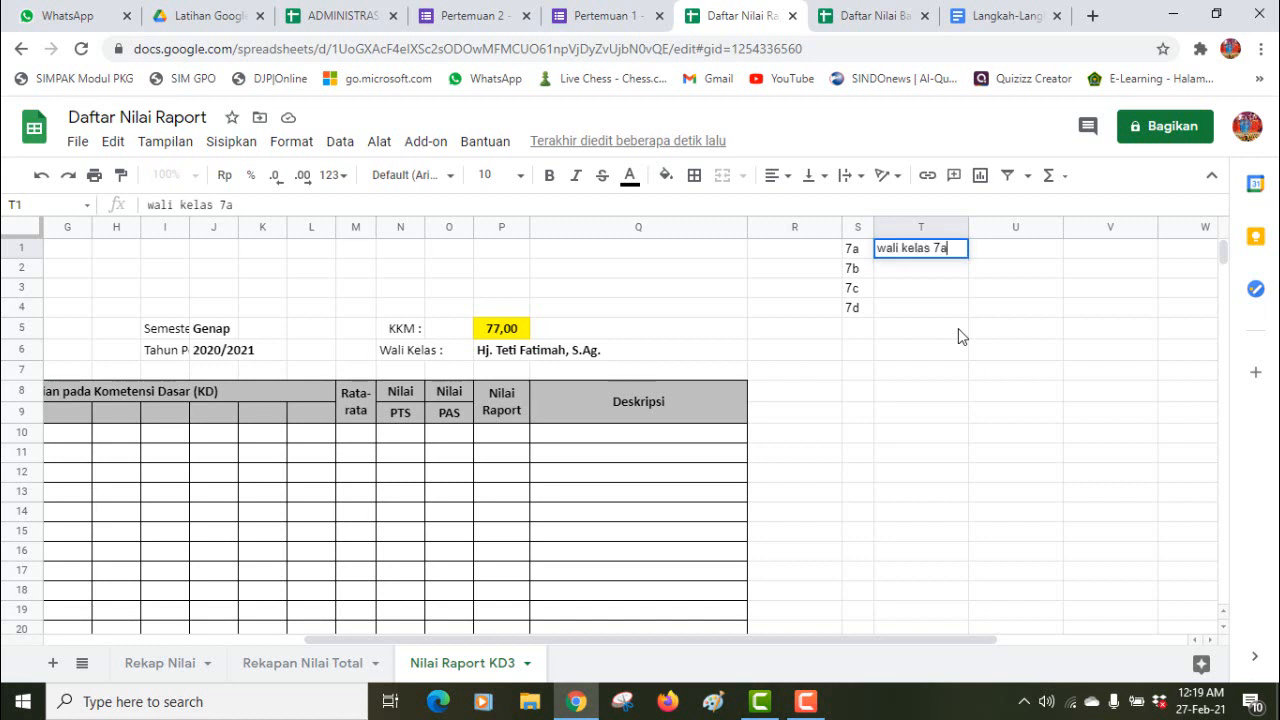
key(Return)
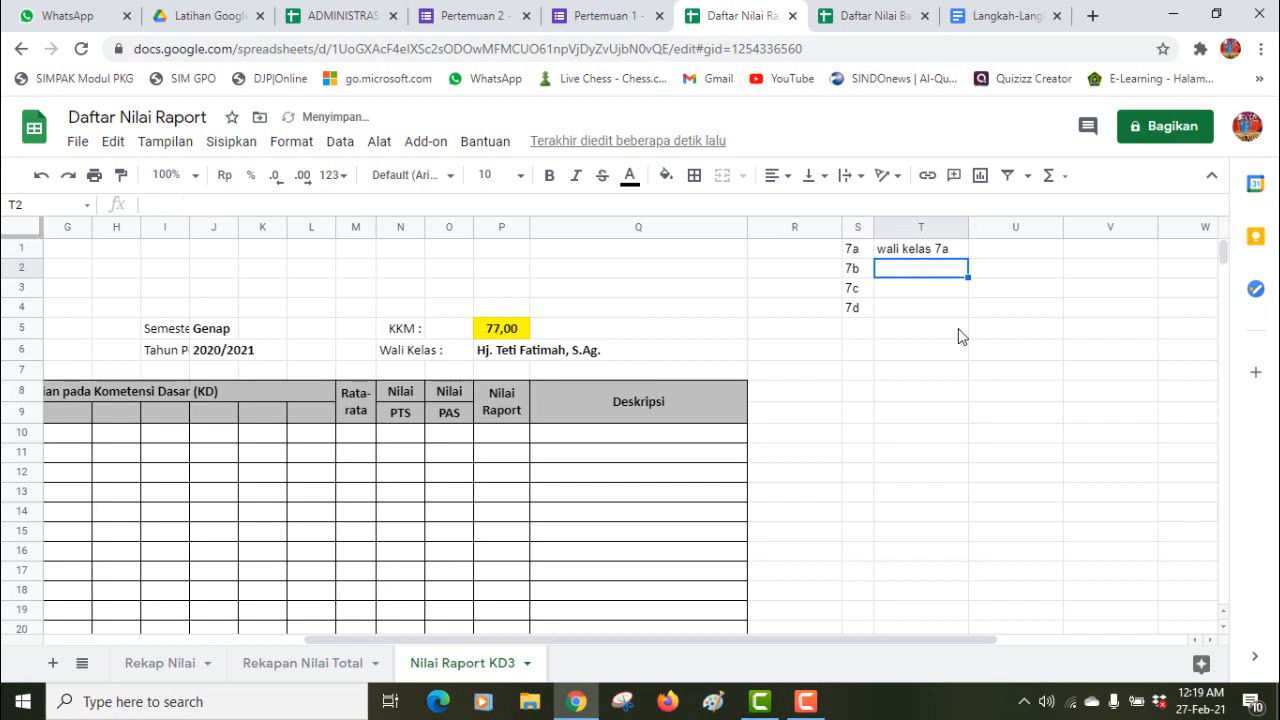
Step: Enter "walas 7b", "walas 7c" and "walas 7d" in T2:T4 beside the matching class names
text(wala)
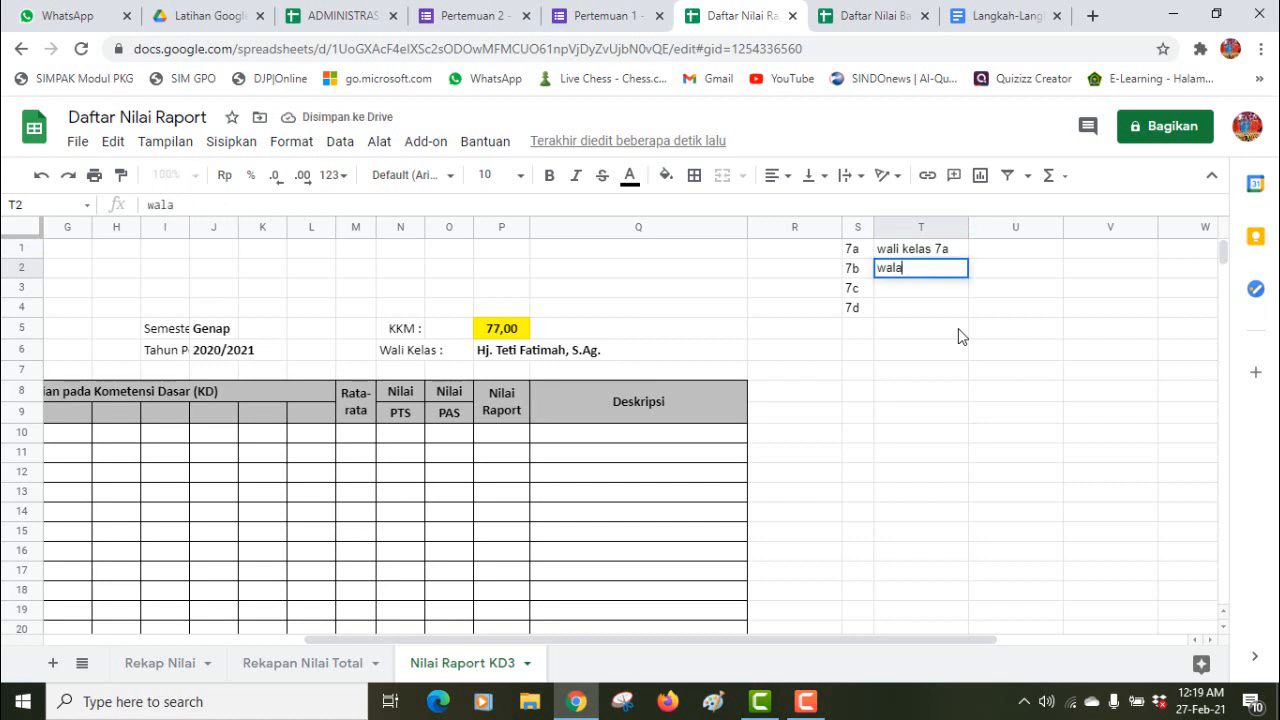
text(s 7)
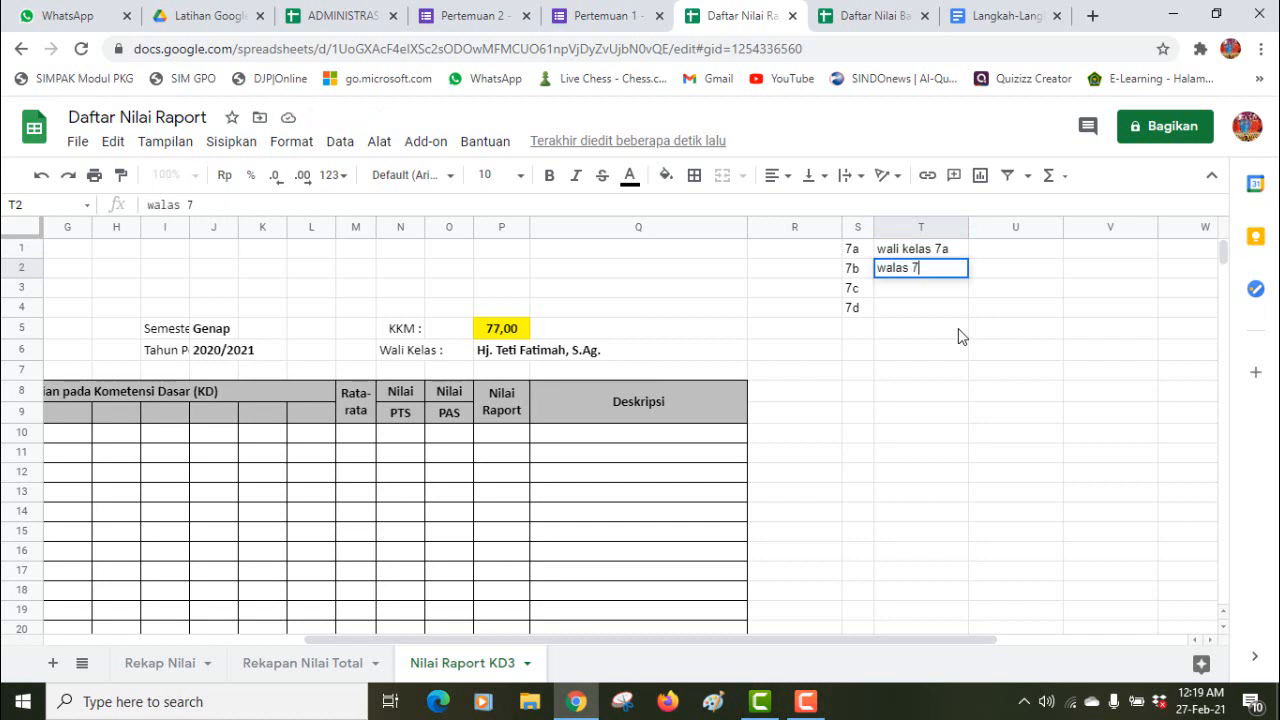
text(b)
key(Return)
text(wala)
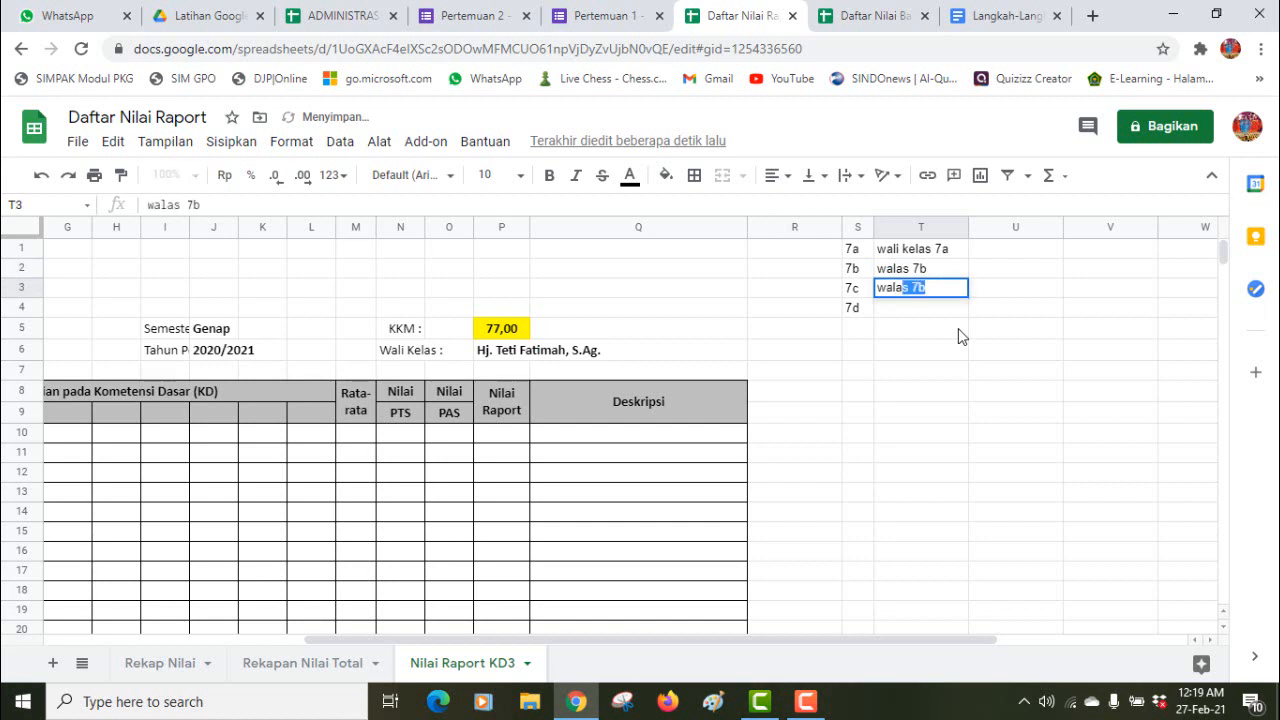
text(s 7c)
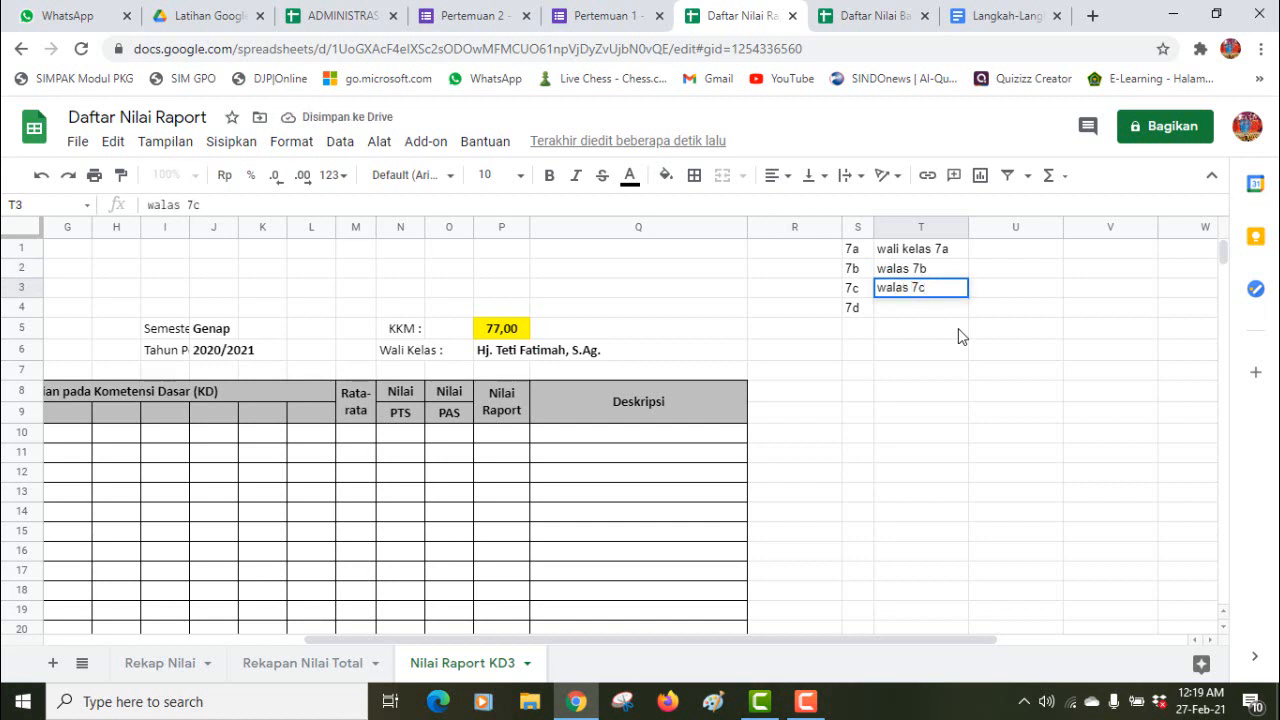
key(Return)
text(wal)
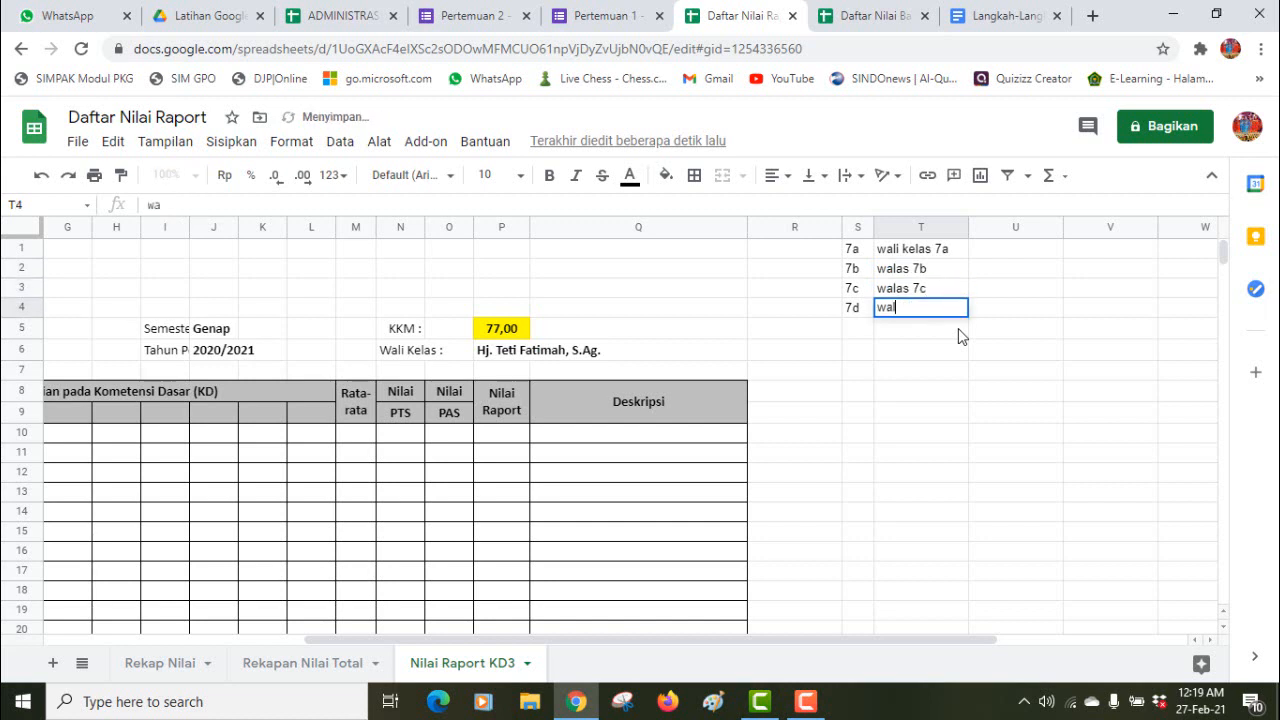
text(as )
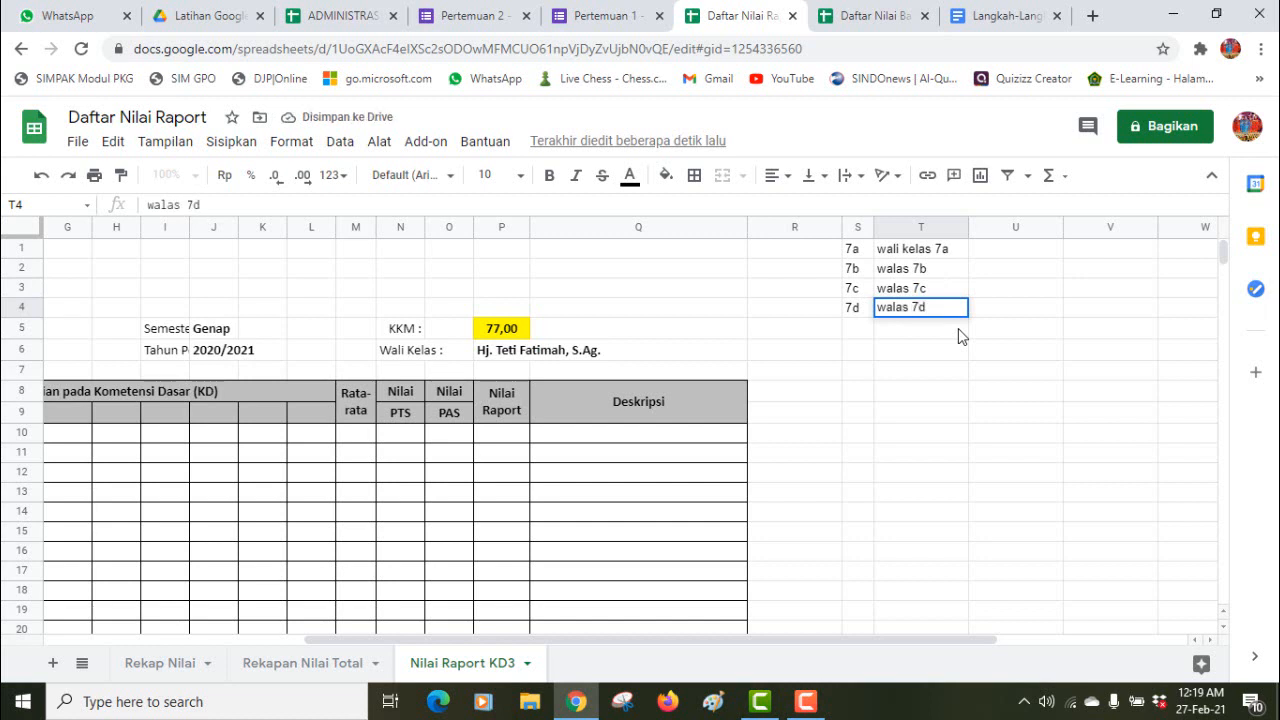
text(7d)
key(Return)
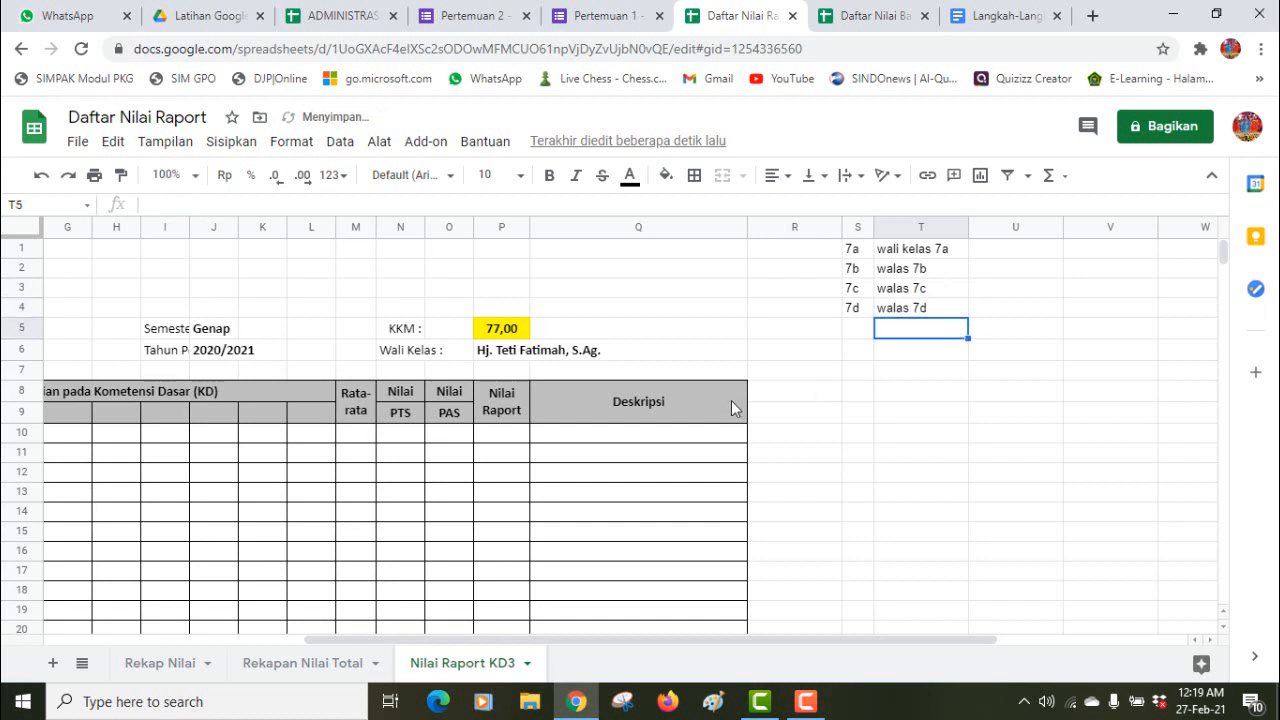
Step: Clear the Wali Kelas cell P6 and start a VLOOKUP formula in it
click(490, 351)
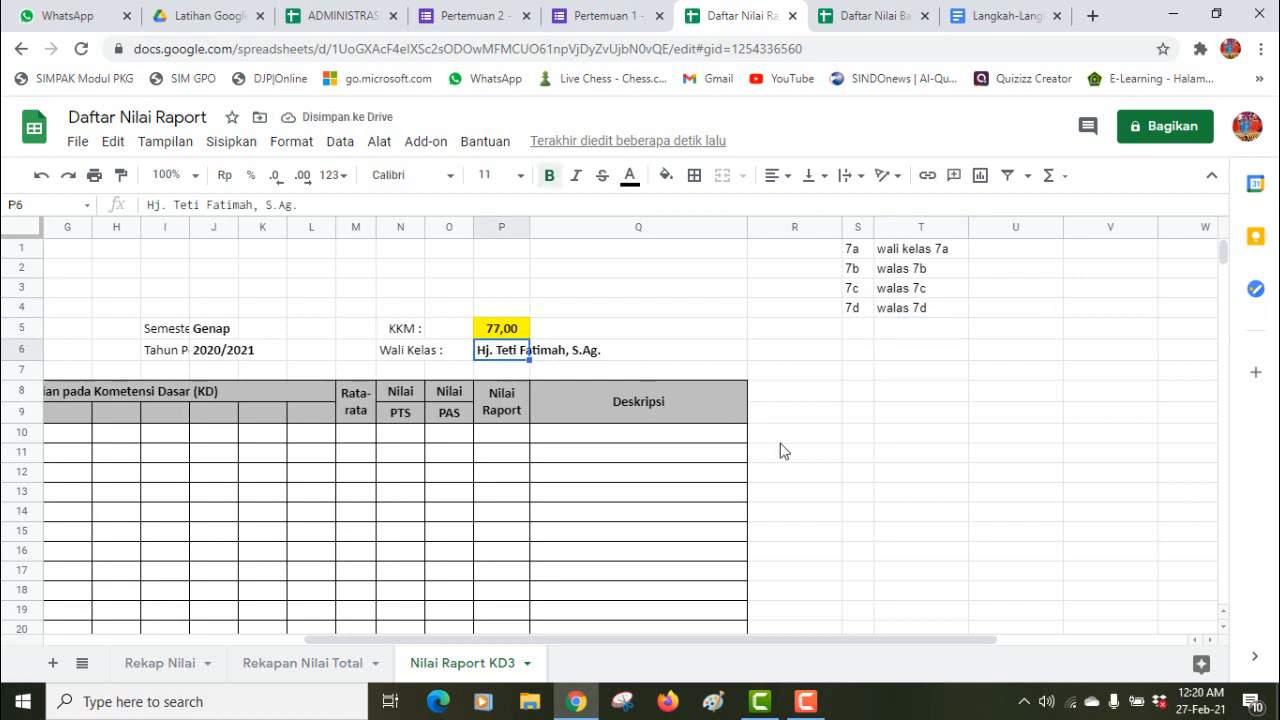
key(Delete)
text(=)
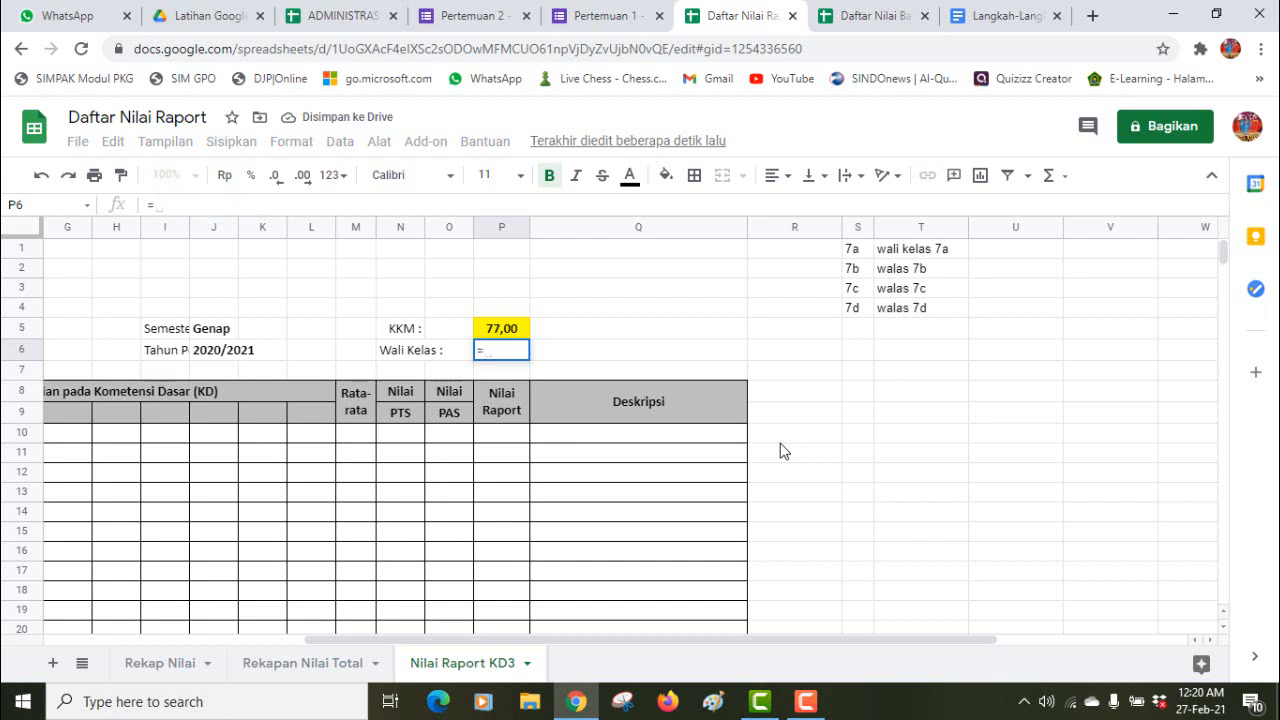
text(vlo)
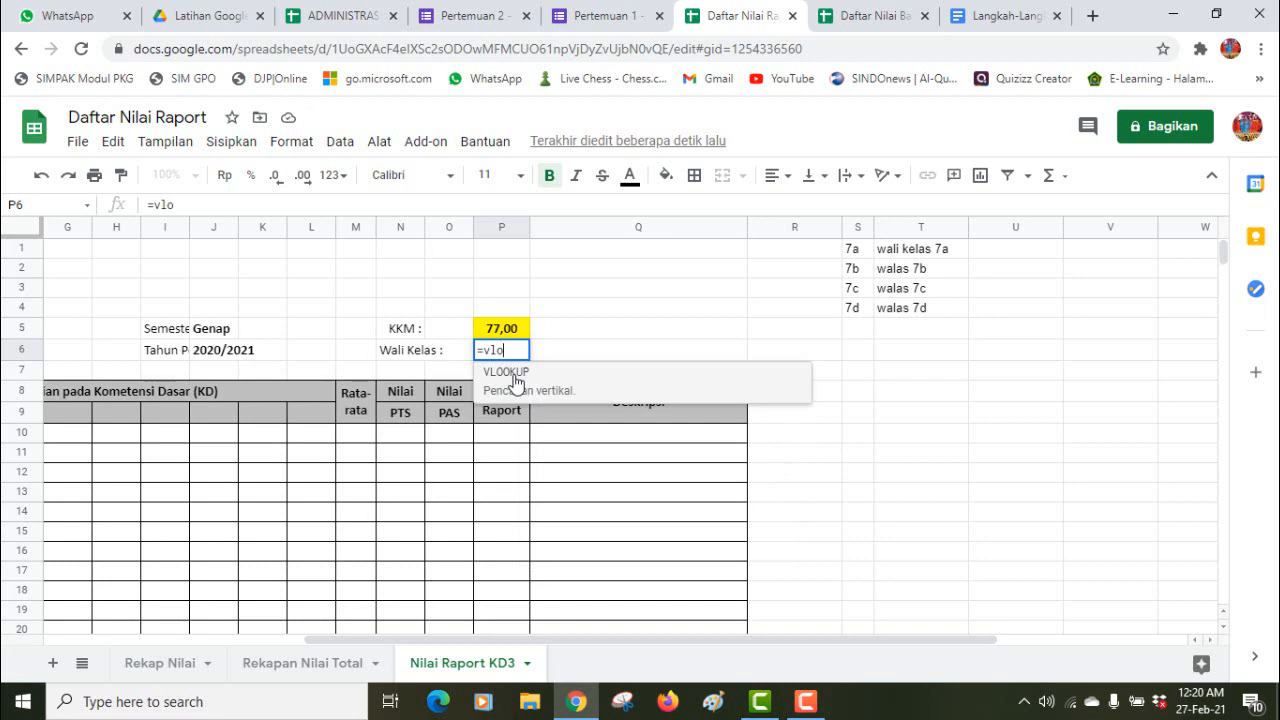
click(513, 375)
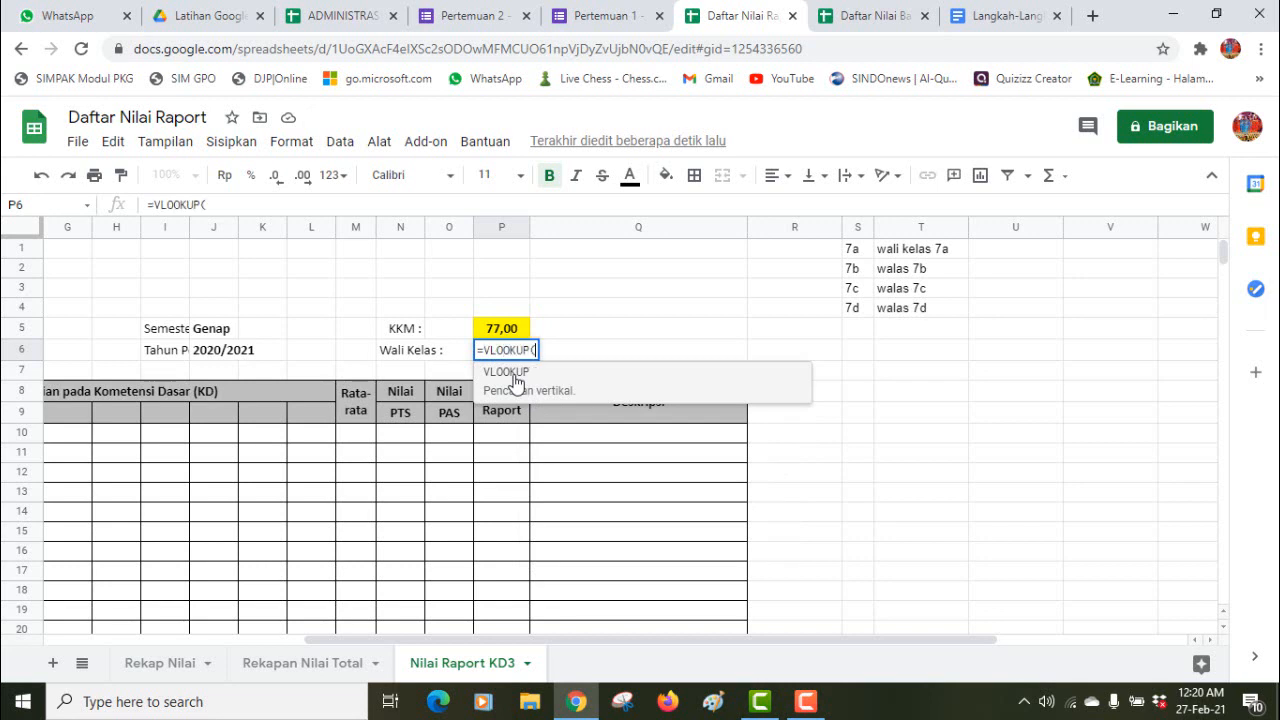
double_click(513, 375)
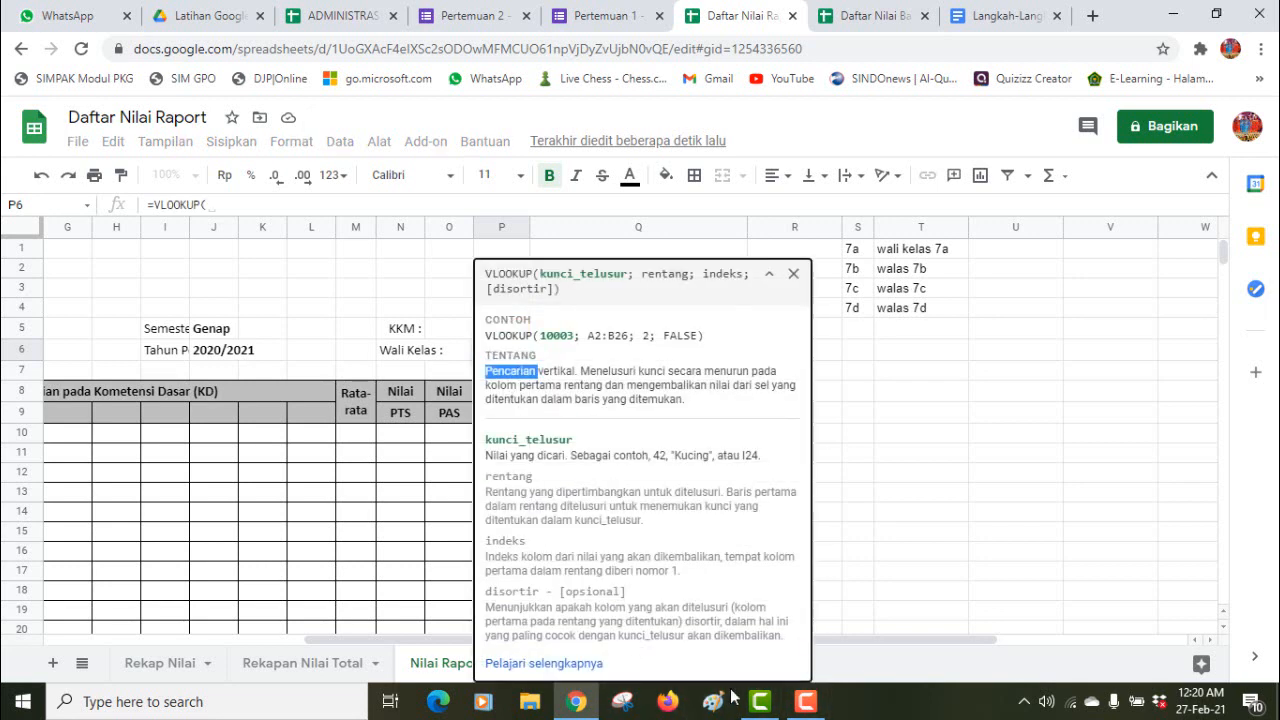
Step: Set the selected class cell C6 as the search key of the VLOOKUP formula in P6
drag(444, 645, 247, 642)
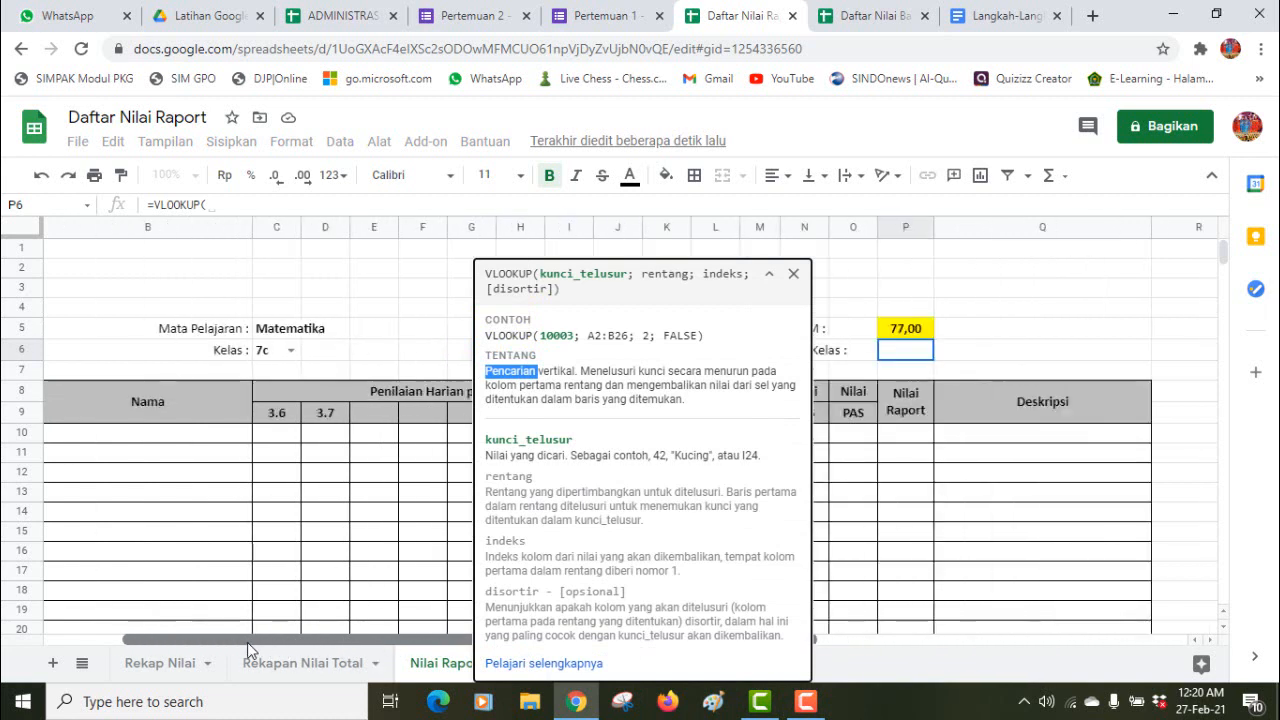
click(263, 352)
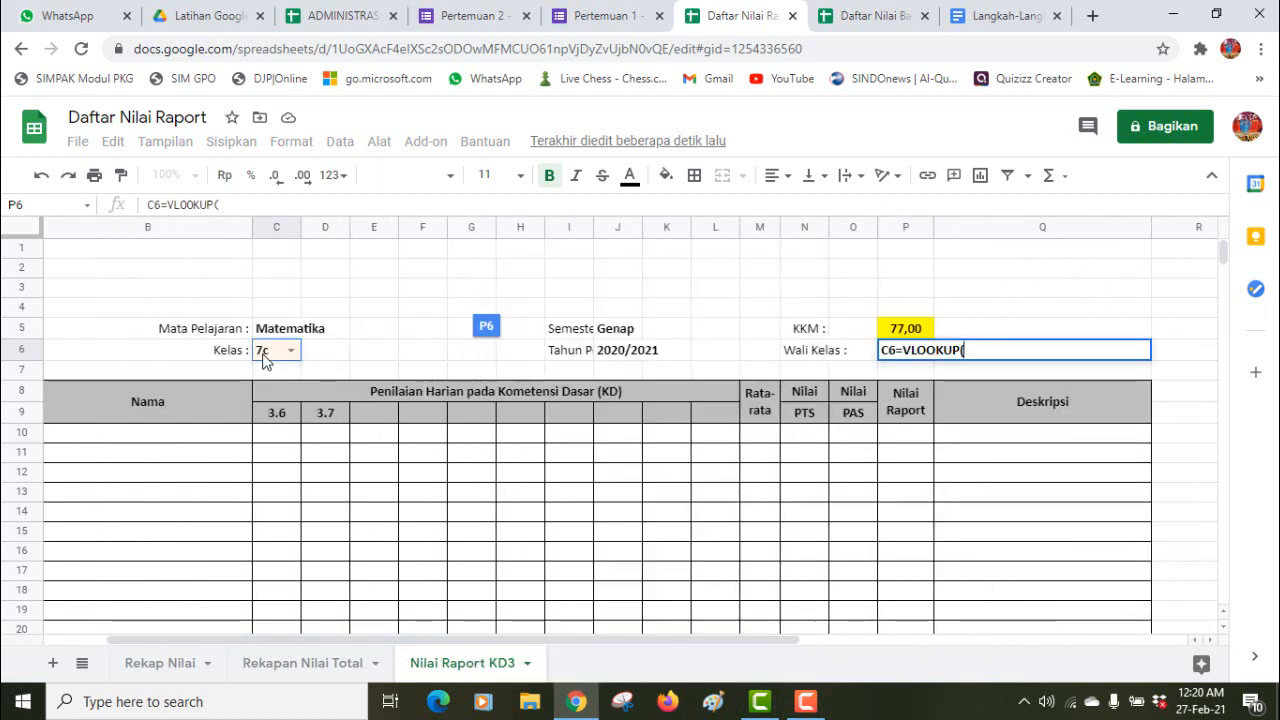
click(897, 356)
key(BackSpace)
key(BackSpace)
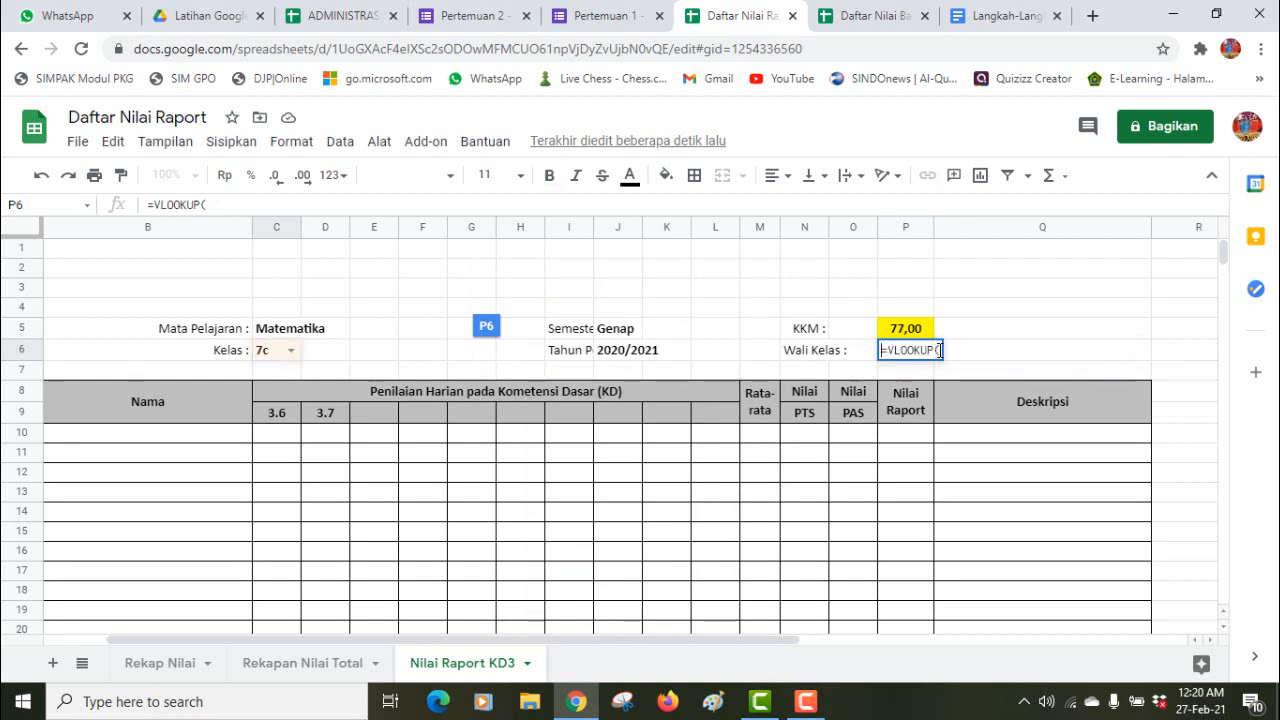
click(940, 350)
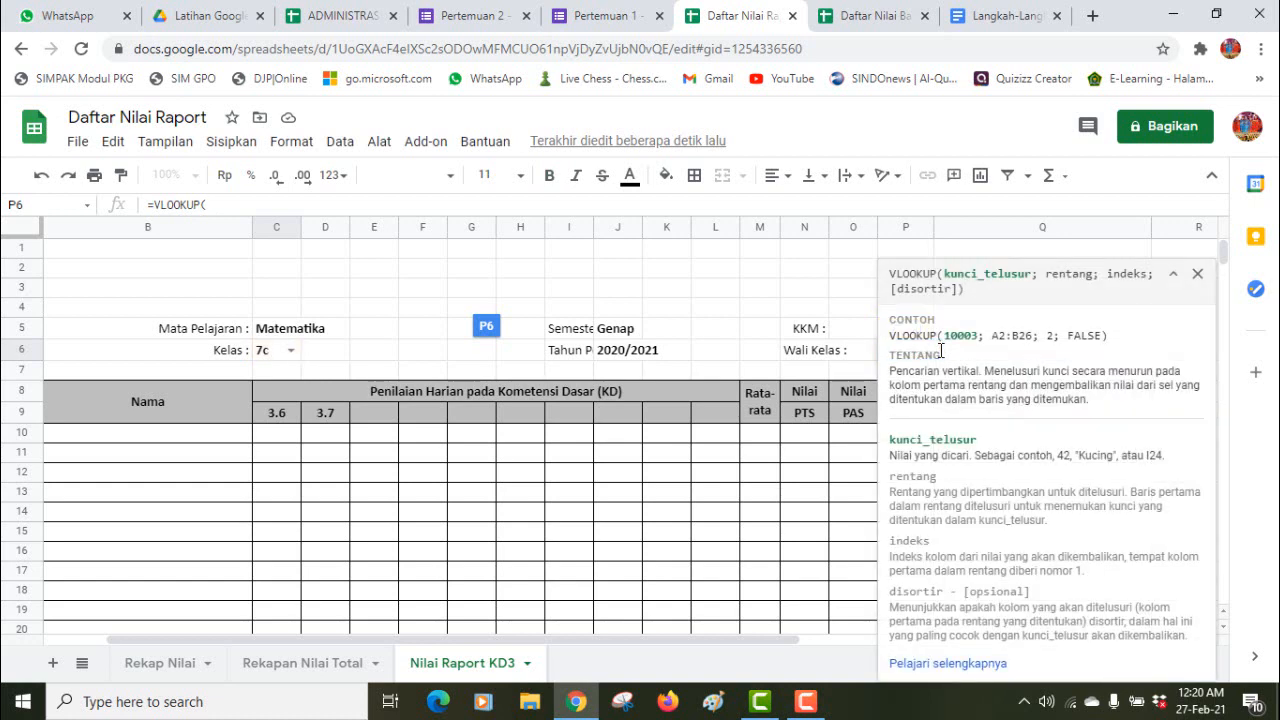
text(c6)
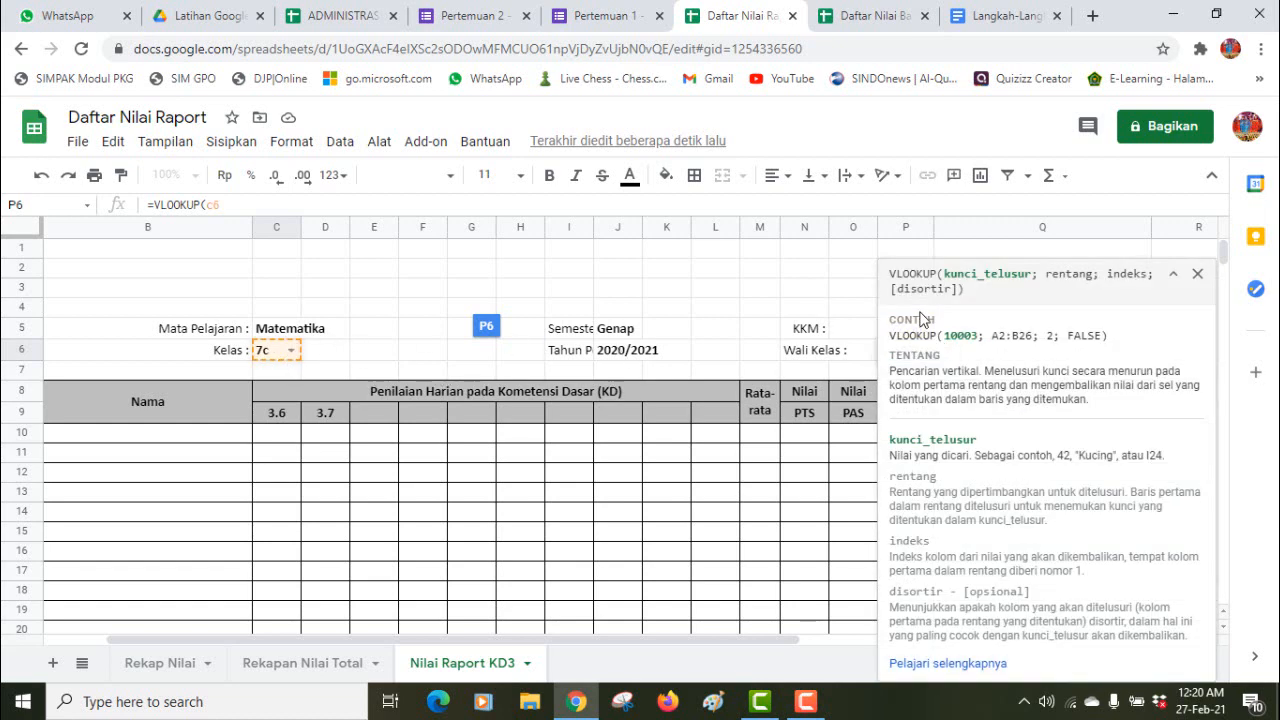
click(697, 208)
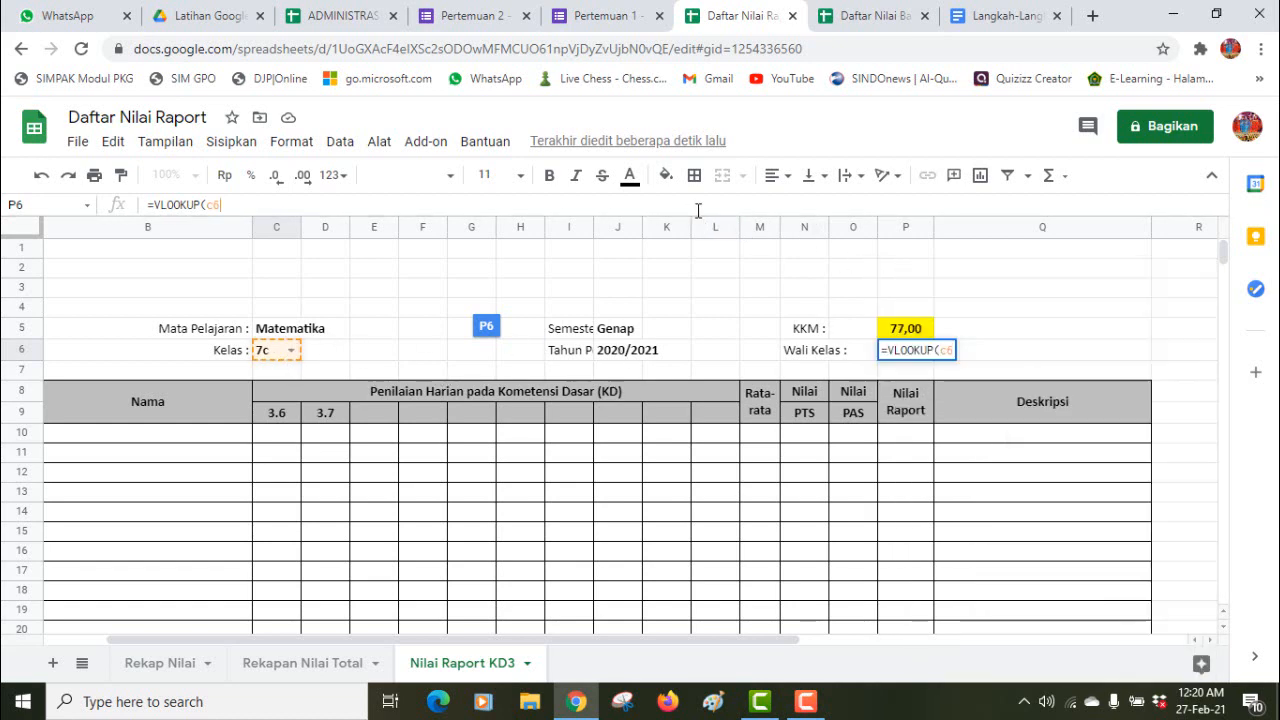
text(;)
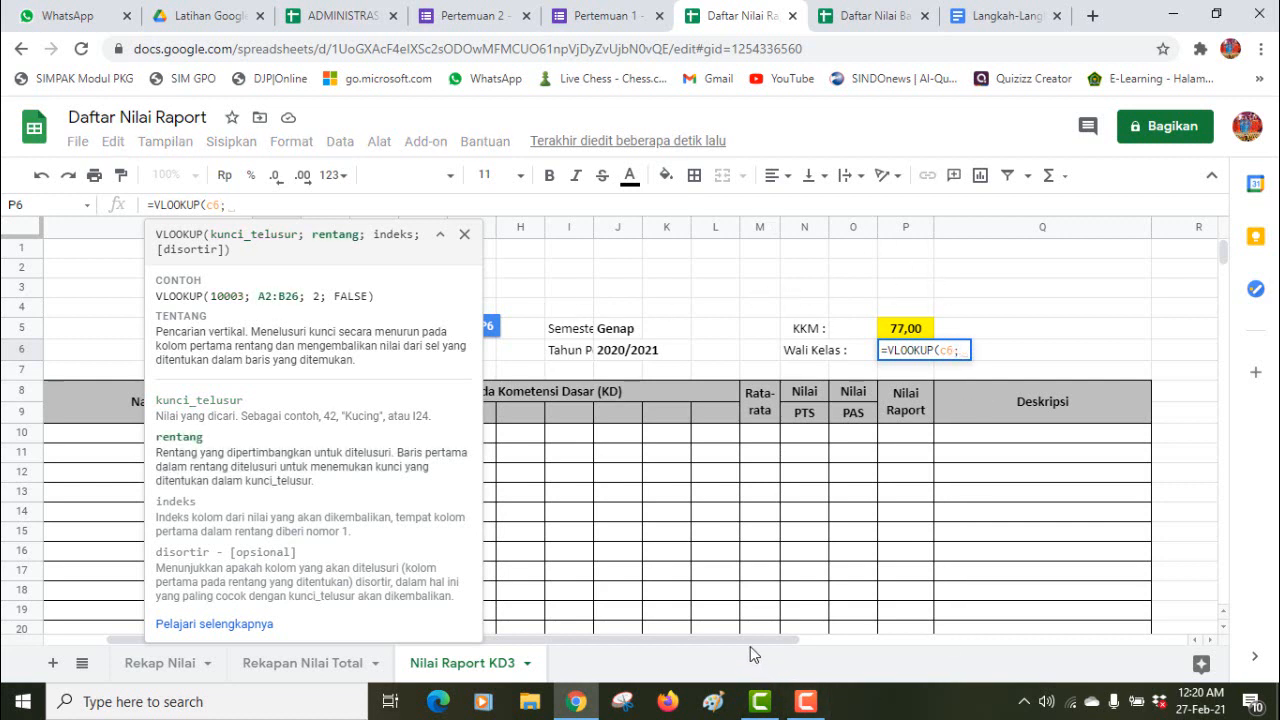
Step: Add the class and teacher list S1:T4 as the lookup range and make it absolute as $S$1:$T$4
drag(771, 643, 902, 641)
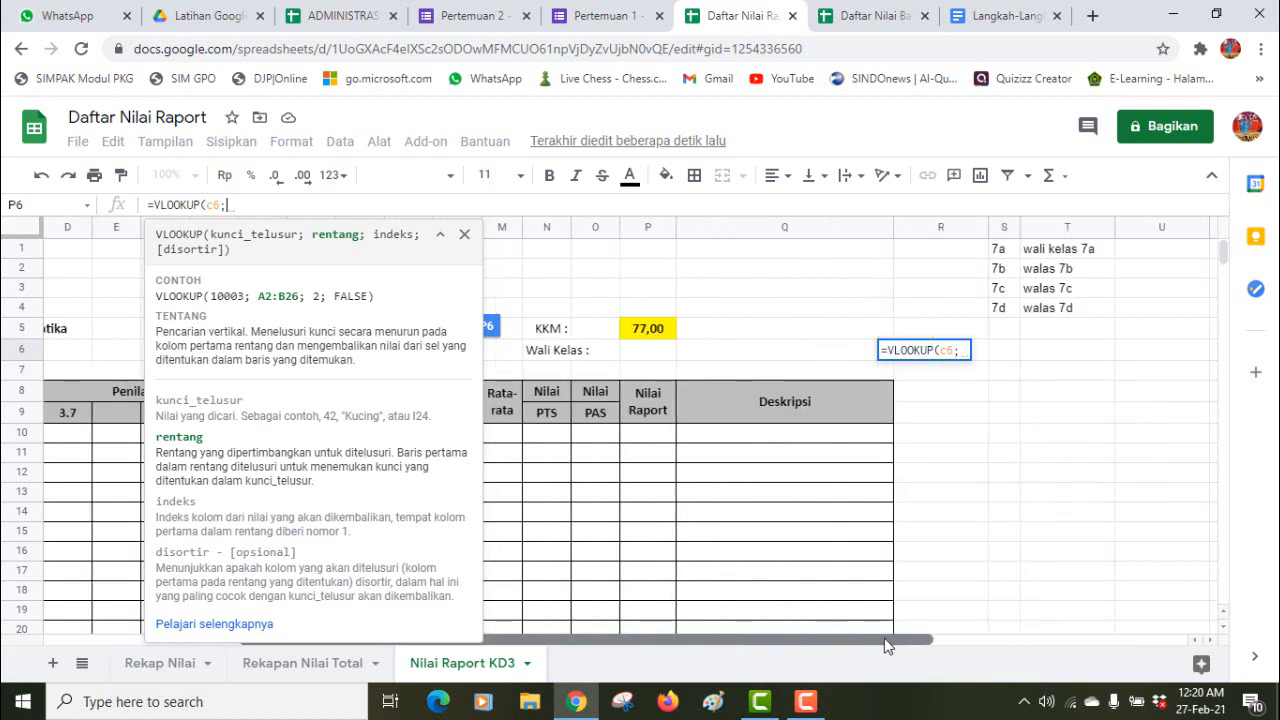
drag(1001, 252, 1065, 311)
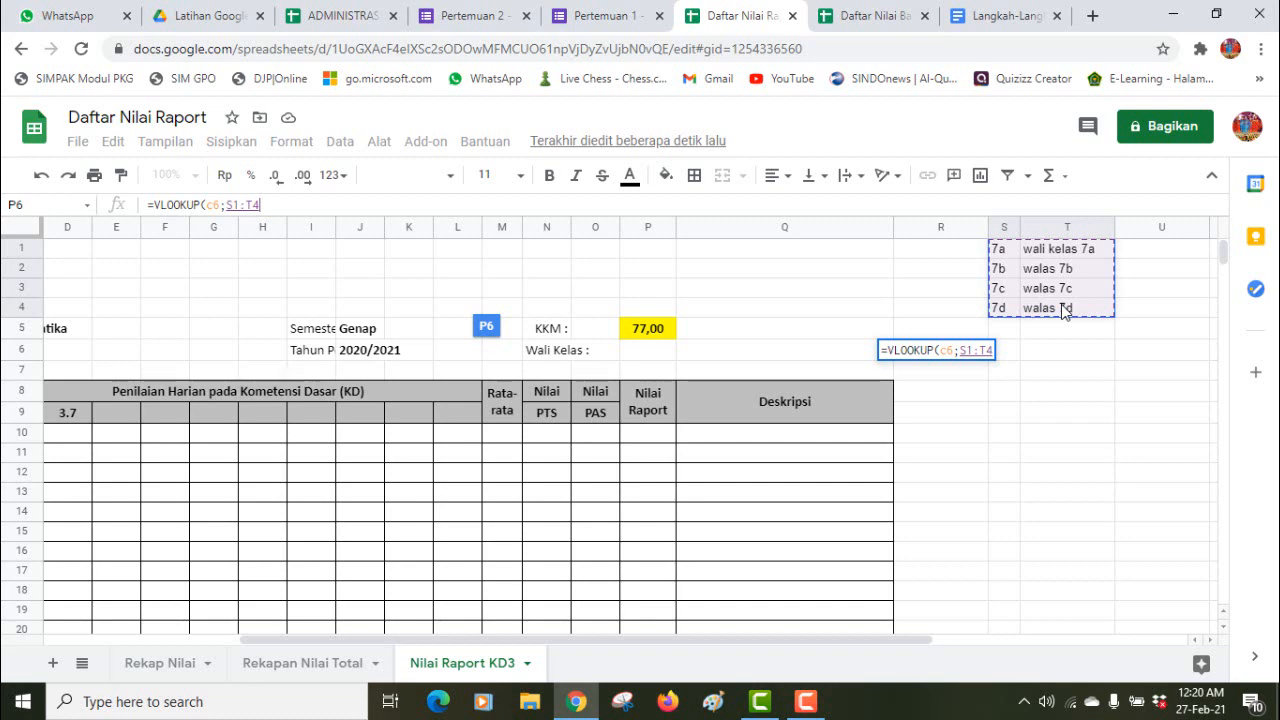
drag(262, 206, 228, 208)
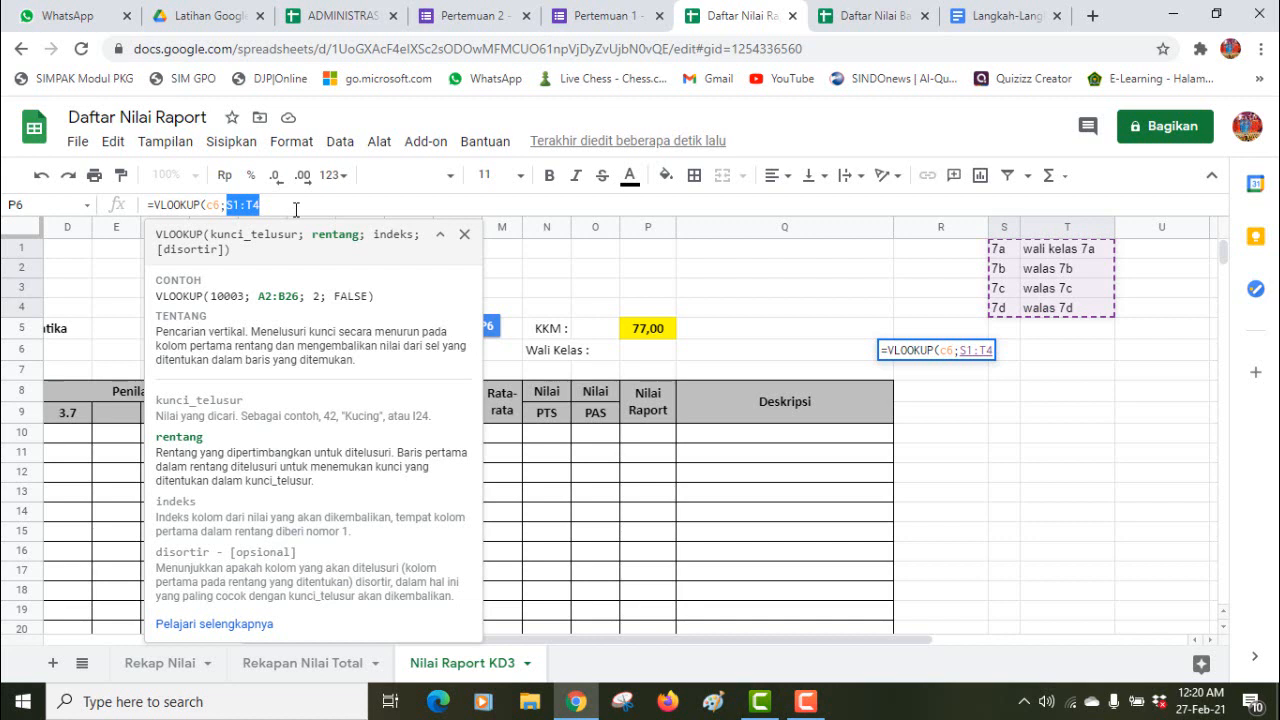
key(F4)
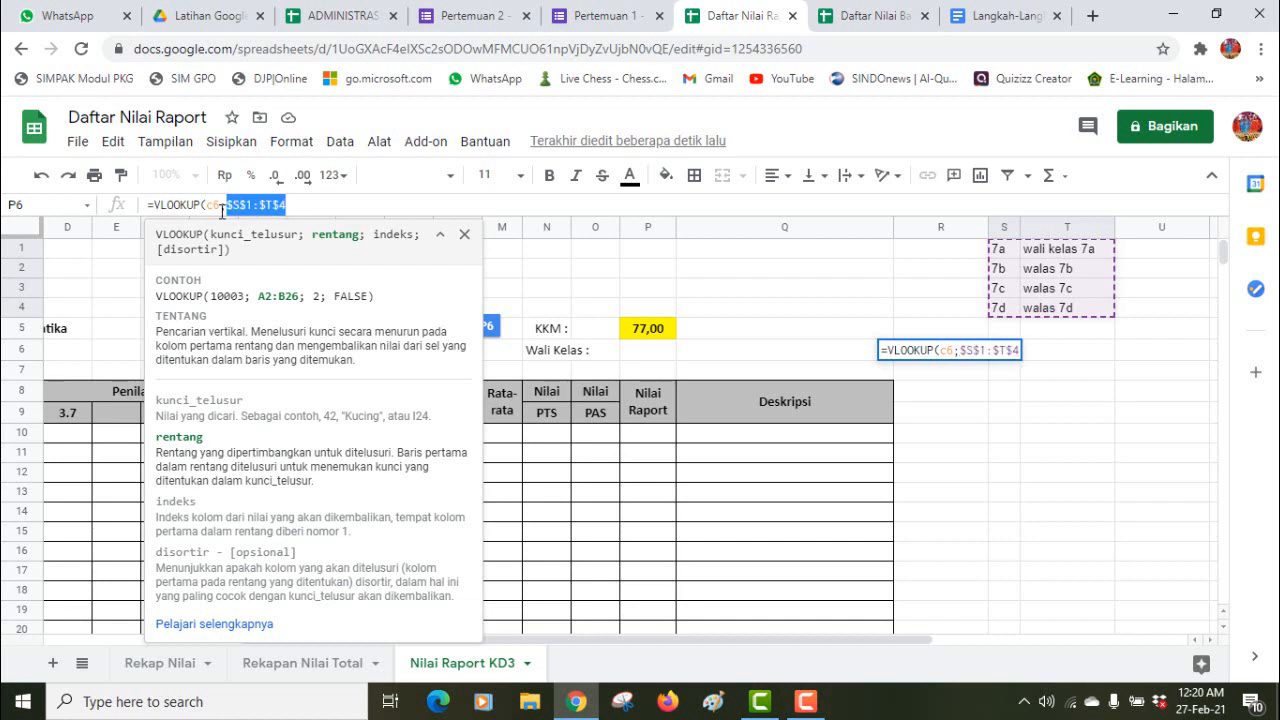
click(302, 205)
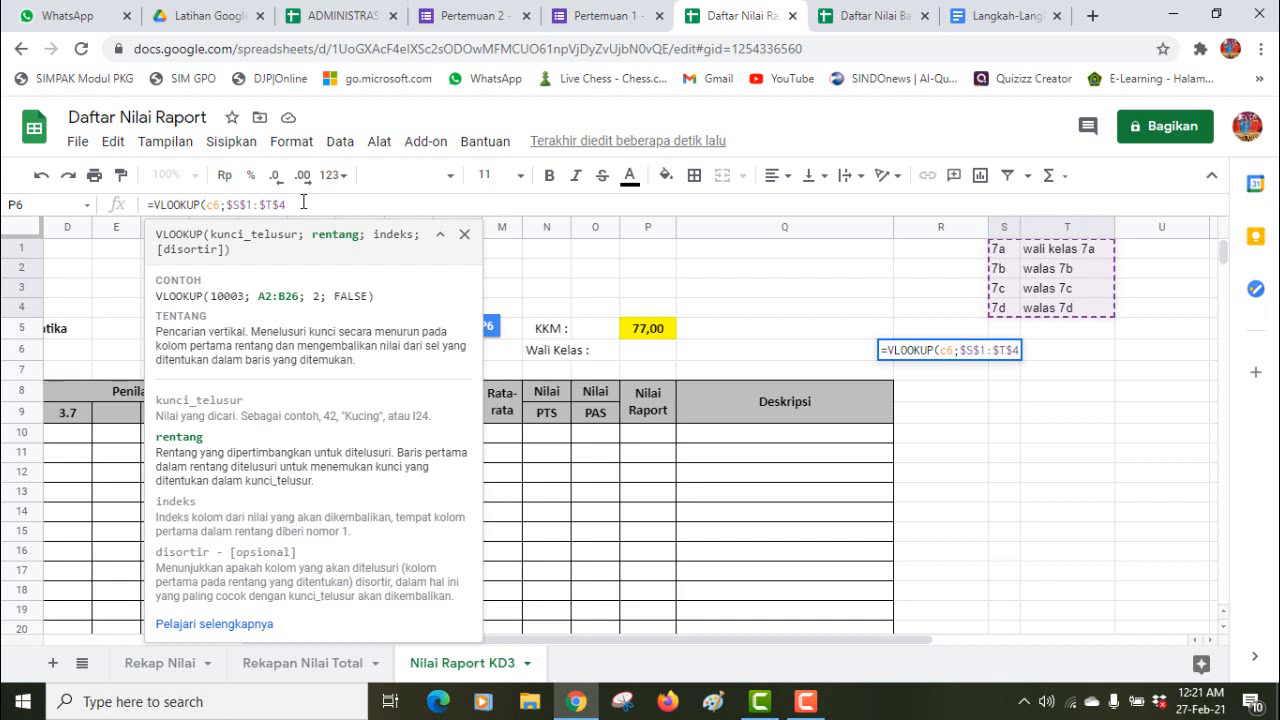
Step: Complete the Wali Kelas VLOOKUP formula with column index 2 and exact matching set to false
text(;)
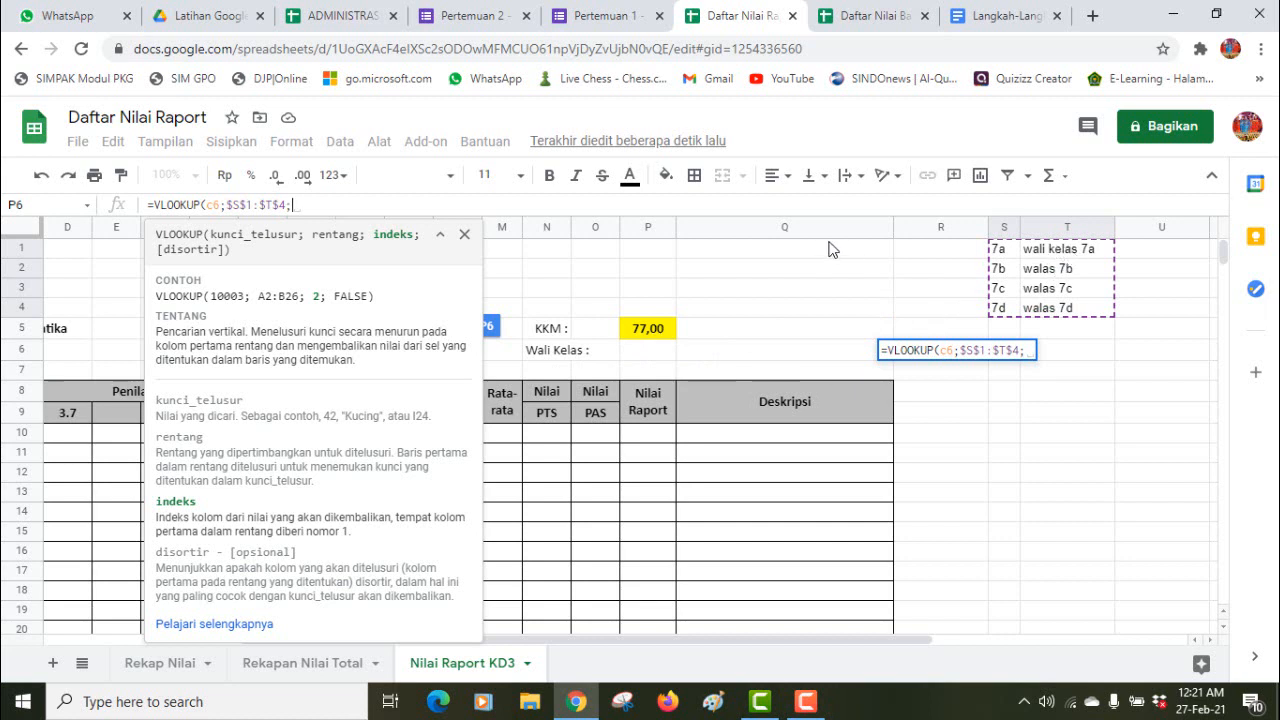
text(2)
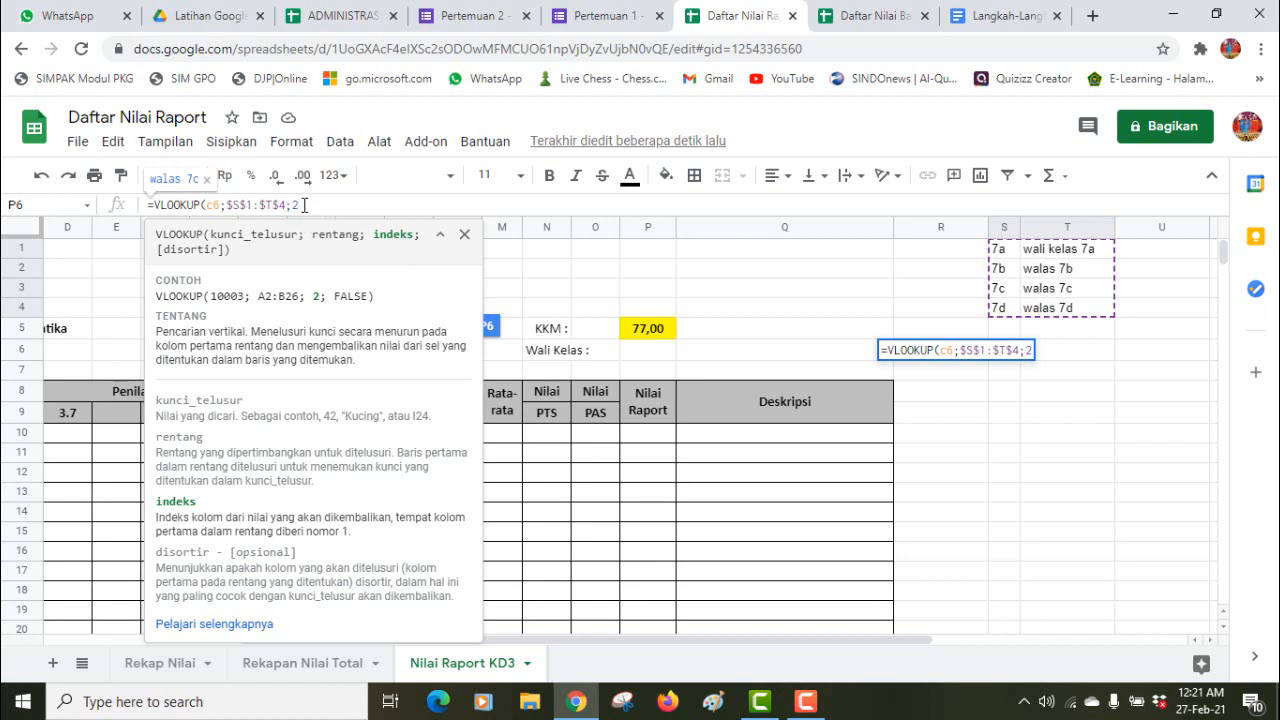
text(;)
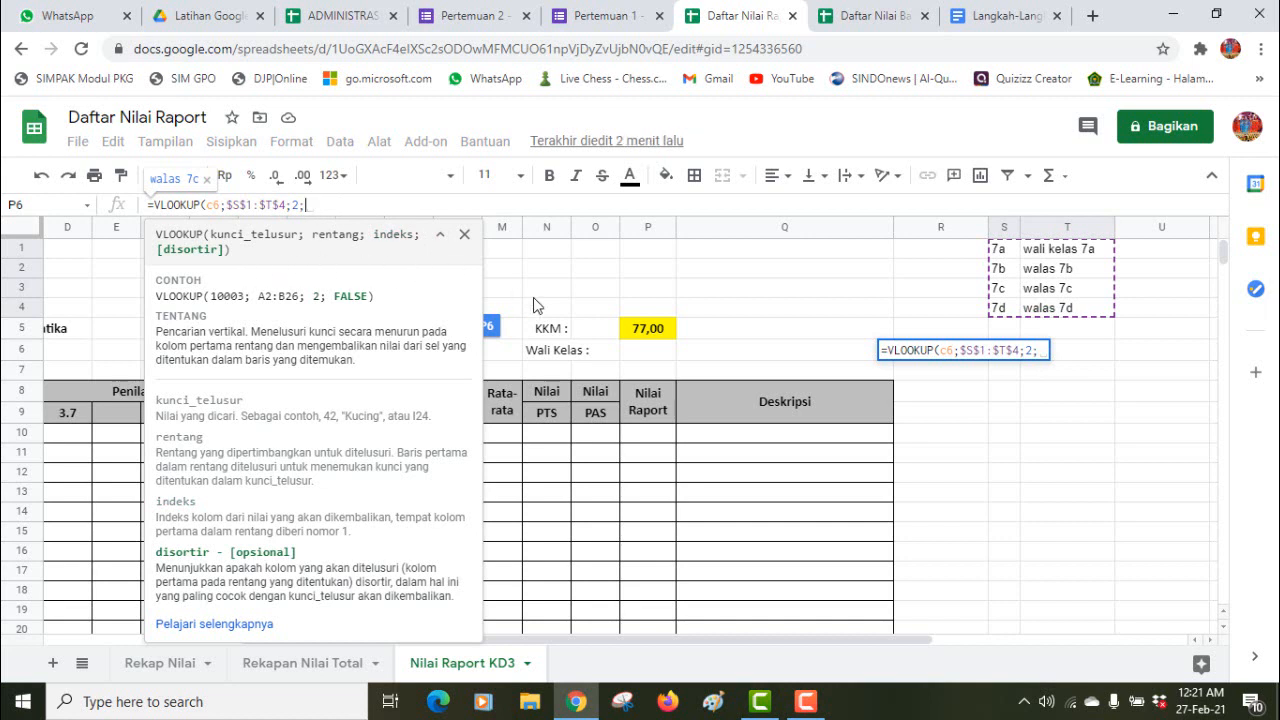
text(false)
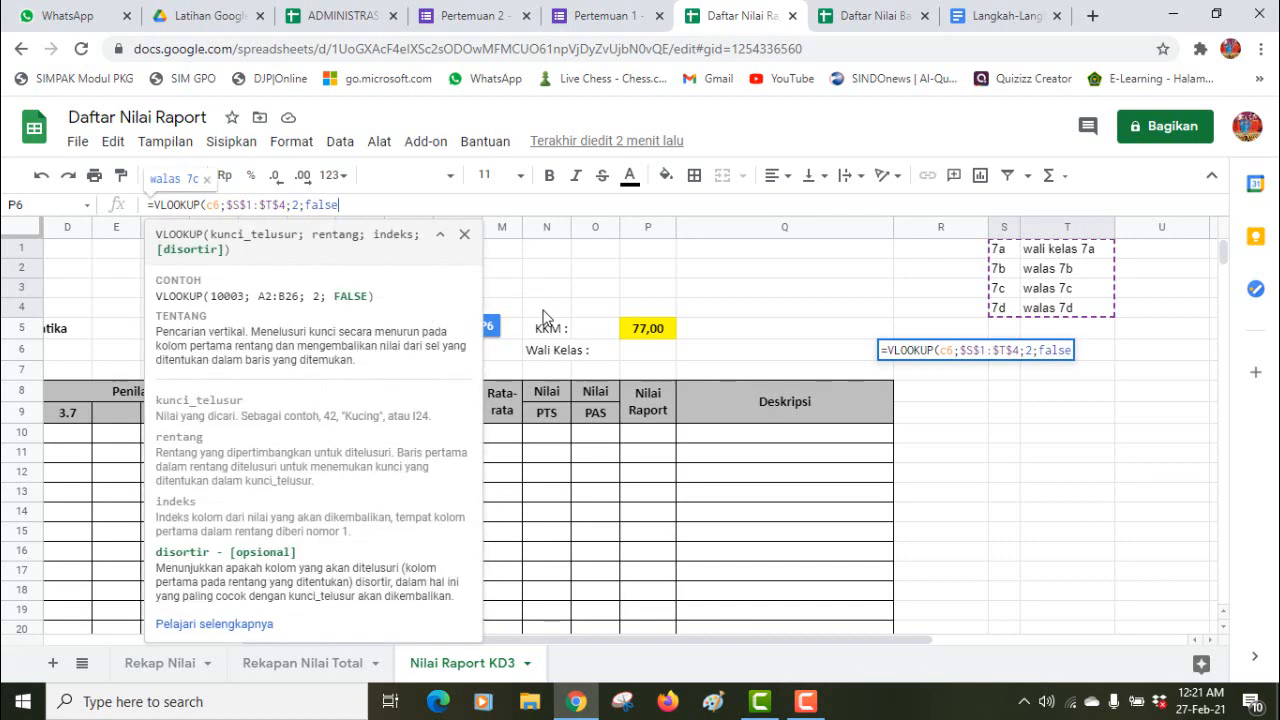
text())
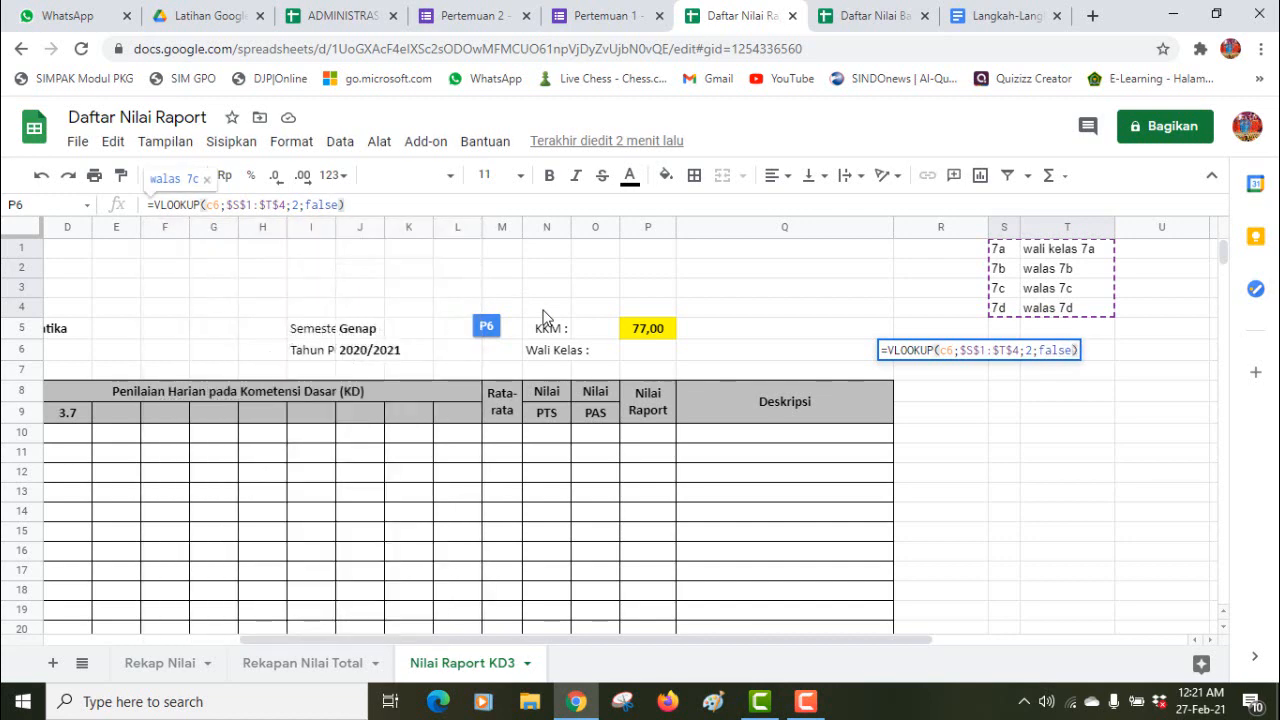
key(Return)
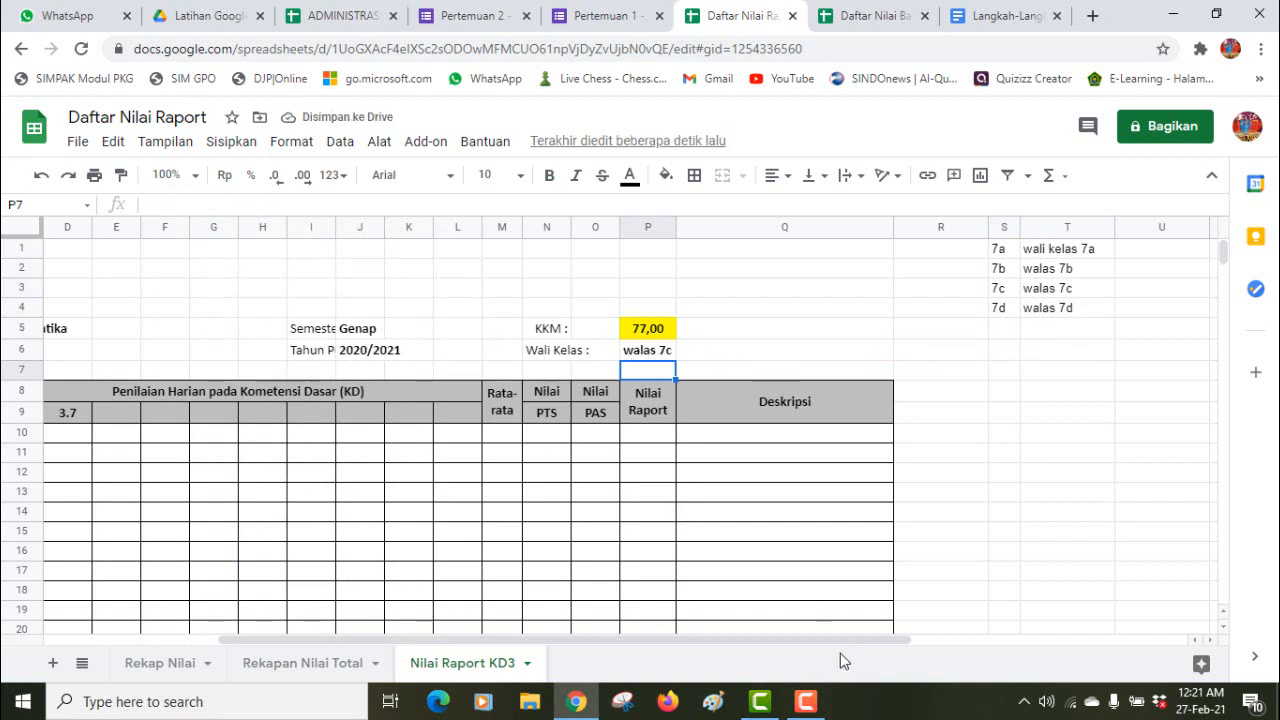
Step: Test the Wali Kelas lookup by switching the Kelas drop-down to 7a and then to 7d
drag(800, 643, 704, 646)
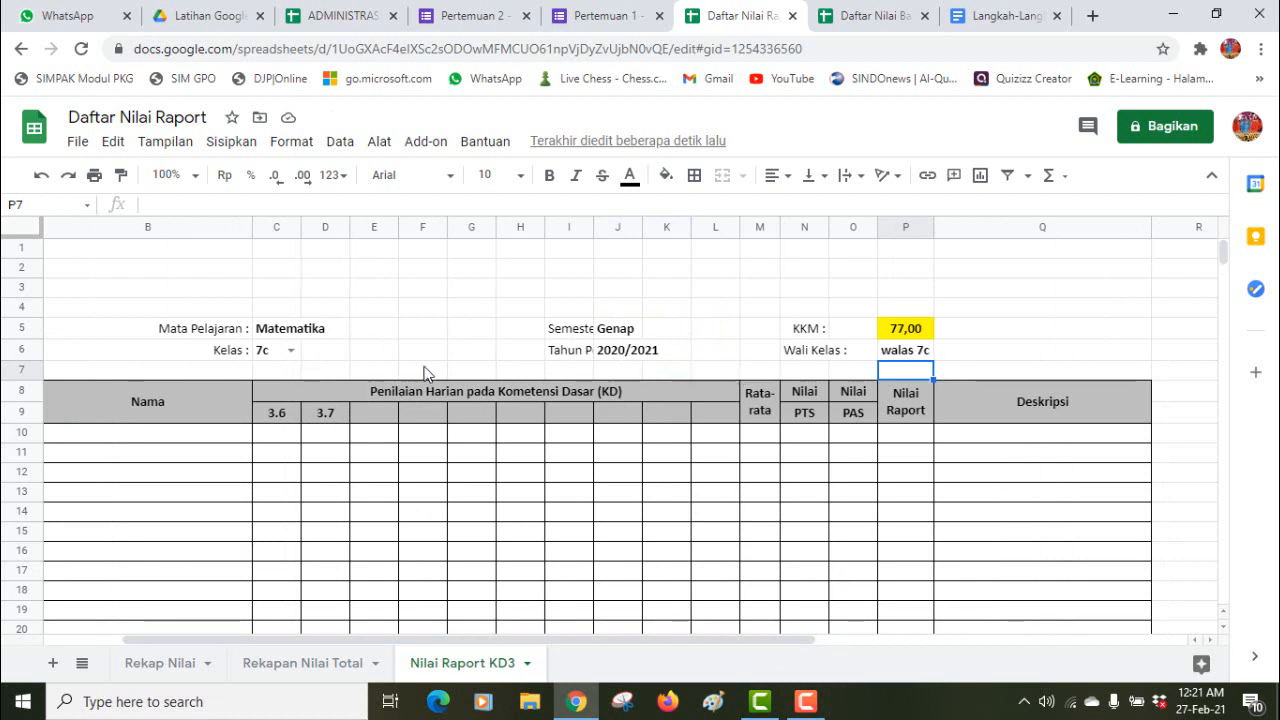
click(290, 352)
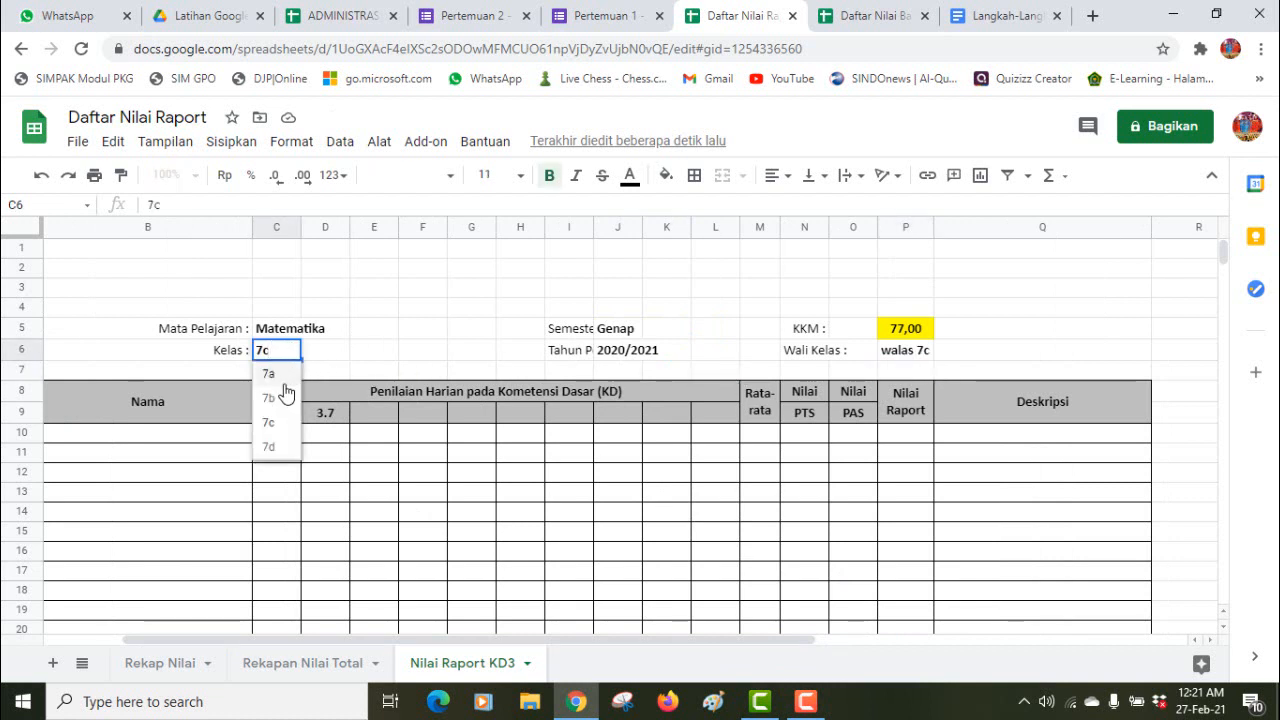
click(269, 374)
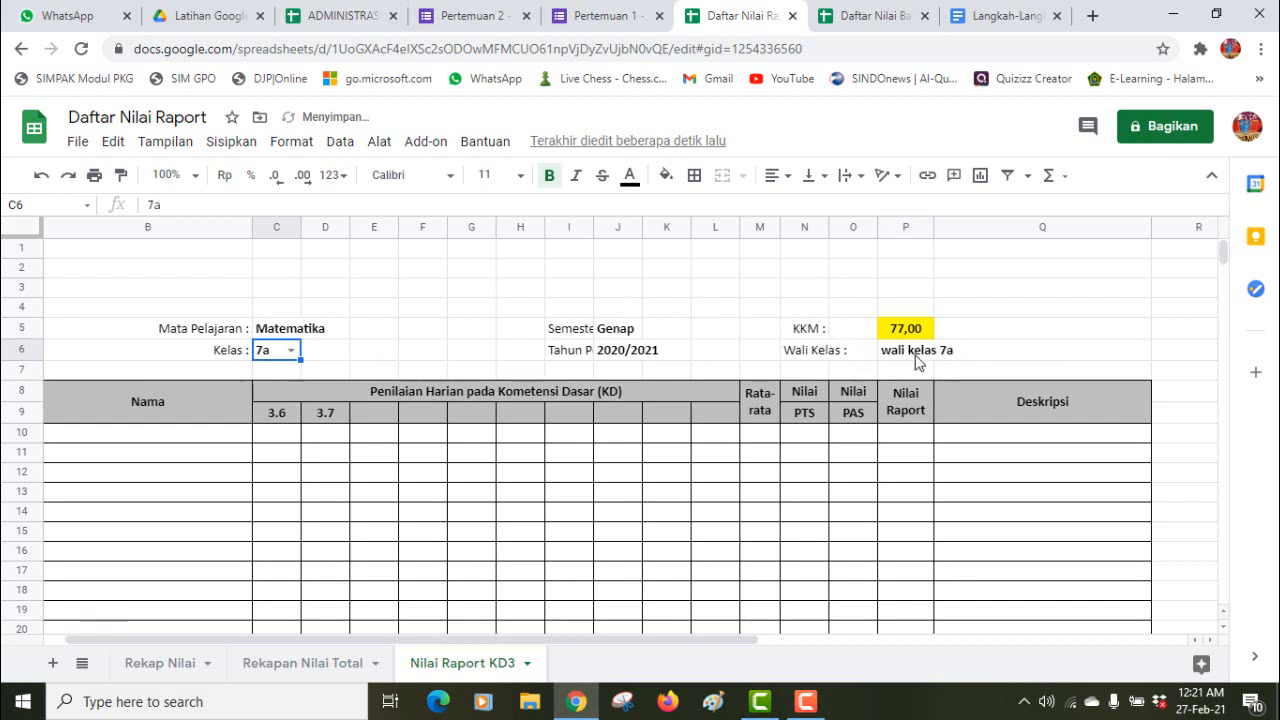
click(291, 350)
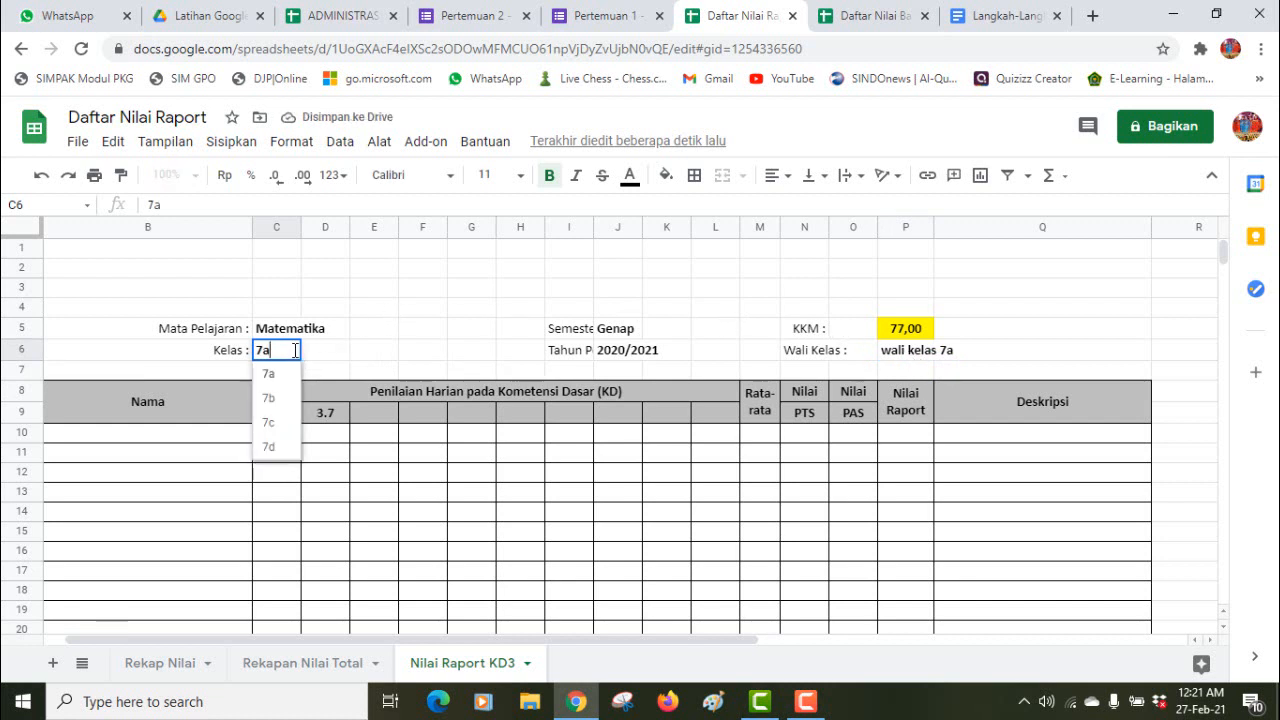
click(270, 447)
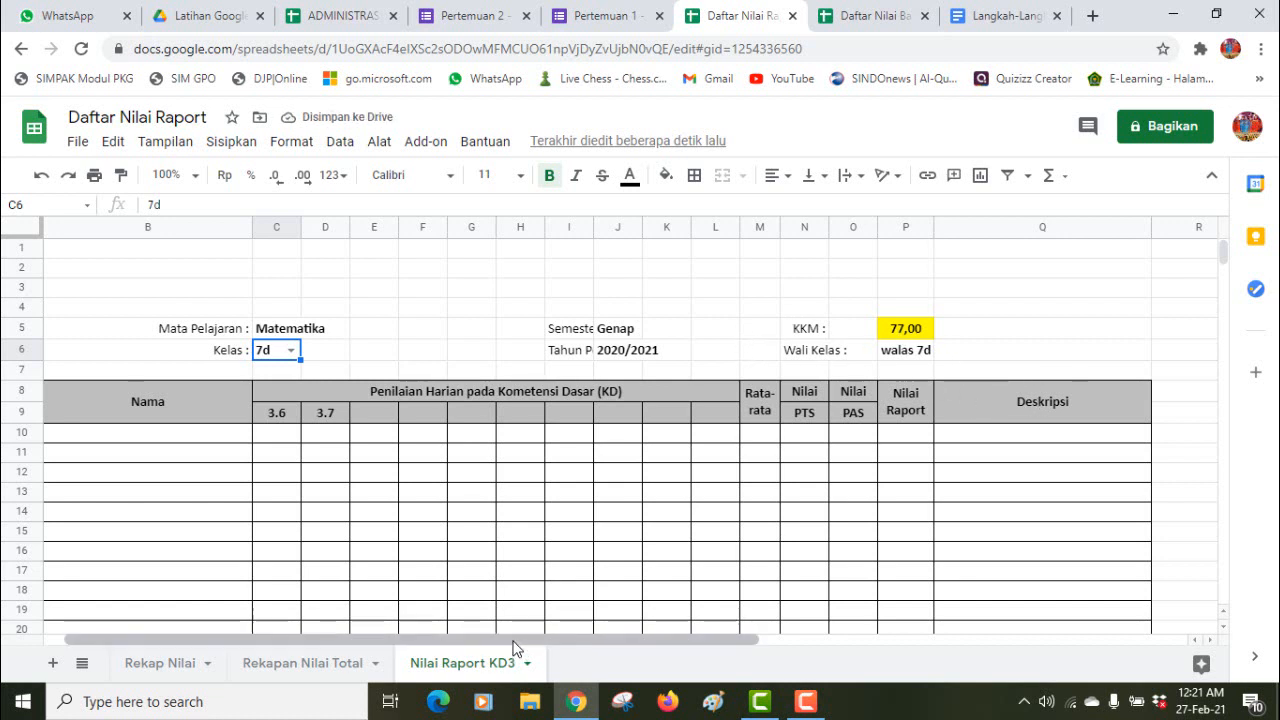
Step: Examine the student ID formulas in A2:A6 of the Rekapan Nilai Total sheet
drag(513, 645, 380, 644)
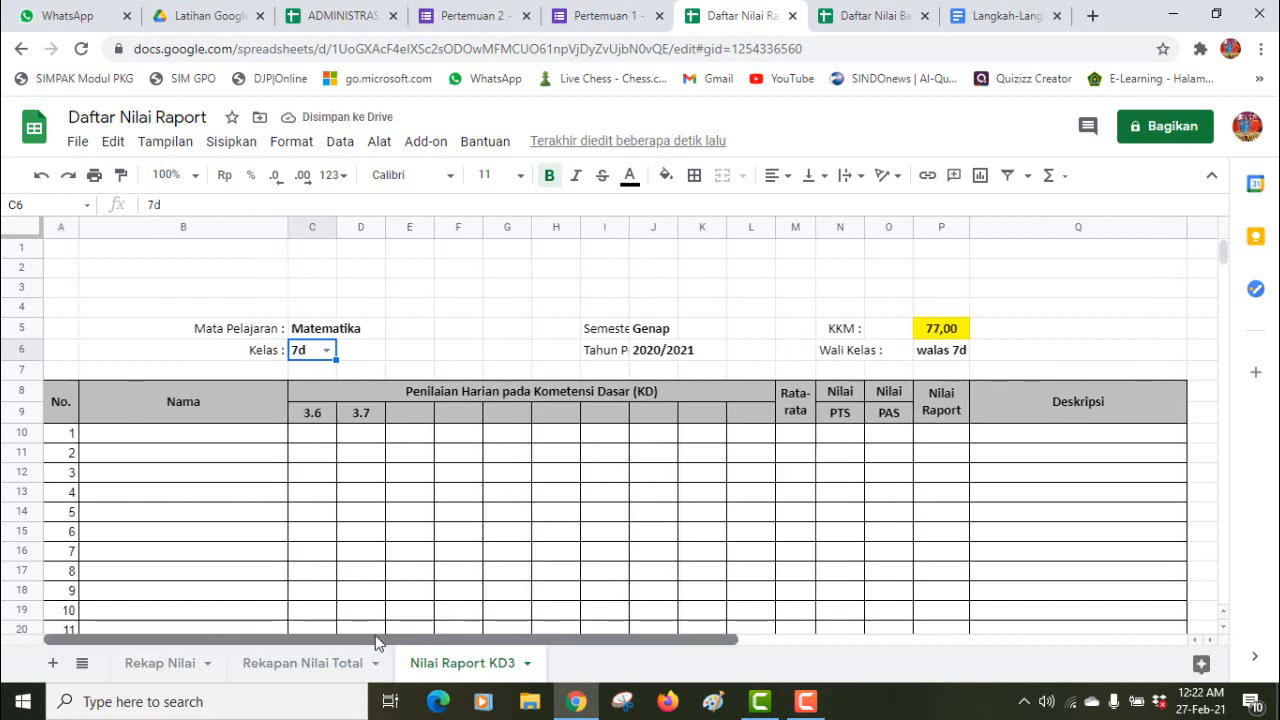
click(206, 438)
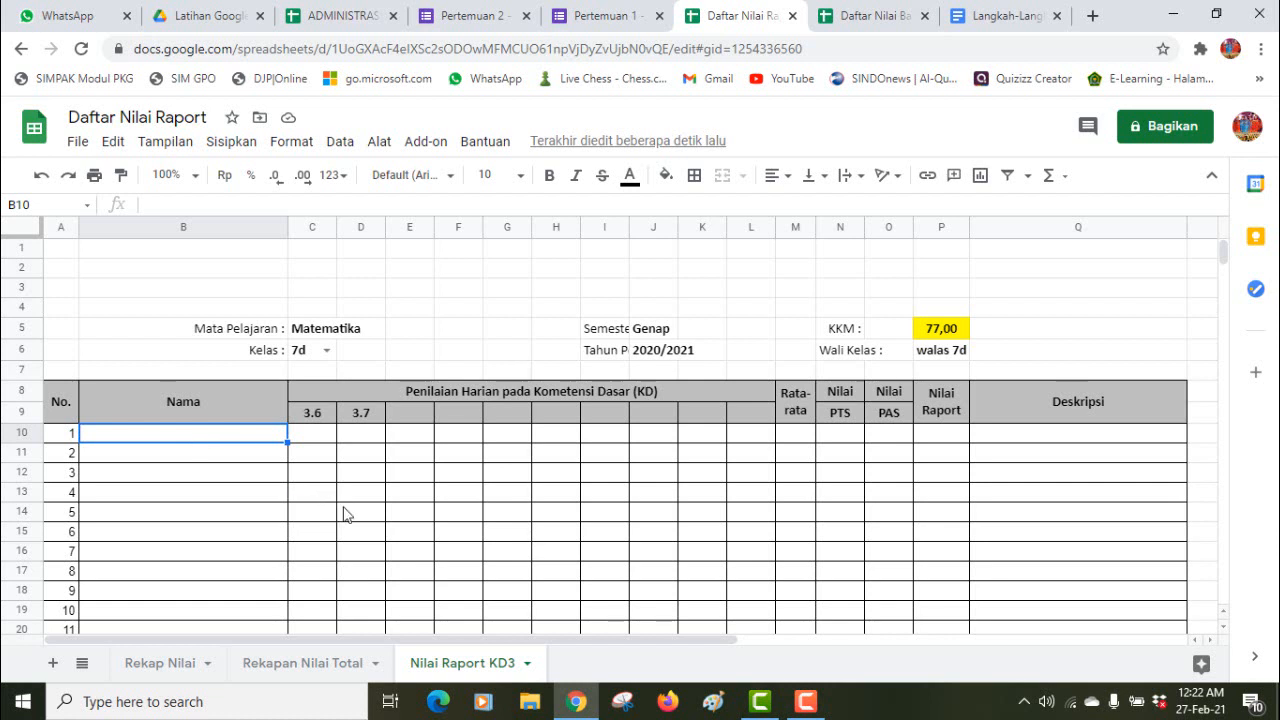
click(307, 668)
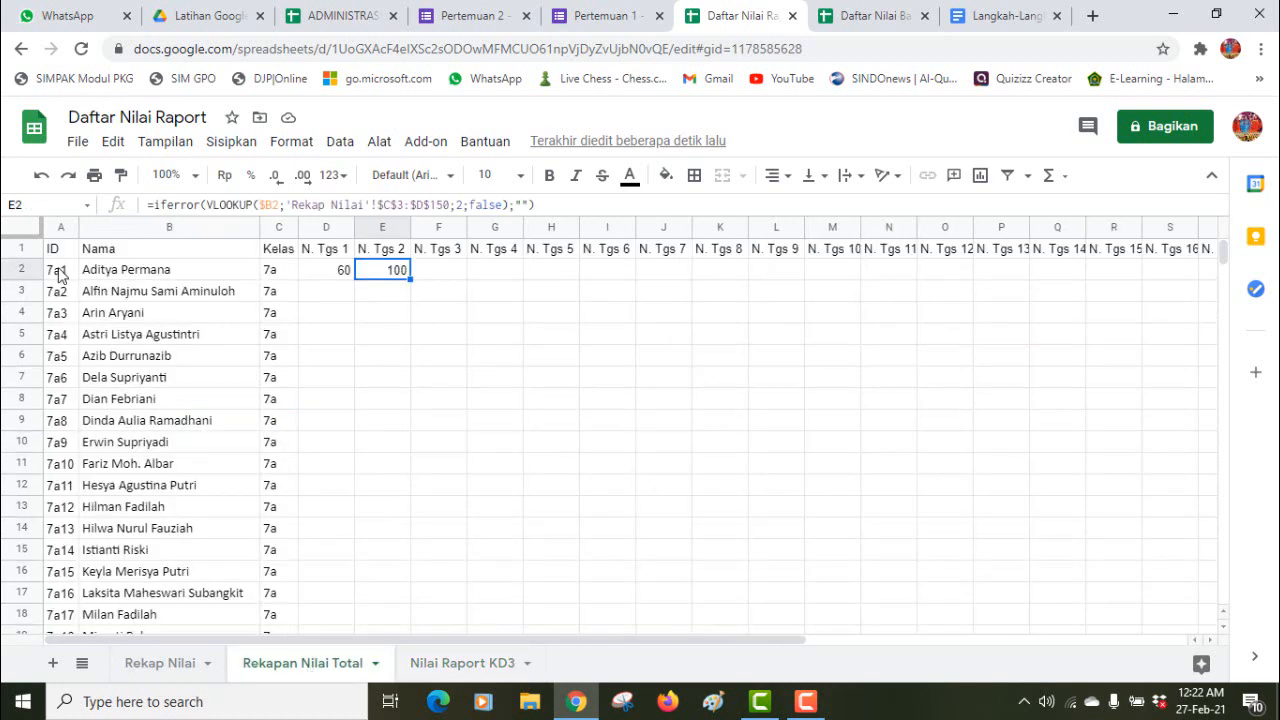
drag(58, 275, 60, 356)
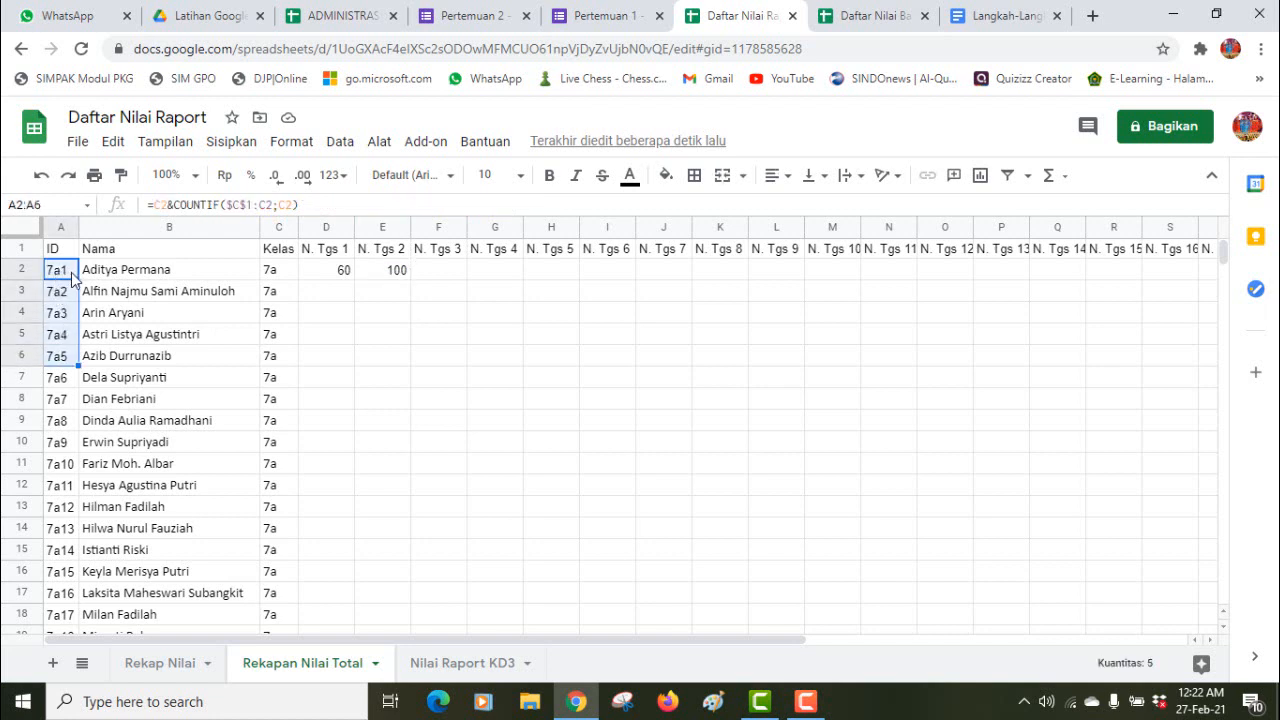
Step: Start a VLOOKUP formula in cell B10, the first Nama row of the Nilai Raport KD3 sheet
click(450, 663)
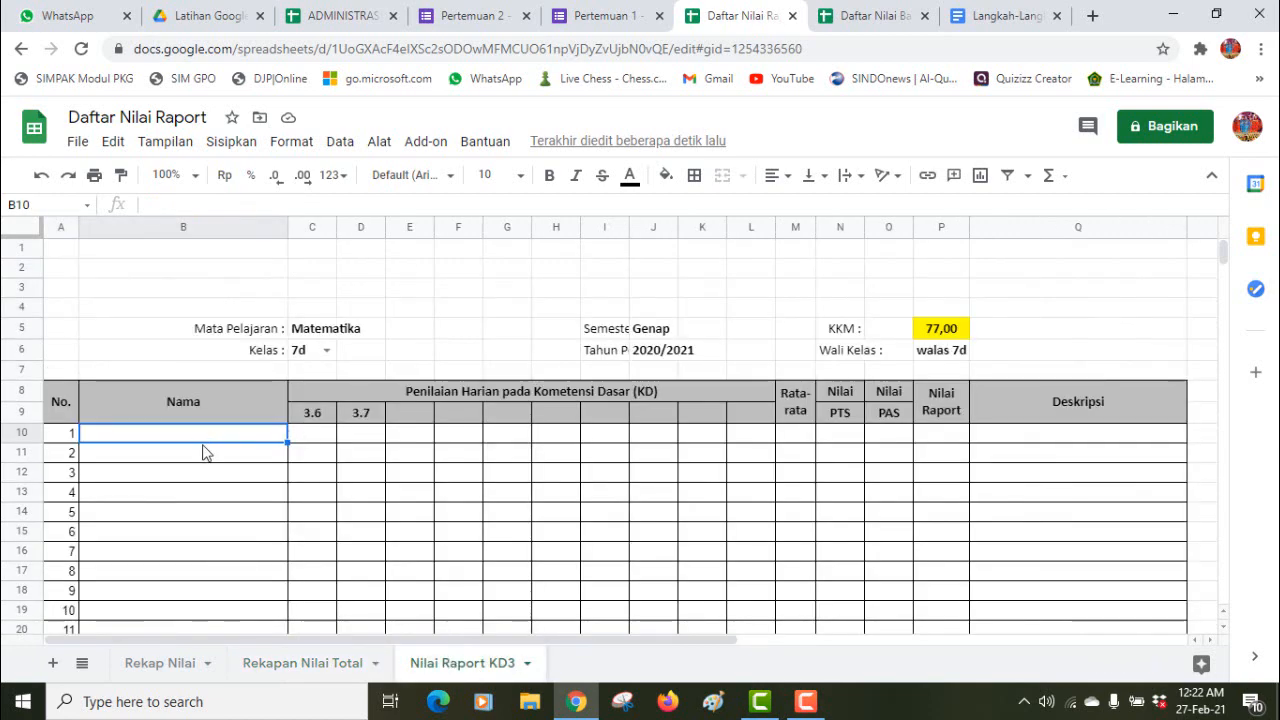
click(203, 447)
click(205, 440)
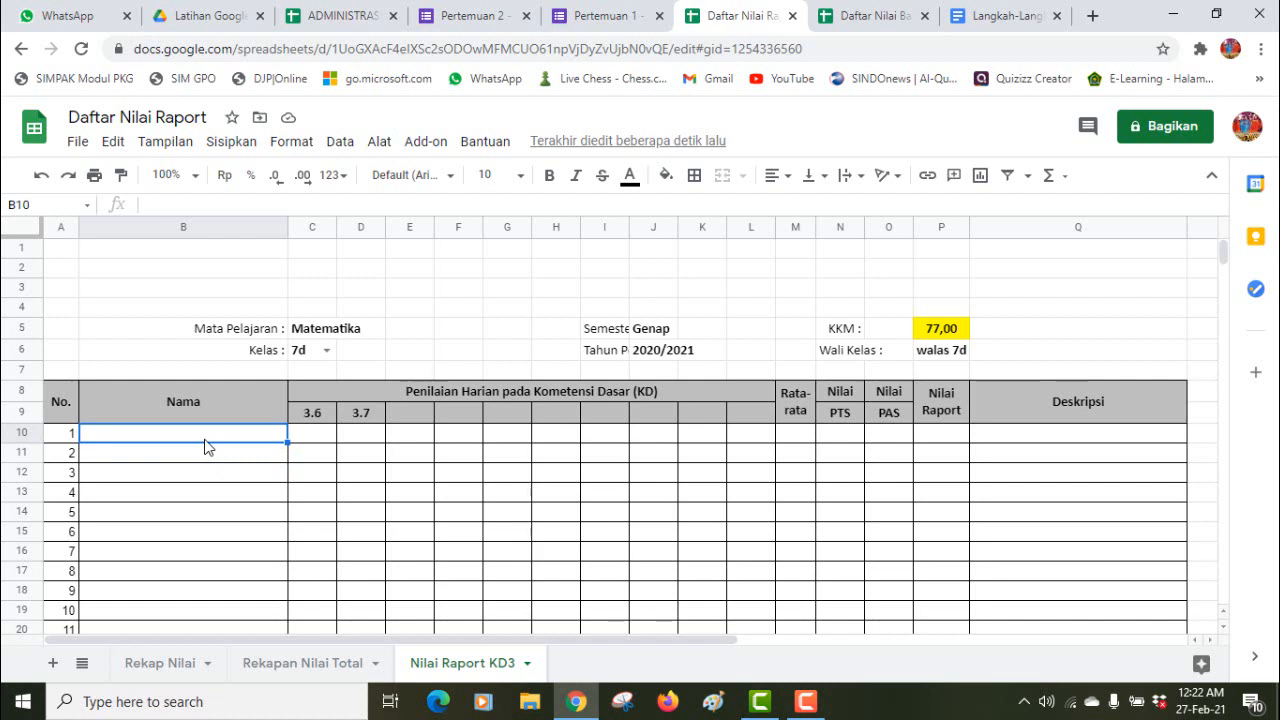
text(=)
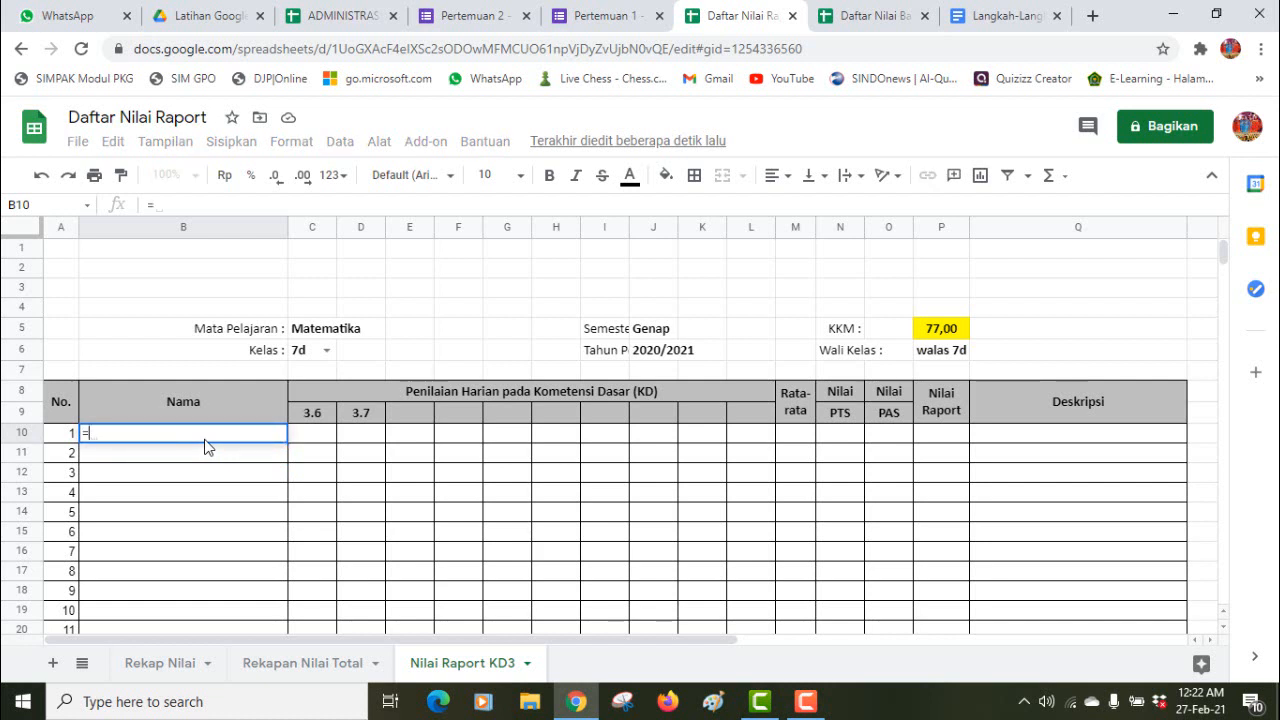
text(vlo)
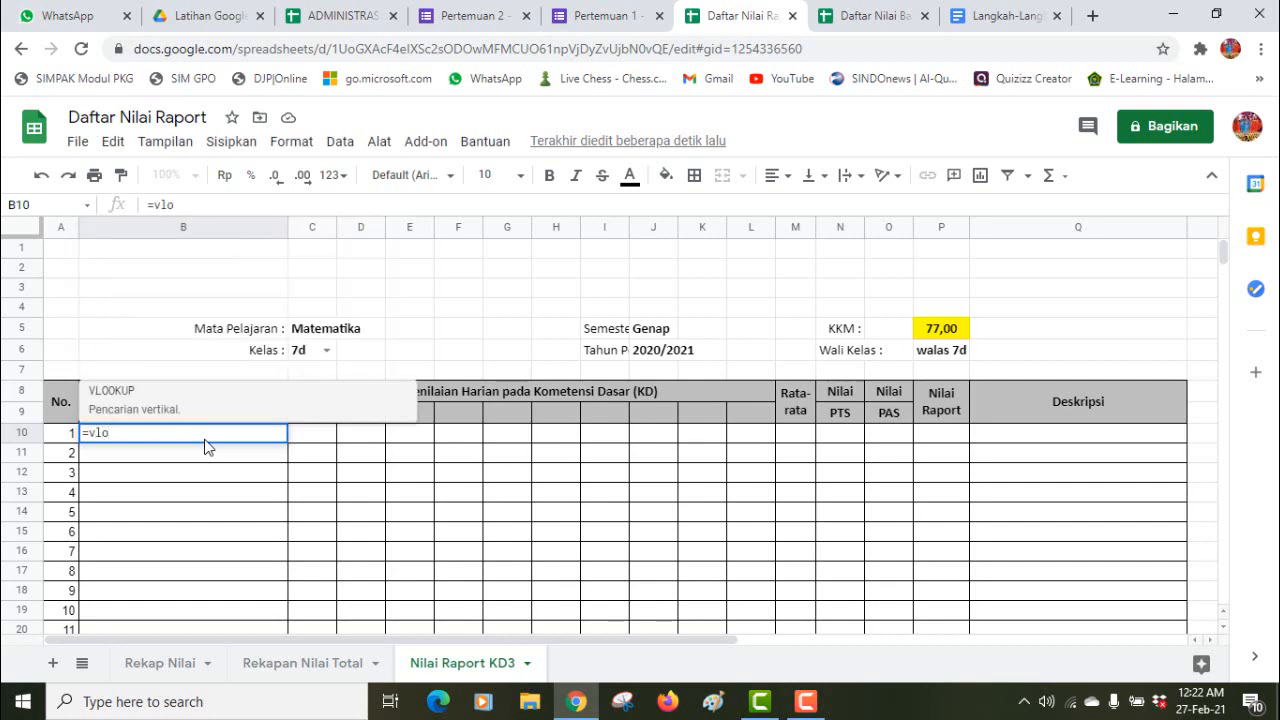
double_click(125, 396)
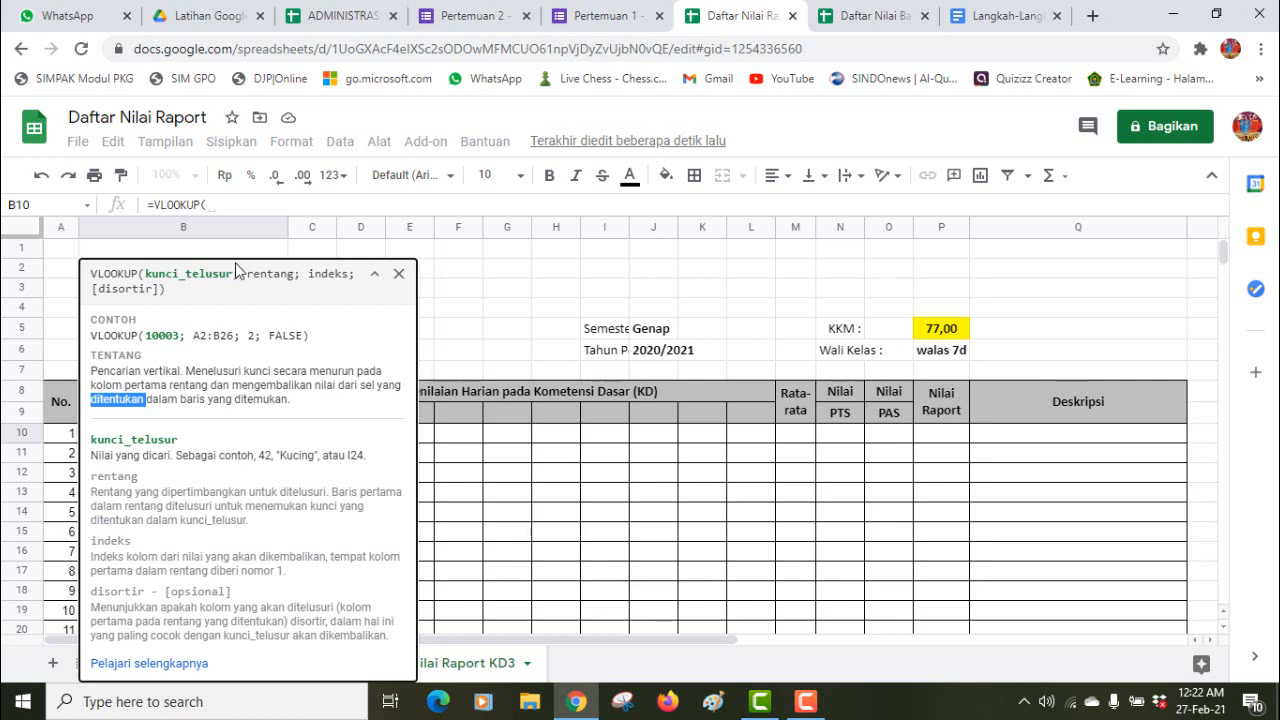
drag(236, 270, 266, 273)
click(297, 209)
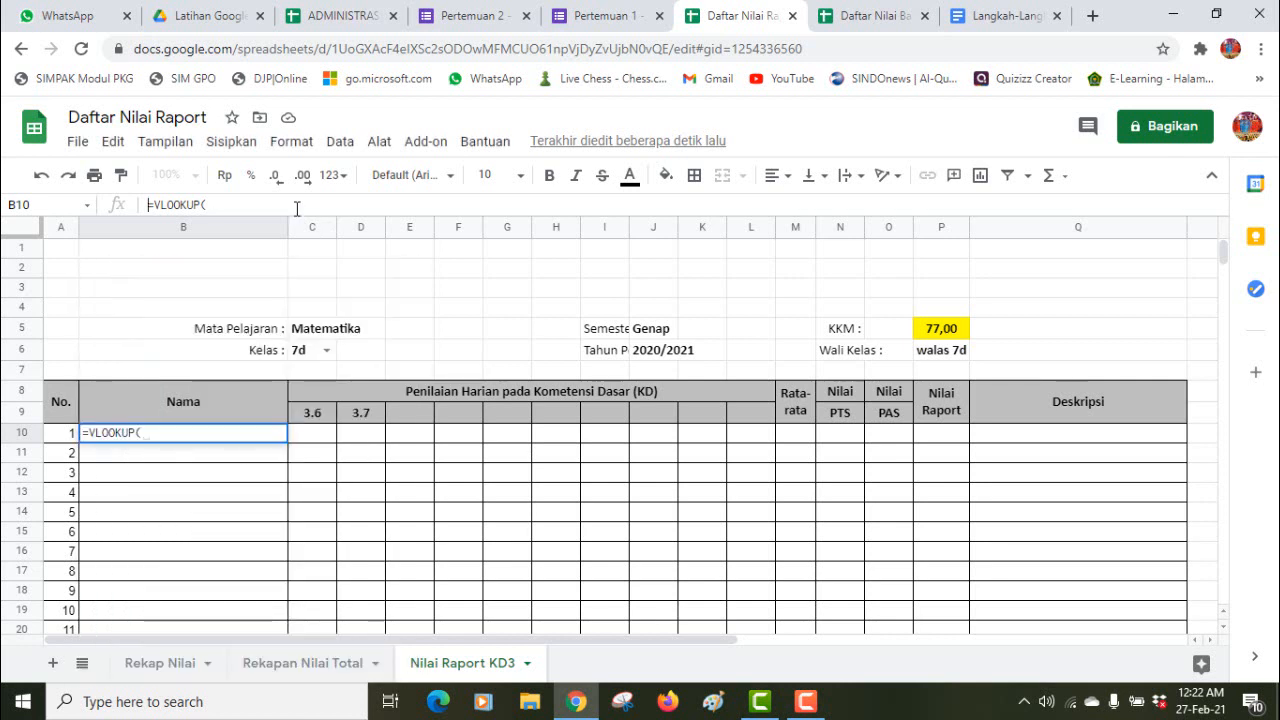
click(237, 204)
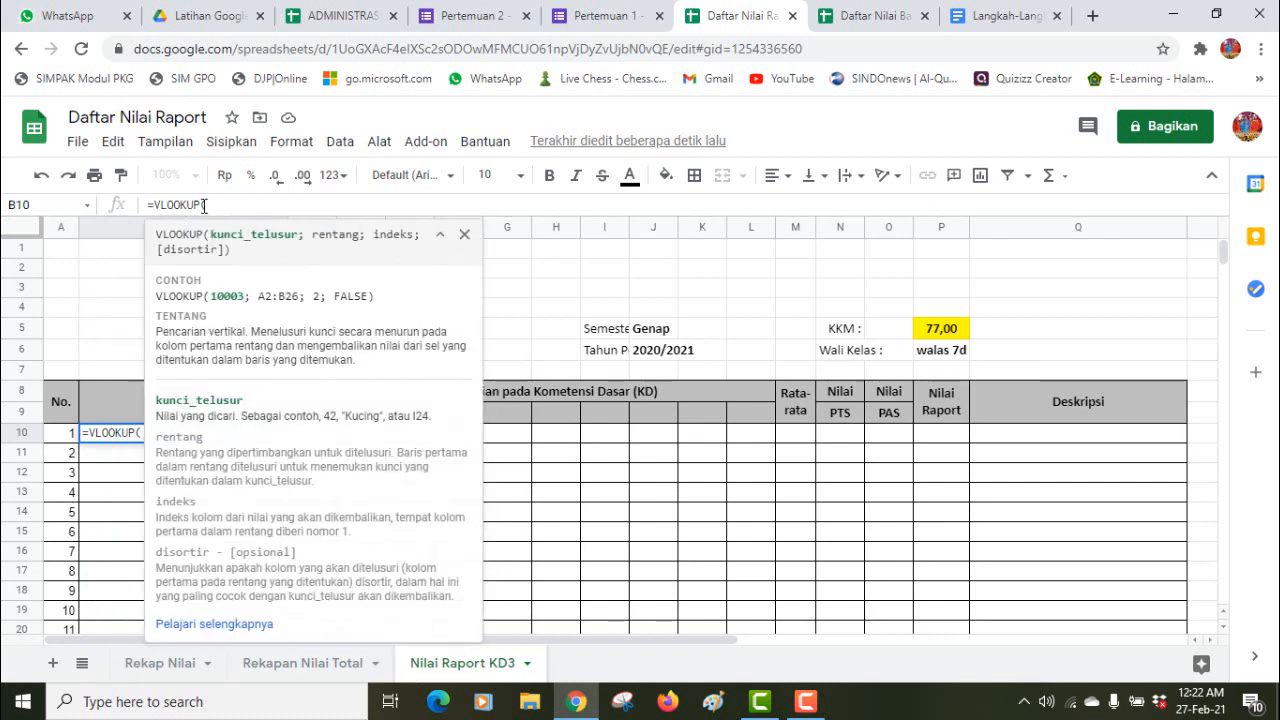
Step: Set the lookup key to the Kelas cell joined with the row's number, with the class reference absolute: $C$6&A10
click(503, 308)
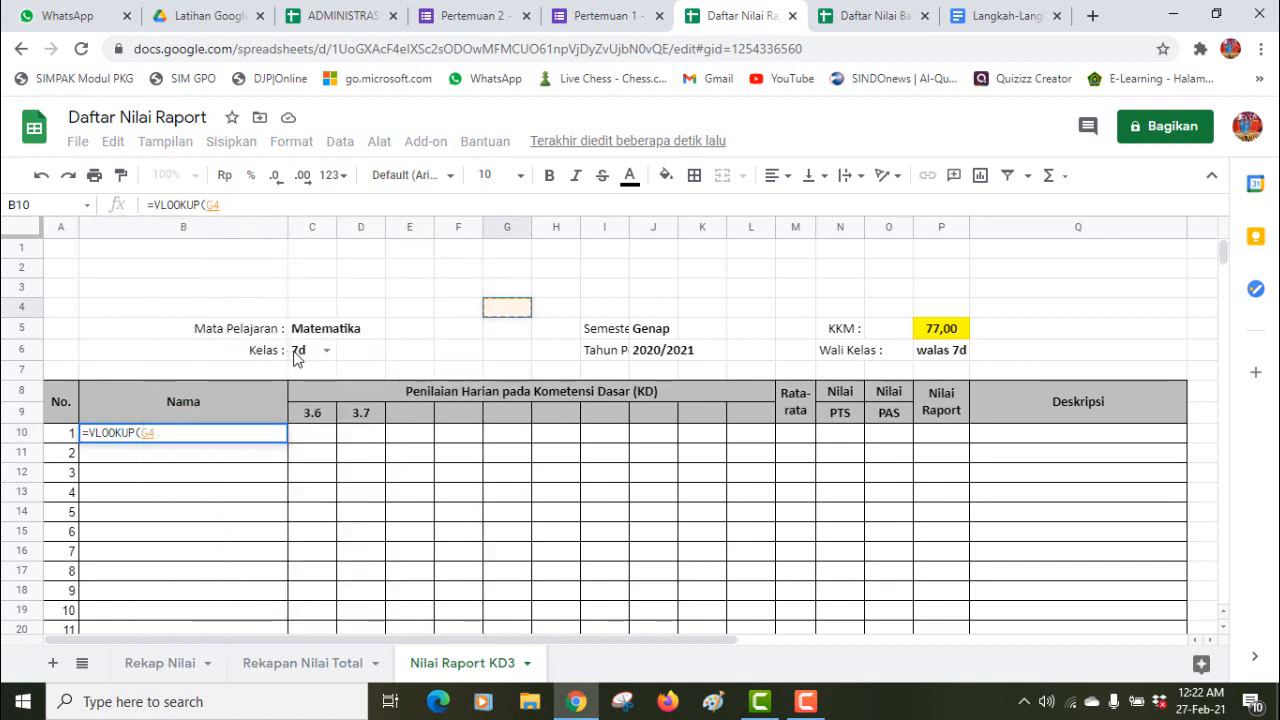
click(300, 352)
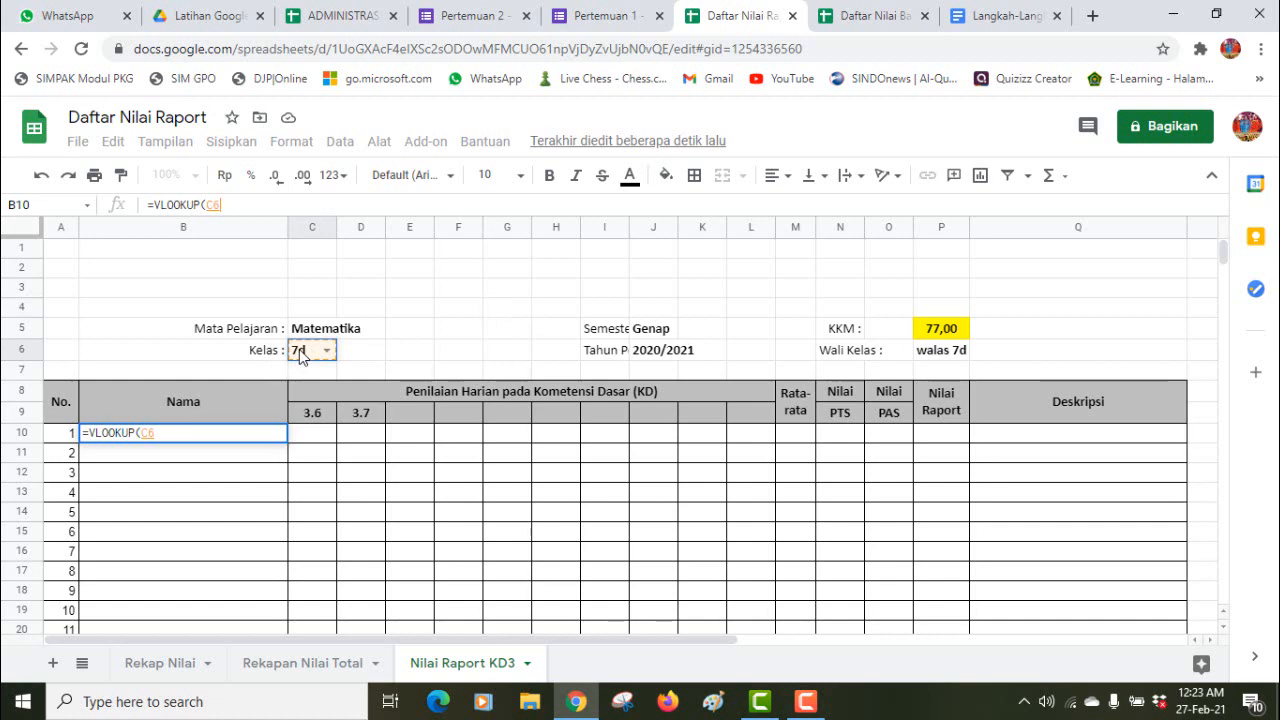
text(&)
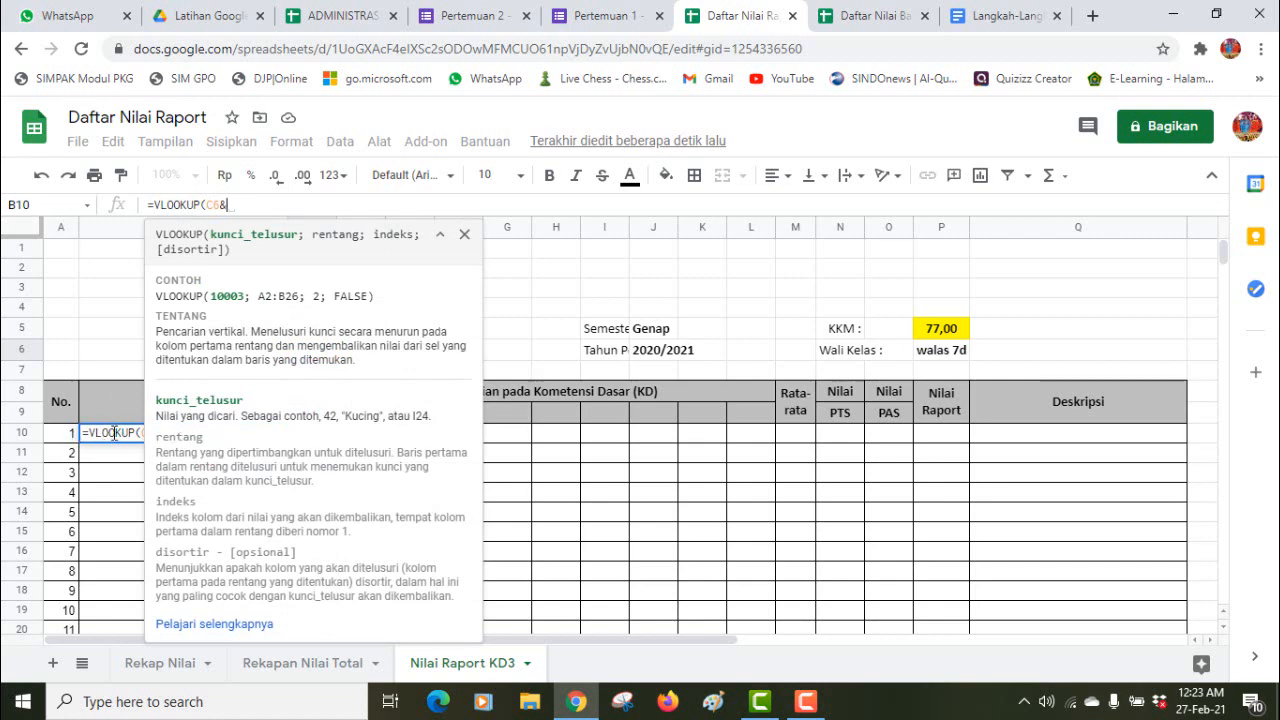
click(60, 437)
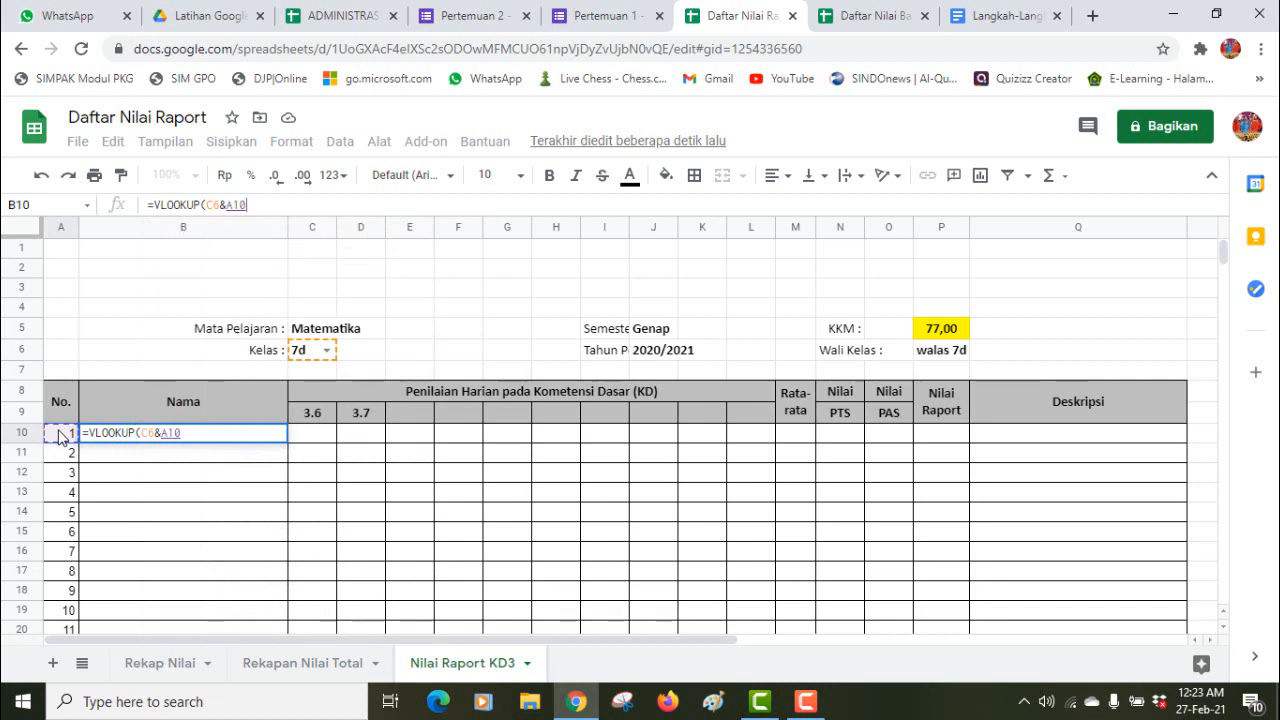
double_click(213, 205)
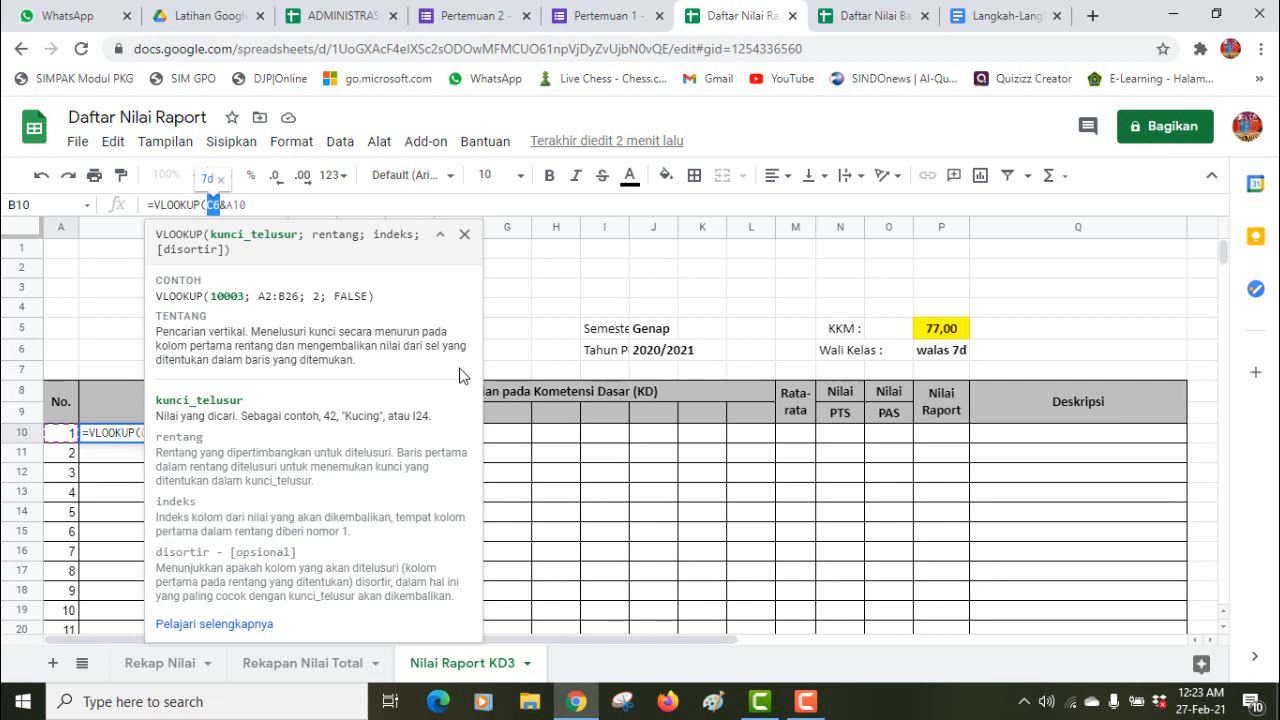
key(F4)
click(261, 200)
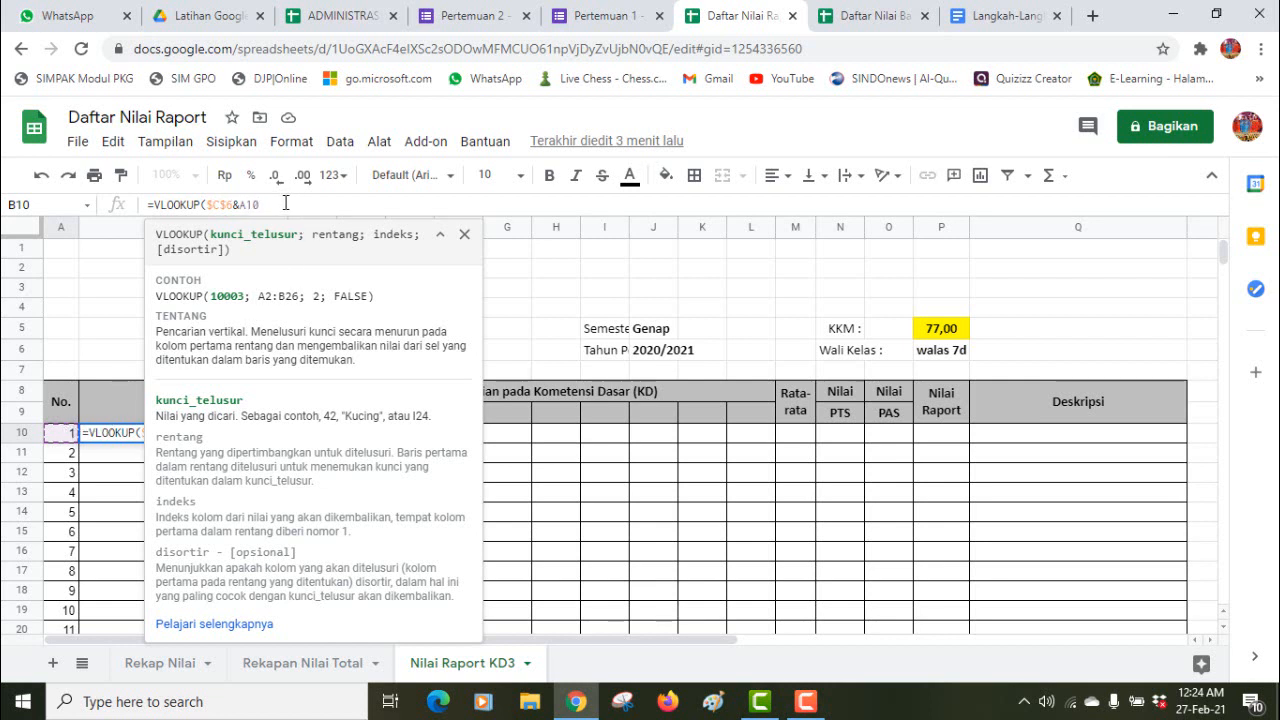
Step: Add A2:W129 of the Rekapan Nilai Total sheet as the lookup range and make it absolute as $A$2:$W$129
text(;)
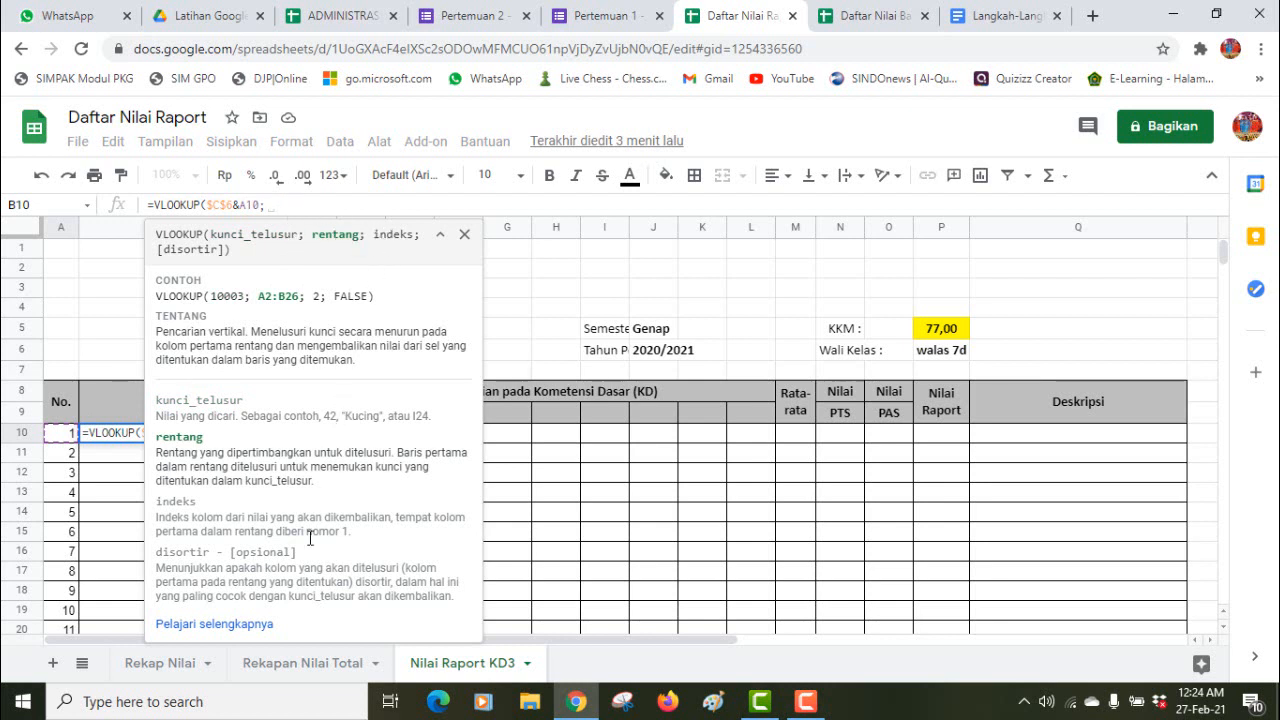
click(278, 663)
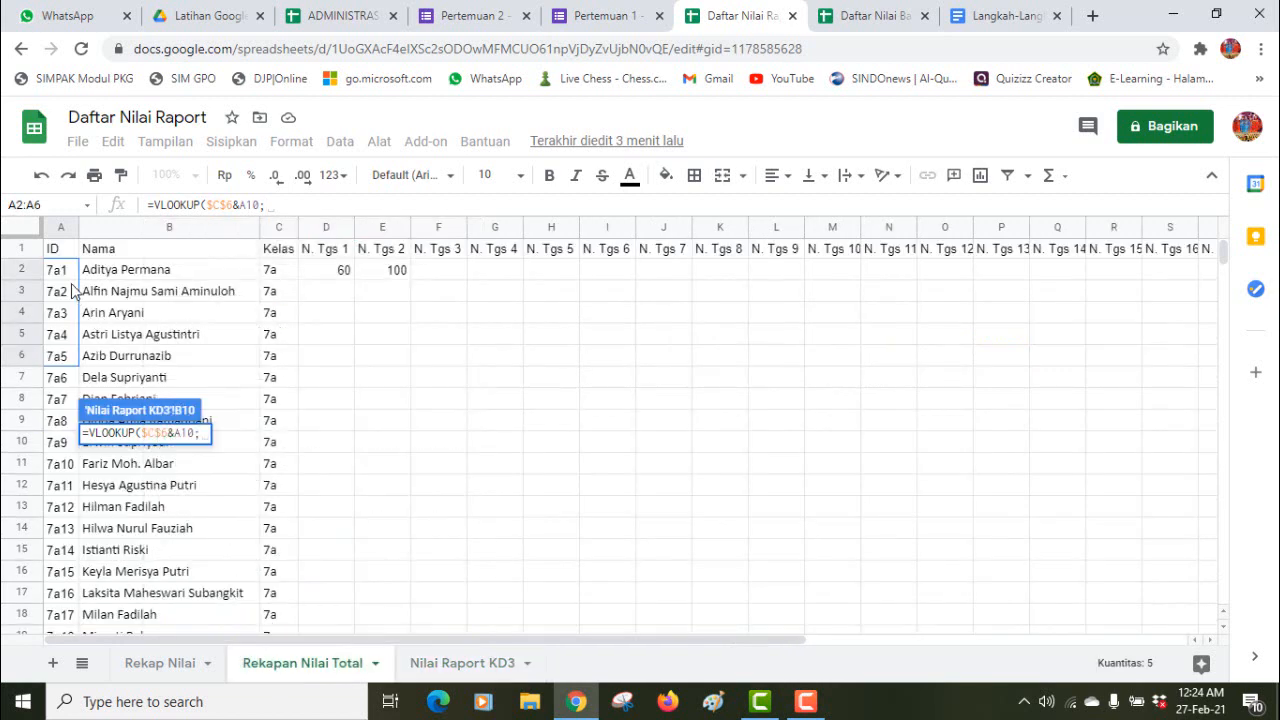
click(56, 274)
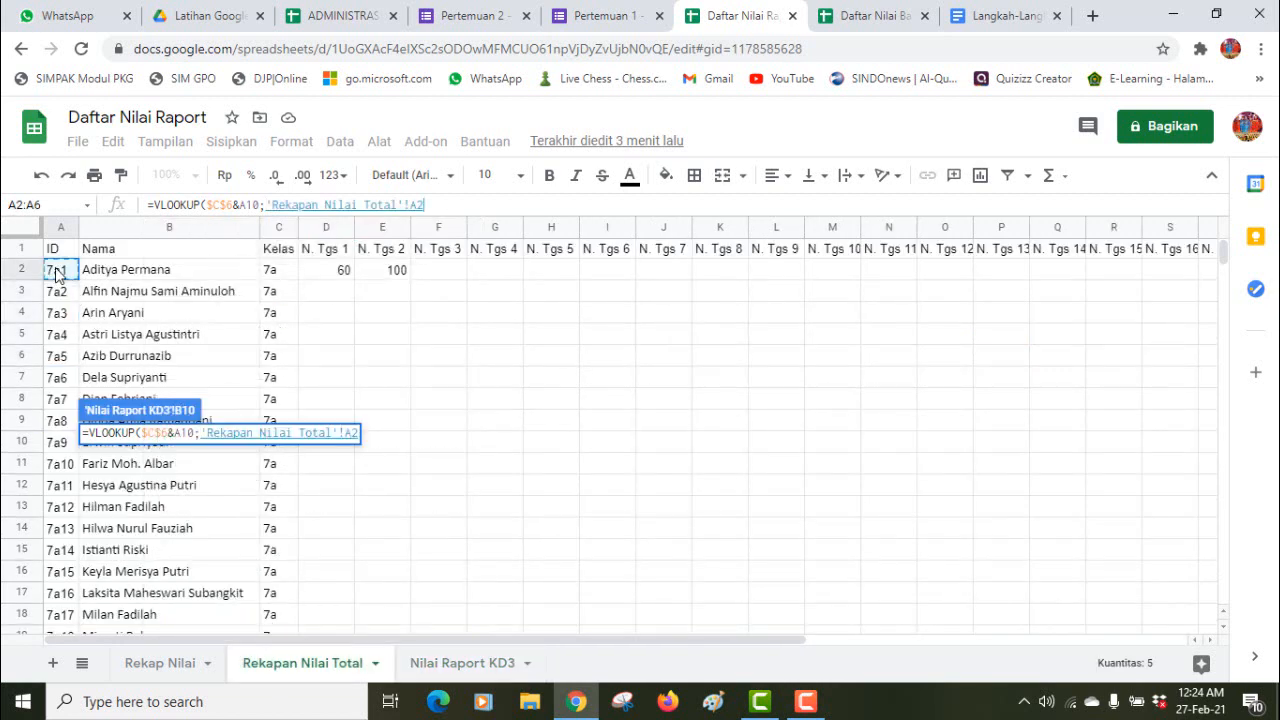
drag(55, 267, 1214, 372)
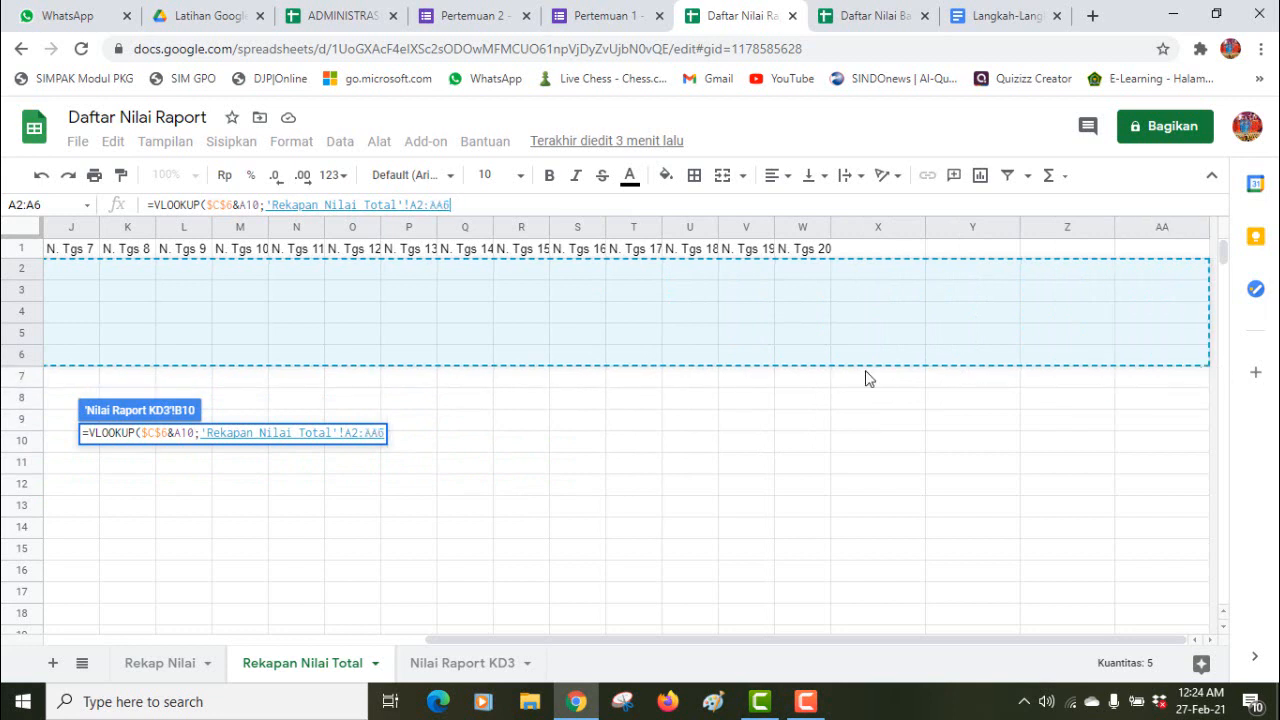
drag(868, 378, 262, 445)
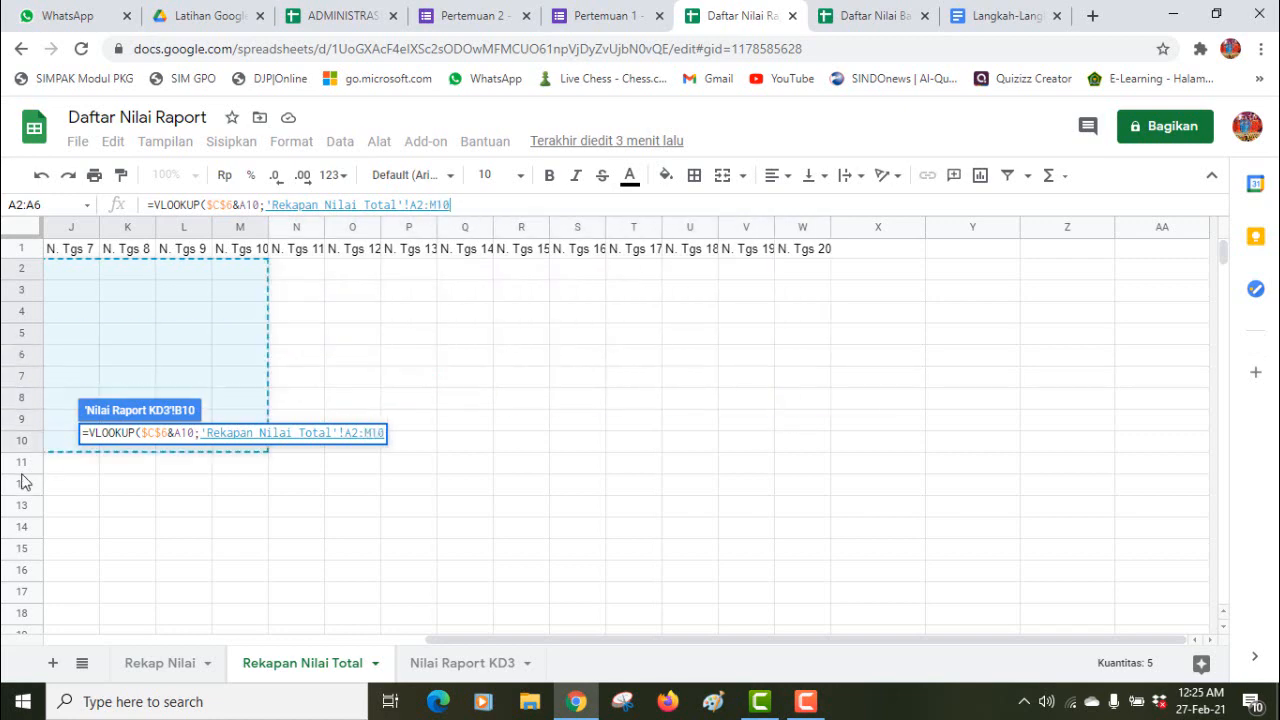
drag(22, 482, 165, 353)
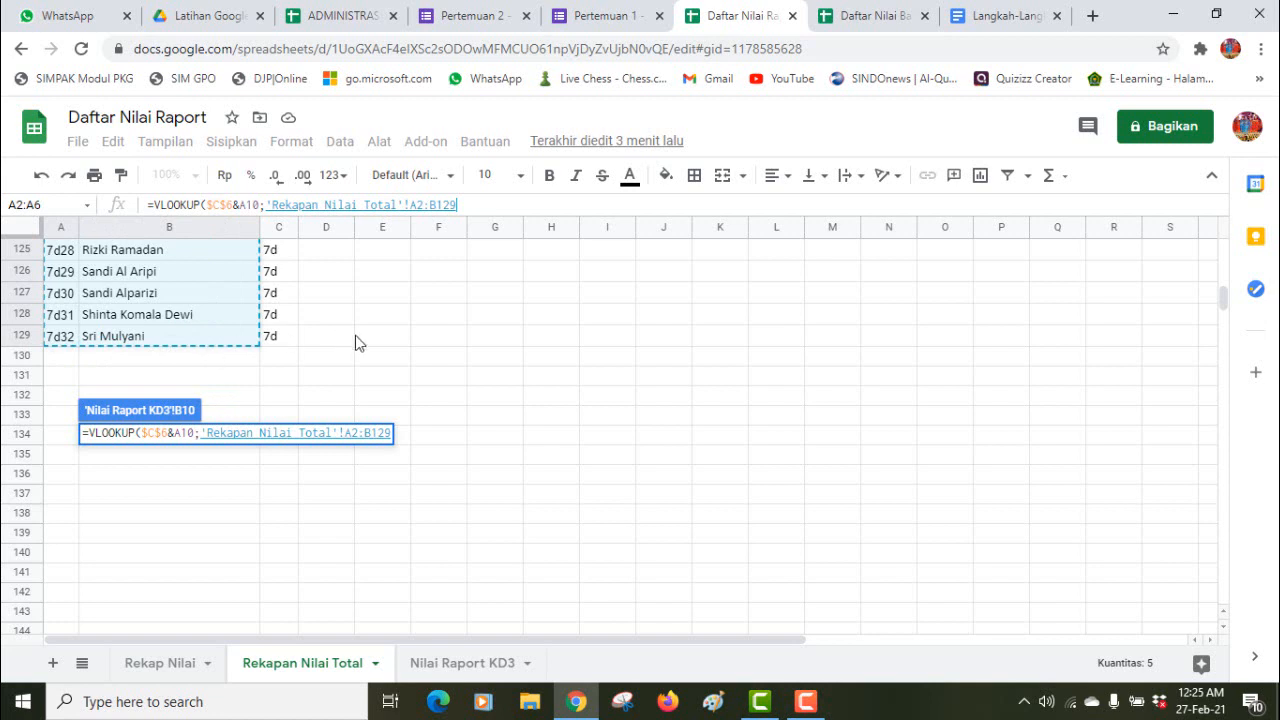
drag(356, 337, 1228, 352)
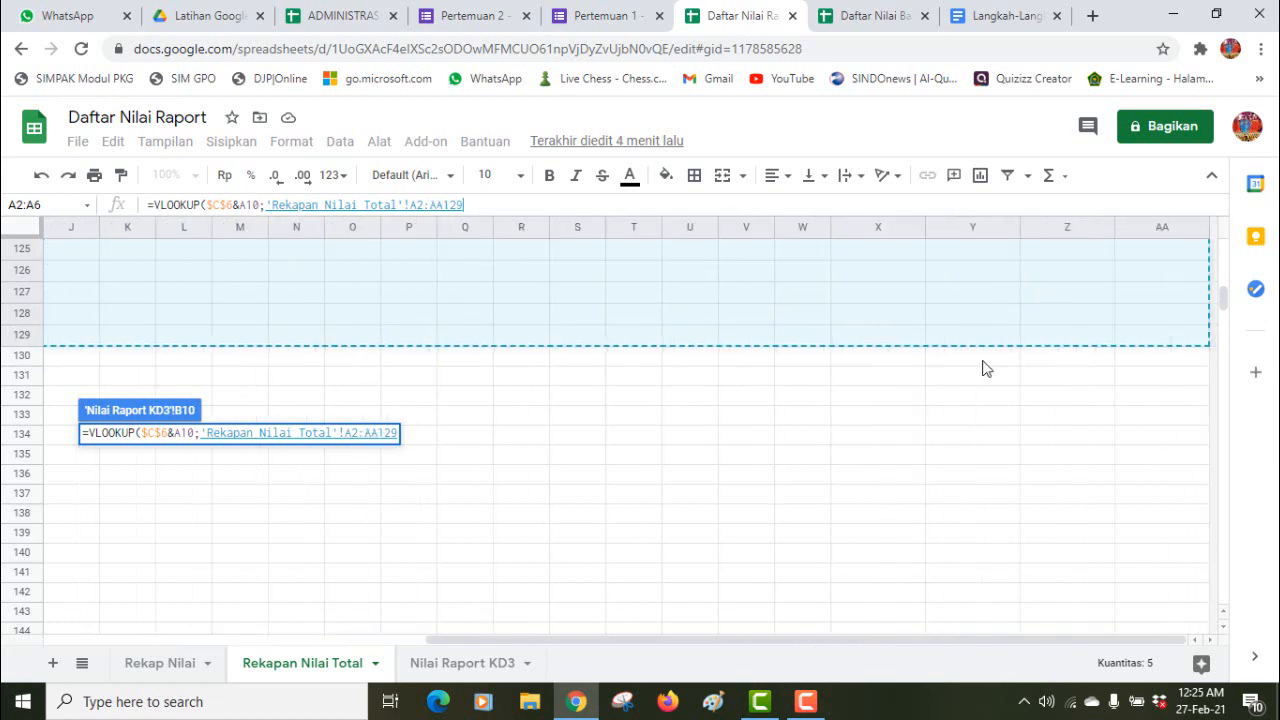
drag(985, 368, 797, 340)
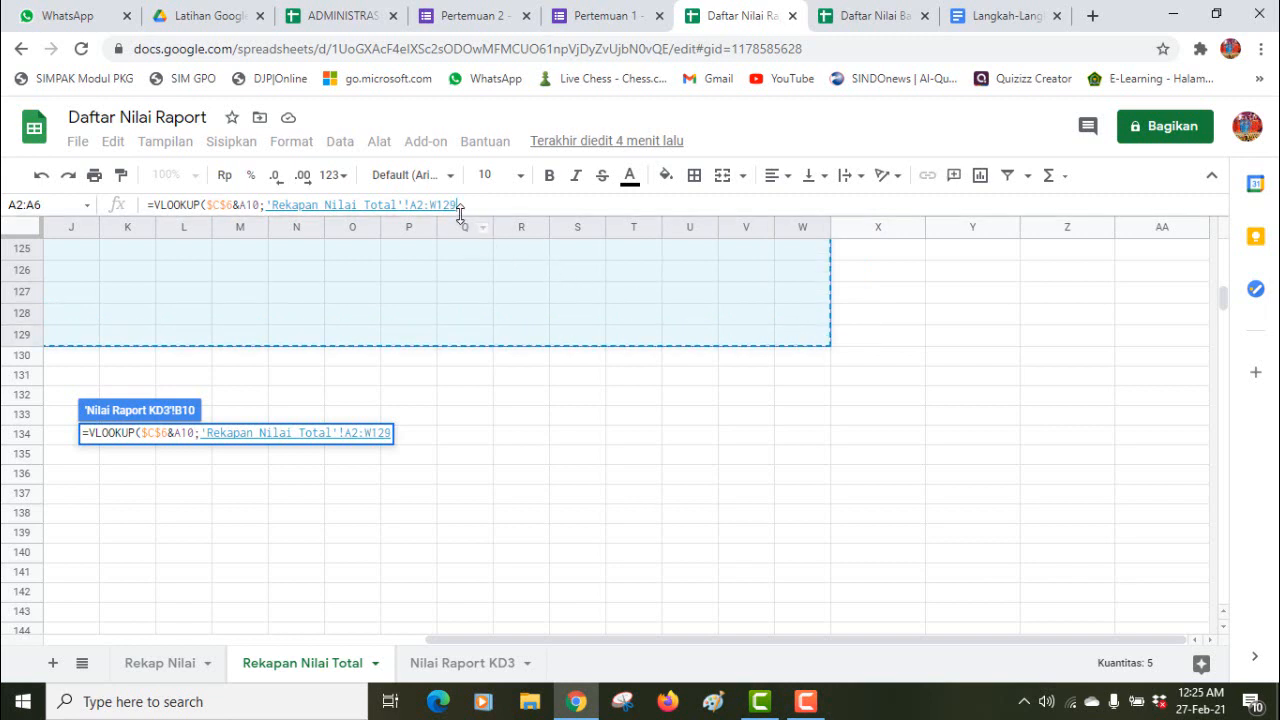
drag(461, 205, 417, 204)
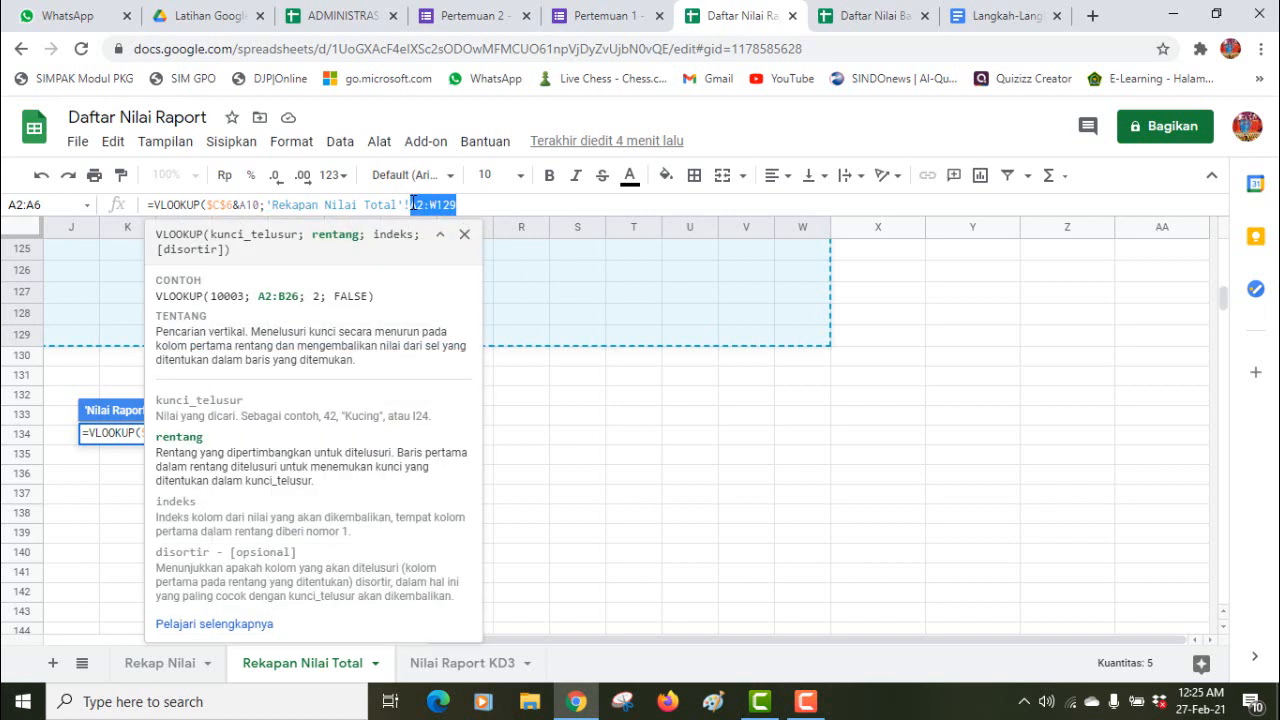
key(F4)
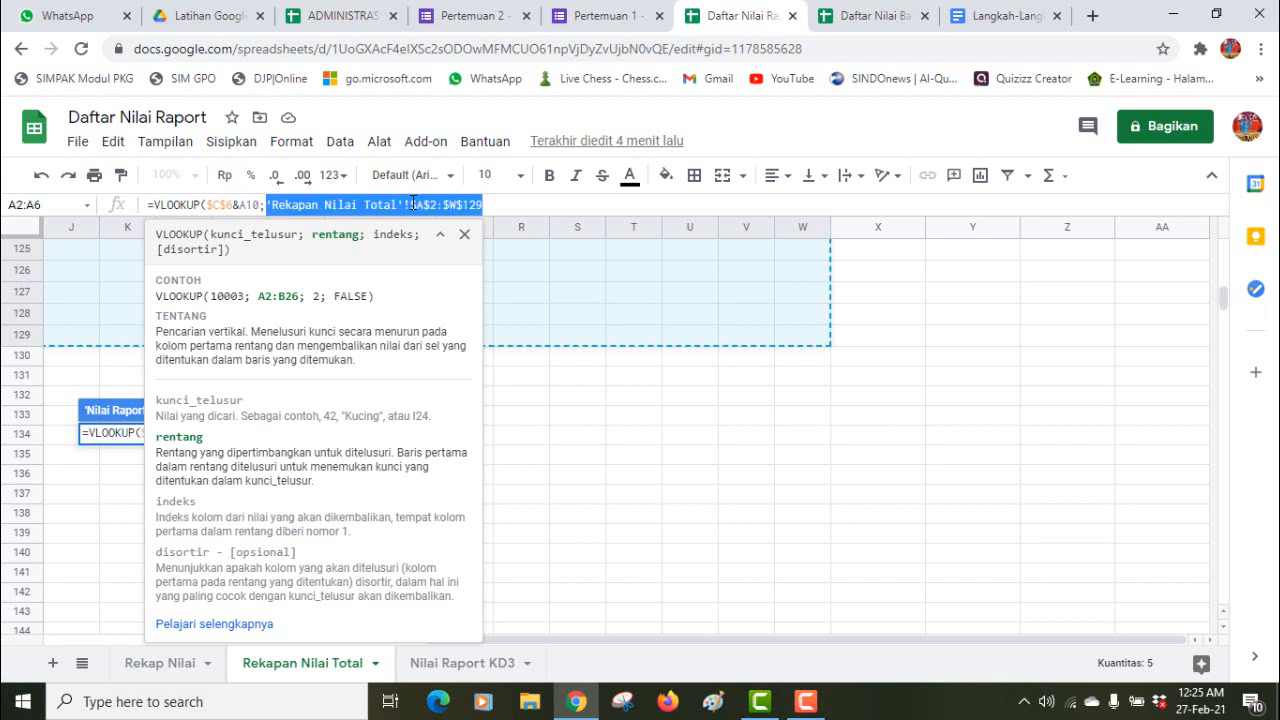
Step: Complete the student name VLOOKUP with column index 2 and exact matching set to false
click(493, 203)
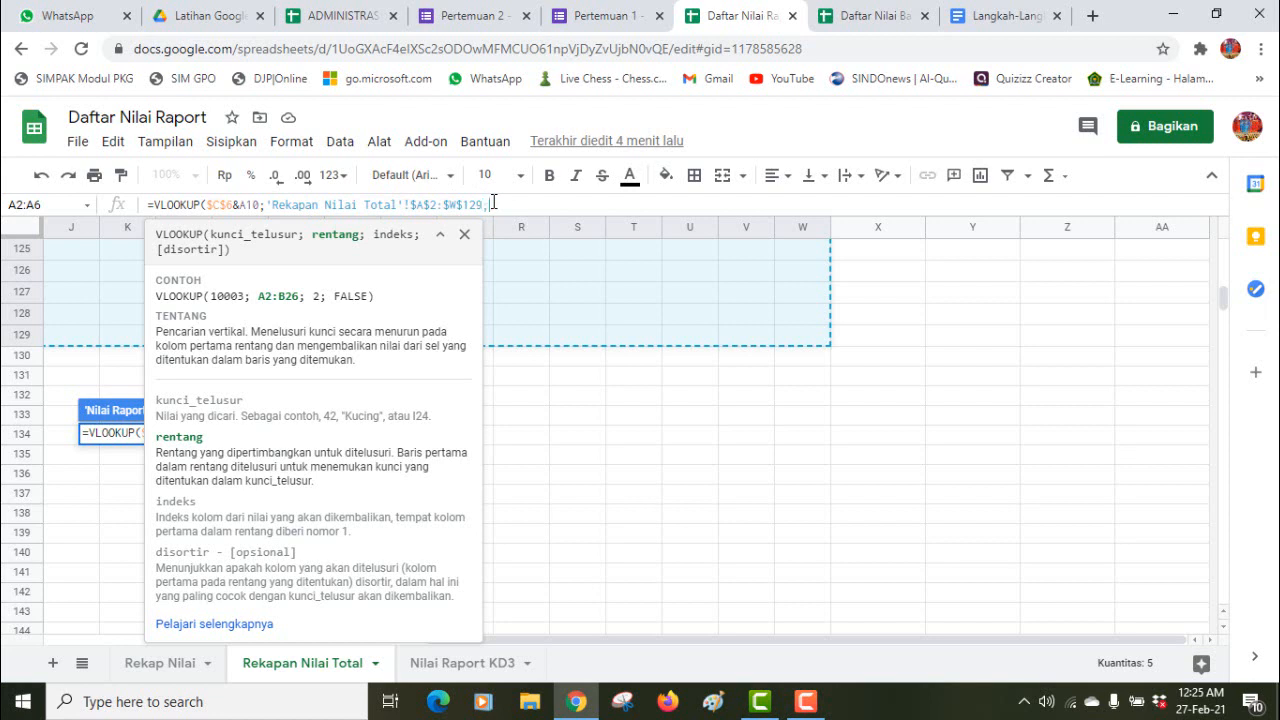
text(;)
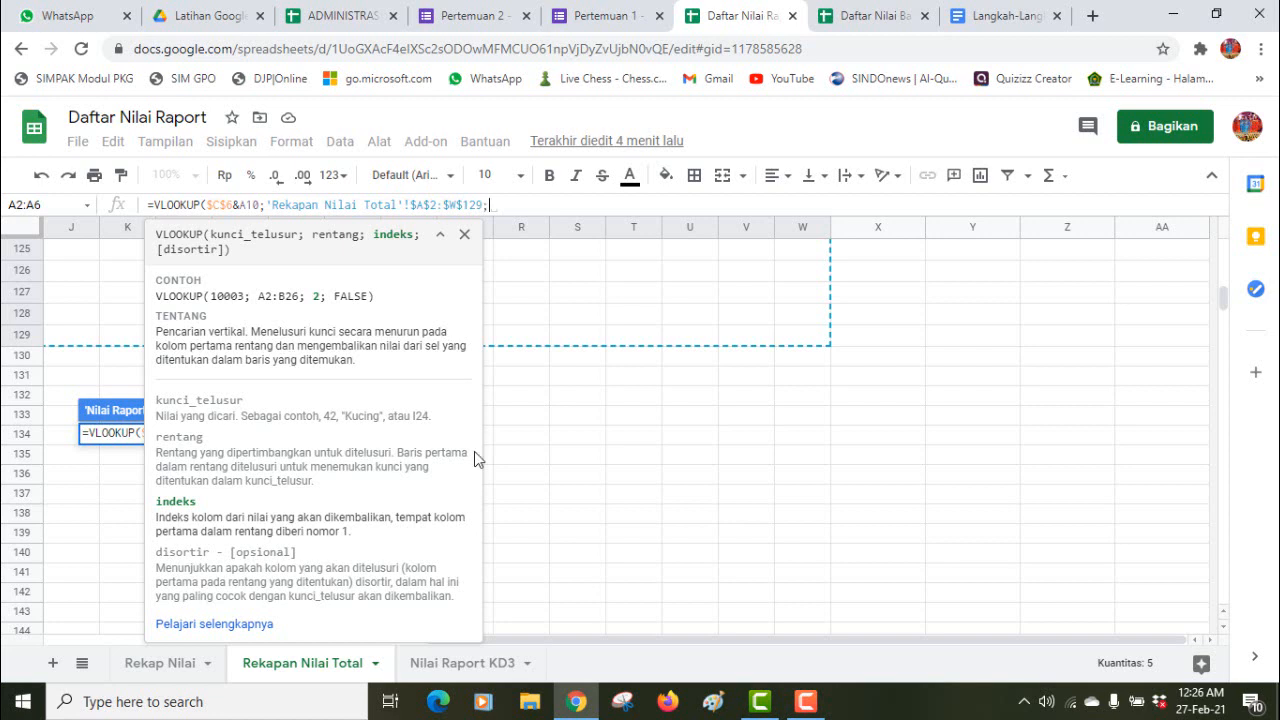
text(2)
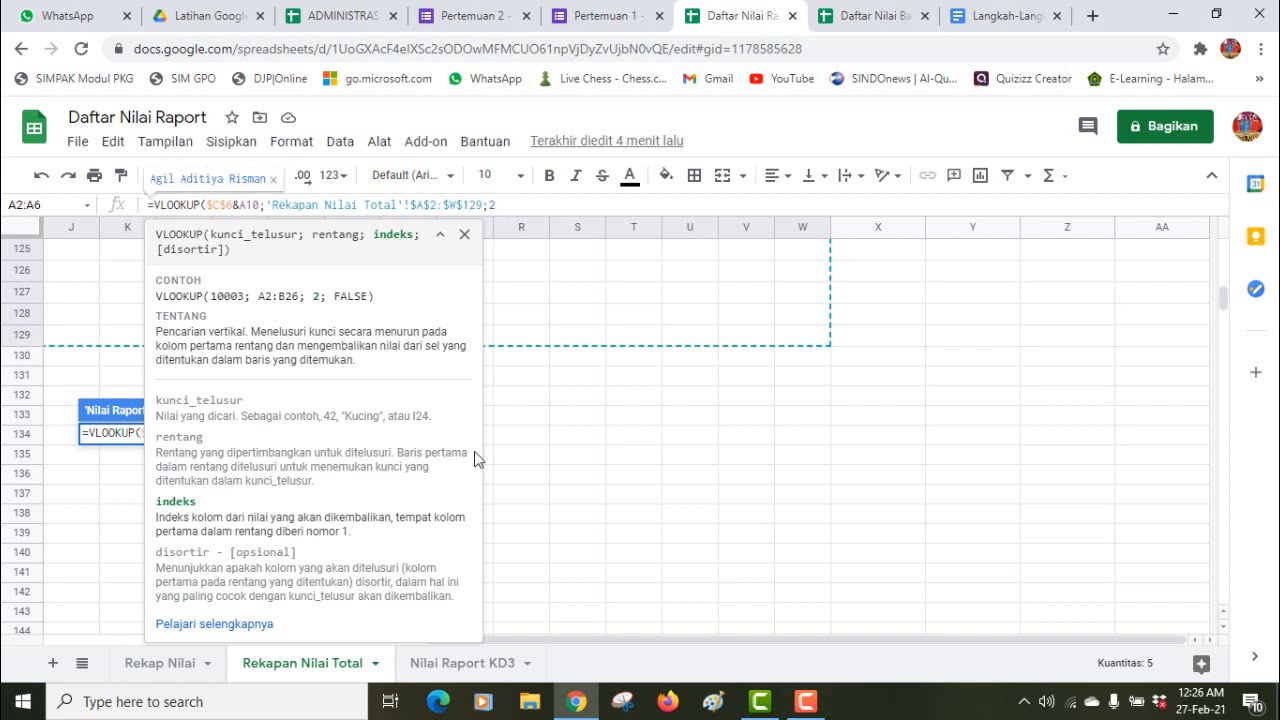
text(;)
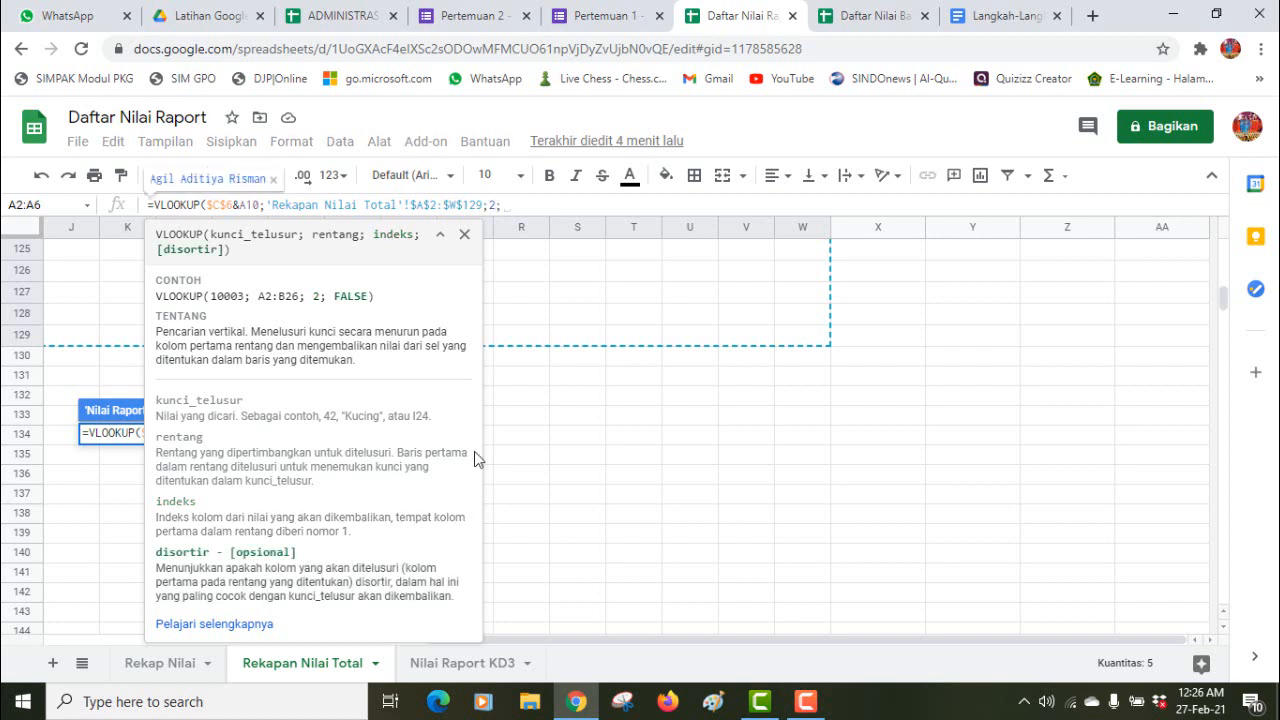
text(false)
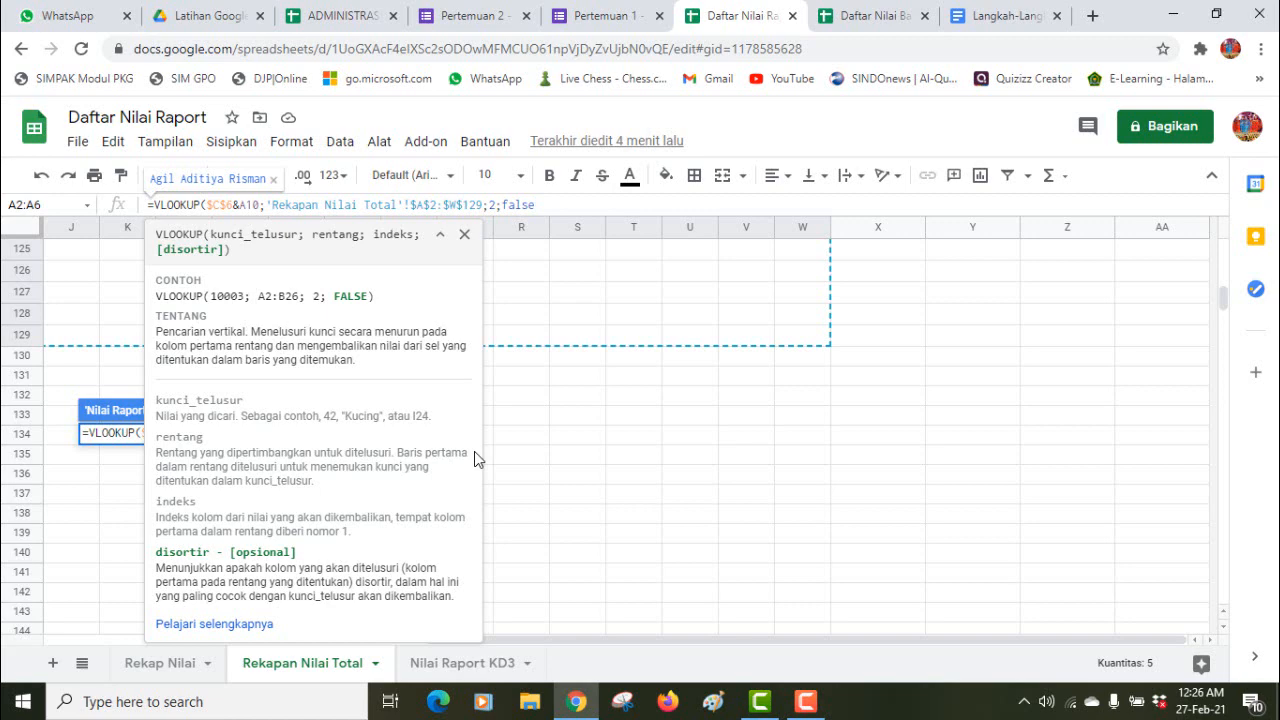
text())
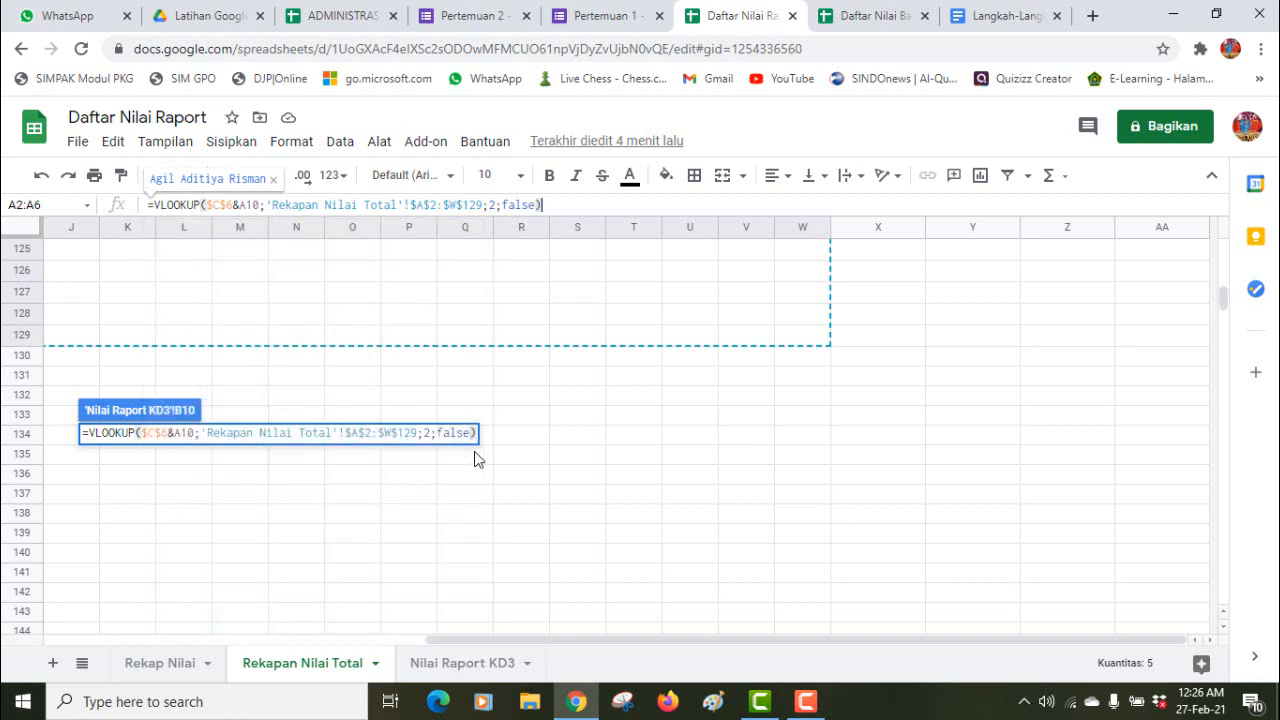
key(Return)
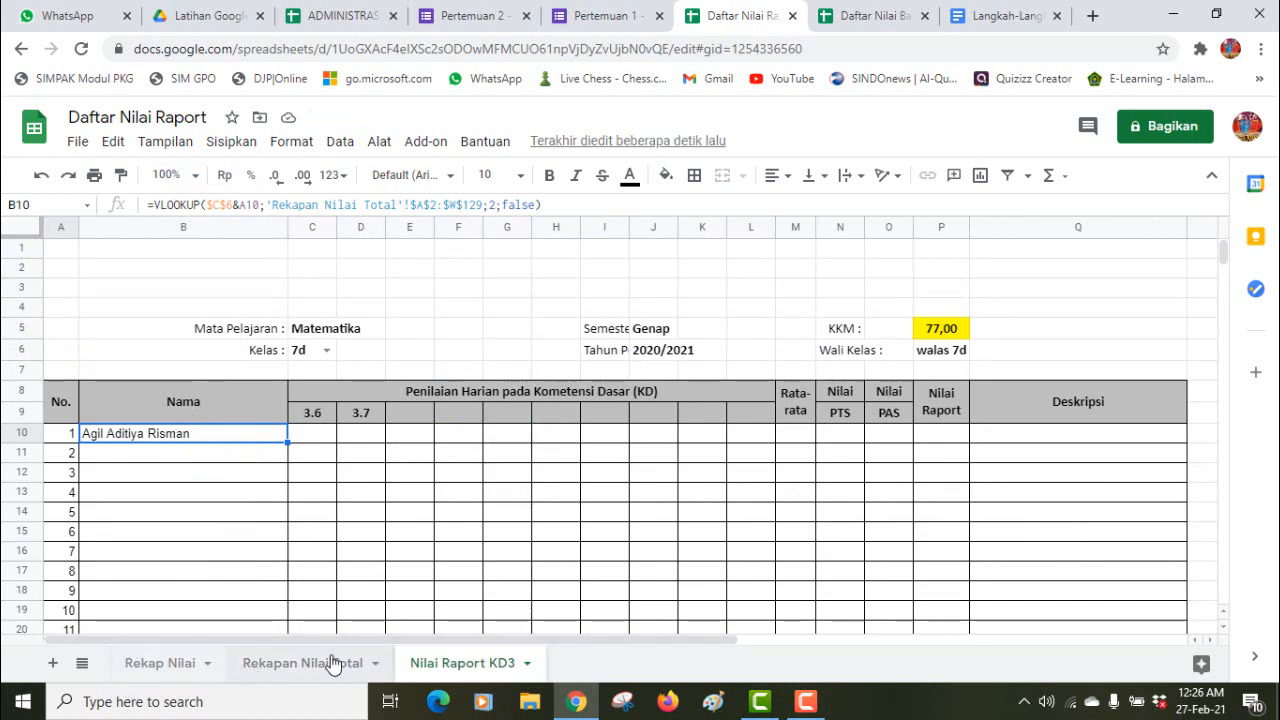
Step: Check the first student's name in the Rekapan Nilai Total list and return to the Nilai Raport KD3 sheet
click(288, 664)
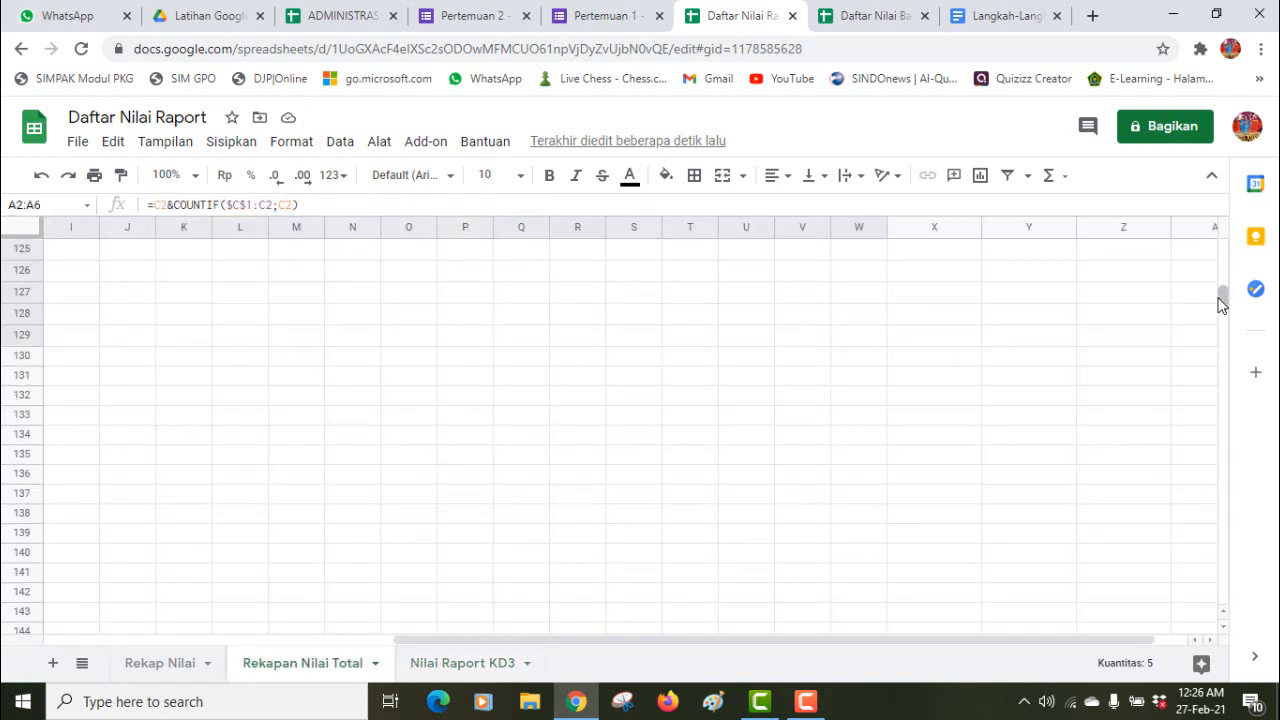
drag(1222, 300, 1228, 232)
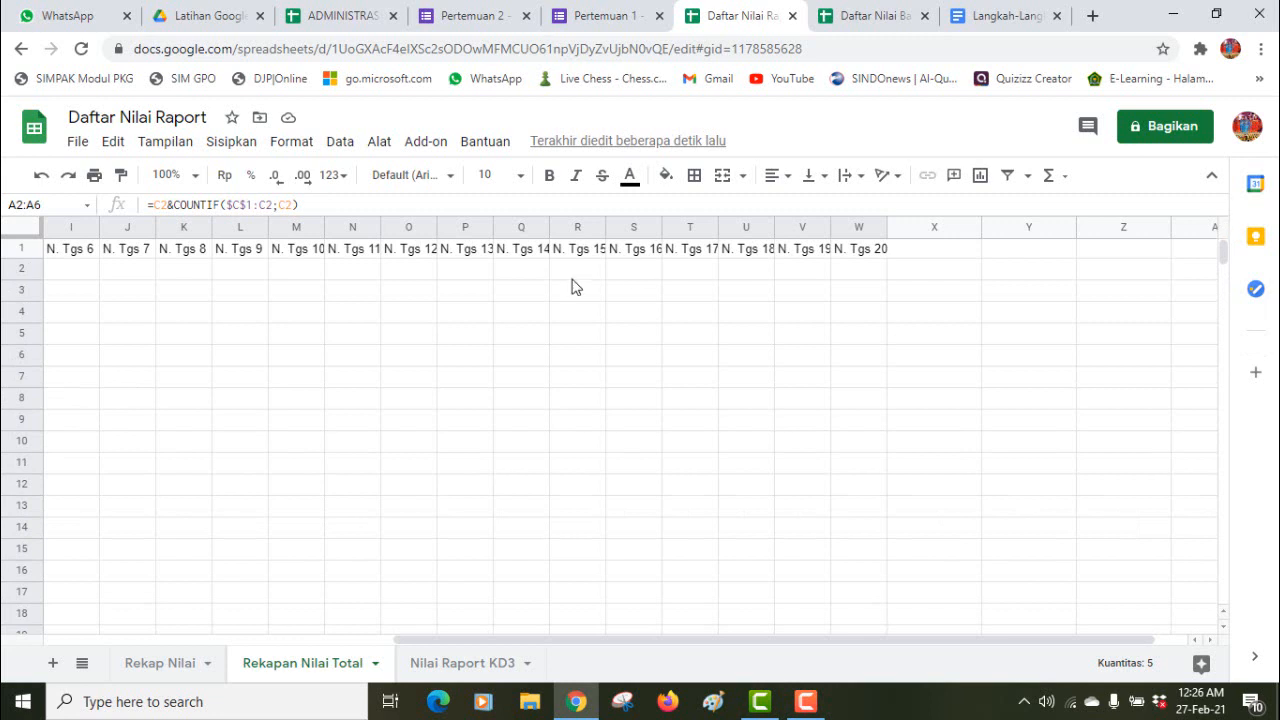
drag(583, 640, 230, 640)
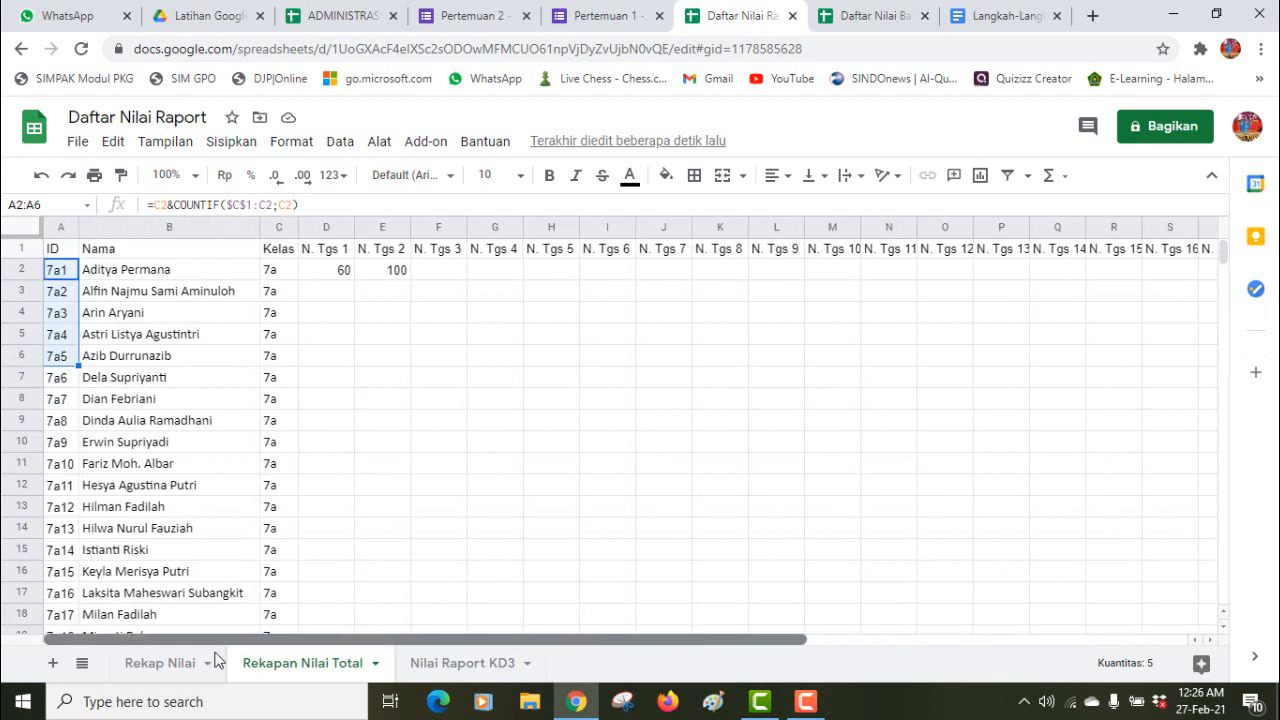
click(104, 277)
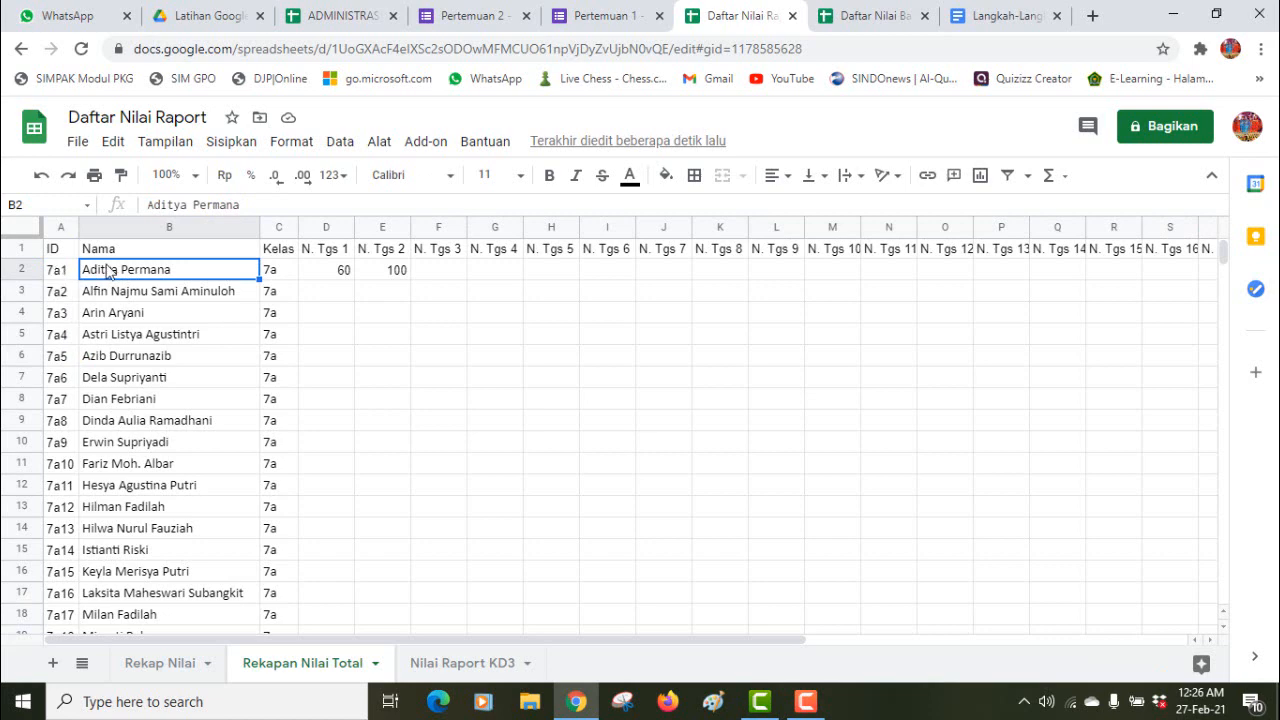
click(440, 663)
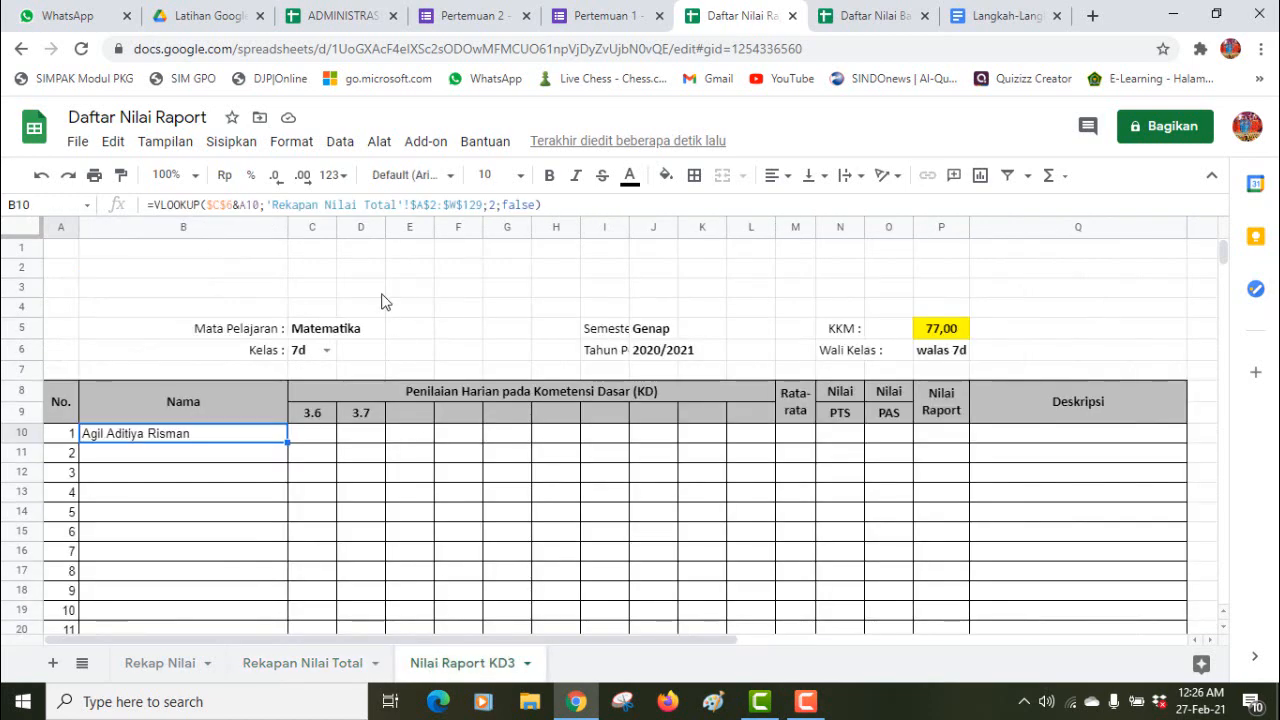
Step: Examine the column index argument in the student name formula in B10, leaving the formula as it is
double_click(494, 205)
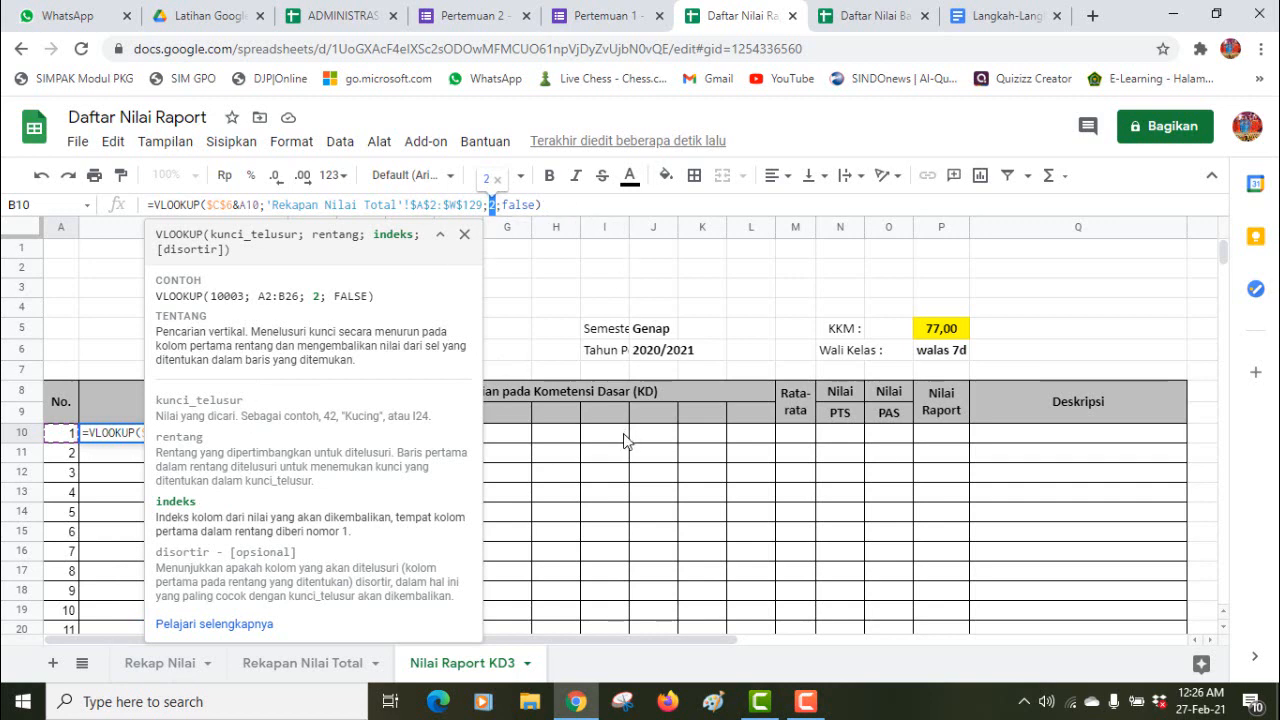
key(Return)
click(140, 440)
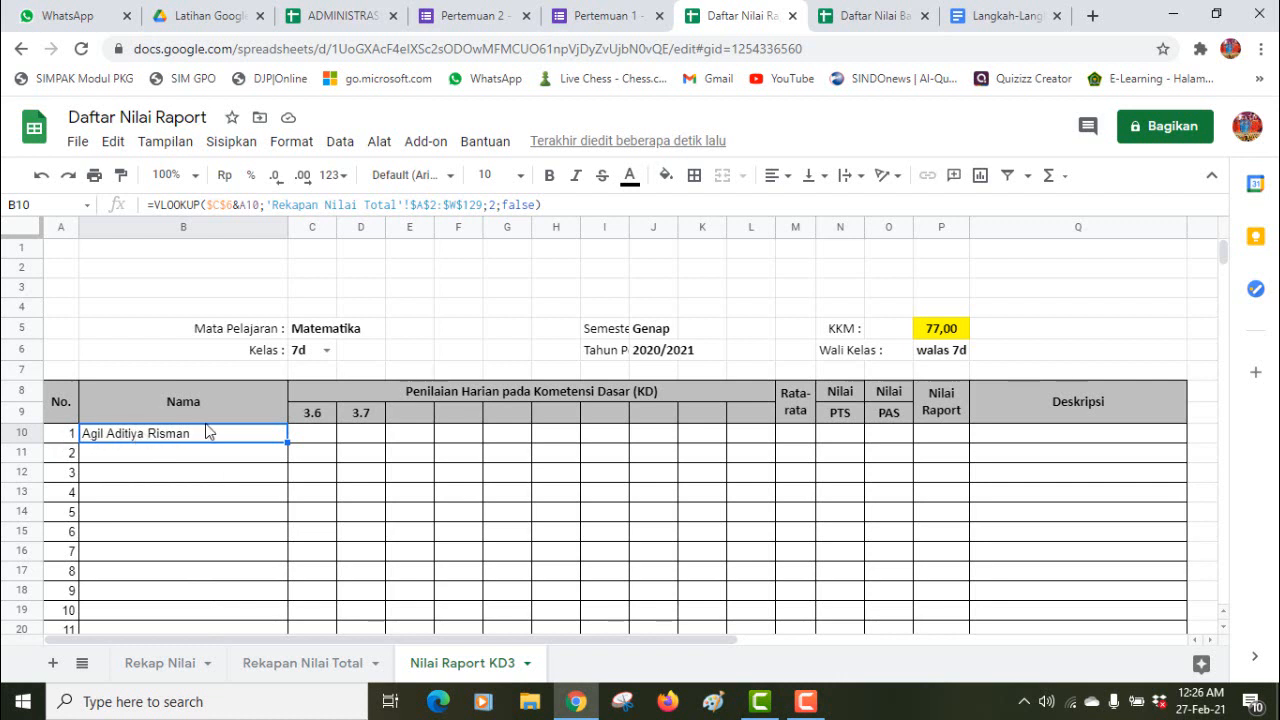
Step: Switch the class to 7a and compare the first student's name with the Rekapan Nilai Total sheet
click(327, 351)
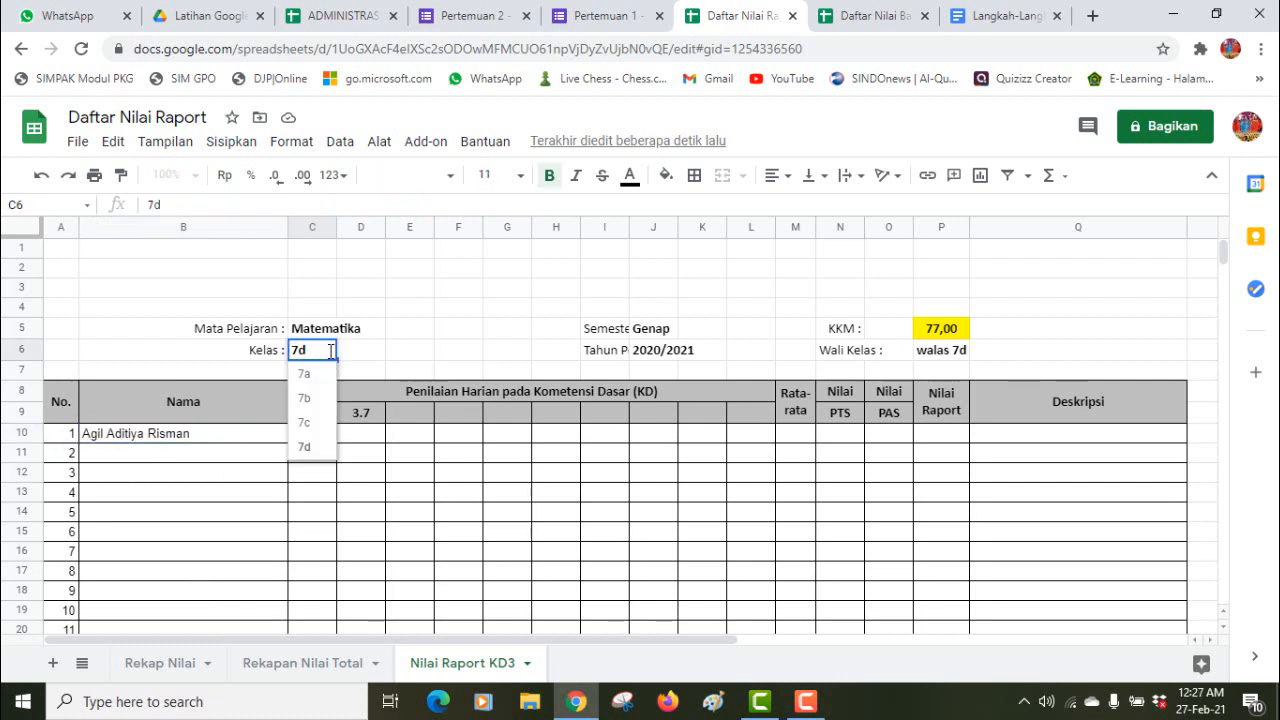
click(305, 374)
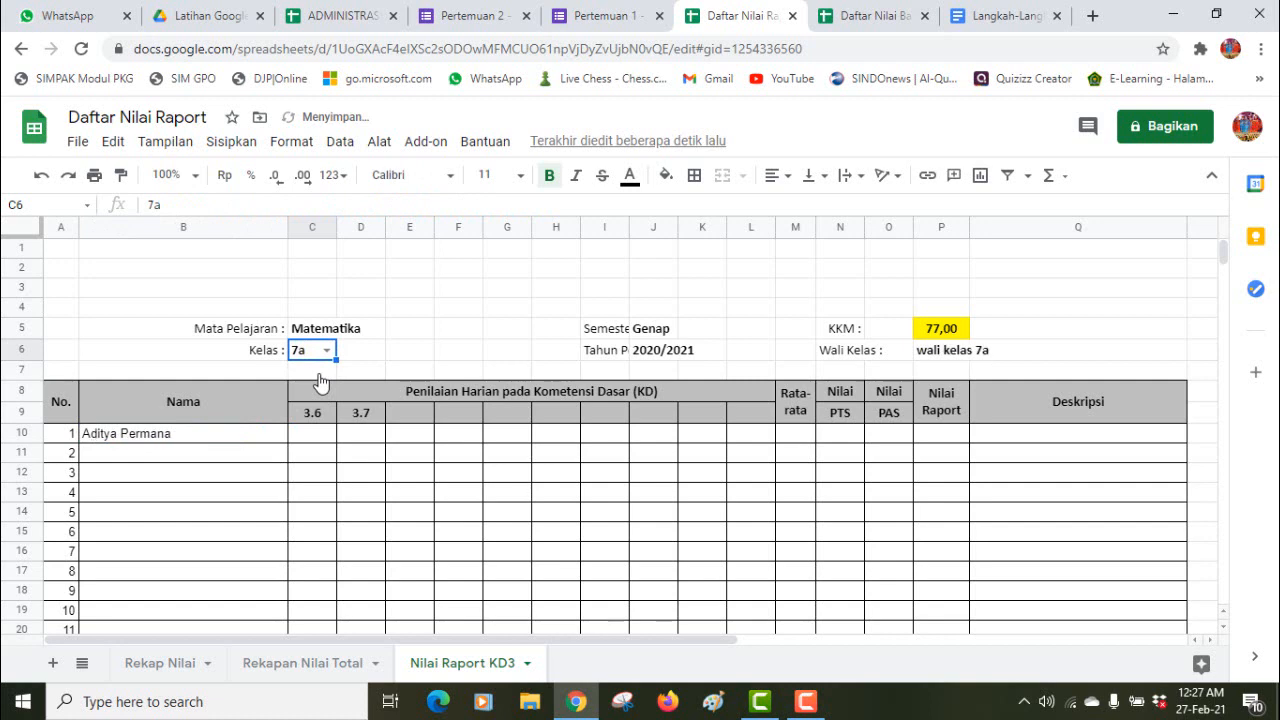
click(300, 655)
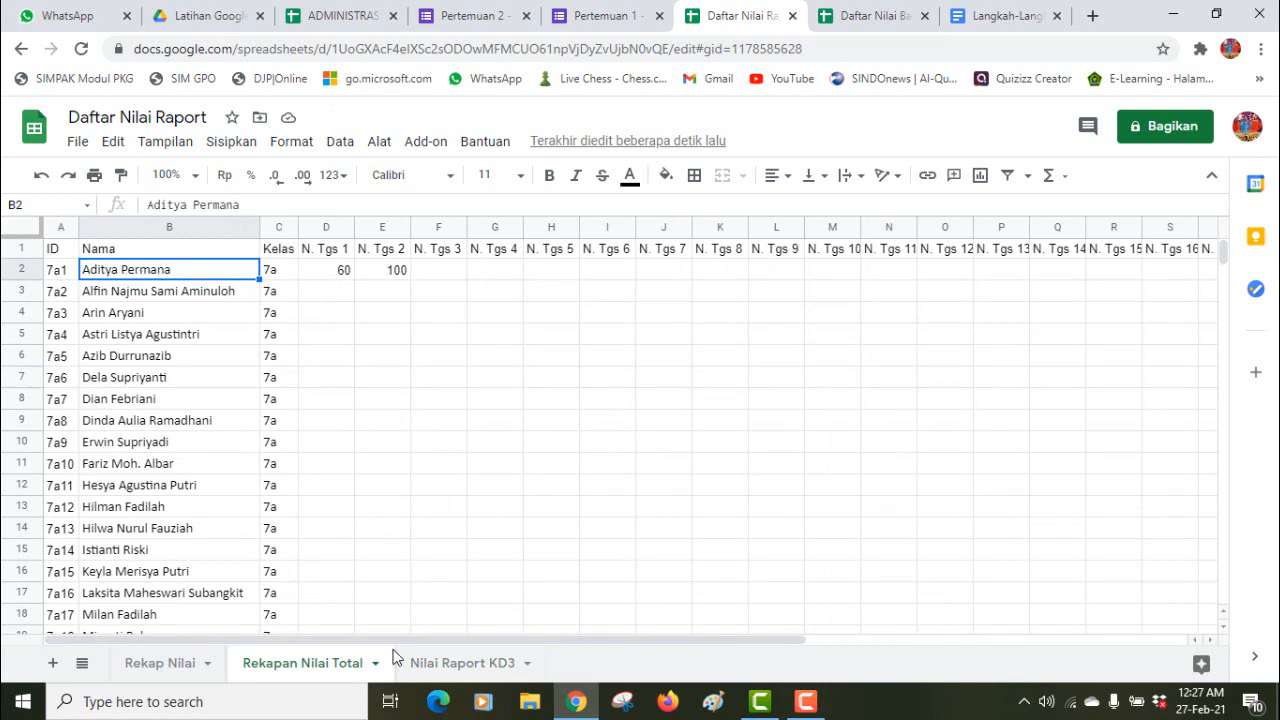
click(443, 667)
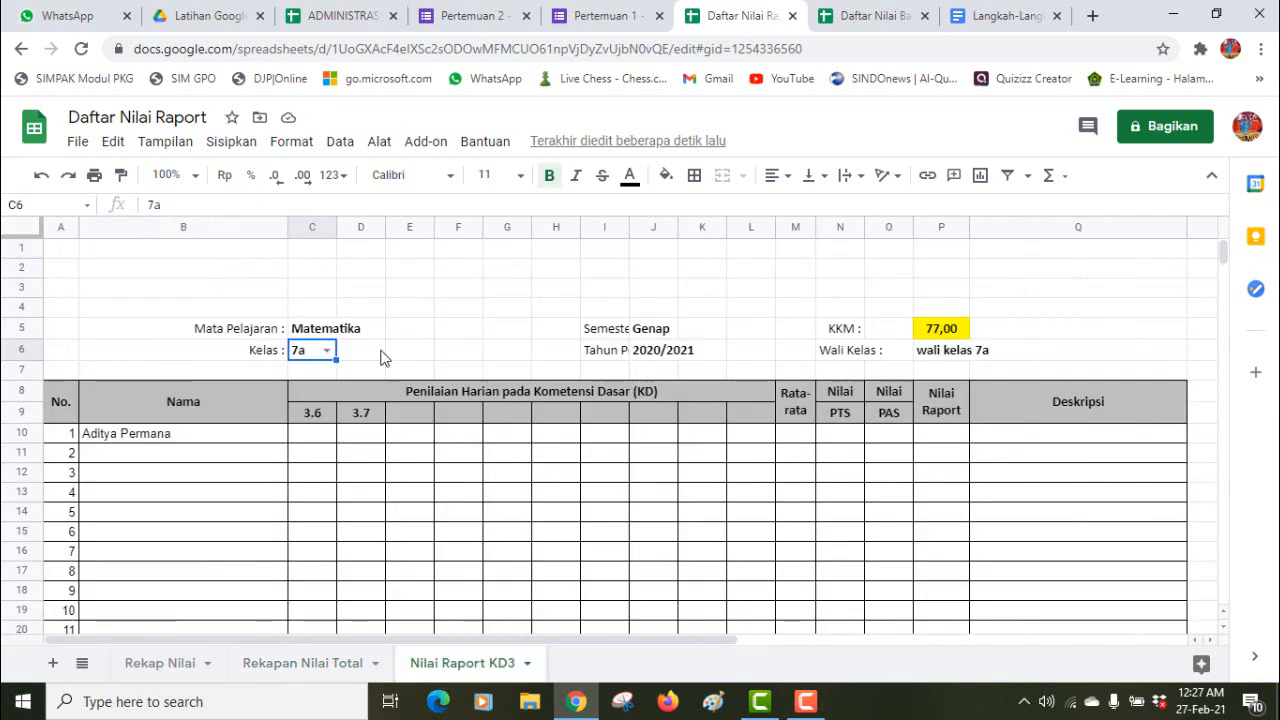
Step: Switch the class to 7b and compare its first student's name with the 7b1 entry in Rekapan Nilai Total
click(327, 352)
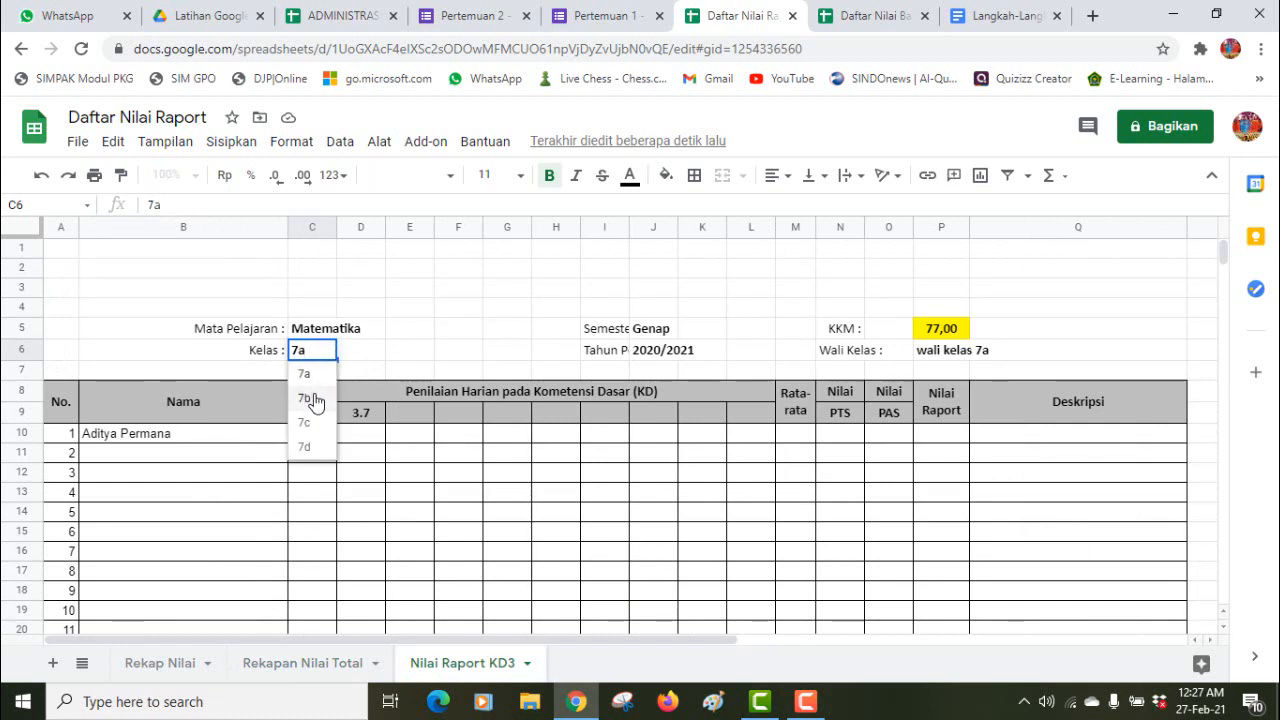
click(308, 398)
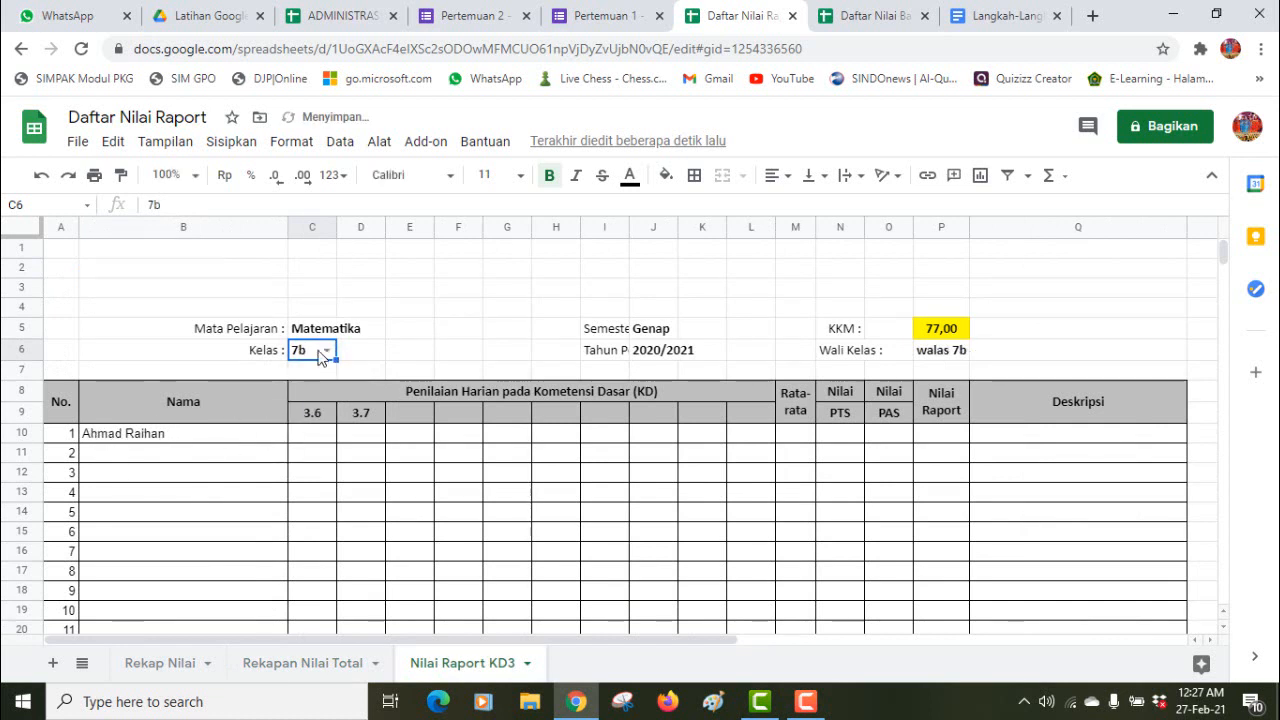
click(303, 663)
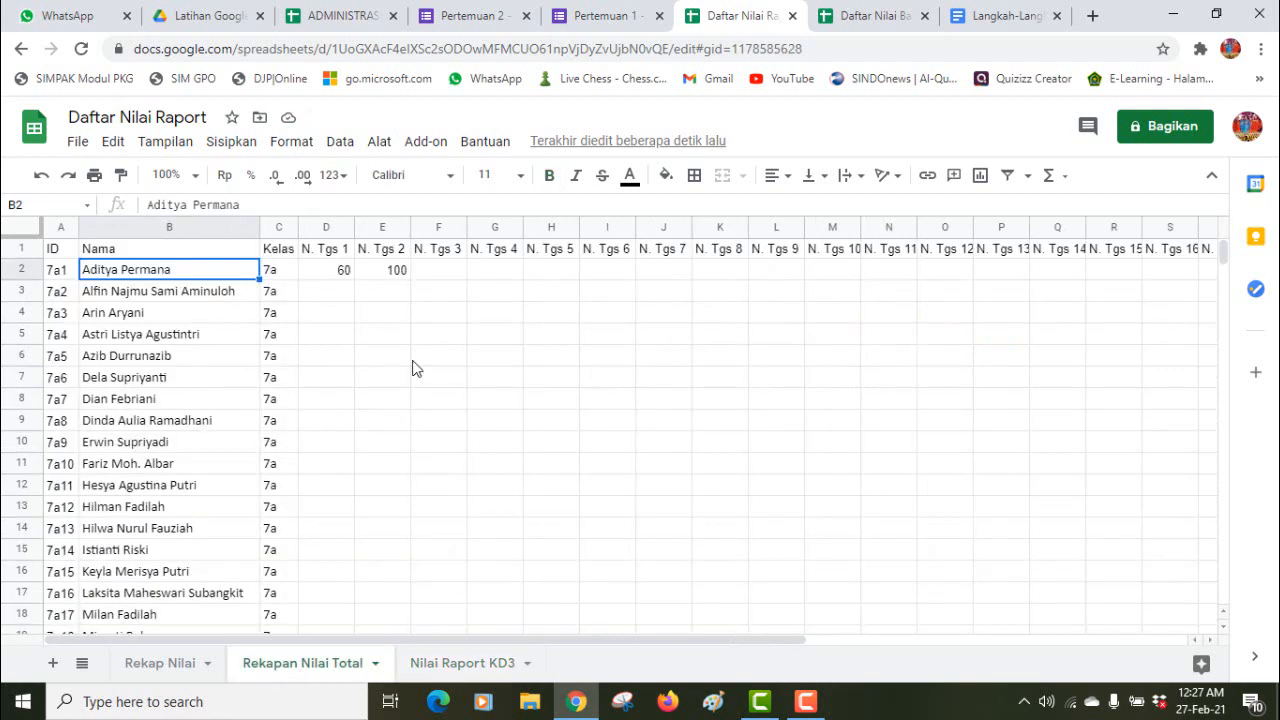
click(425, 663)
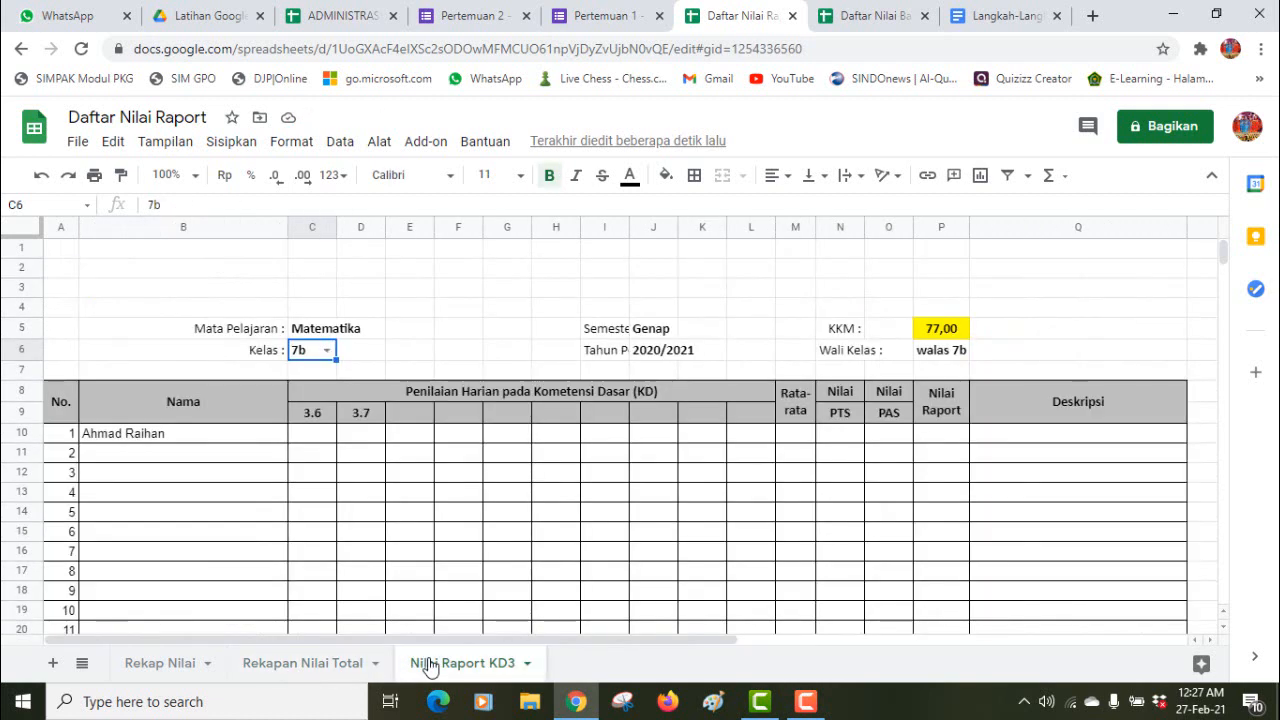
click(341, 668)
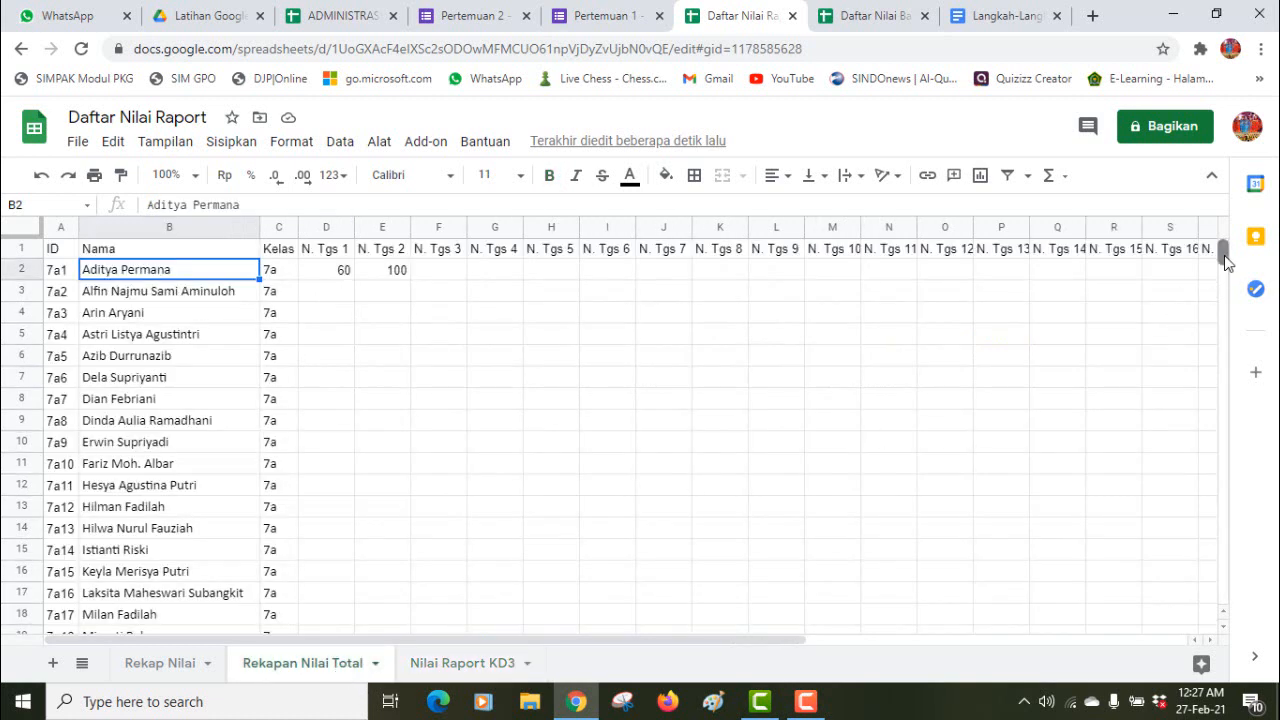
drag(1224, 258, 1224, 263)
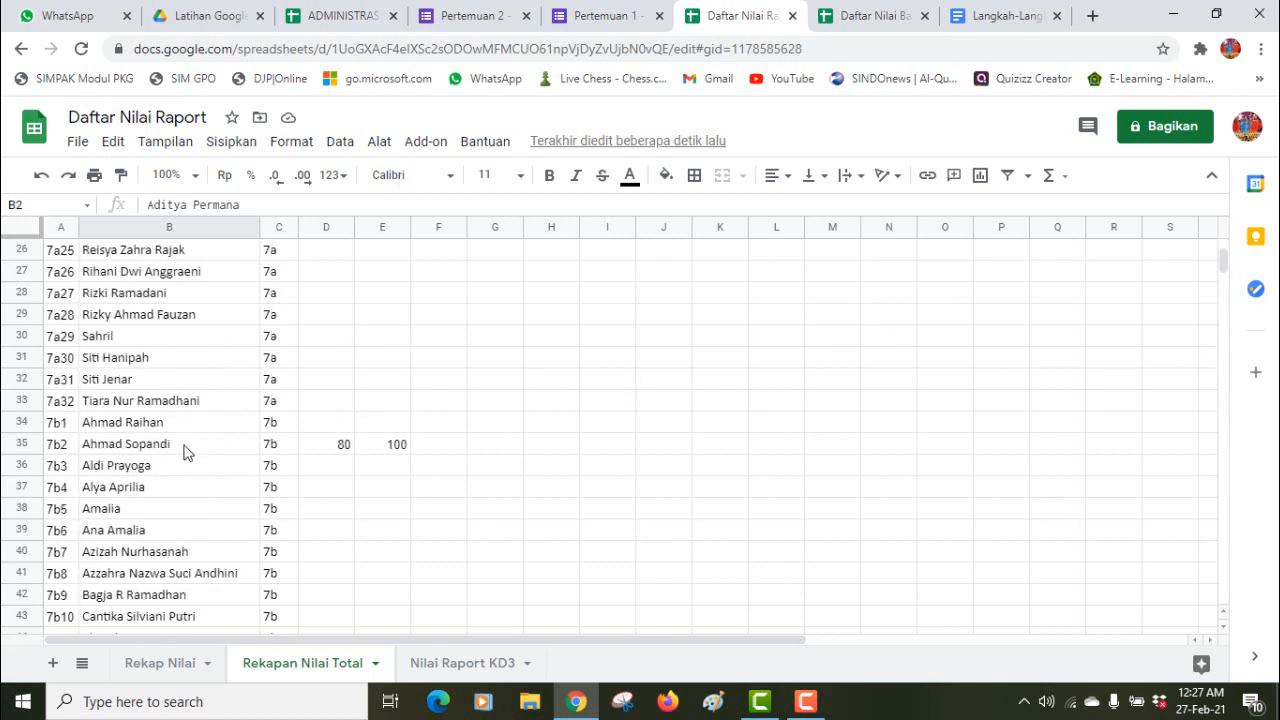
click(128, 428)
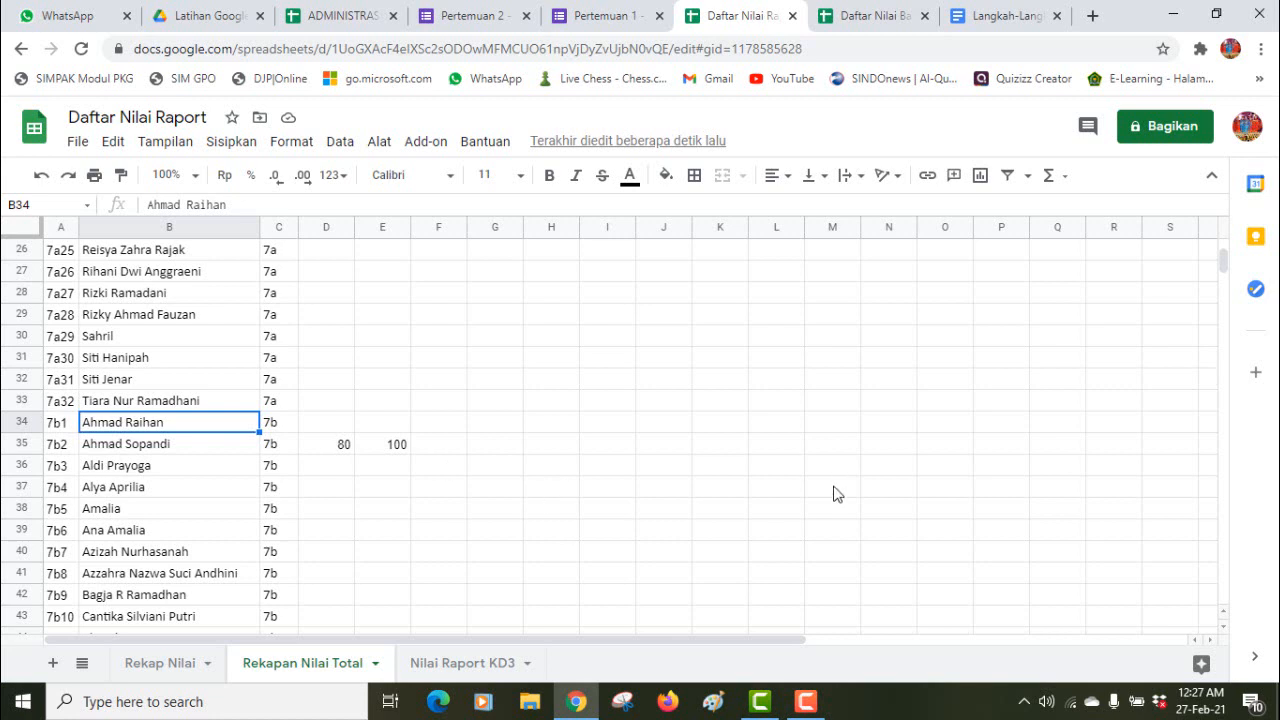
click(473, 665)
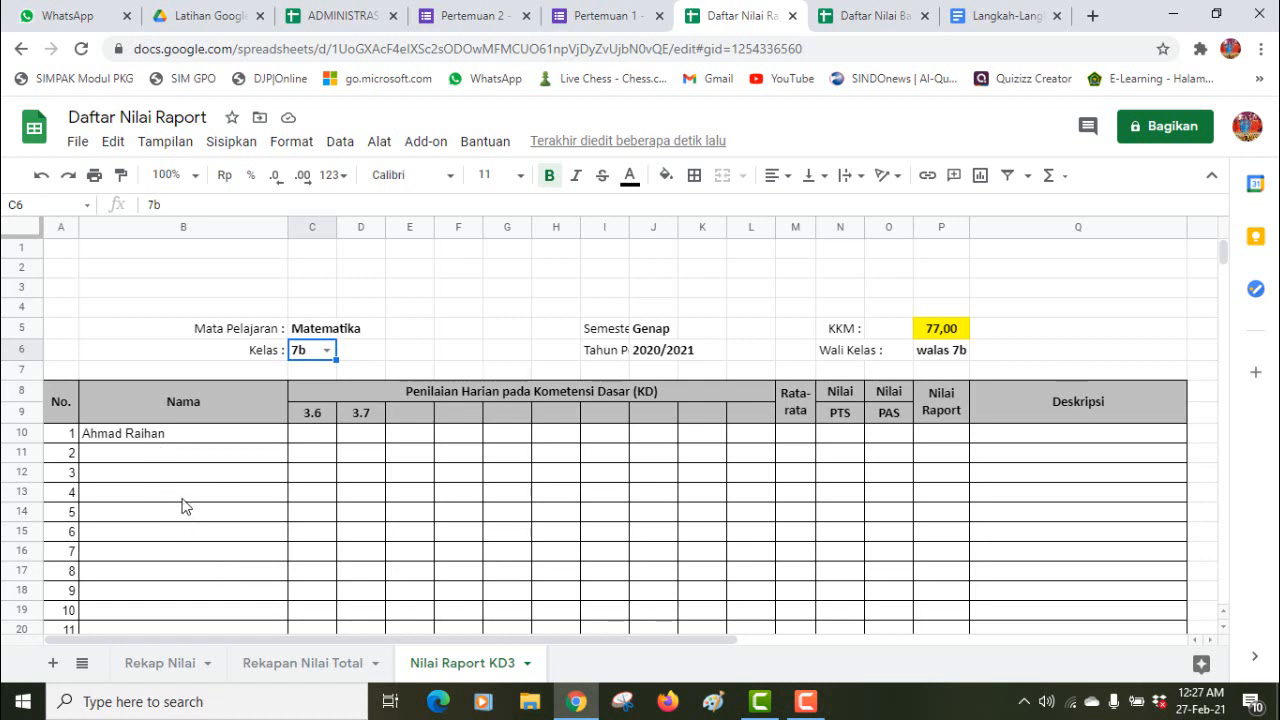
Step: Fill the student name VLOOKUP from B10 down through B42 and check the resulting list to its last row
click(175, 443)
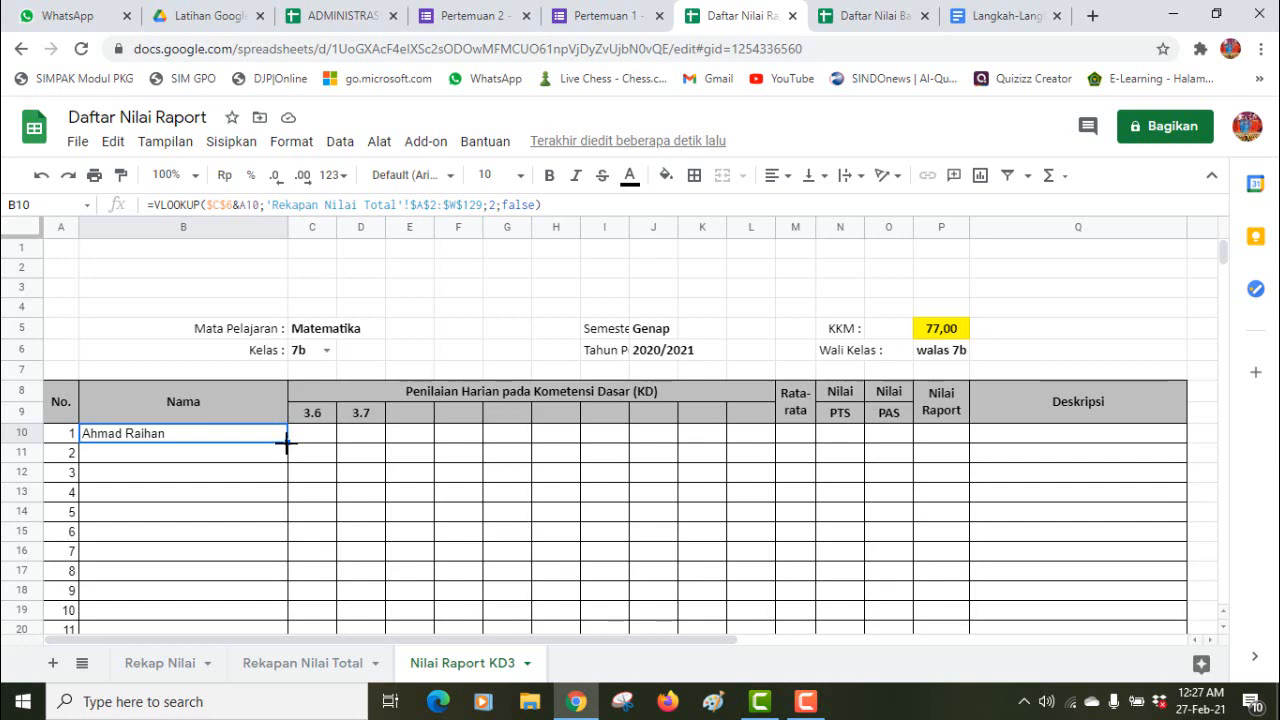
drag(286, 442, 284, 548)
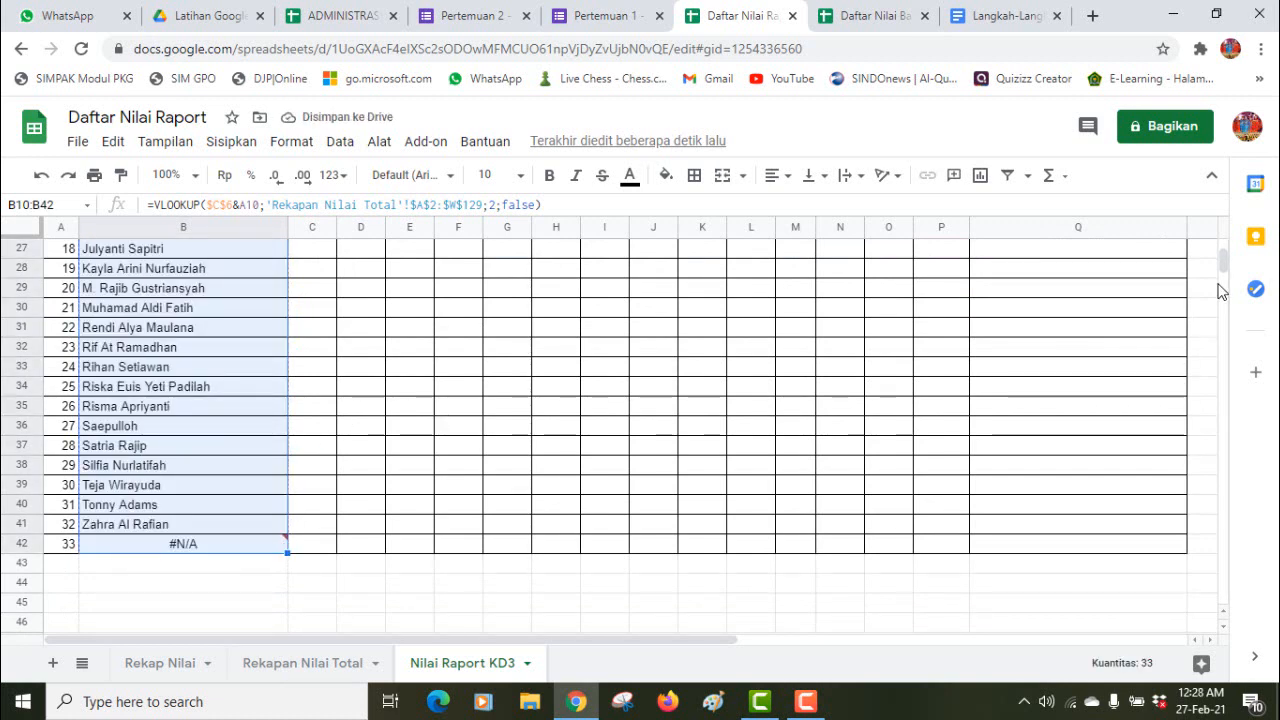
drag(1224, 268, 1224, 258)
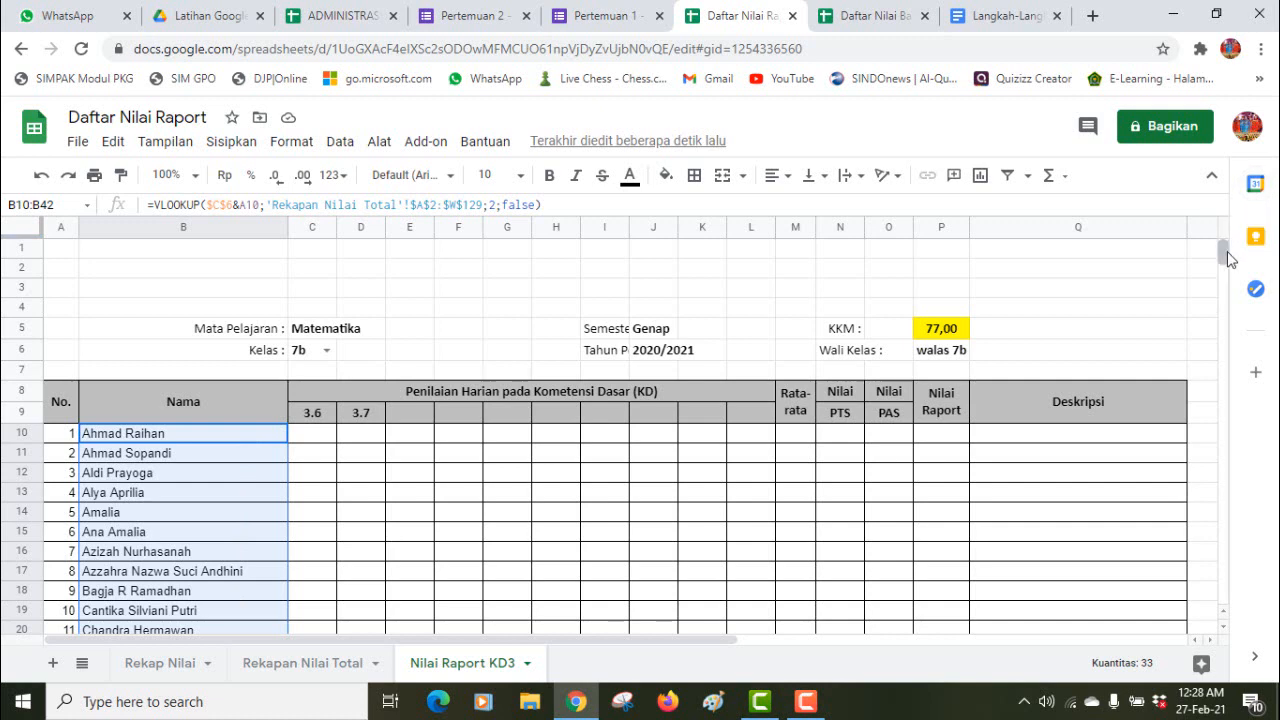
drag(1226, 252, 1224, 261)
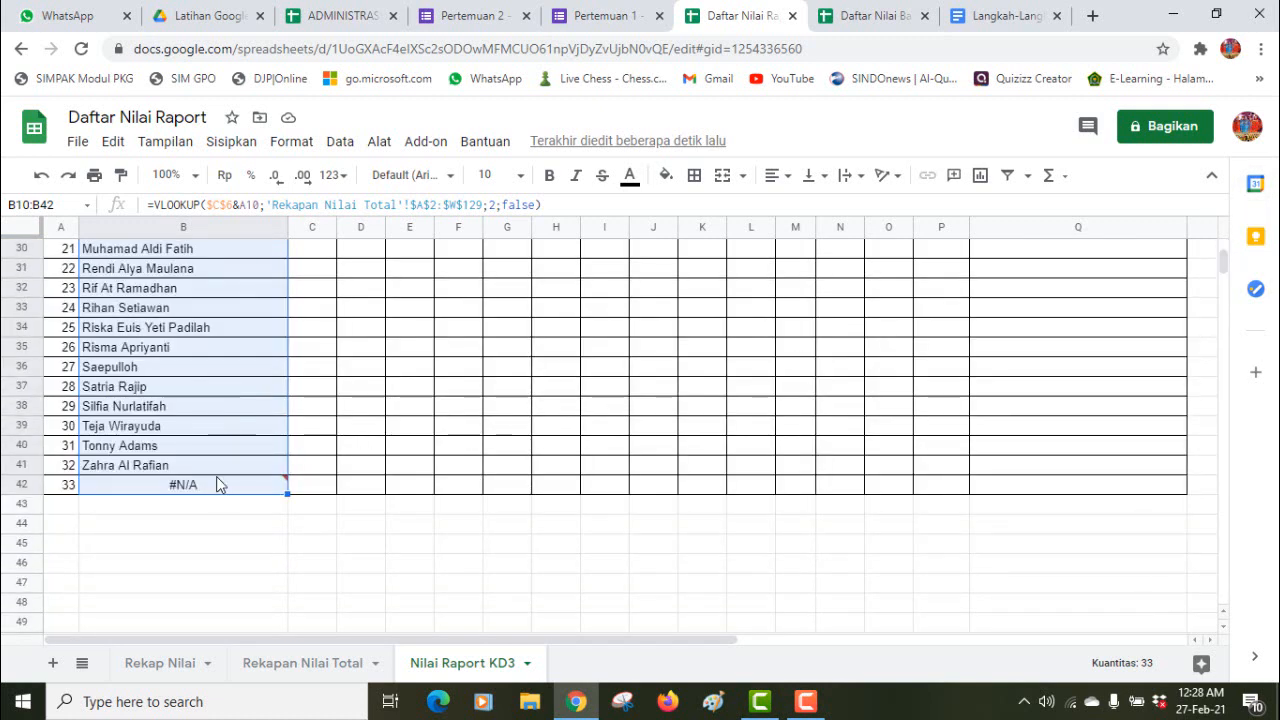
mouse_move(166, 489)
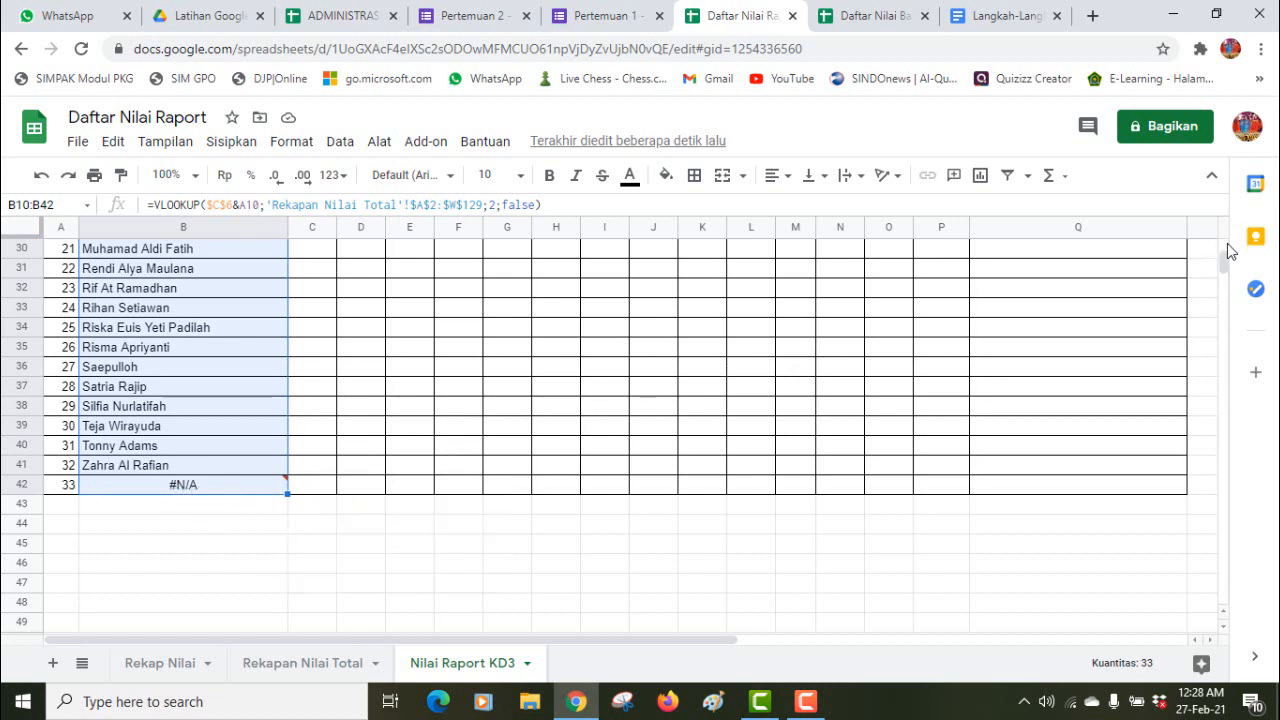
drag(1223, 252, 1224, 248)
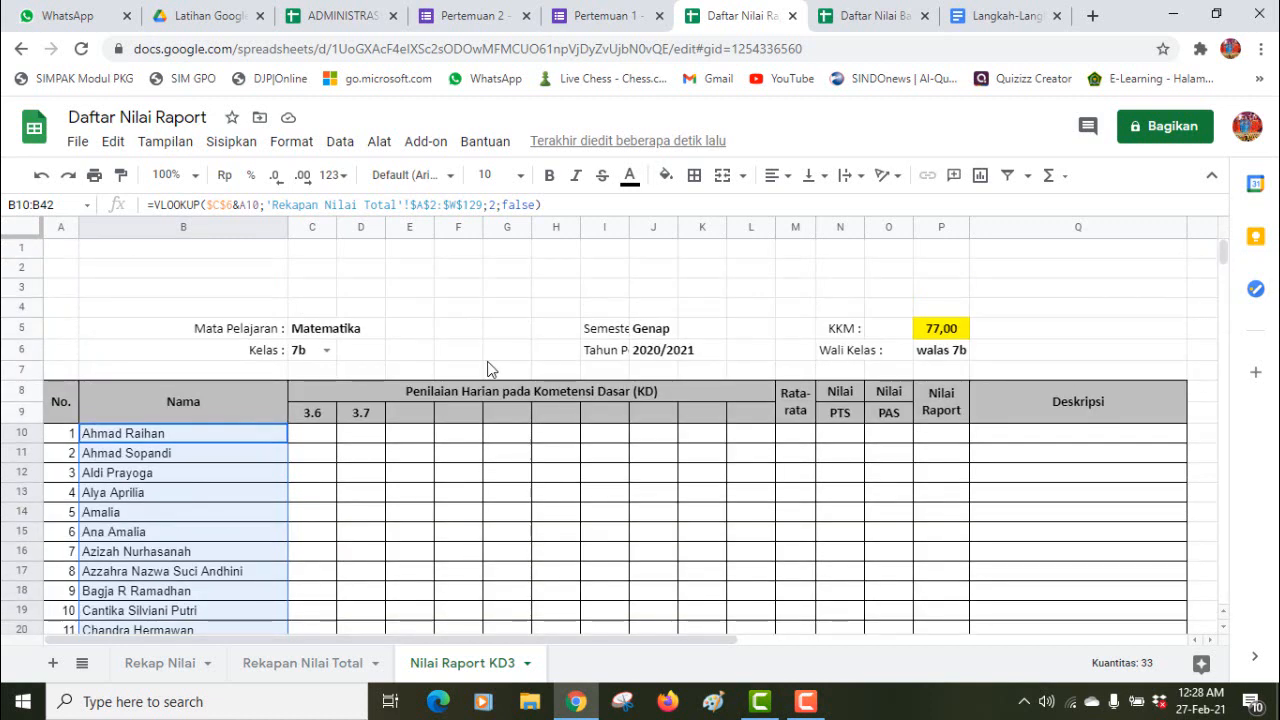
Step: Wrap the VLOOKUP in B10 in IFERROR with an empty string "" as the value for errors
click(218, 450)
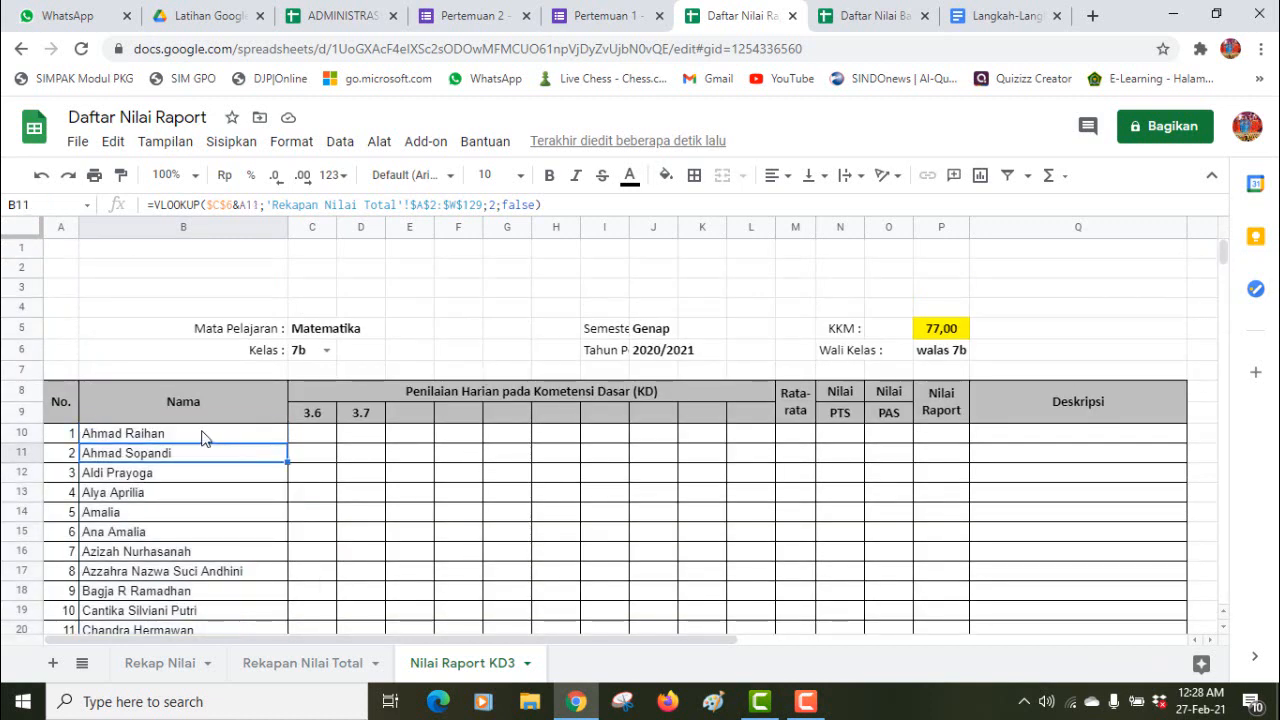
click(203, 437)
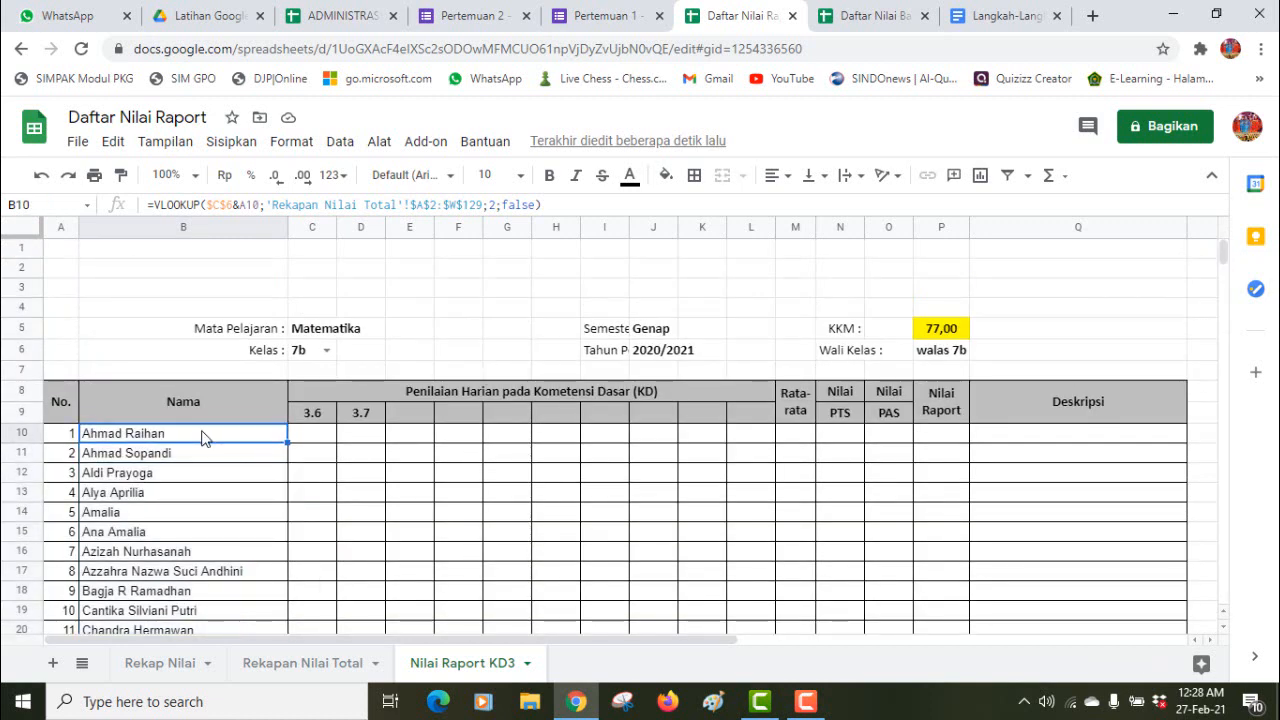
click(157, 207)
text(if)
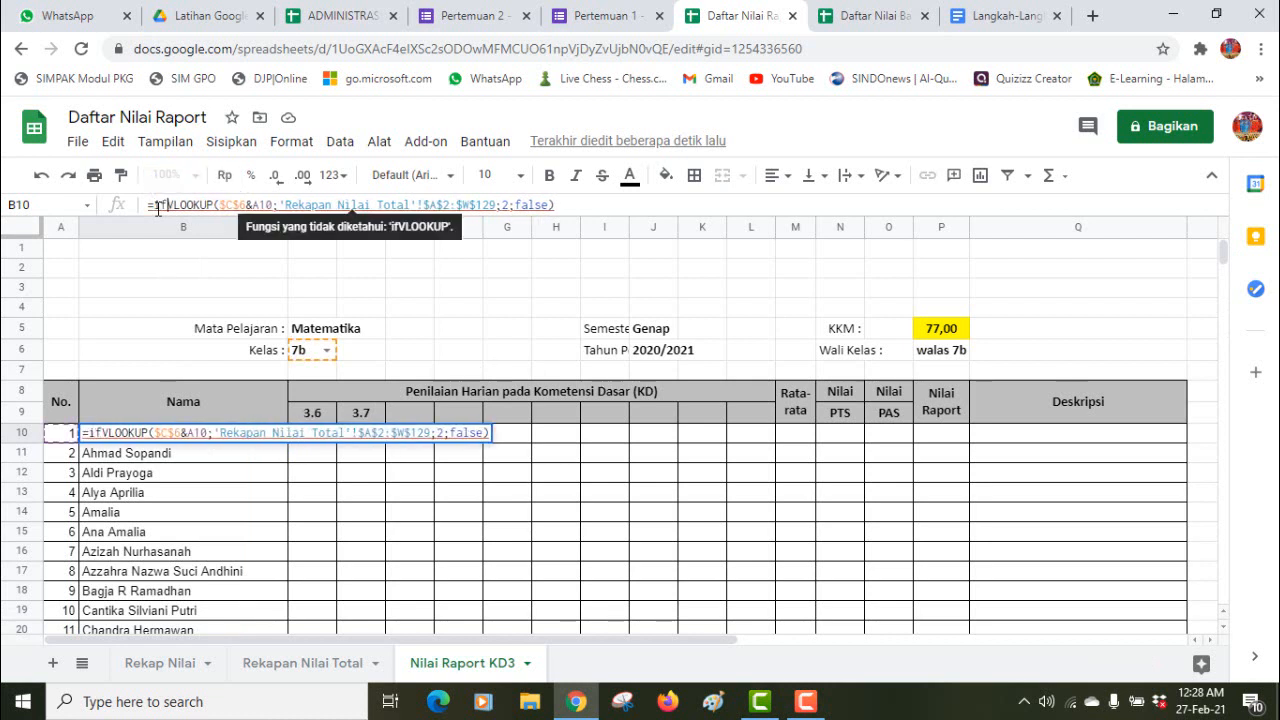
text(error)
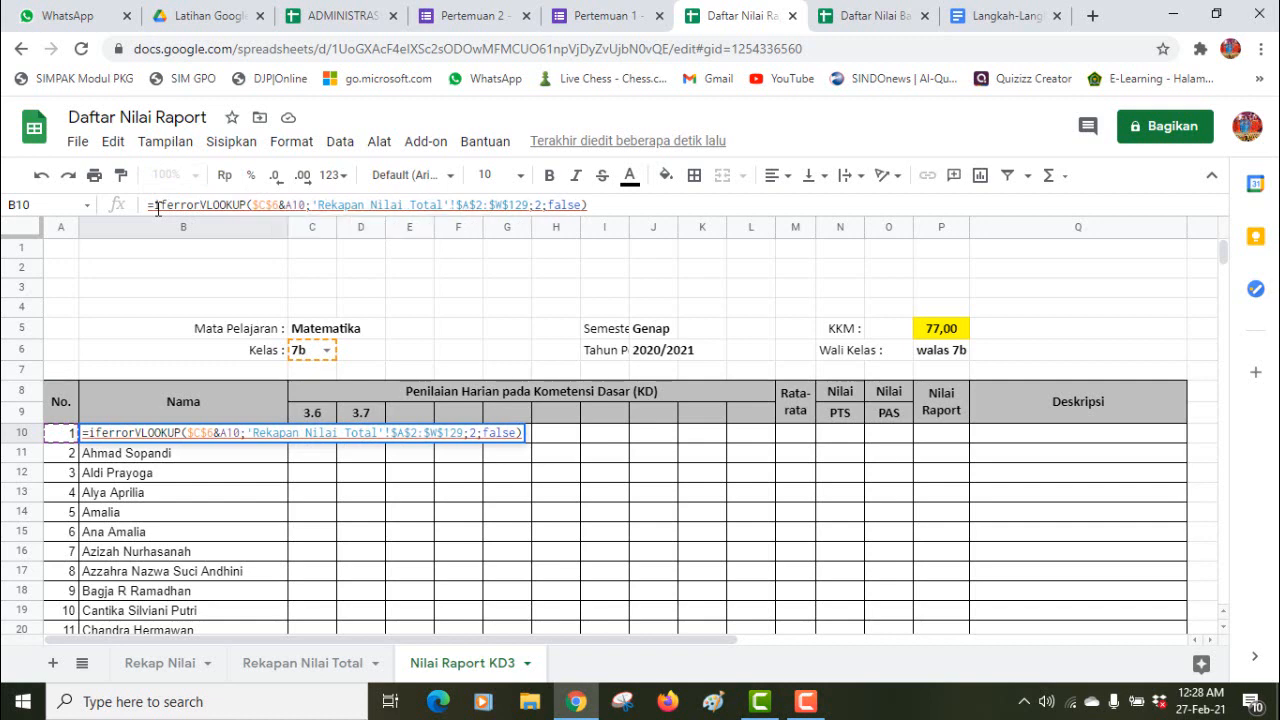
text(()
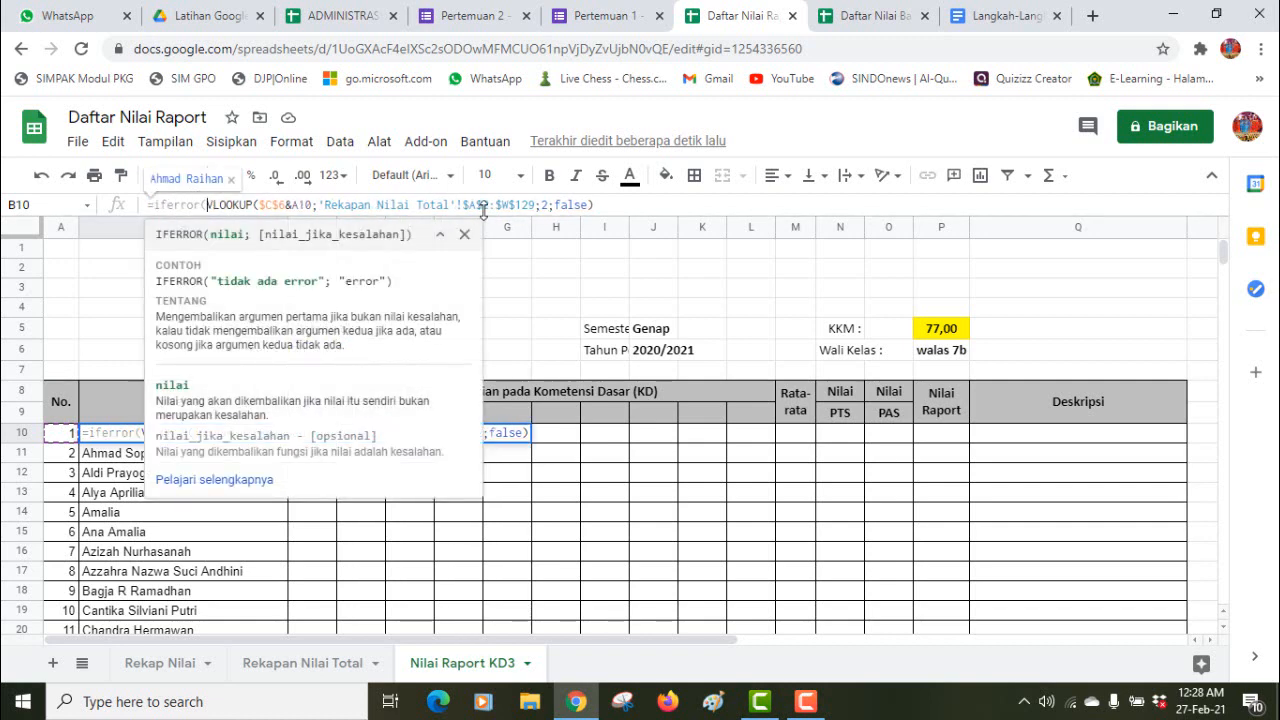
click(597, 204)
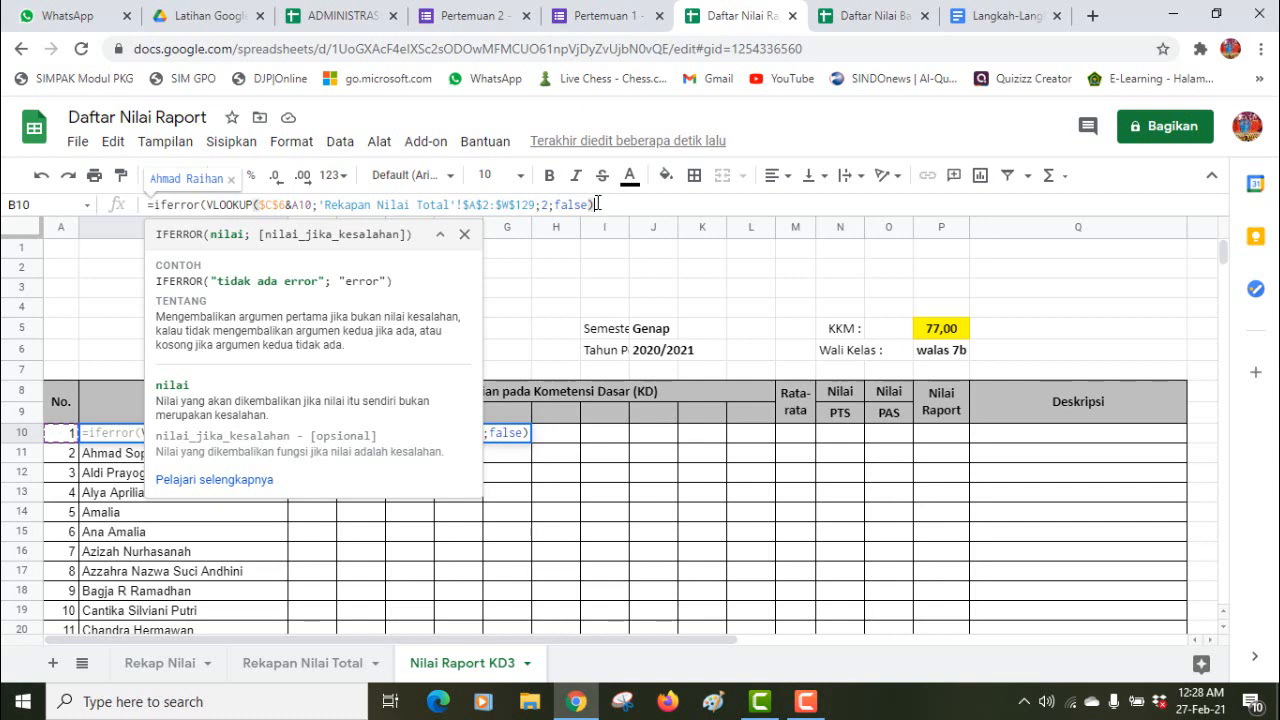
text(;)
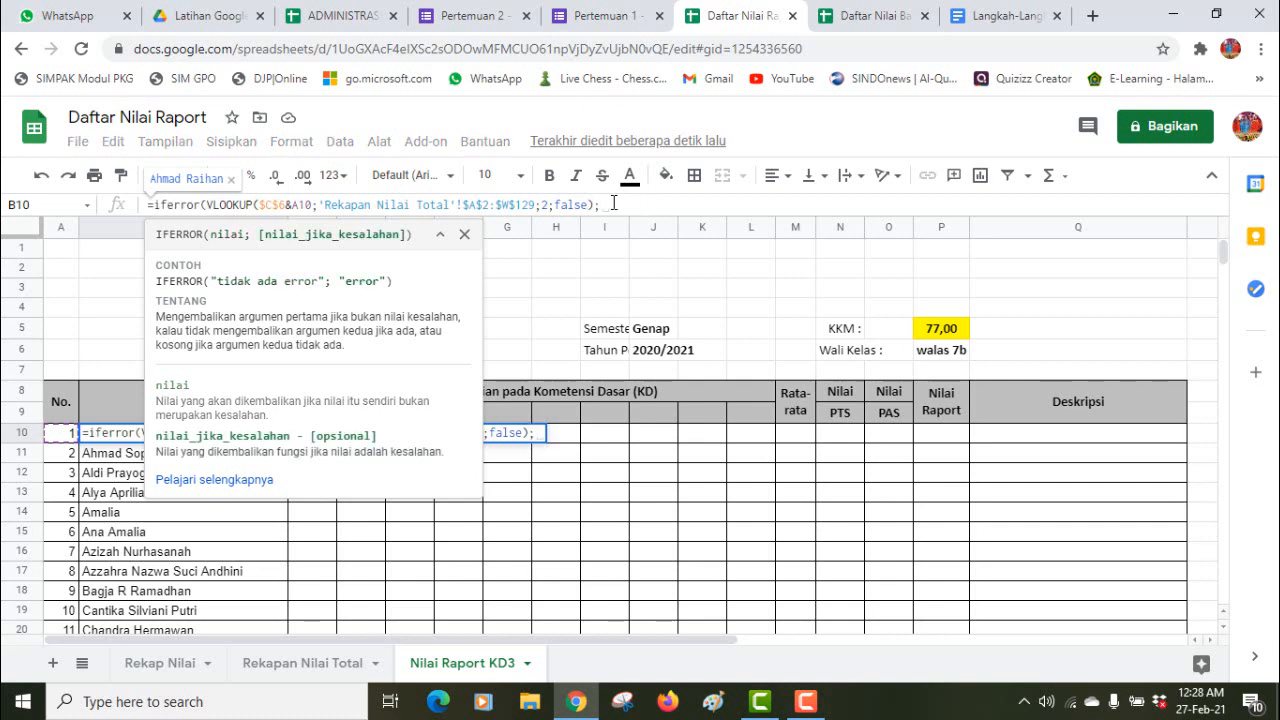
key(BackSpace)
text("")
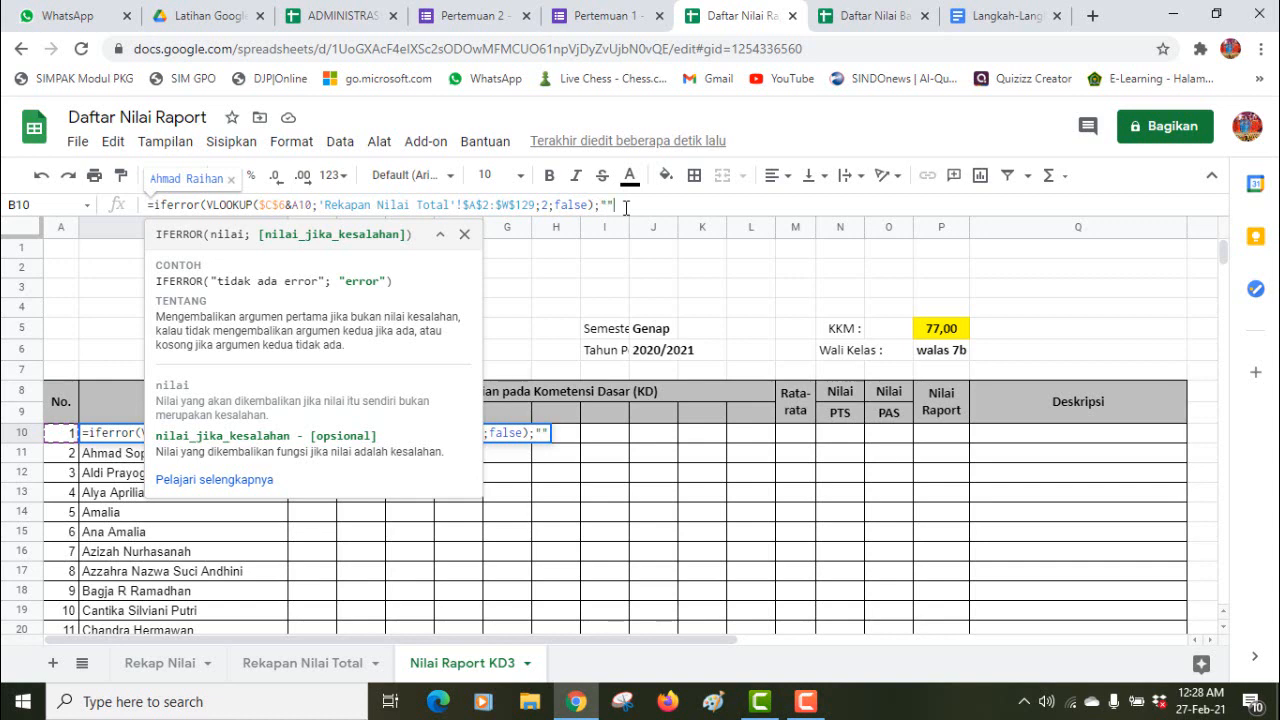
text())
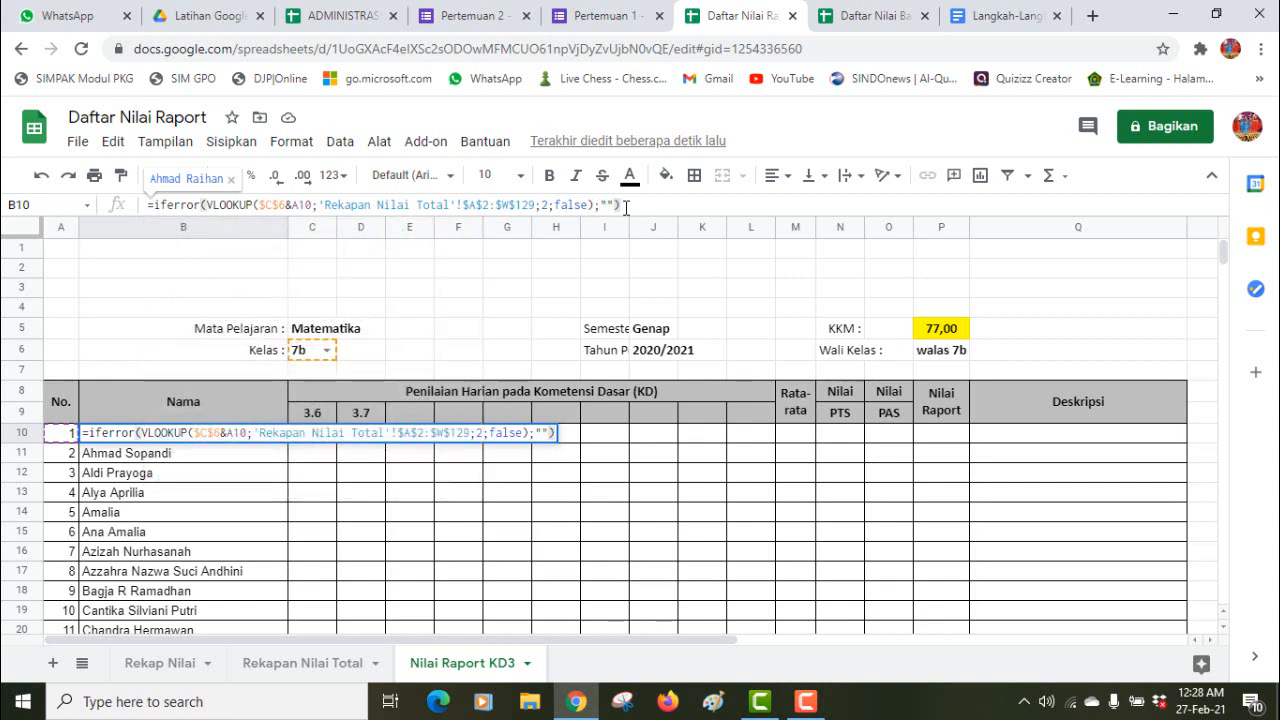
key(Return)
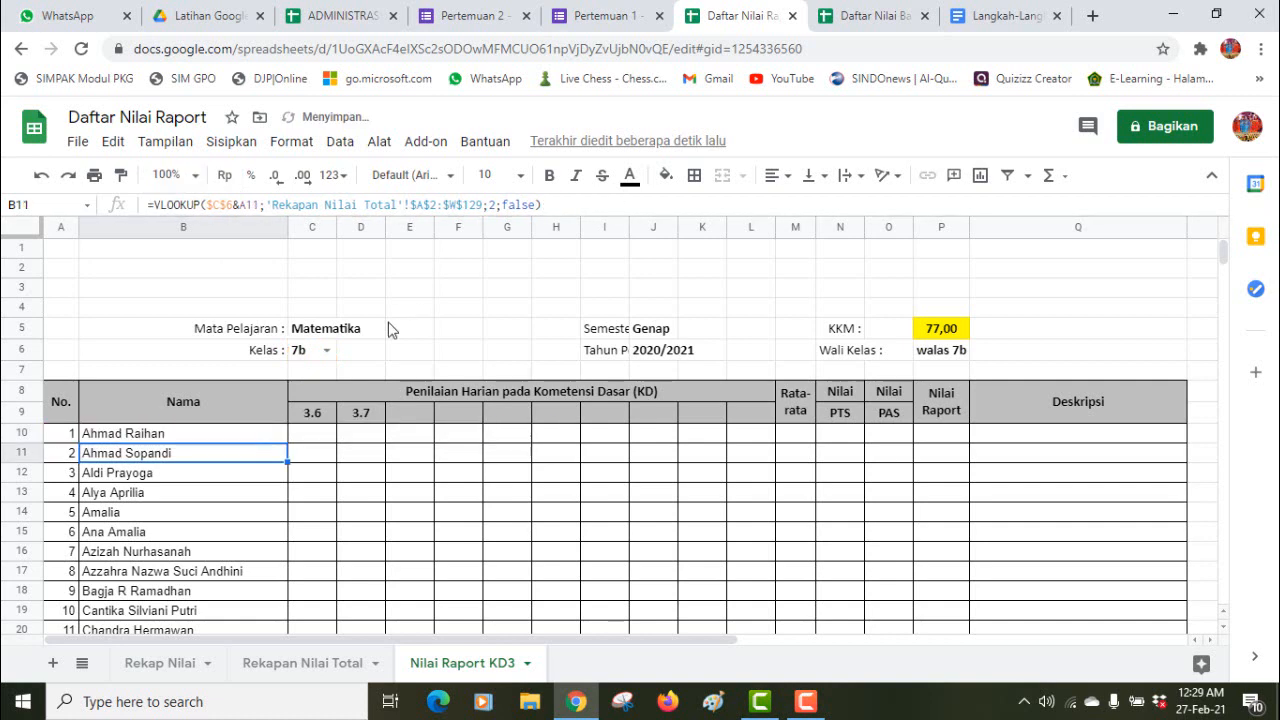
Step: Fill the IFERROR name formula from B10 down through B42 and set the class to 7a
click(217, 440)
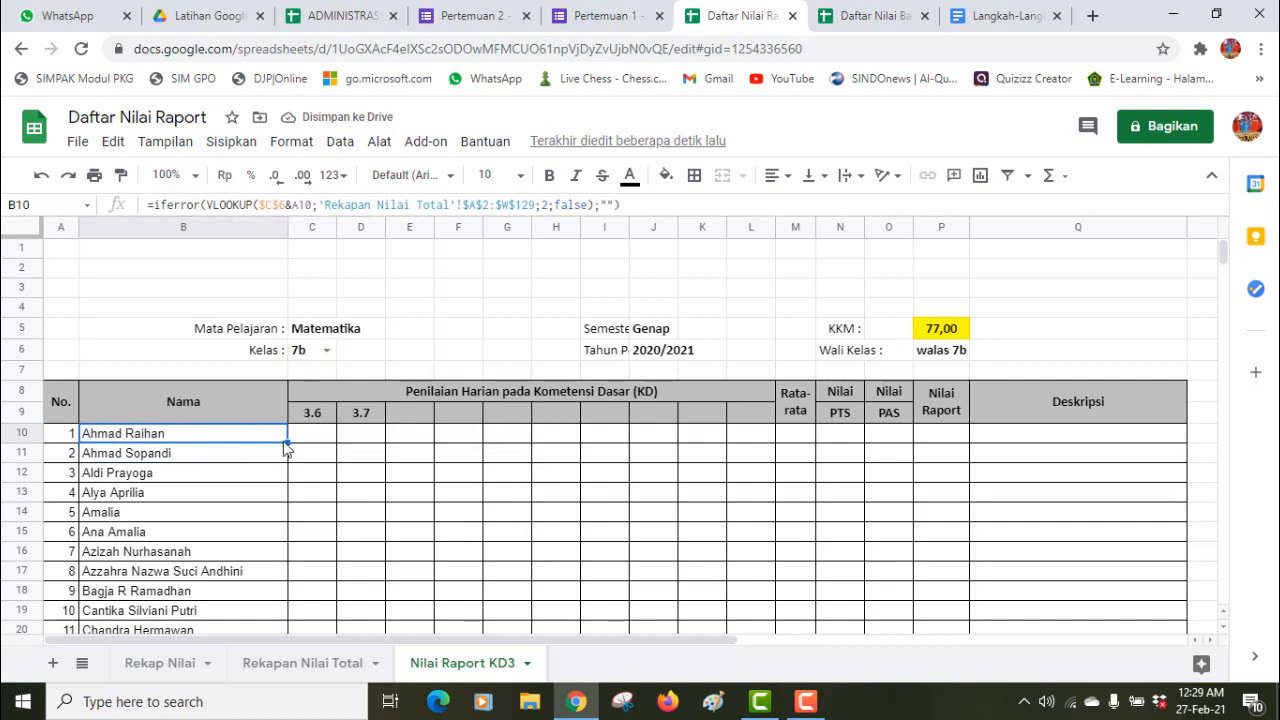
drag(285, 441, 250, 607)
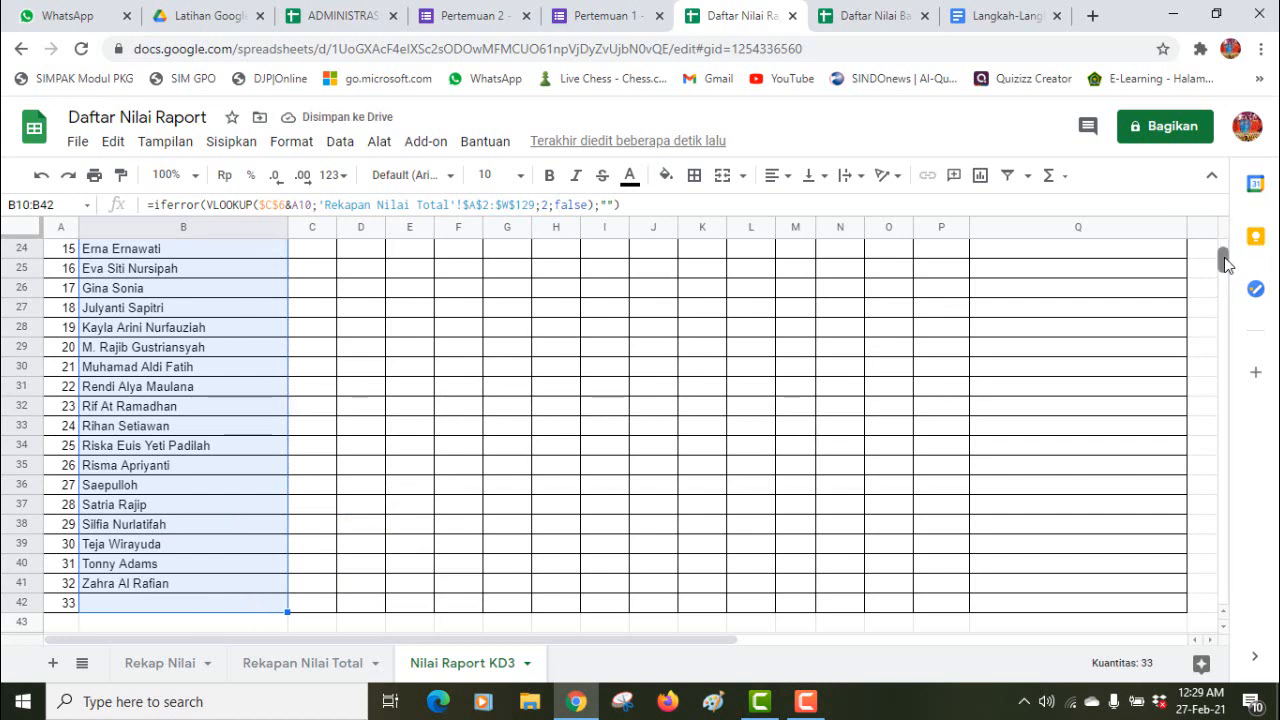
drag(1224, 258, 1224, 248)
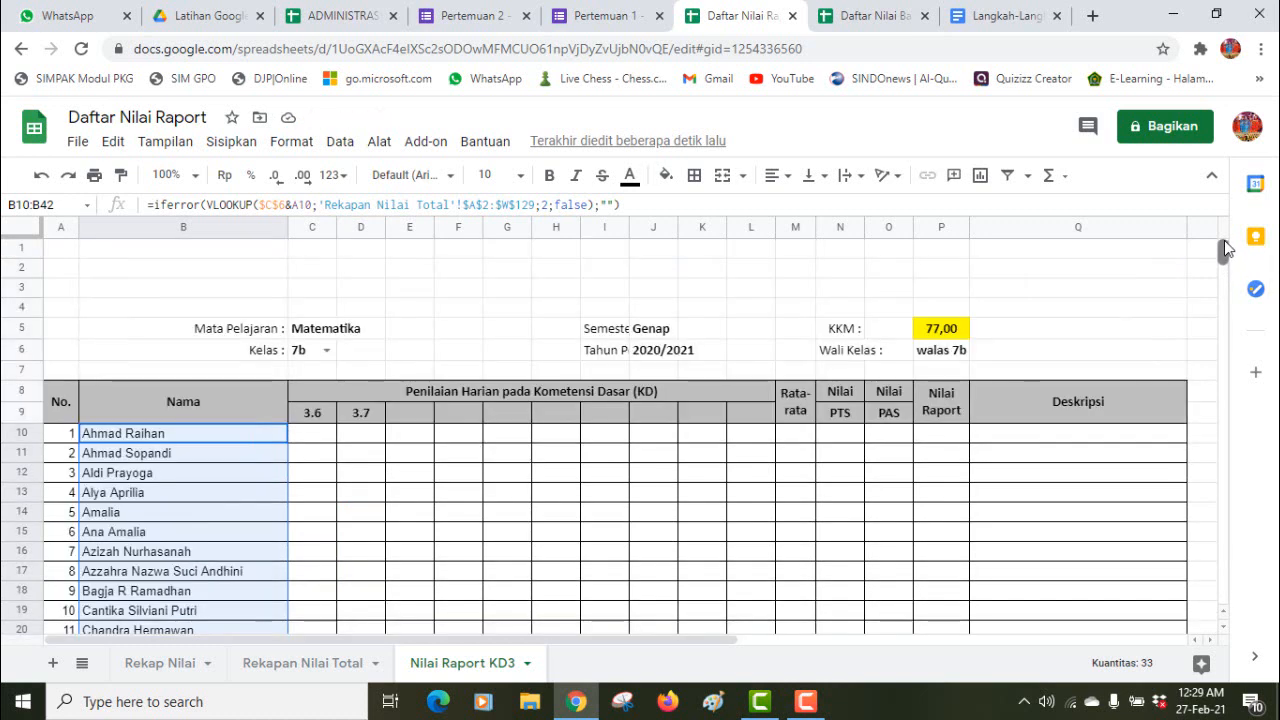
click(327, 351)
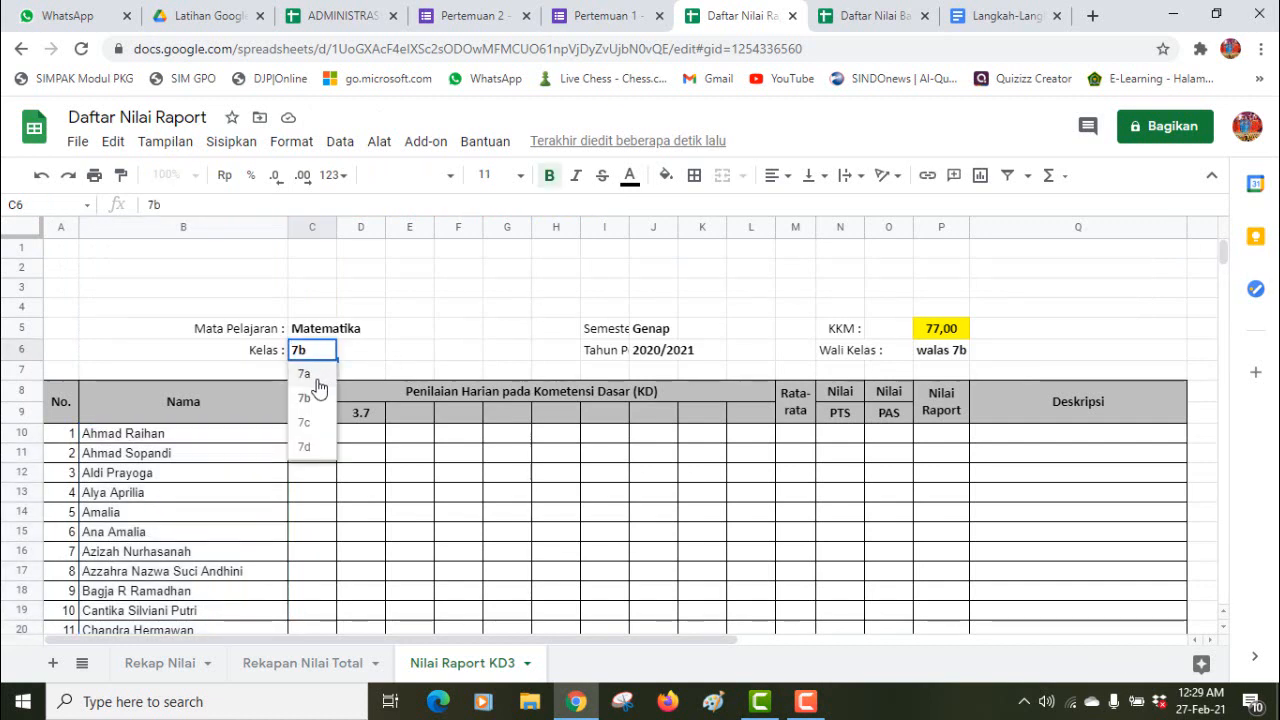
click(312, 376)
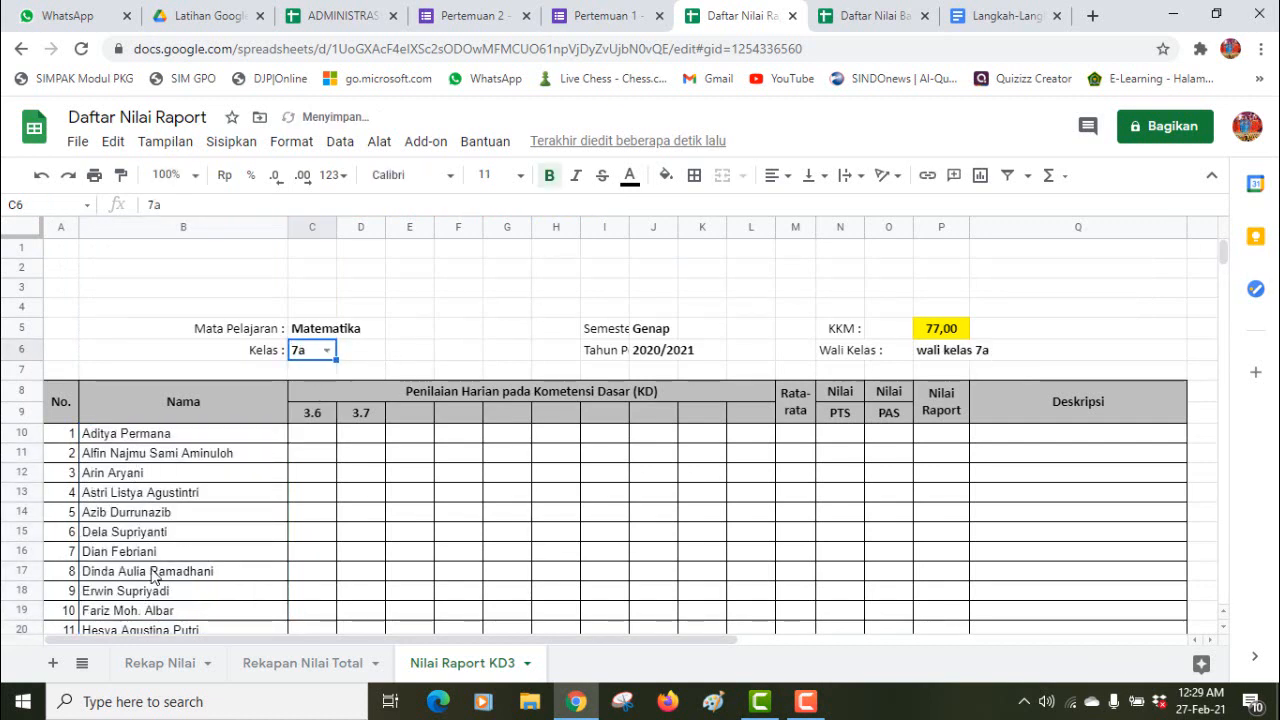
Step: Switch the class to 7b, 7c and finally 7d, checking the homeroom teacher and student list for each
click(327, 351)
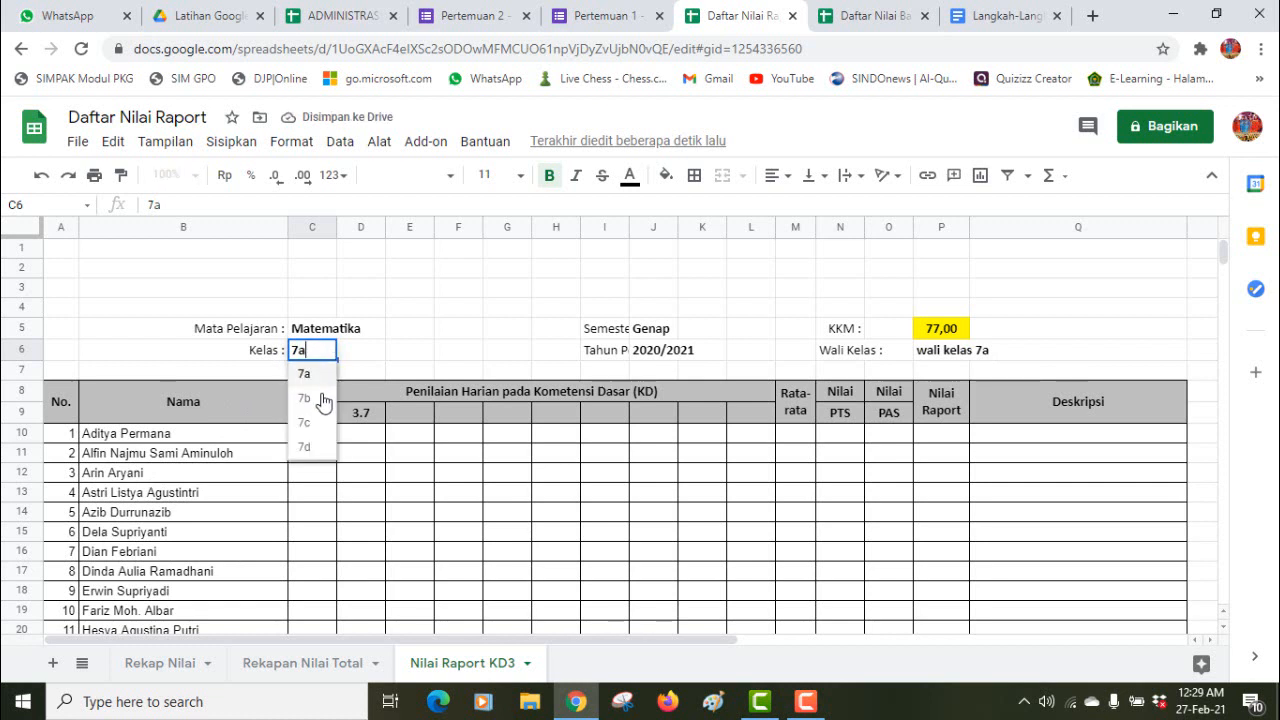
click(322, 399)
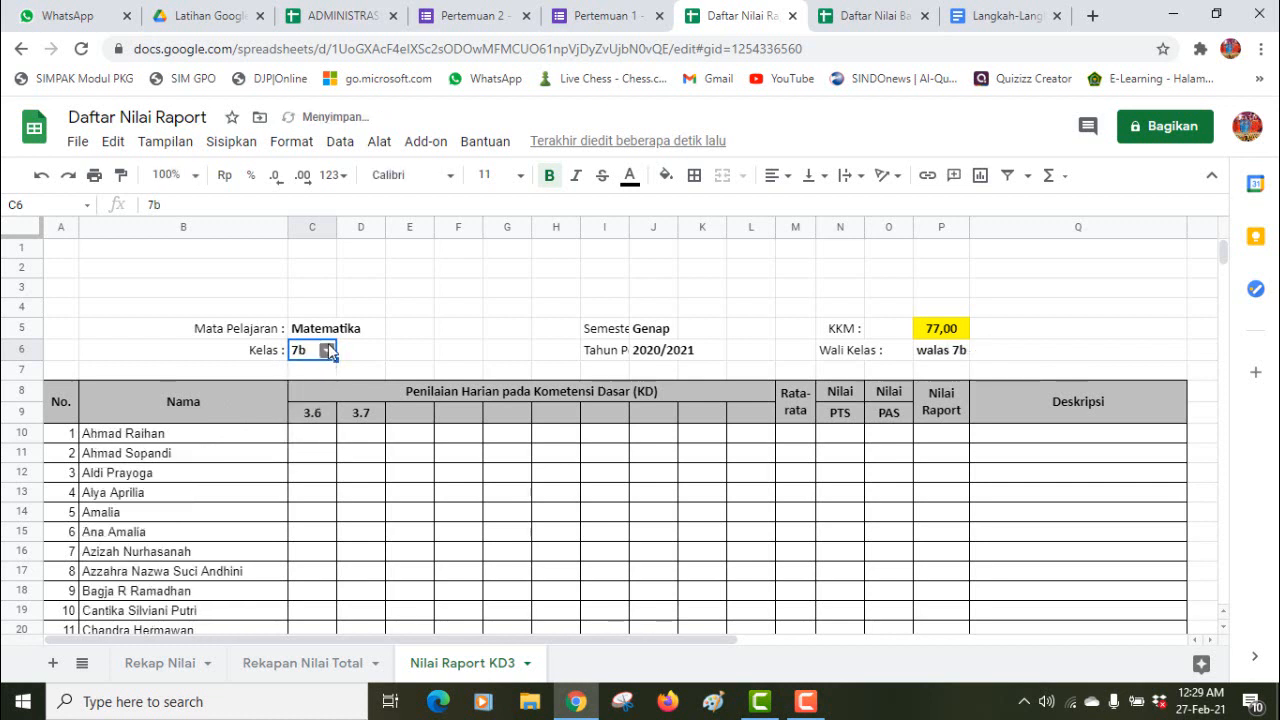
click(329, 345)
click(306, 422)
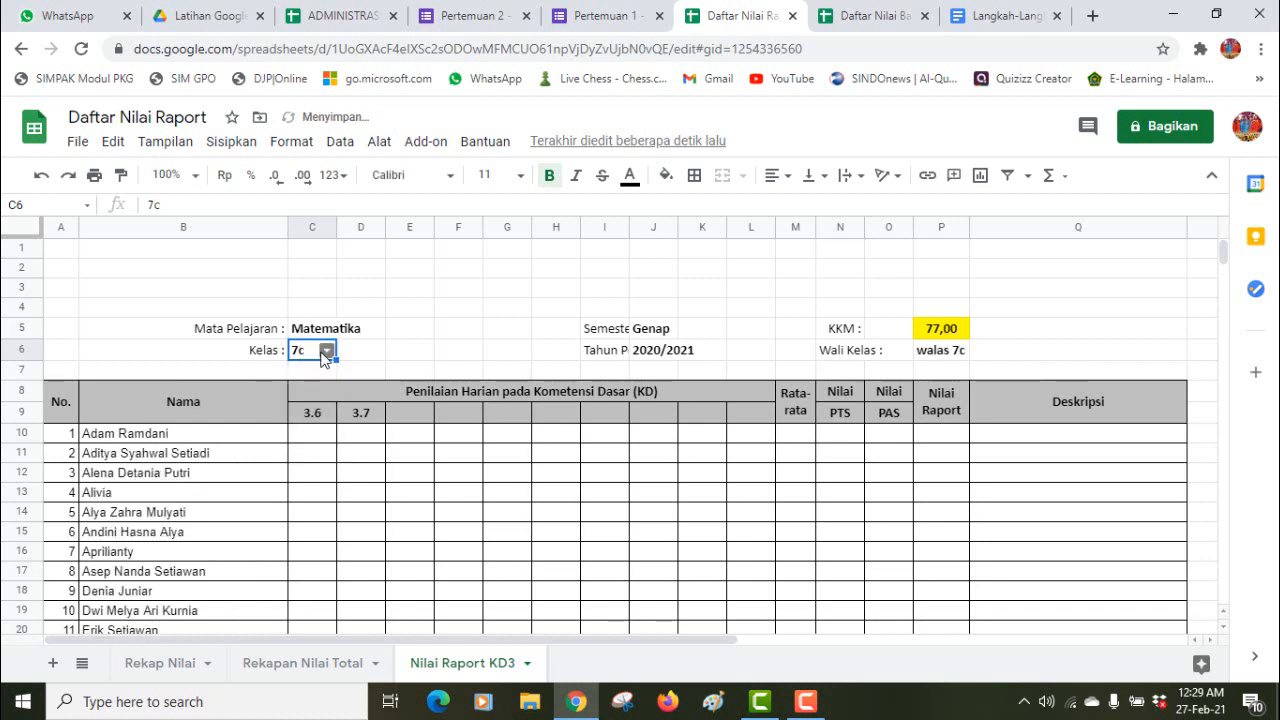
click(326, 350)
click(306, 447)
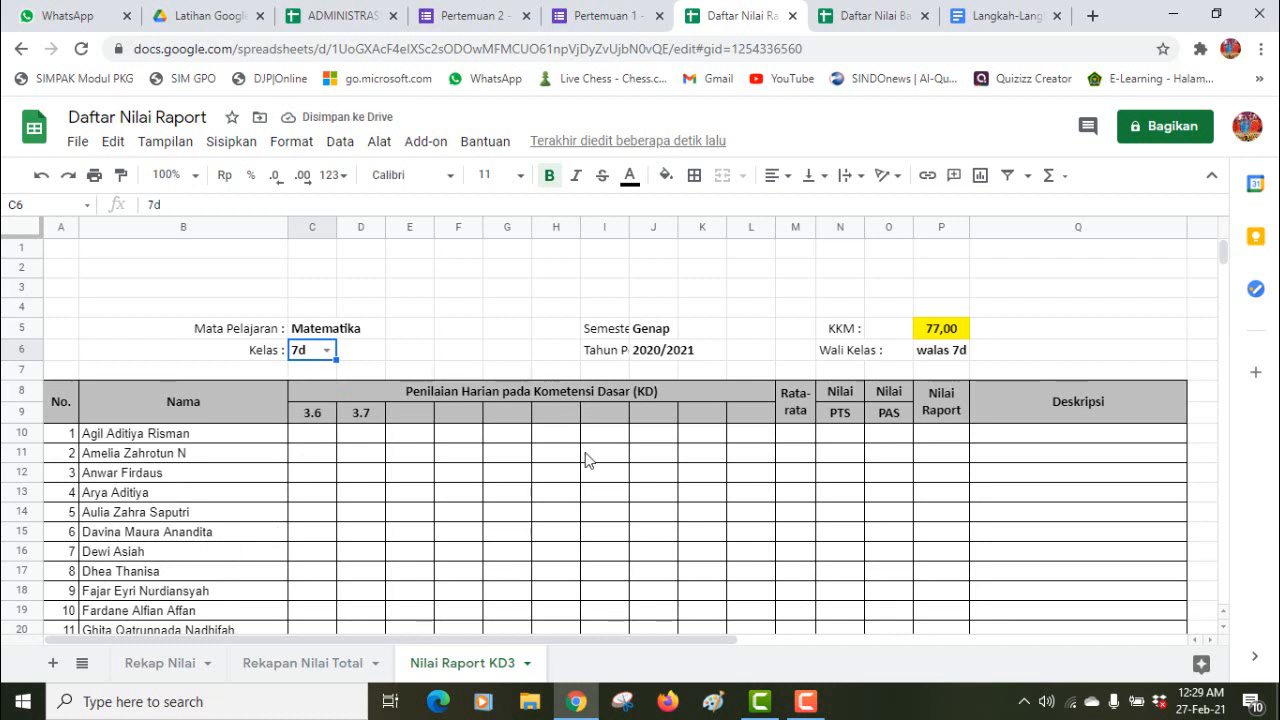
Step: Review the KD headings 3.6 and 3.7 and the empty heading cell beside them in row 9
click(330, 436)
click(318, 418)
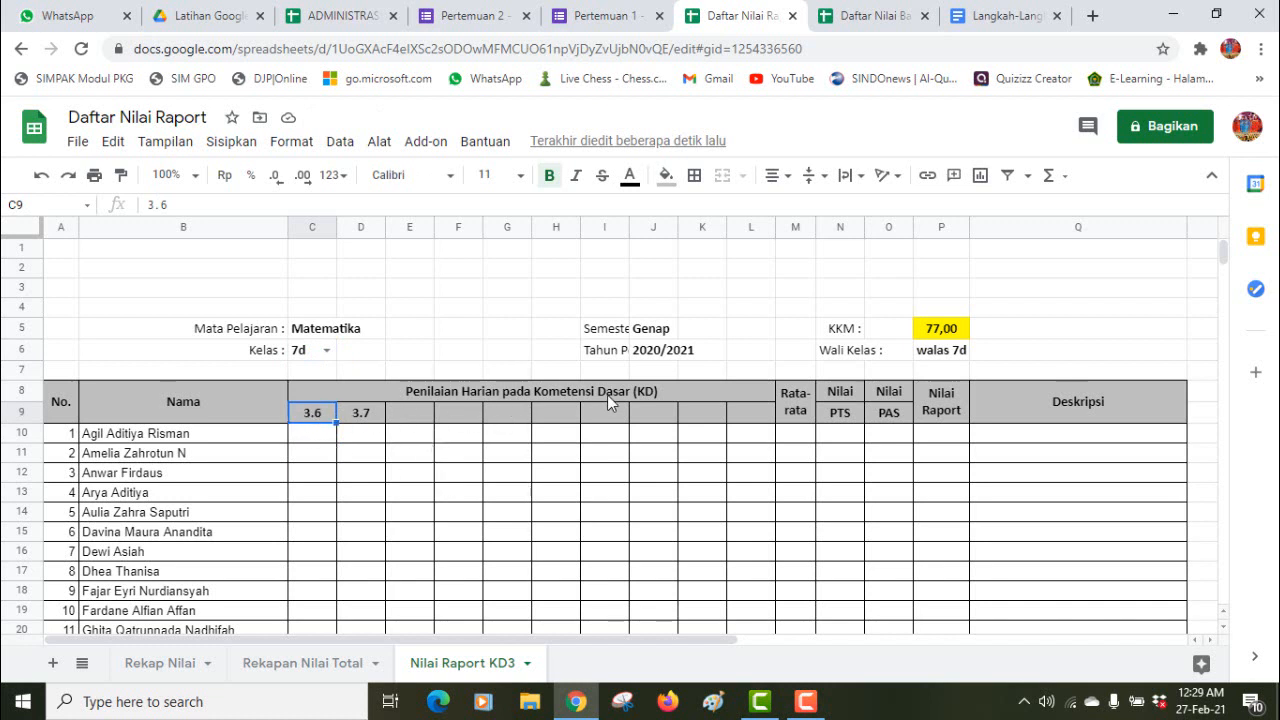
click(369, 418)
click(320, 418)
click(356, 419)
click(411, 420)
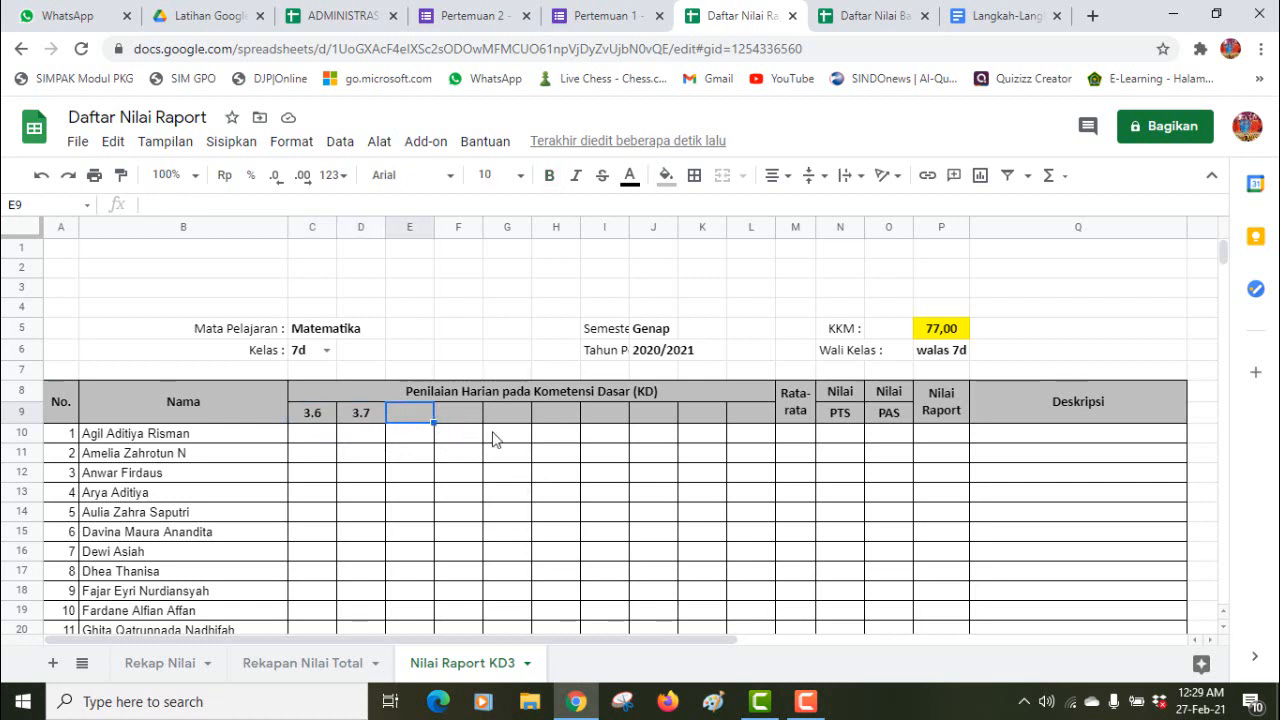
click(311, 420)
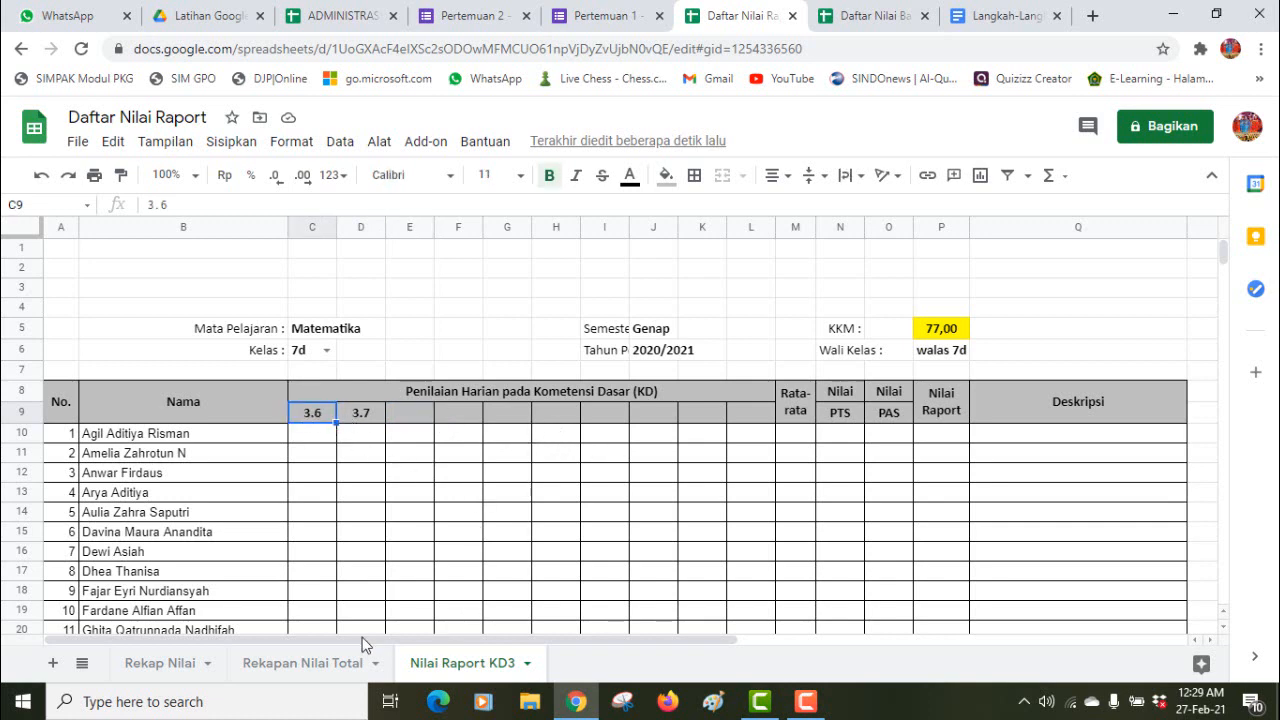
Step: Examine the Rekap Nilai scores and the first student's N. Tgs 1 to N. Tgs 5 cells in Rekapan Nilai Total against the report's KD columns
click(292, 663)
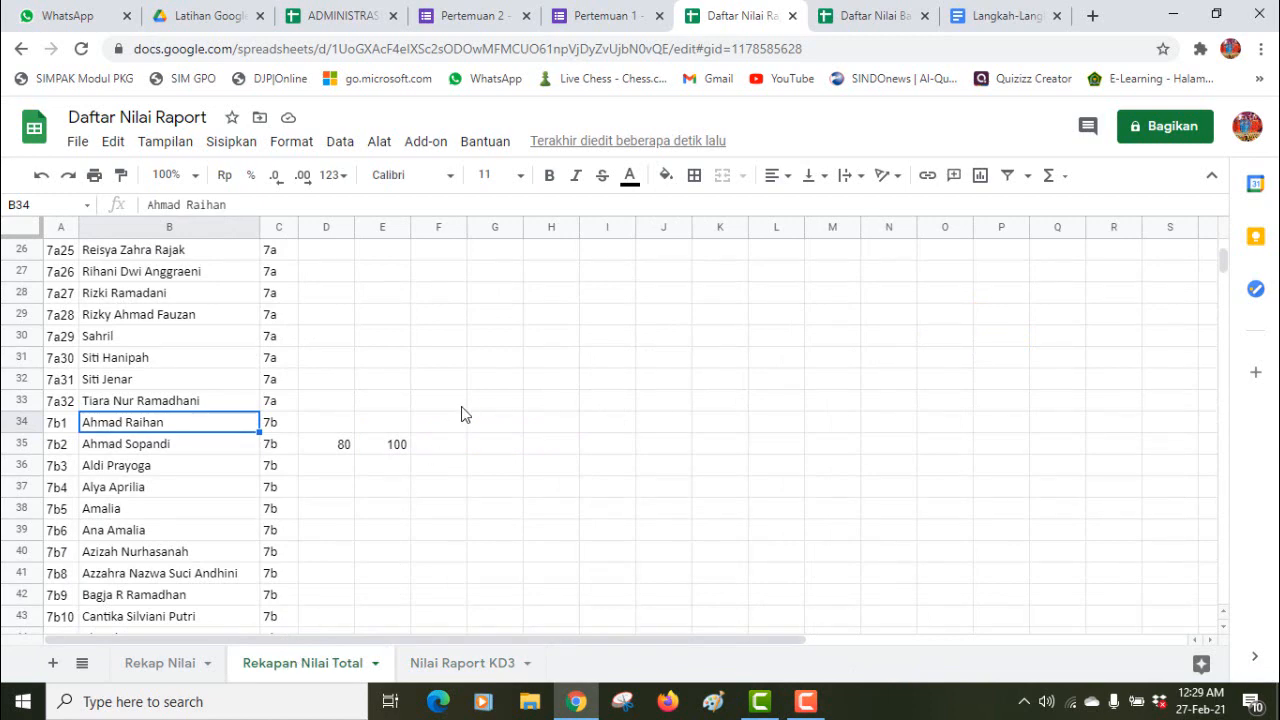
click(447, 665)
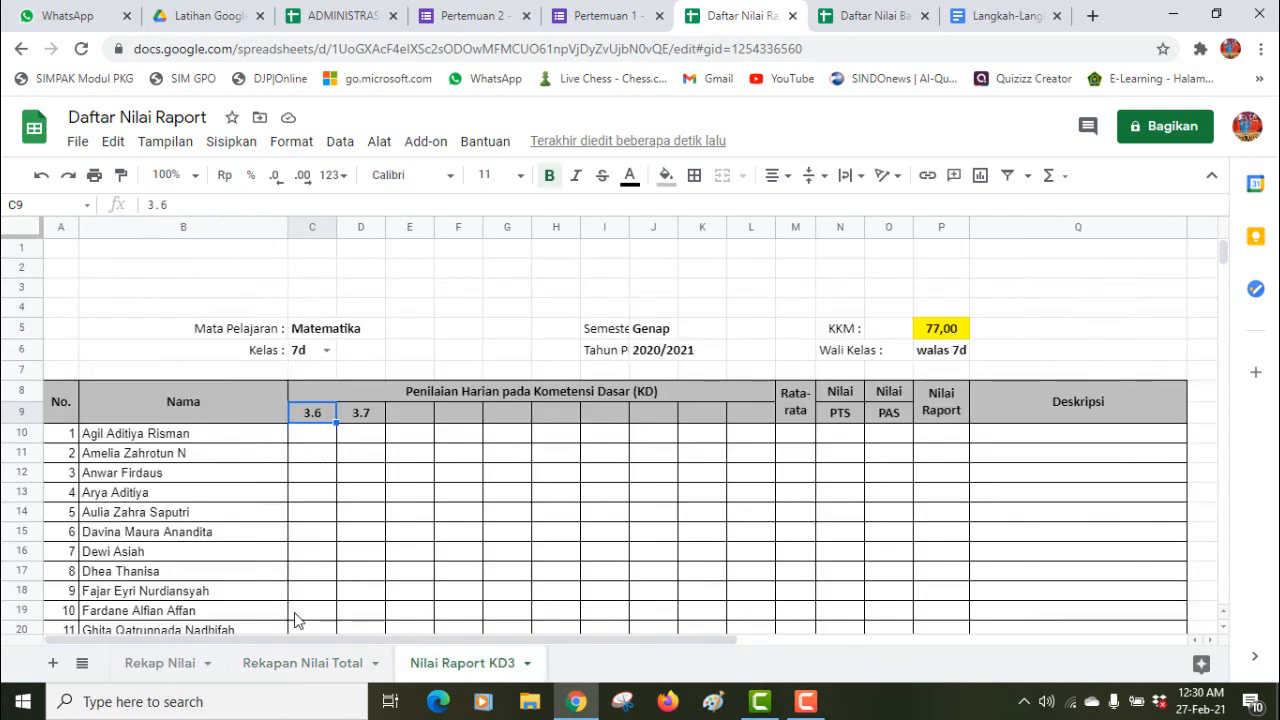
click(170, 675)
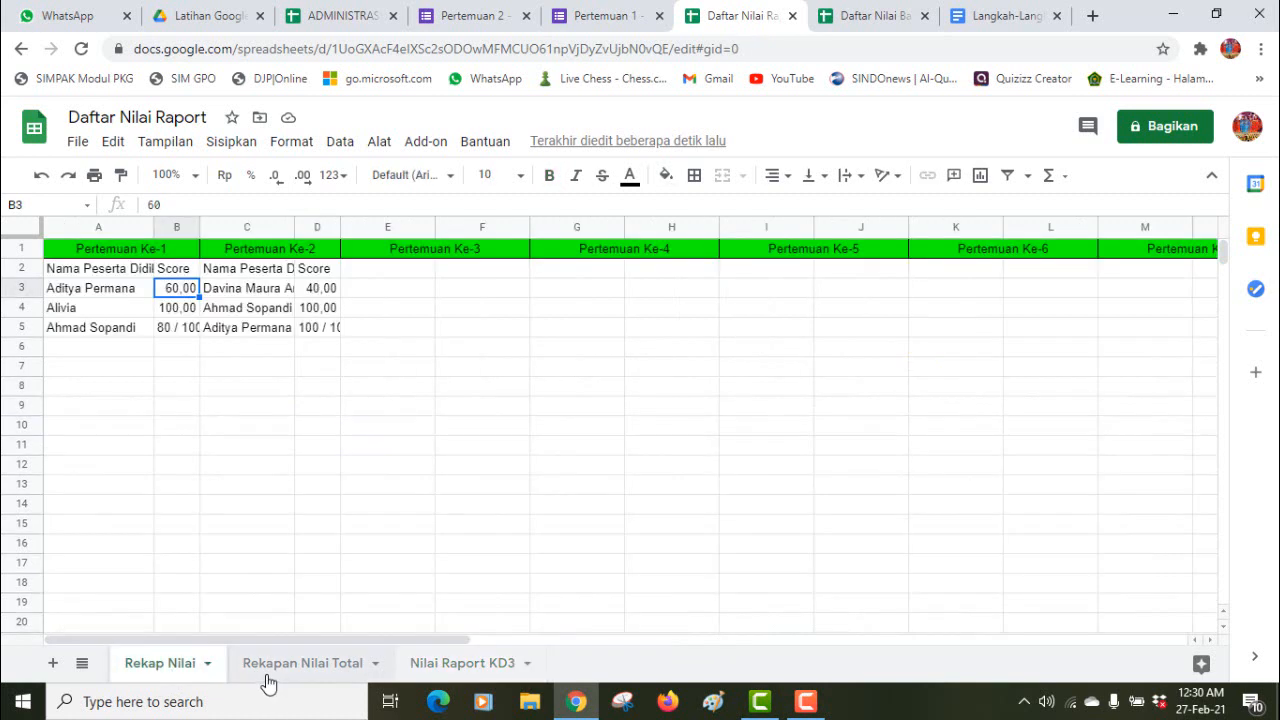
click(272, 675)
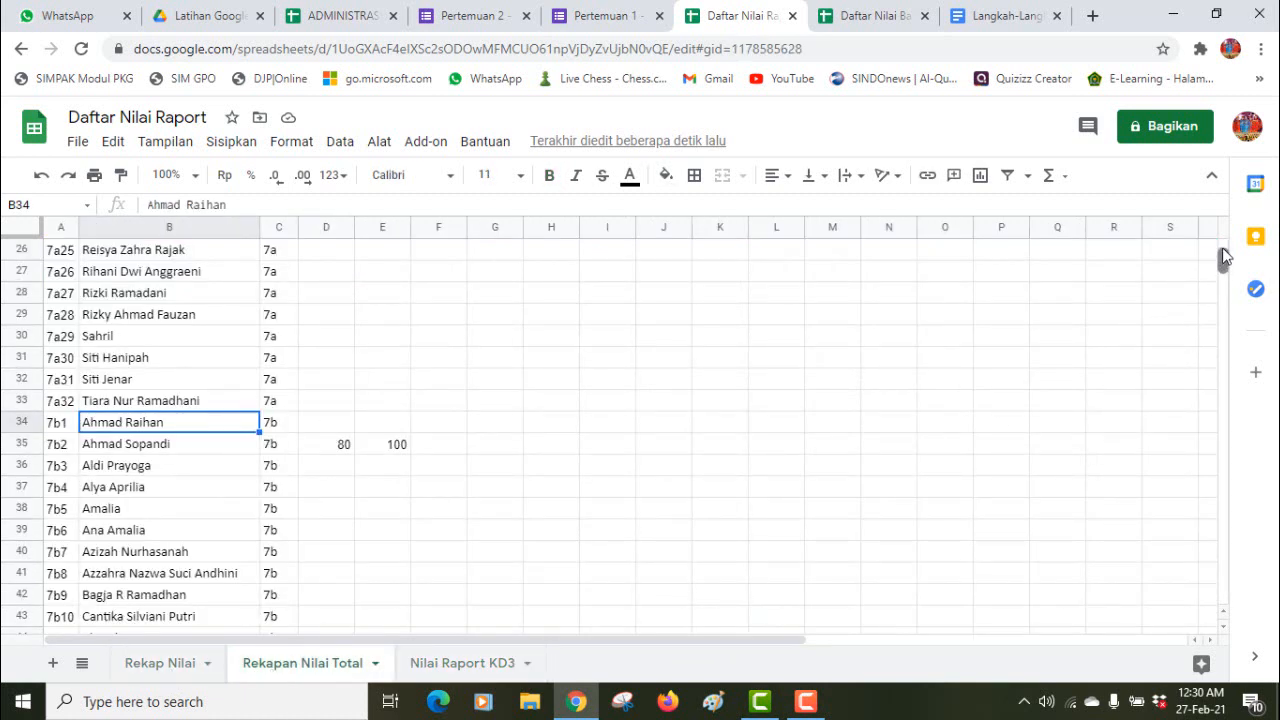
drag(1221, 255, 1221, 240)
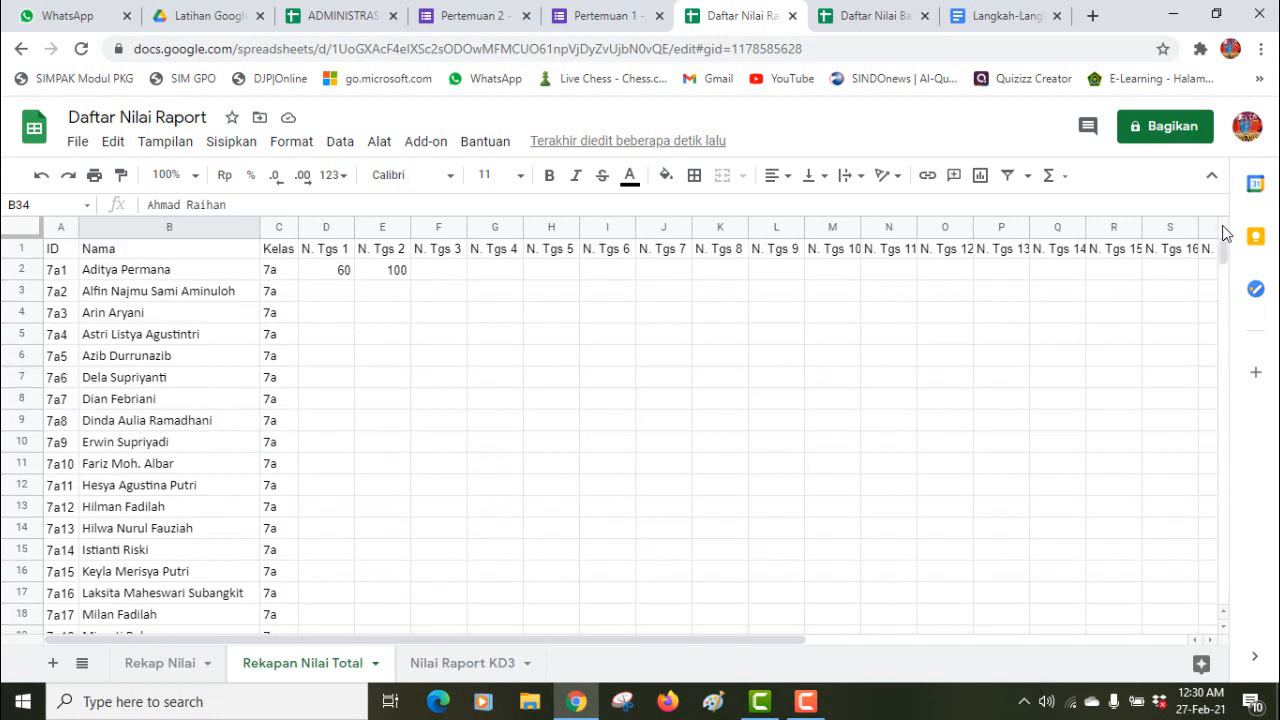
drag(343, 271, 383, 274)
click(328, 273)
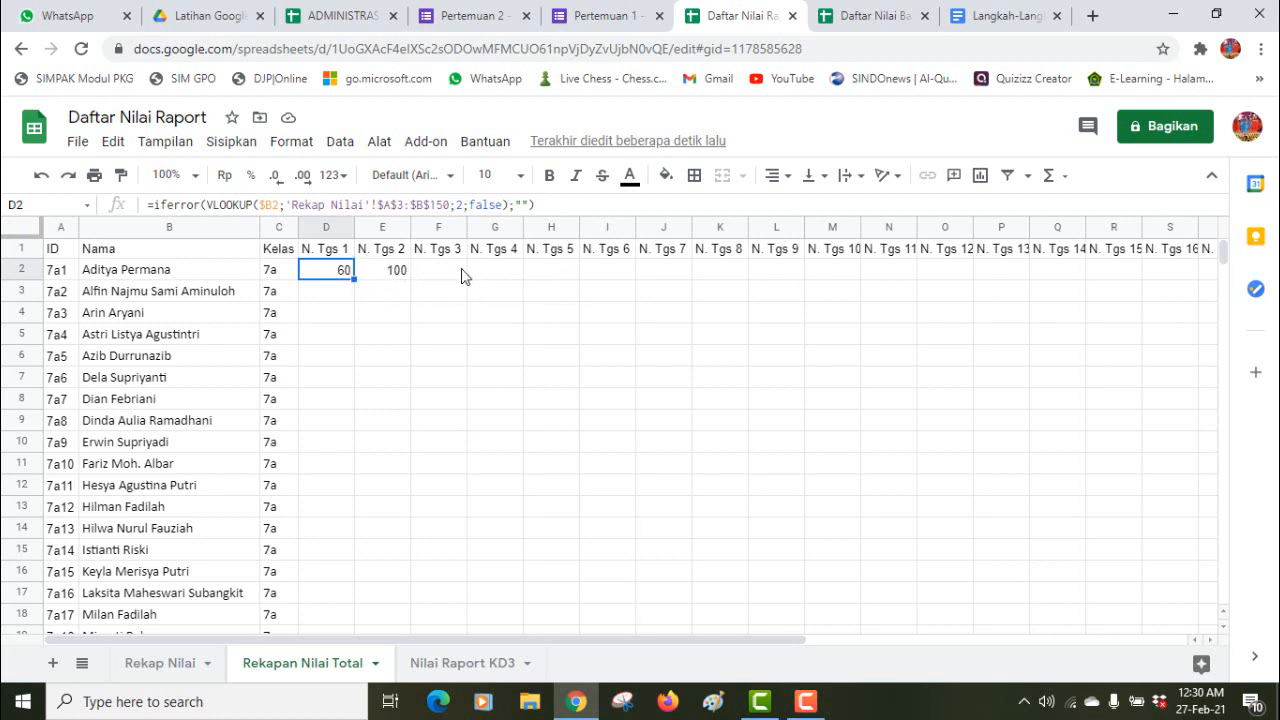
click(546, 270)
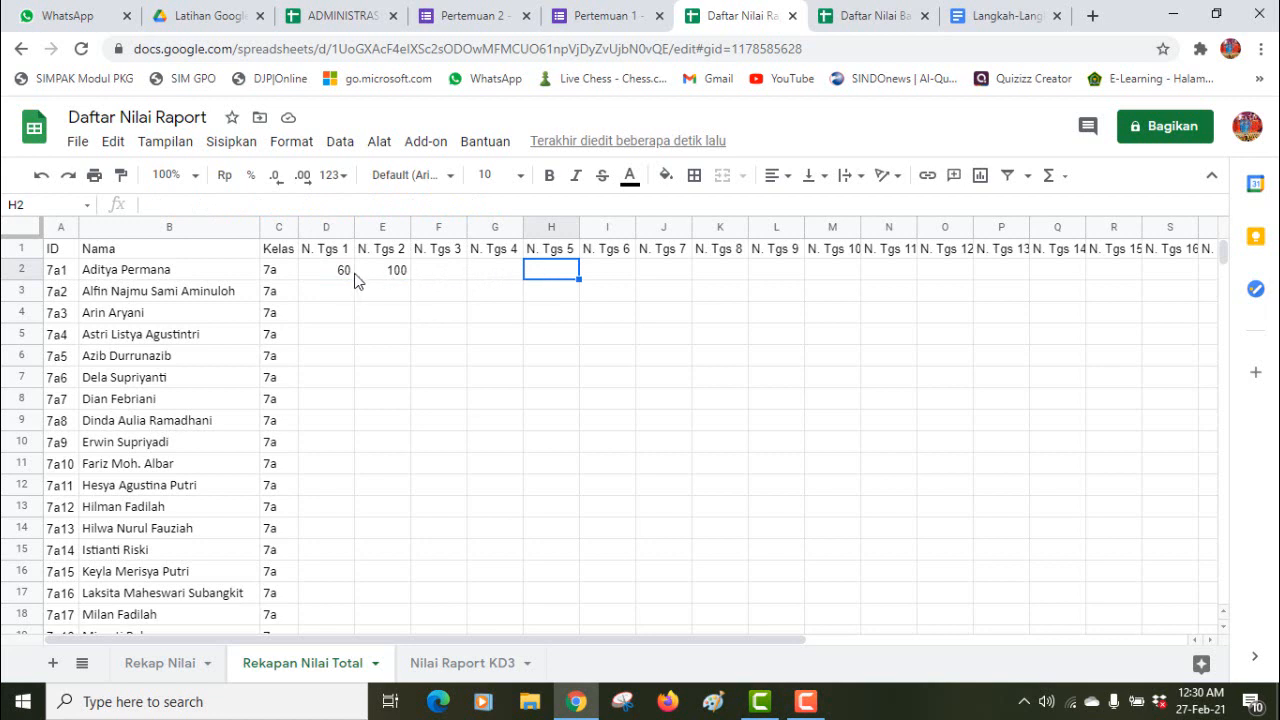
drag(344, 278, 558, 276)
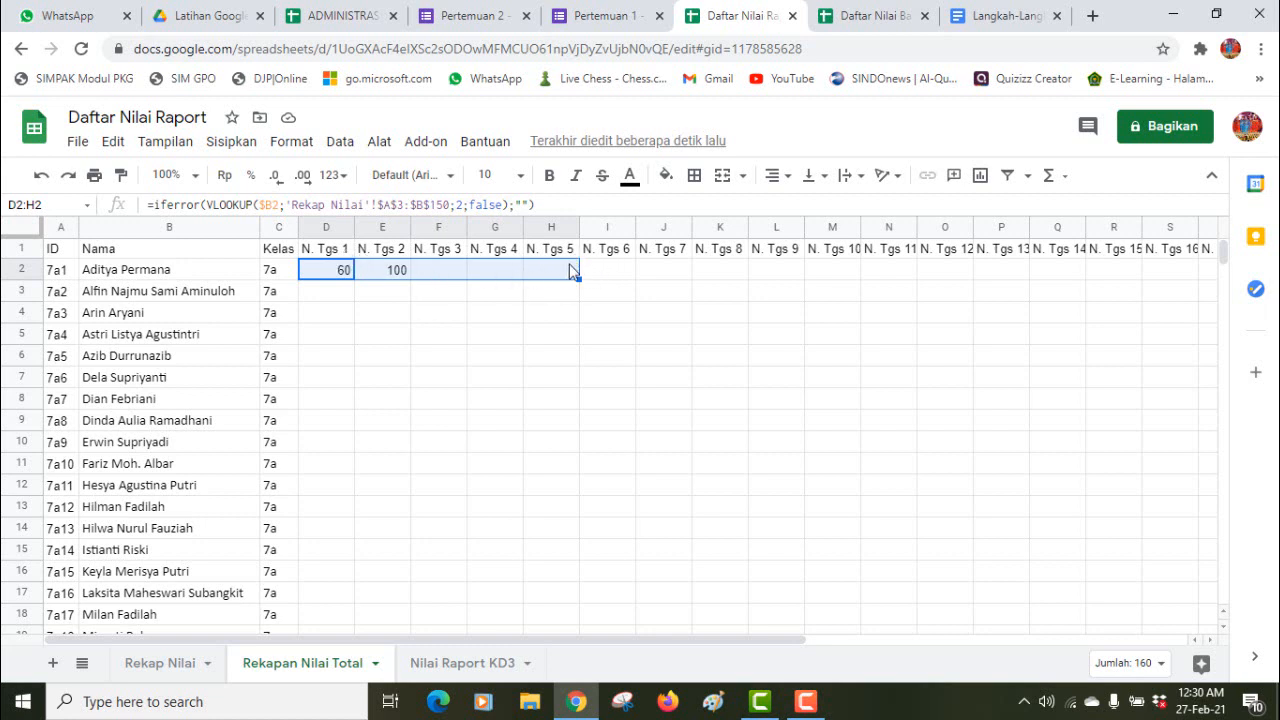
click(424, 668)
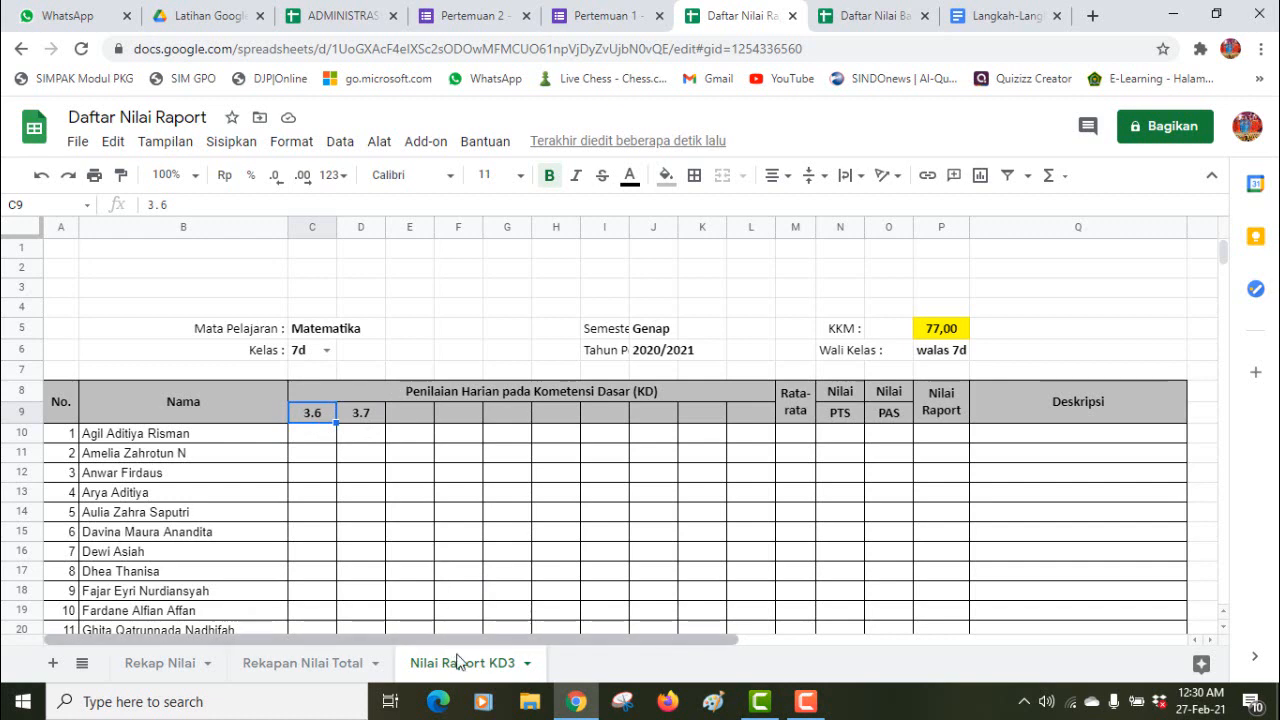
click(326, 665)
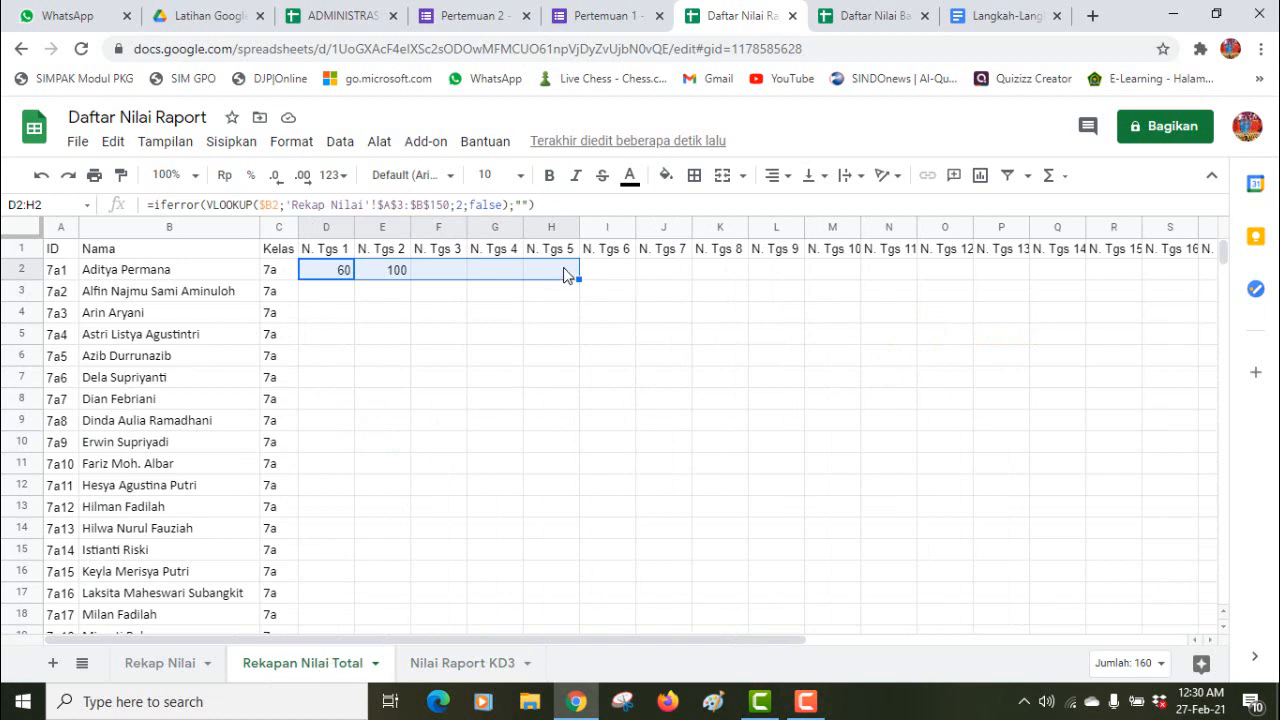
Step: Replace the N. Tgs 6 heading in I1 of Rekapan Nilai Total with NKD
click(612, 249)
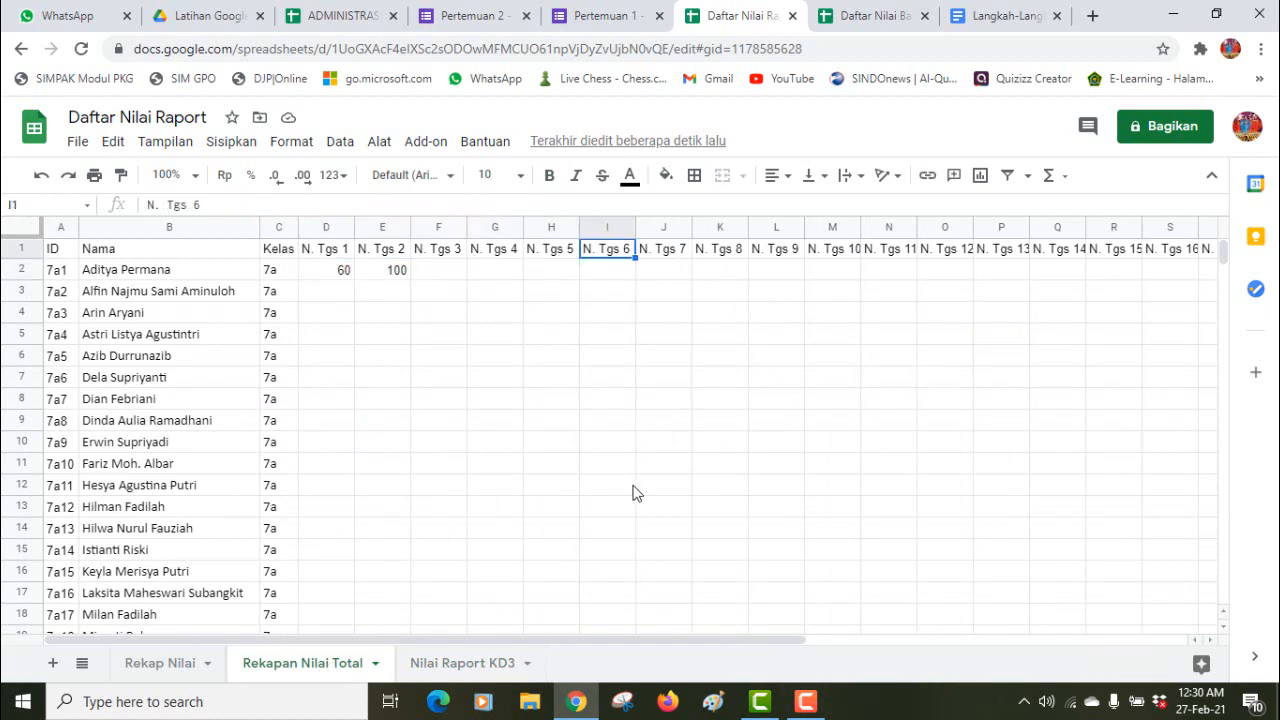
key(Delete)
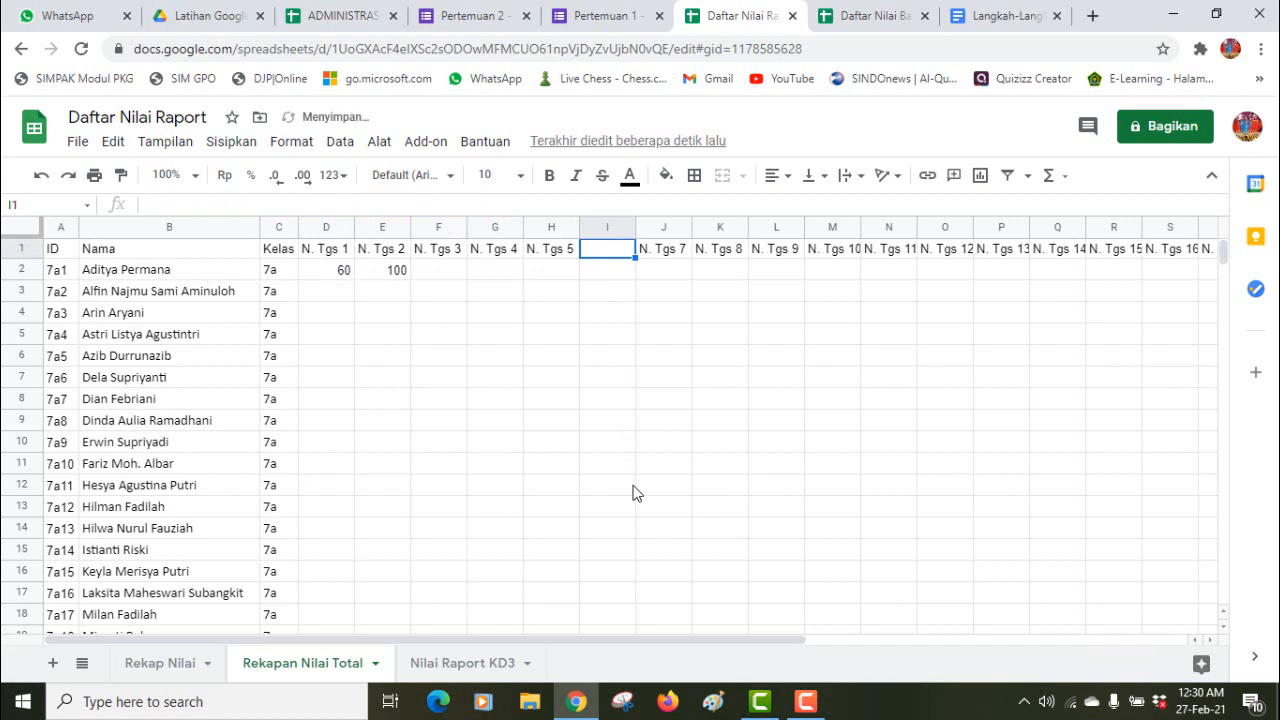
text(N)
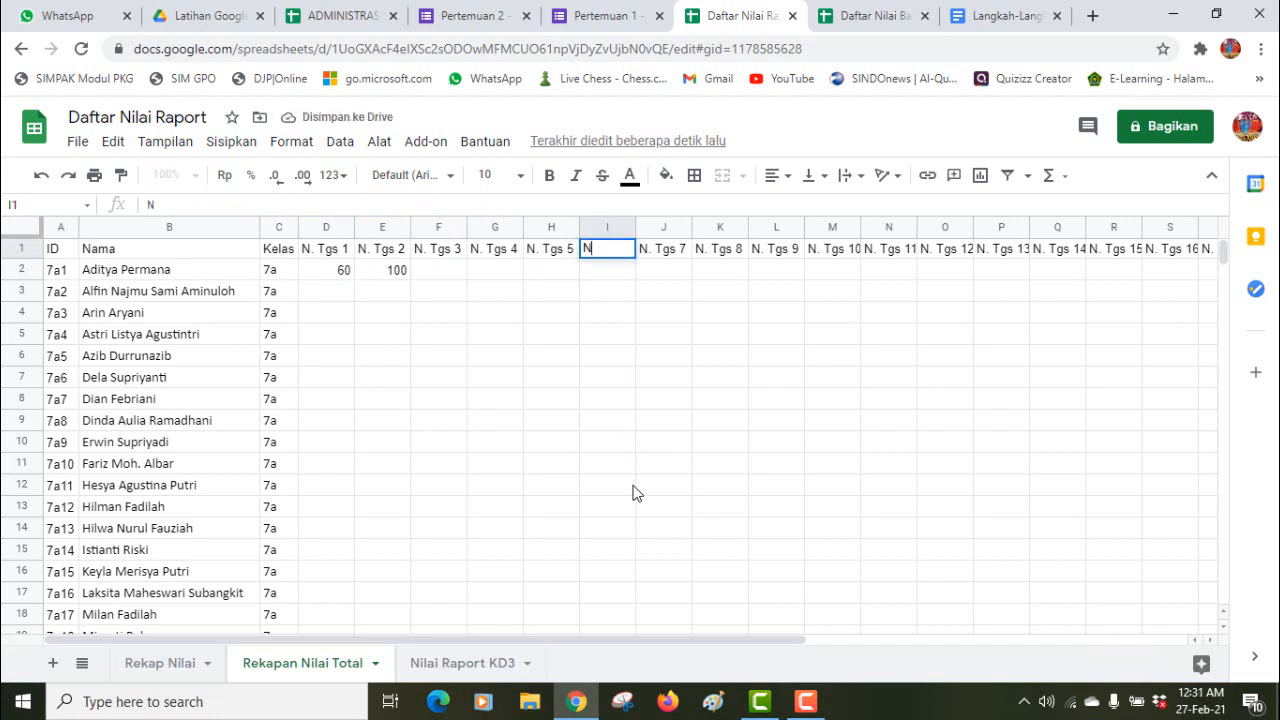
text(KD)
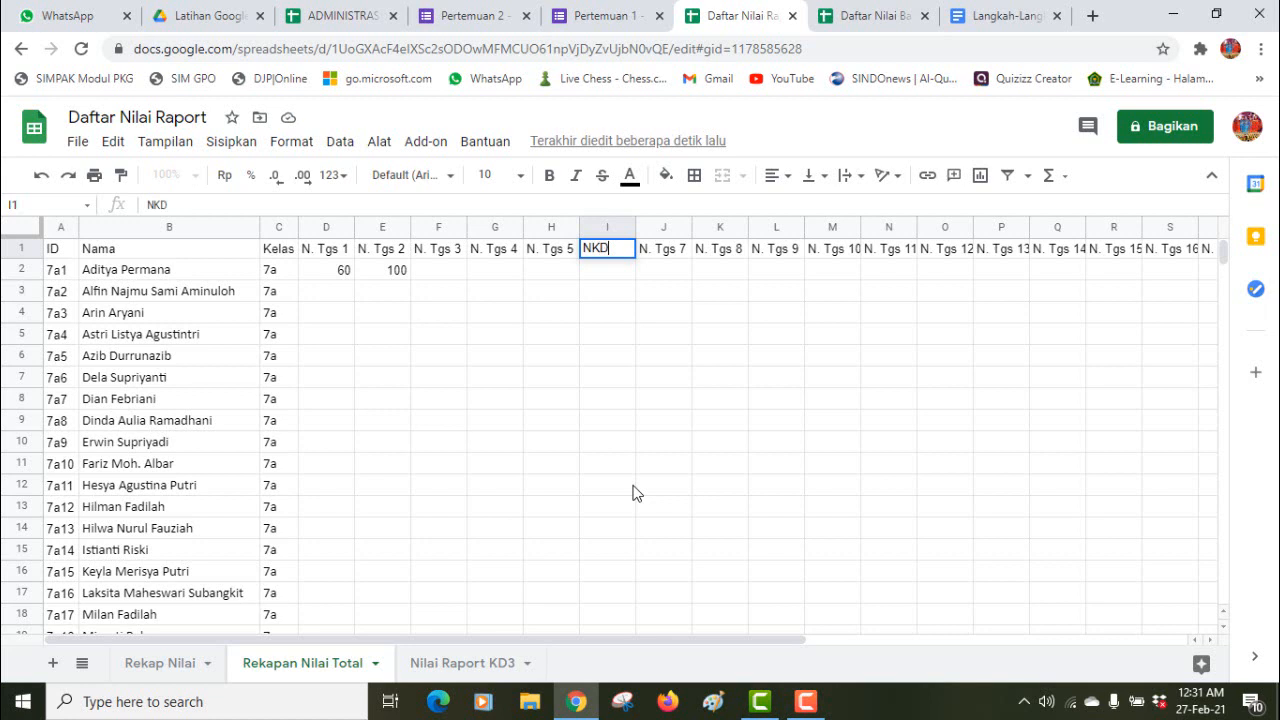
key(Return)
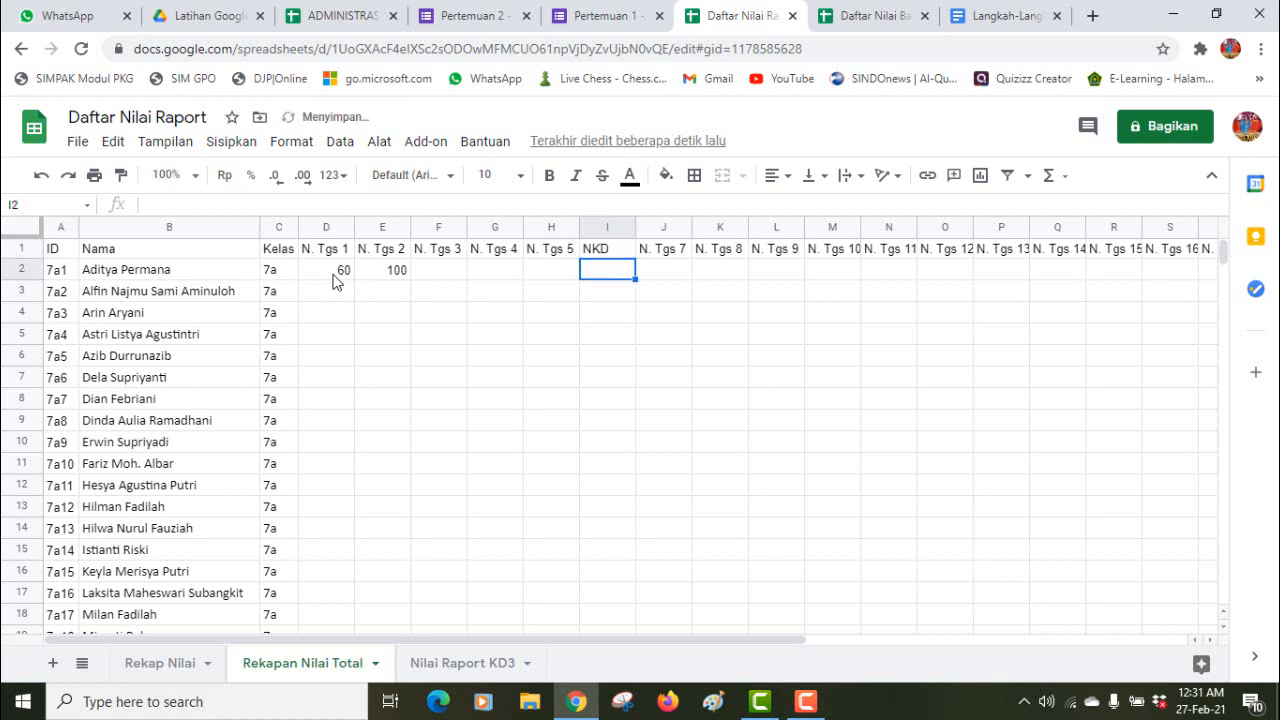
Step: Enter =AVERAGE(D2:H2) in I2 under NKD to average the first student's N. Tgs 1 to N. Tgs 5 scores
click(560, 254)
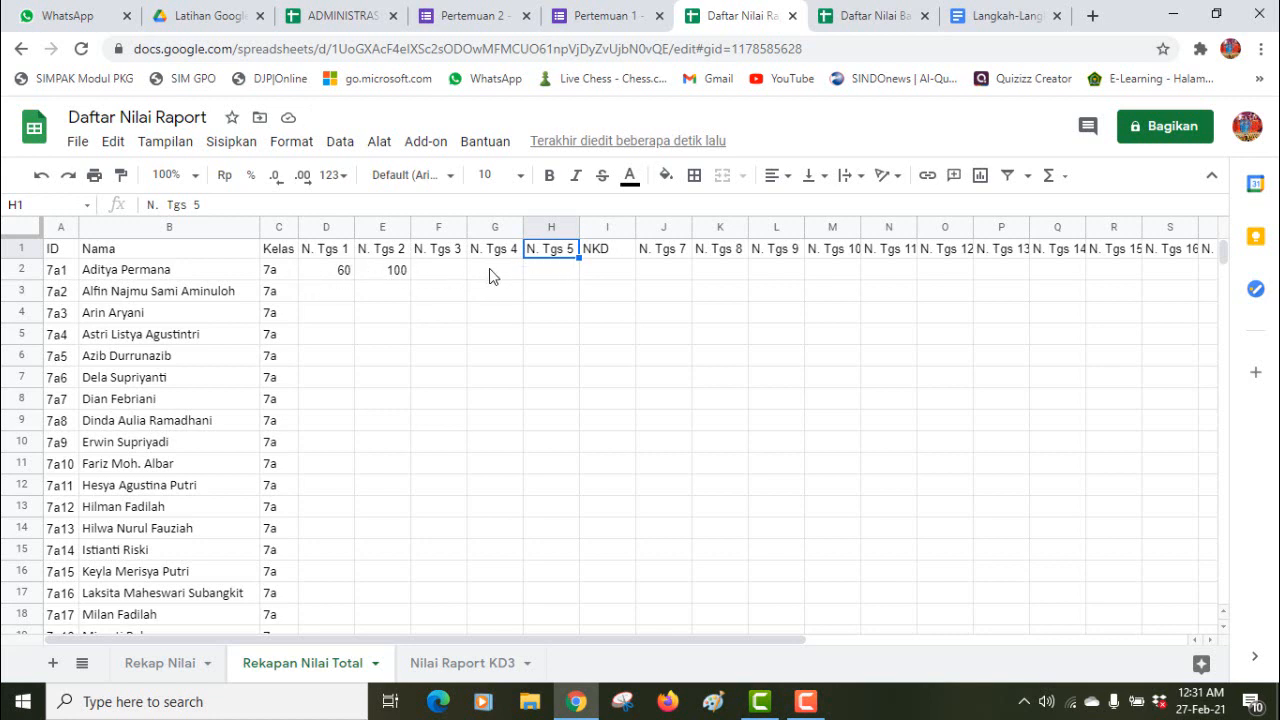
click(601, 274)
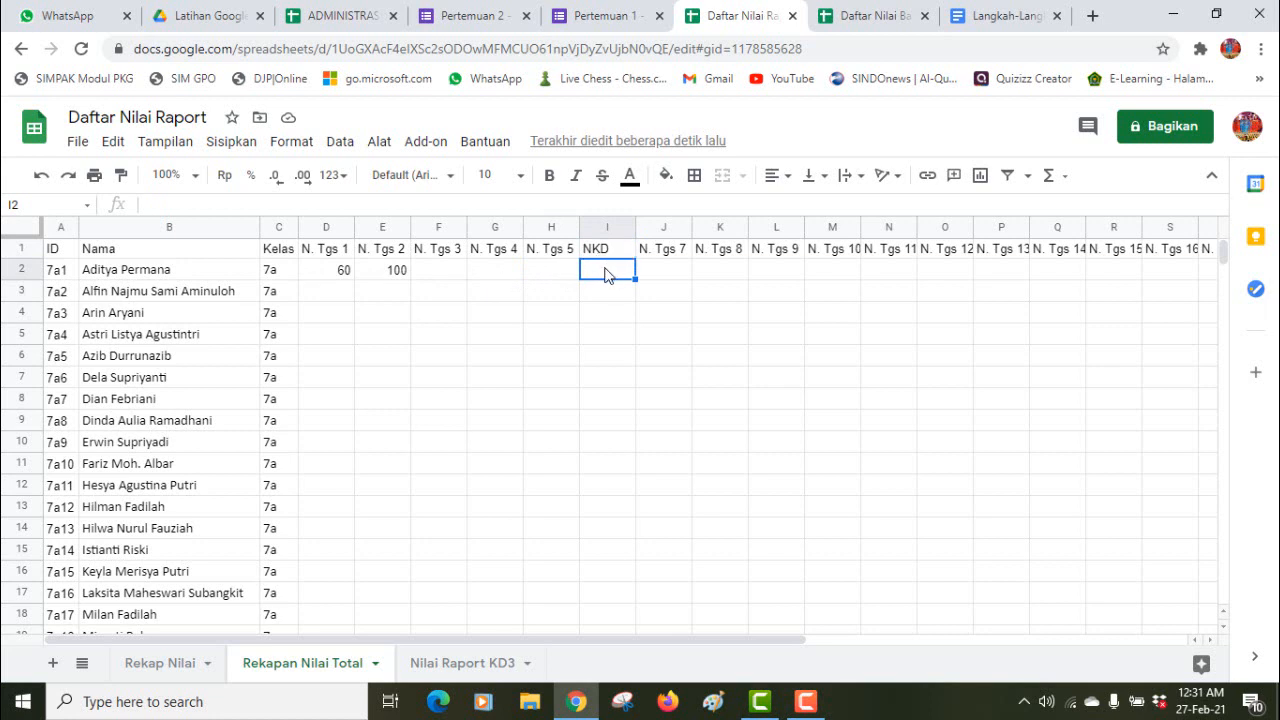
text(=)
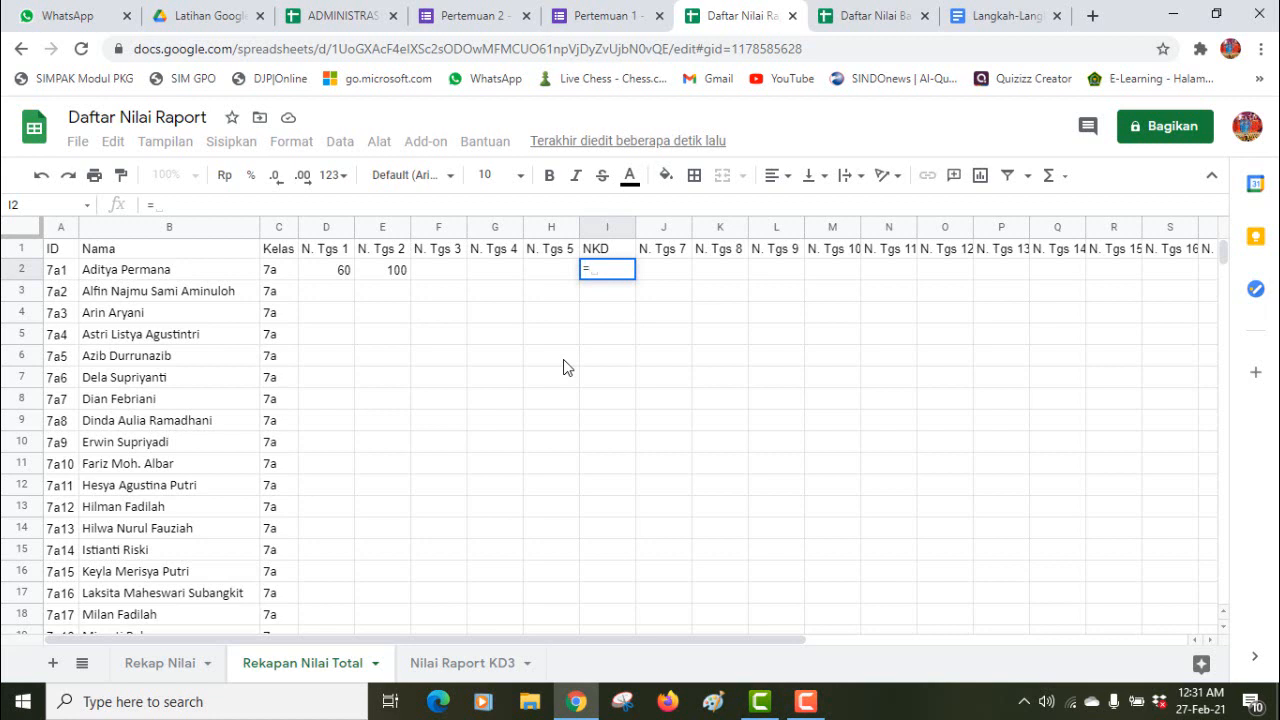
text(a)
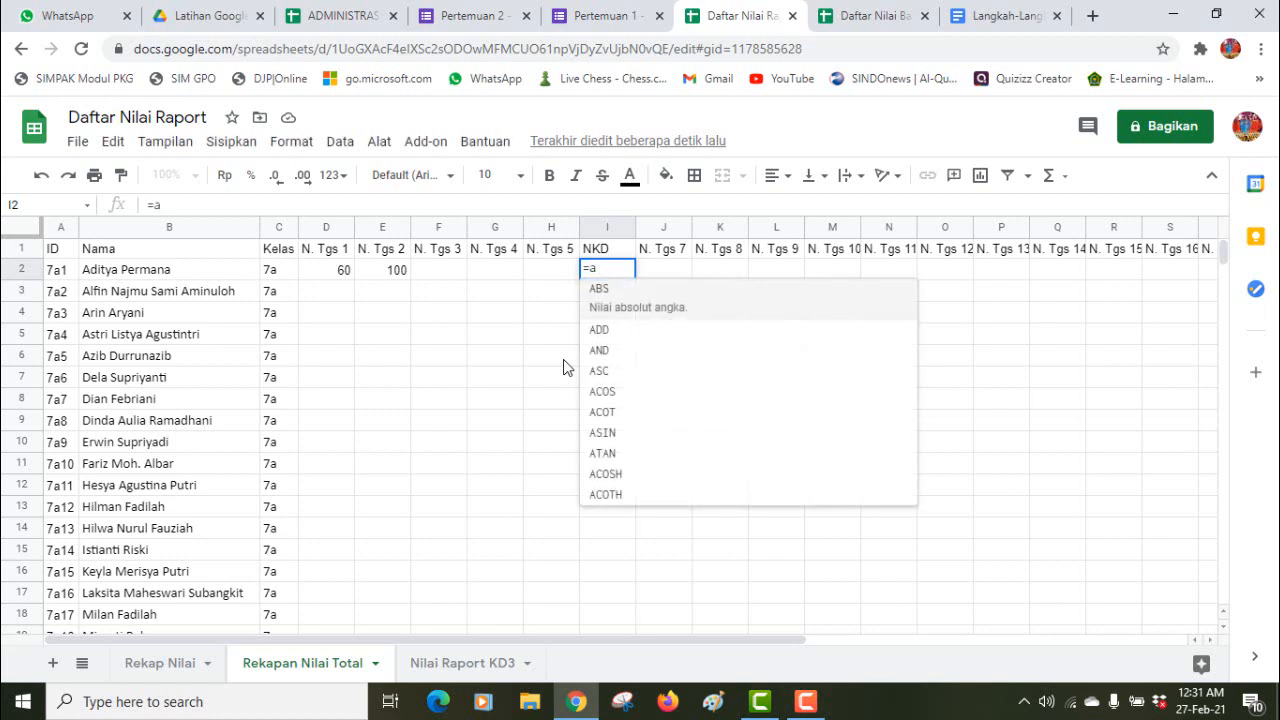
text(vera)
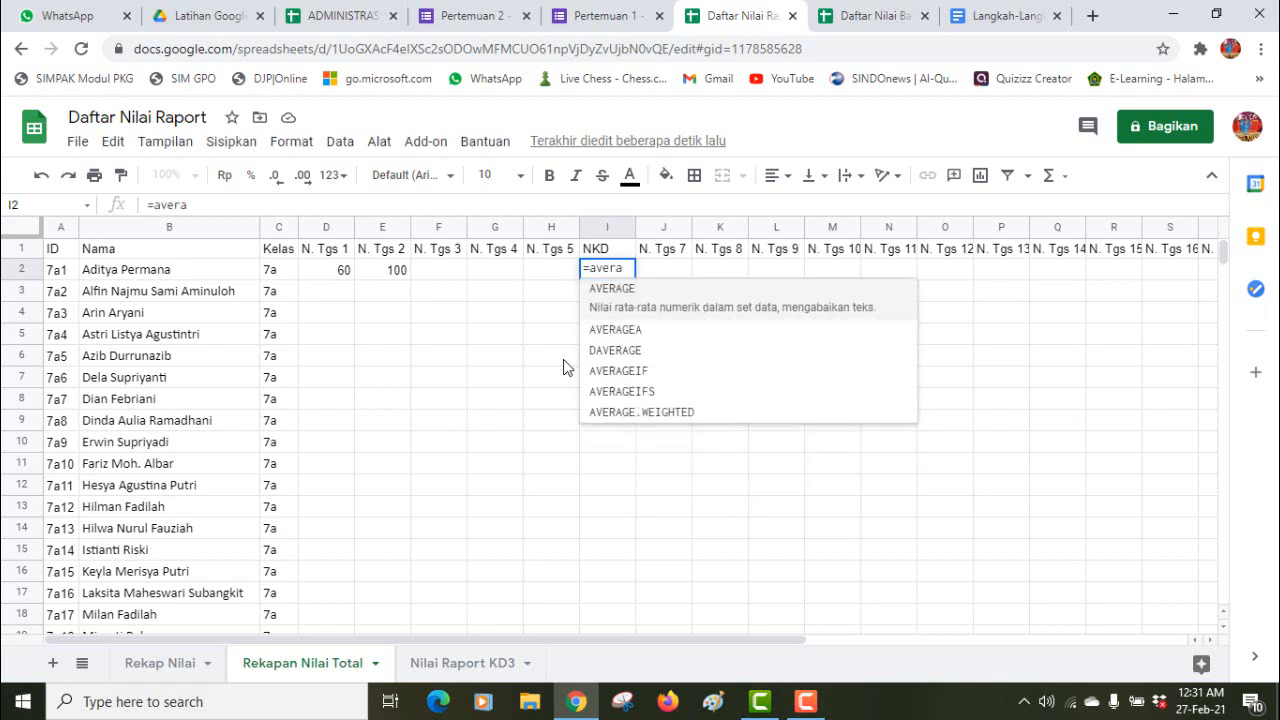
click(634, 290)
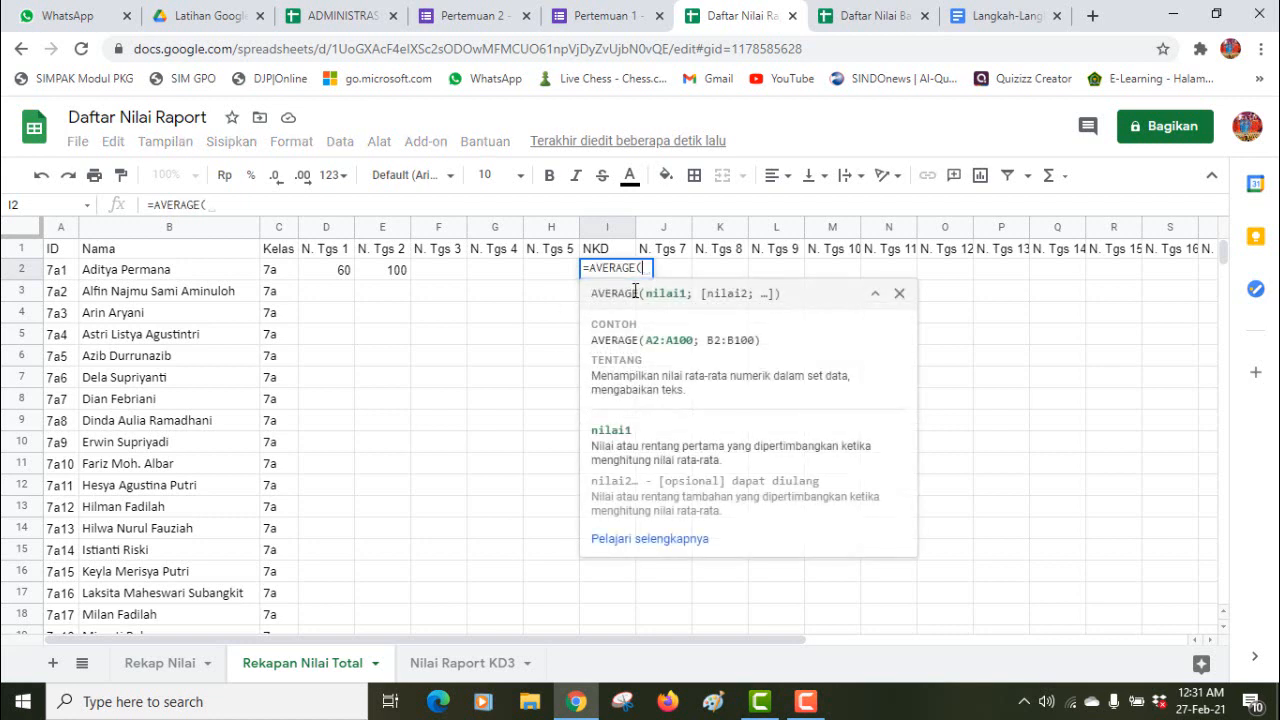
drag(317, 277, 566, 280)
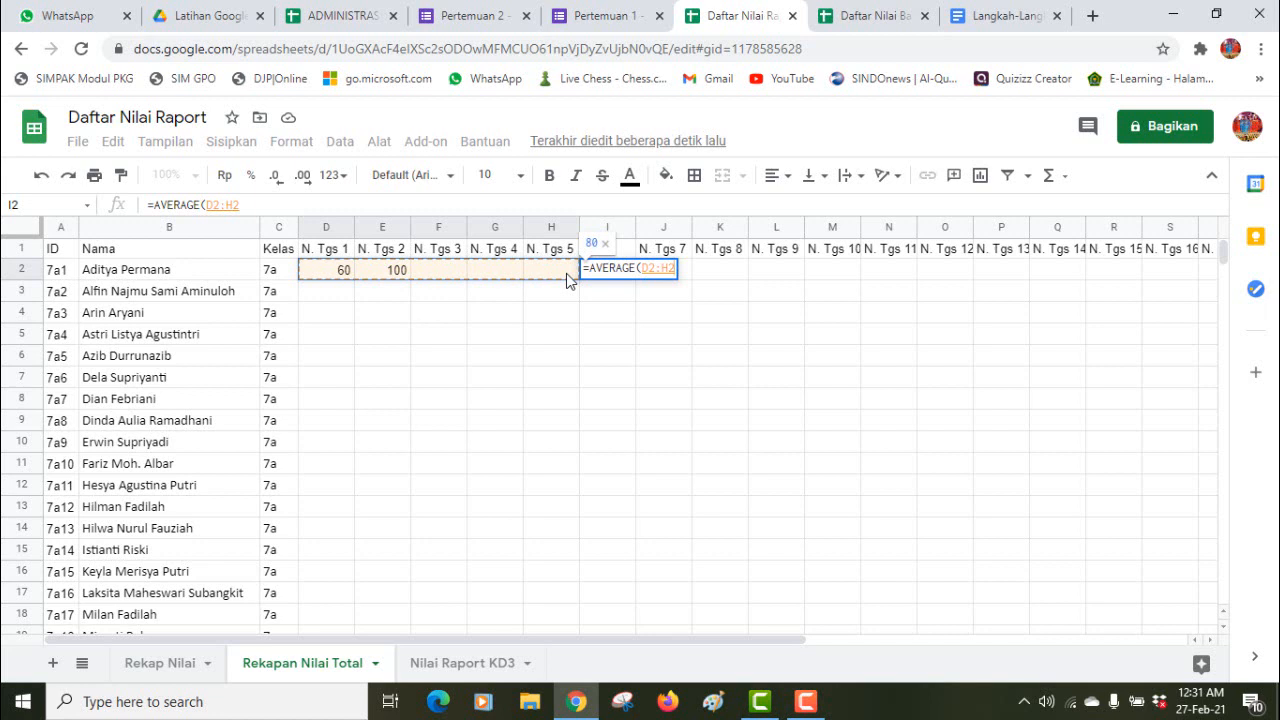
key(Return)
click(614, 272)
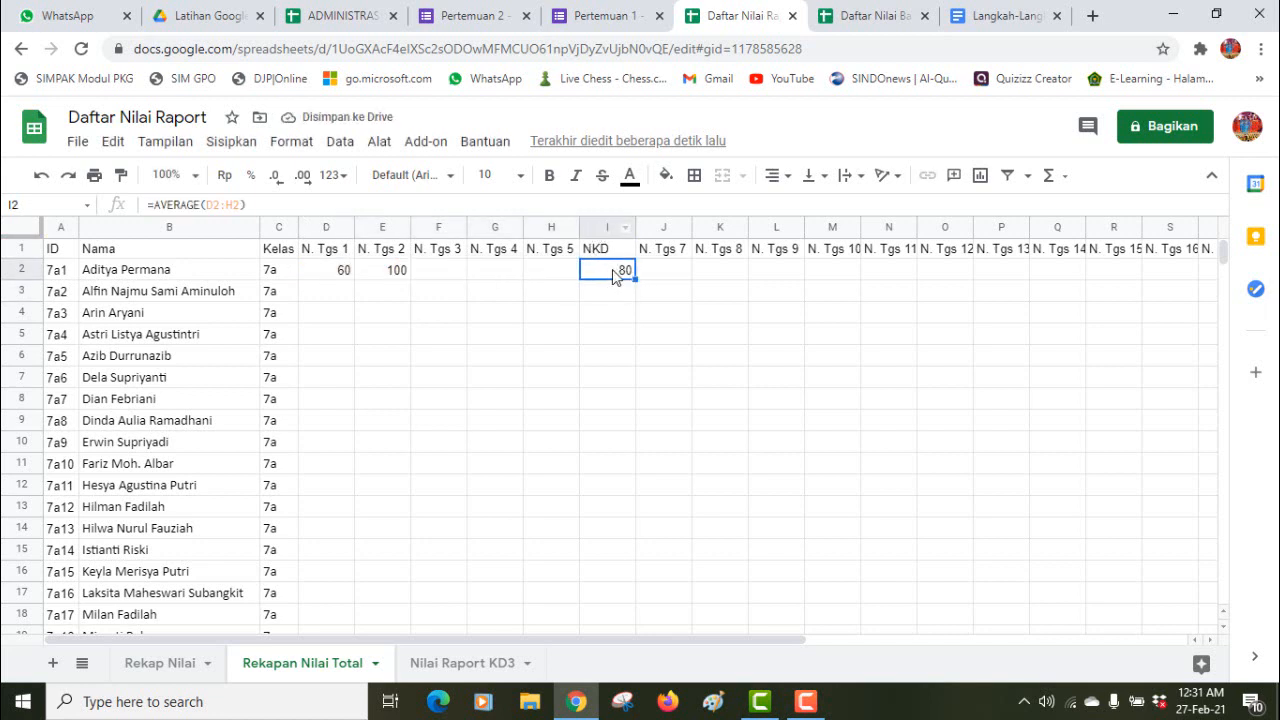
Step: Compare the report's 3.6 column with the task scores and the NKD average formula in Rekapan Nilai Total
click(451, 671)
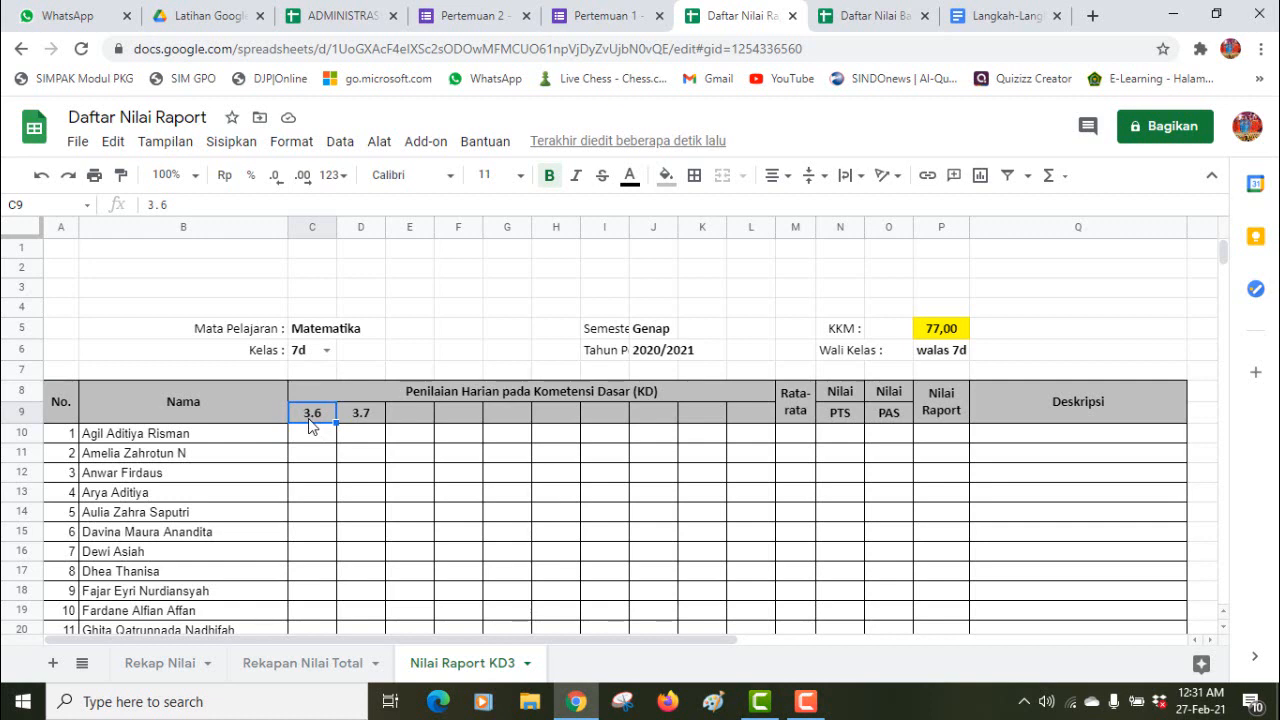
click(318, 679)
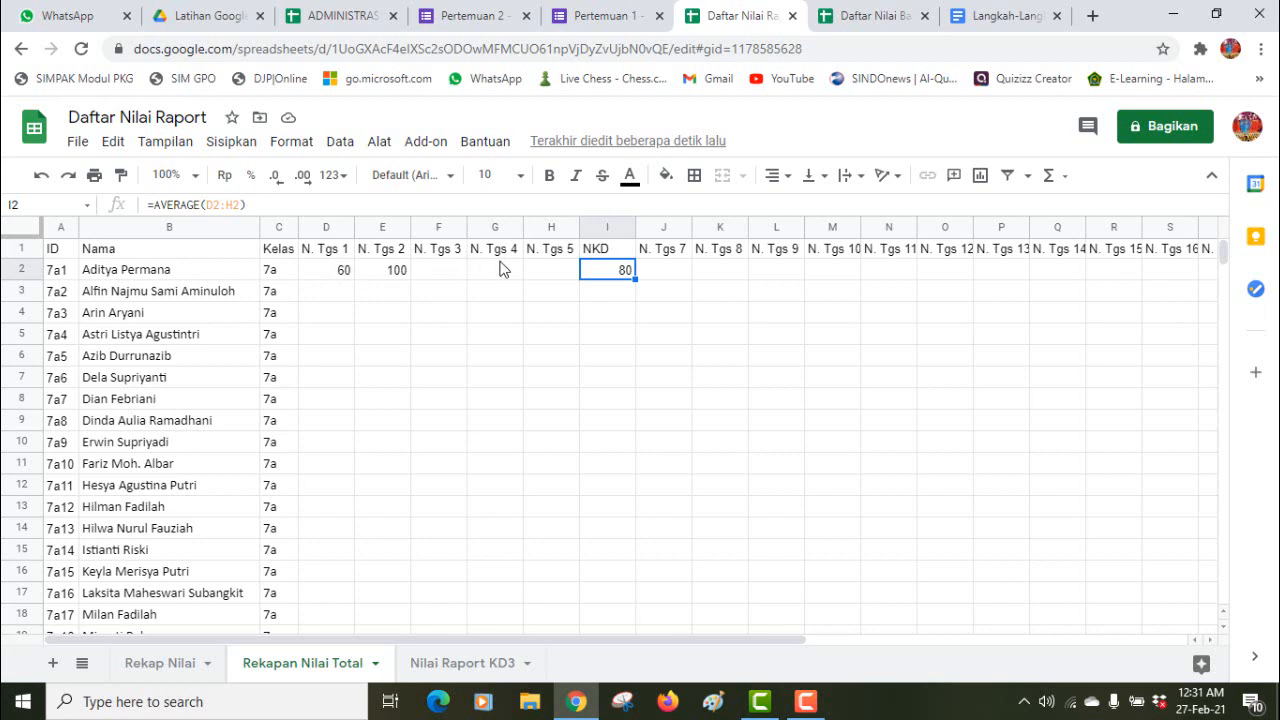
click(545, 270)
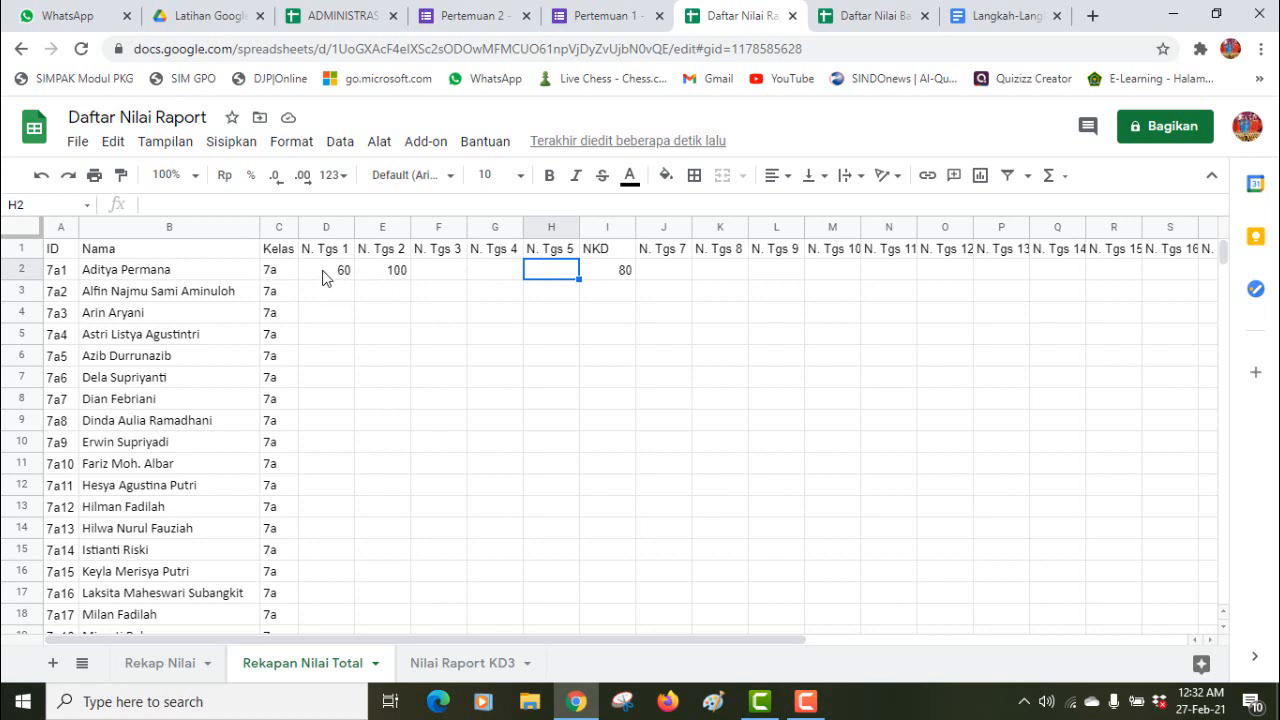
click(616, 291)
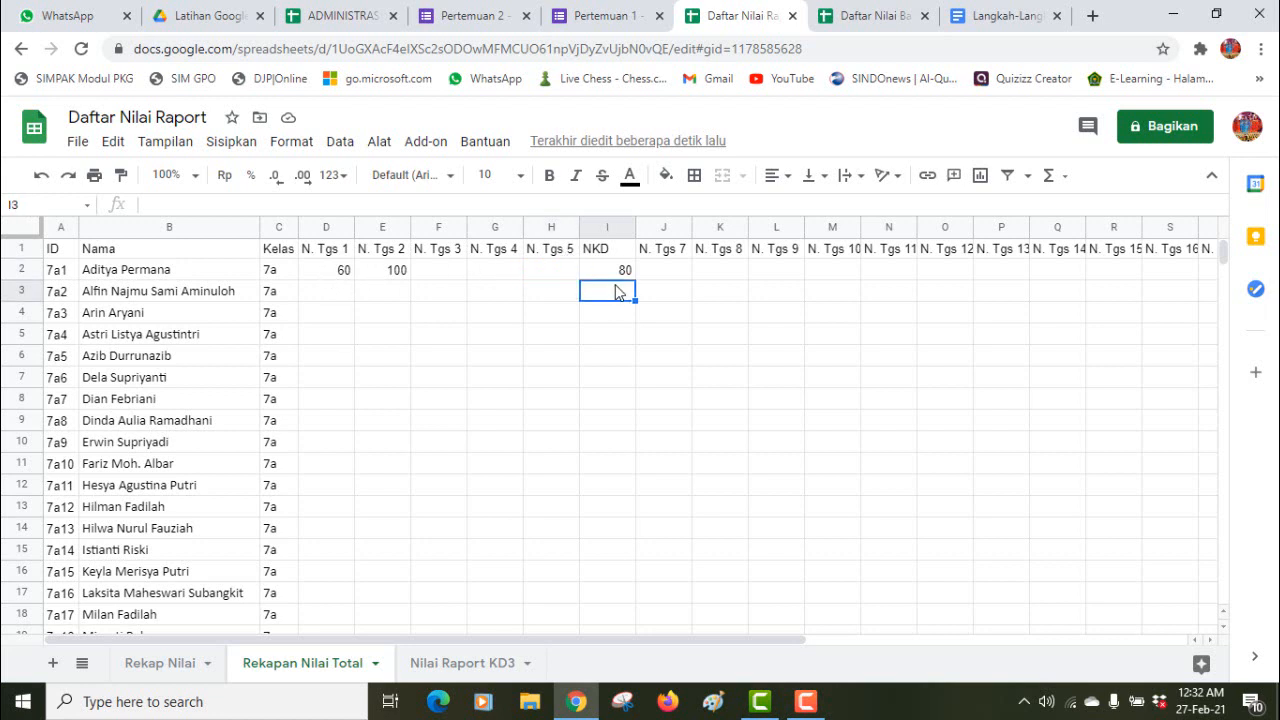
click(612, 268)
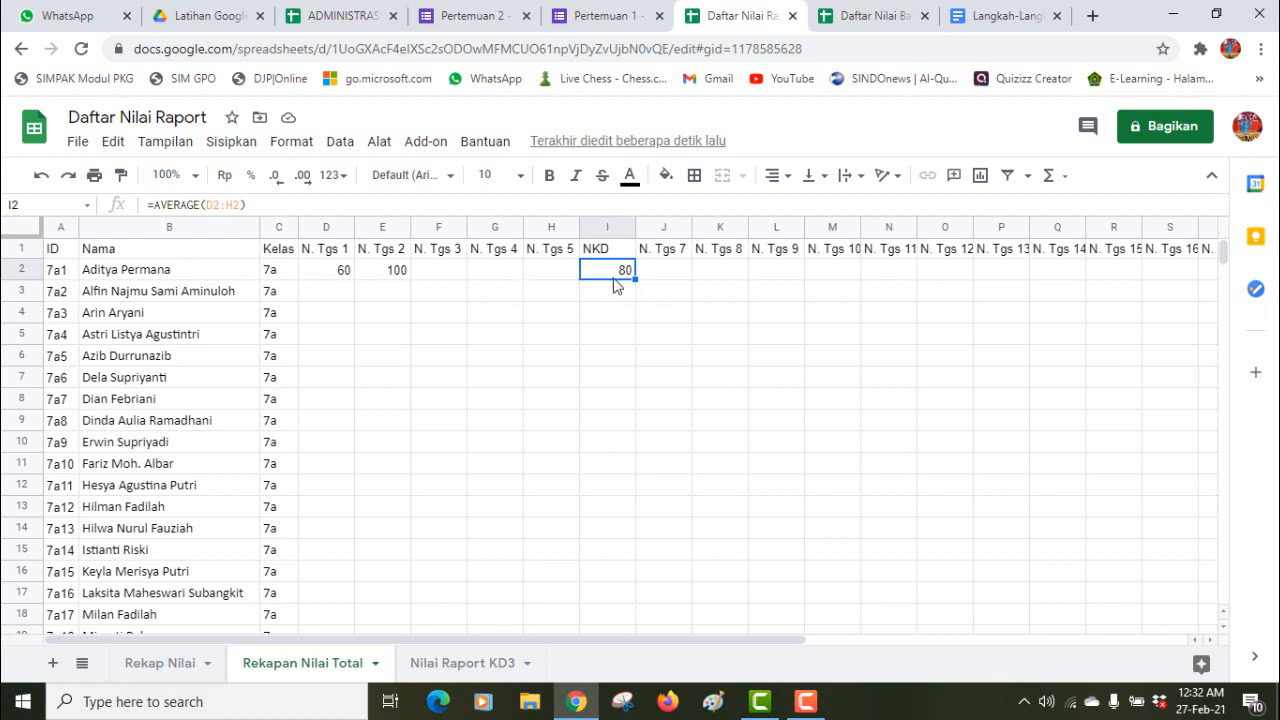
Step: Fill the NKD average formula from I2 down to I129 in Rekapan Nilai Total
drag(634, 280, 600, 262)
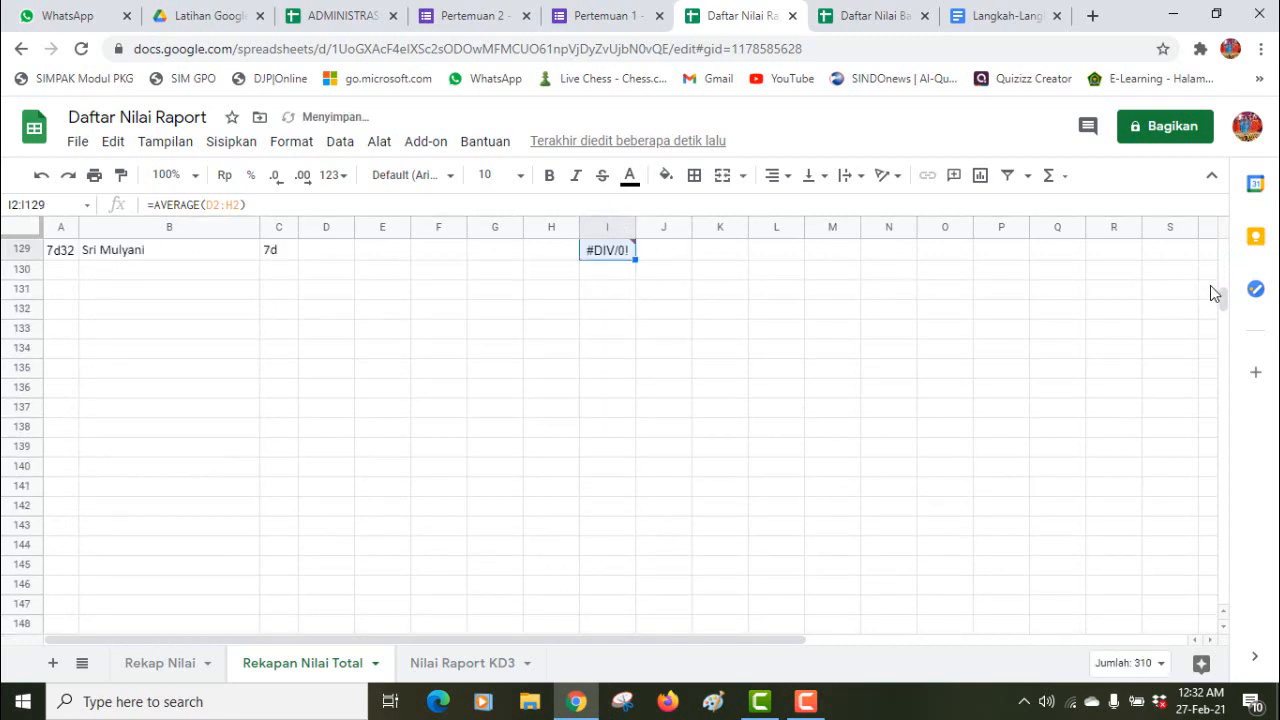
drag(1223, 294, 1213, 226)
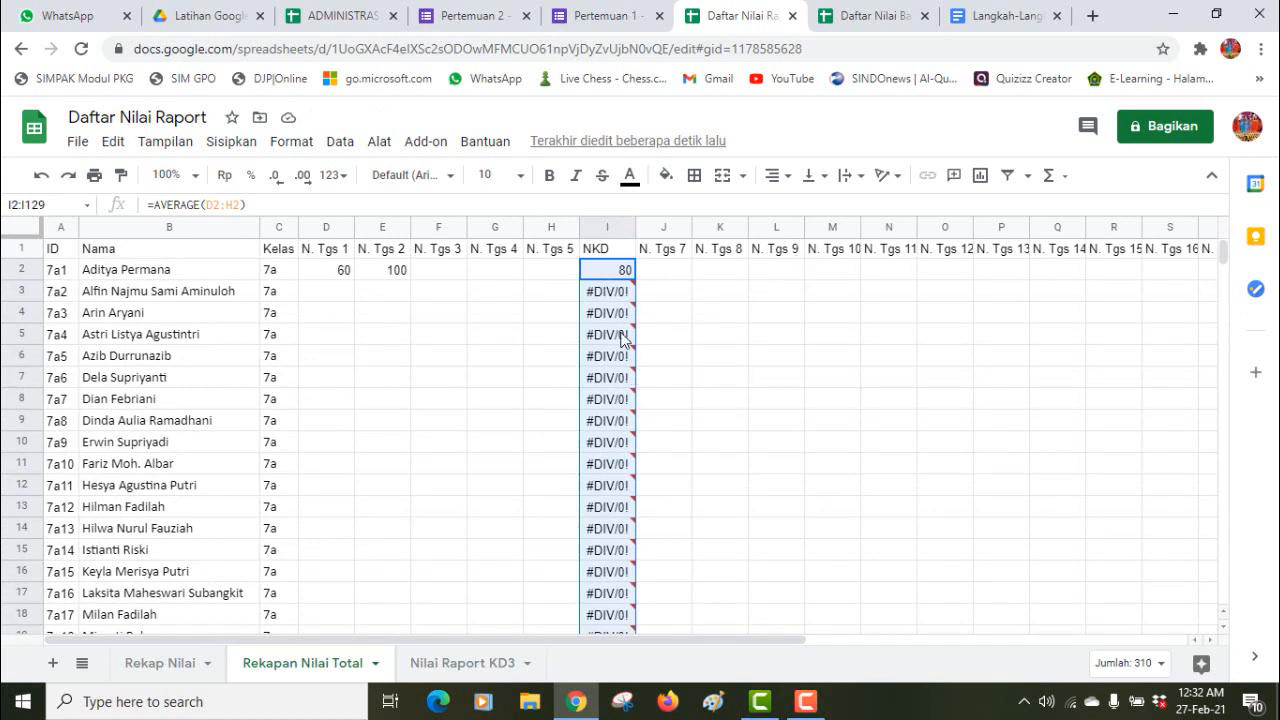
Step: Change the NKD formula in I2 to =iferror(AVERAGE(D2:H2);"") to leave the cell blank on errors
click(605, 270)
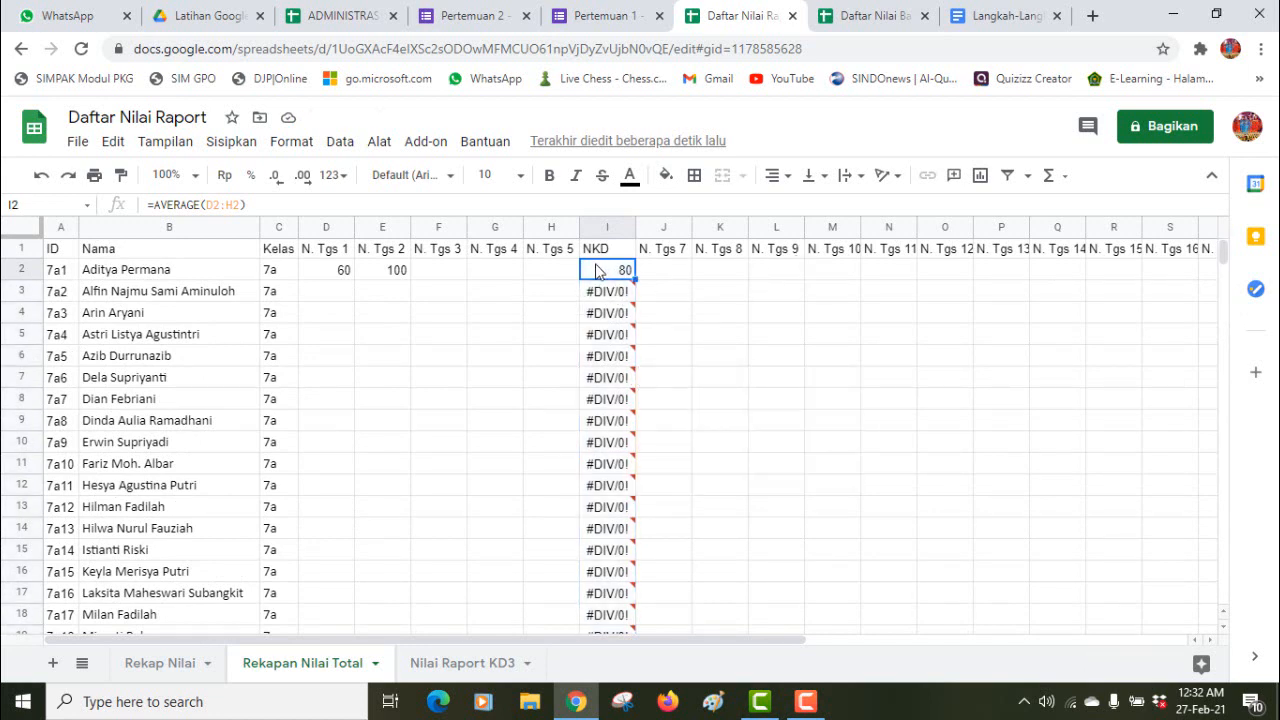
click(153, 203)
text(if)
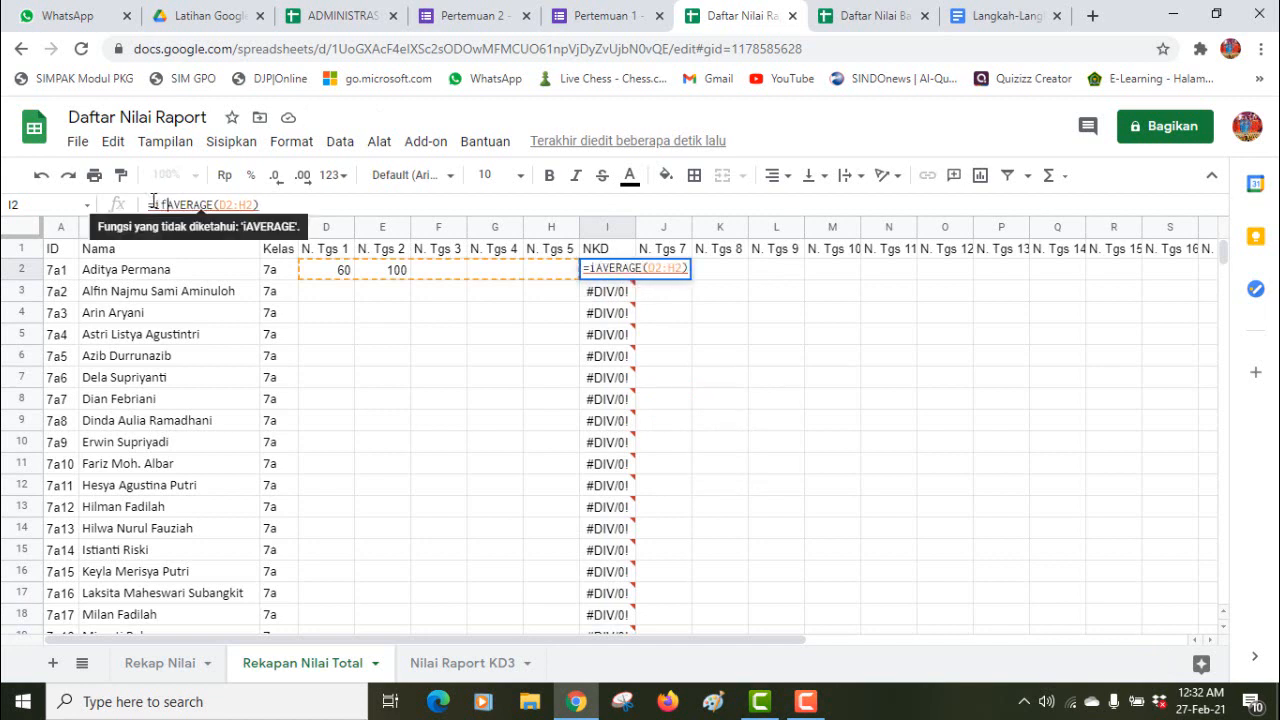
text(error)
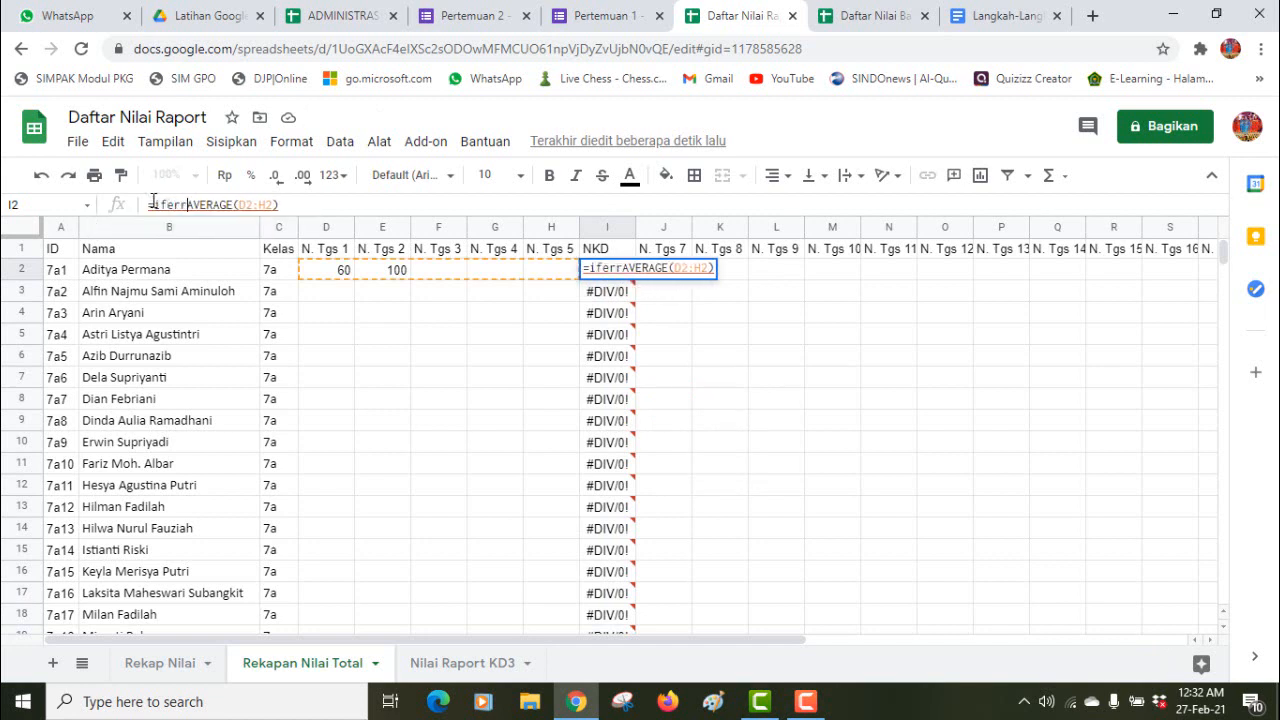
text(()
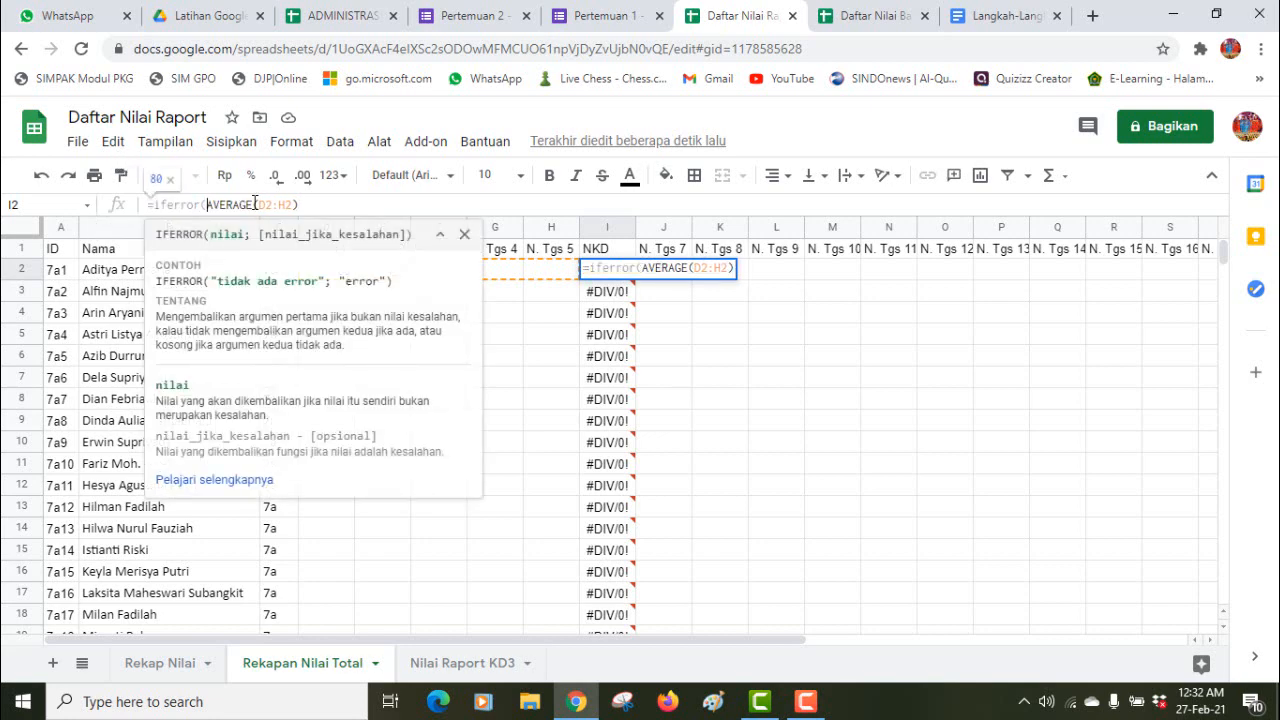
click(305, 208)
text(;)
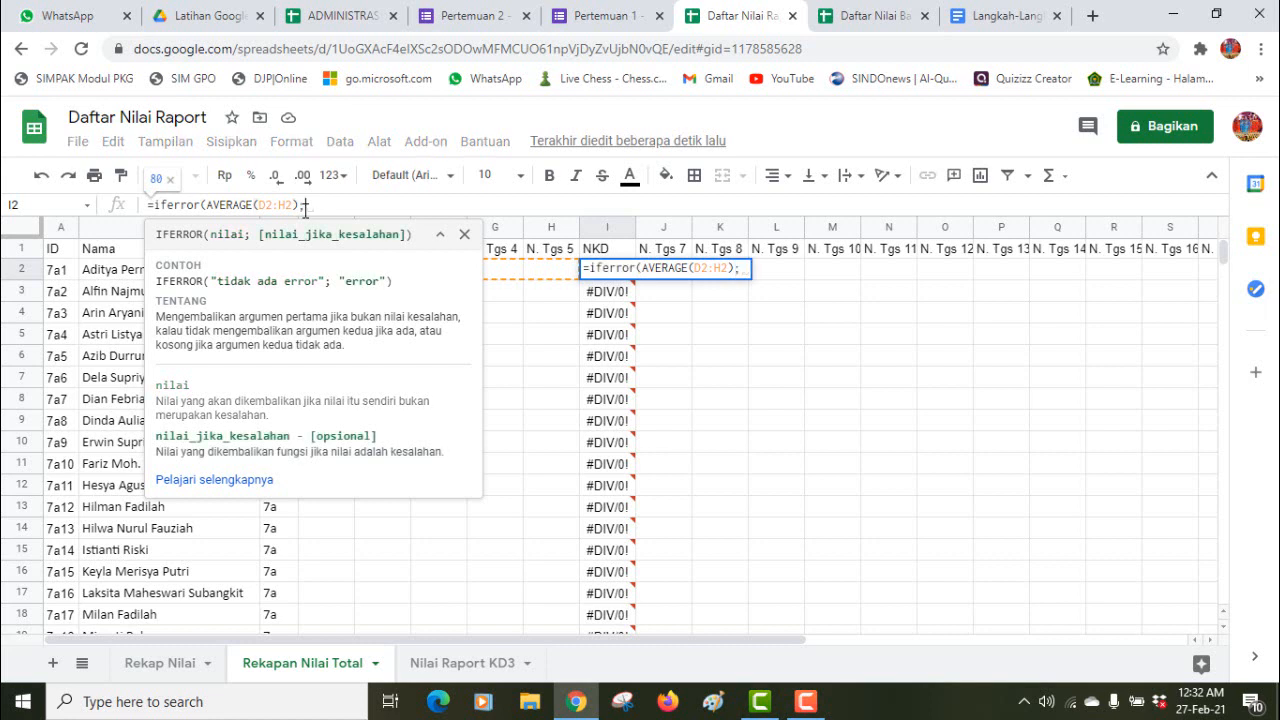
text("")
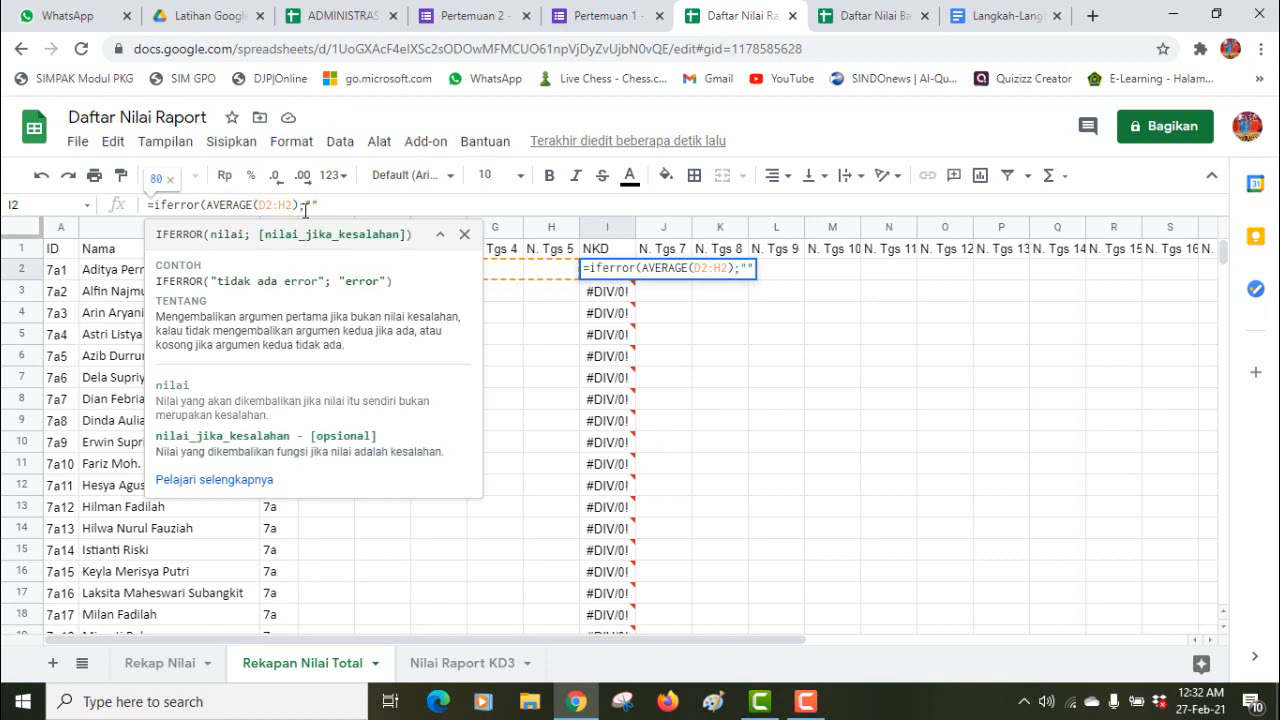
text())
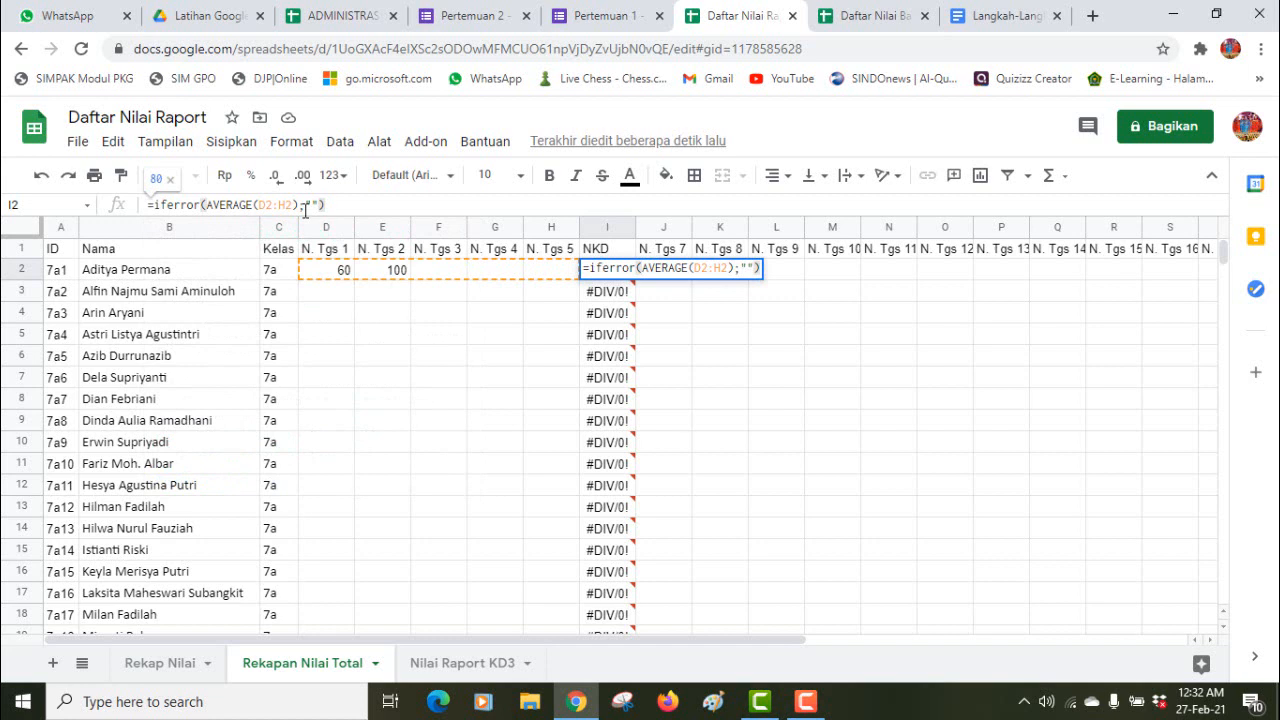
key(Return)
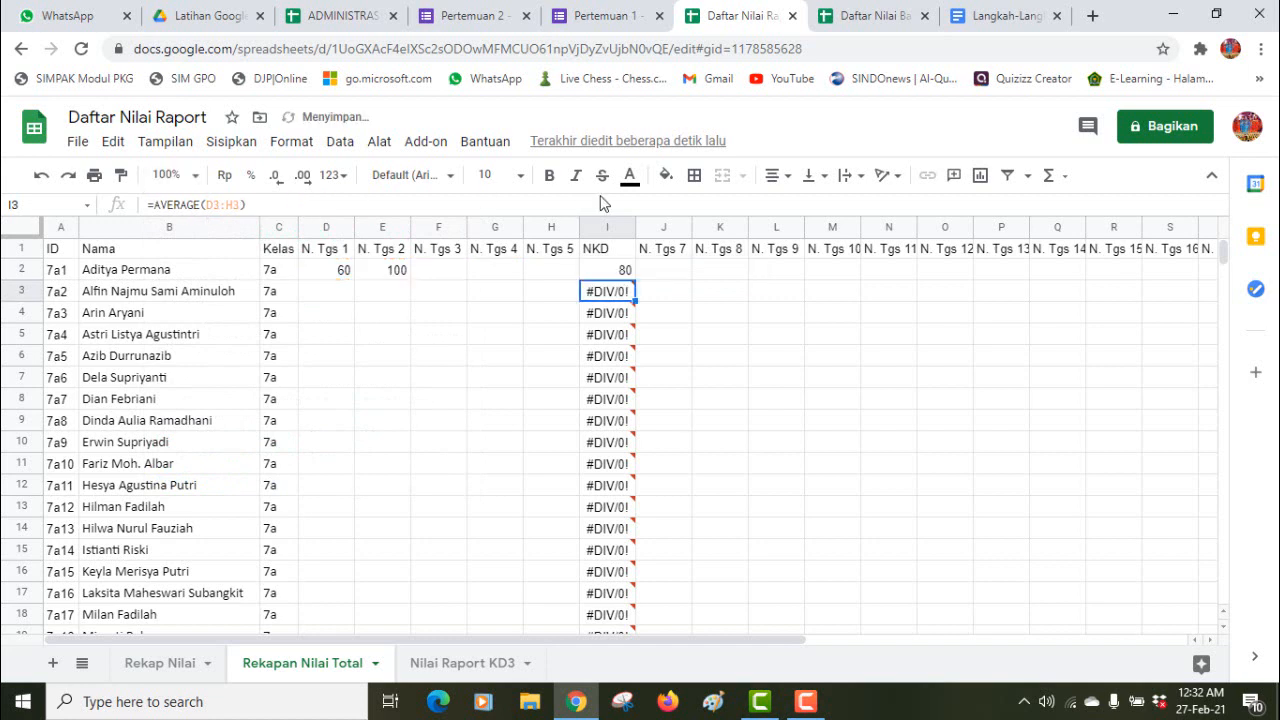
Step: Fill the iferror NKD formula from I2 down to I129 and colour the filled range green
click(617, 276)
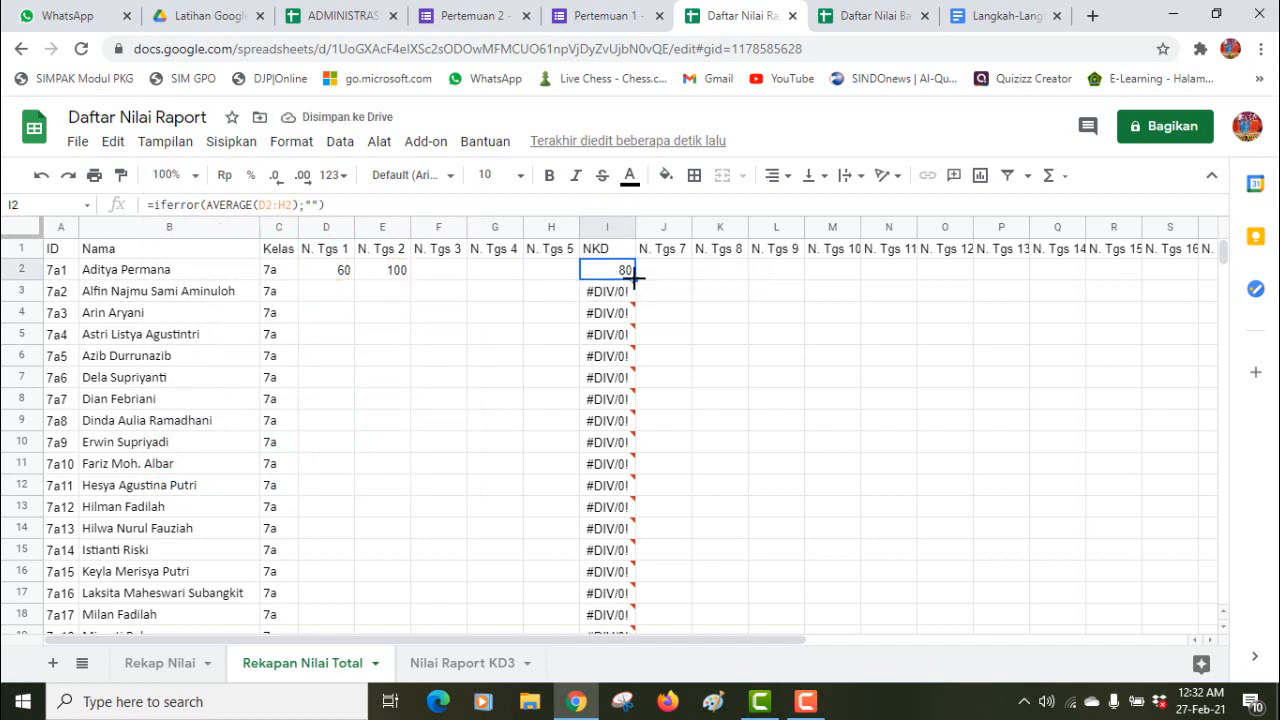
drag(633, 280, 640, 500)
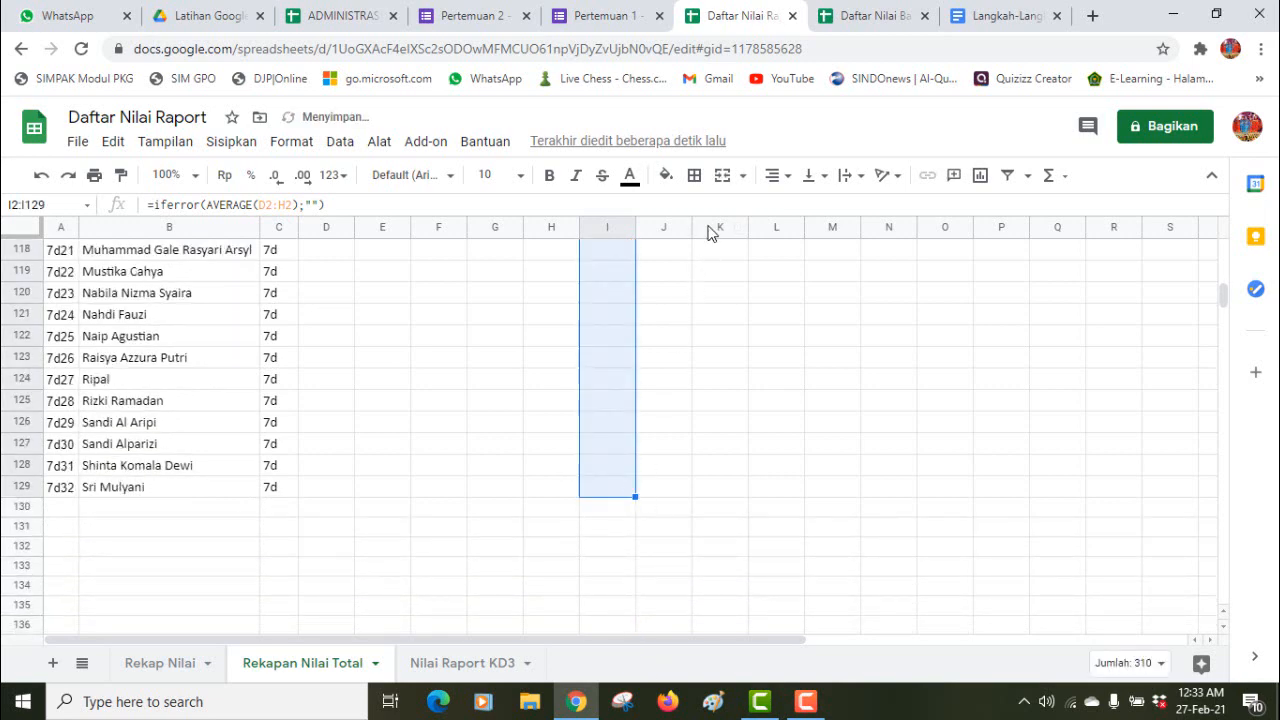
click(665, 177)
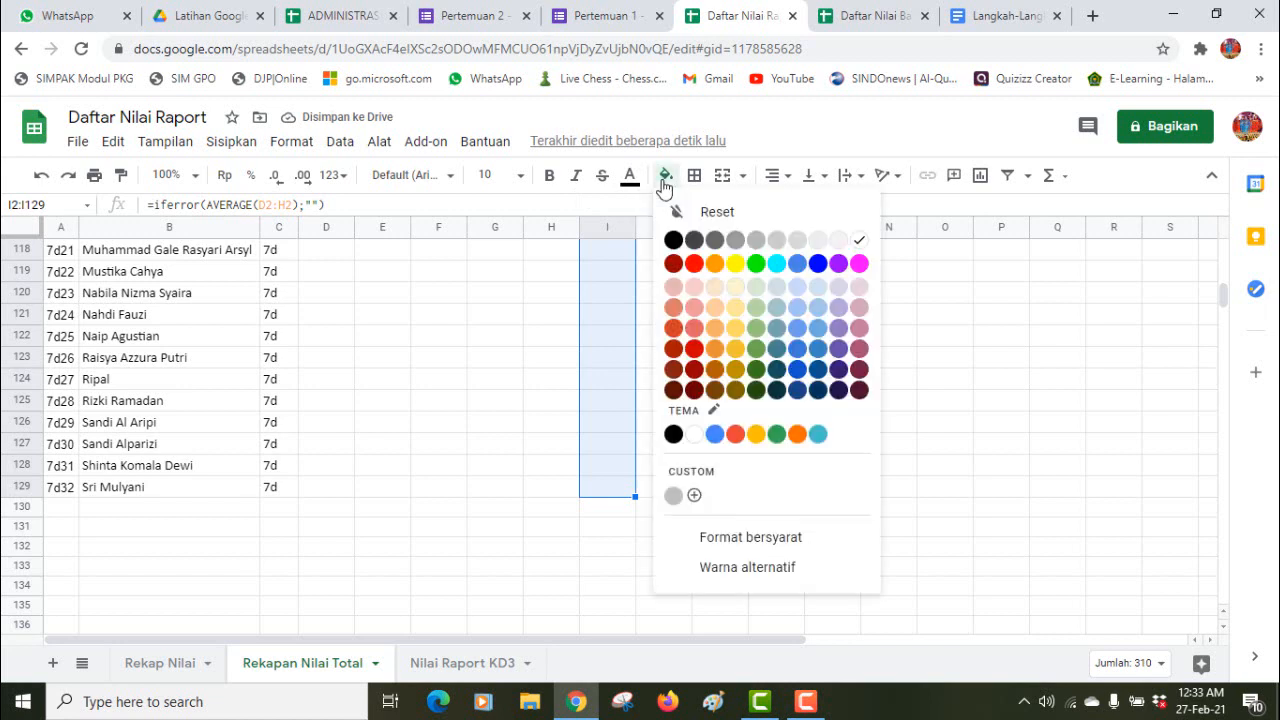
click(756, 263)
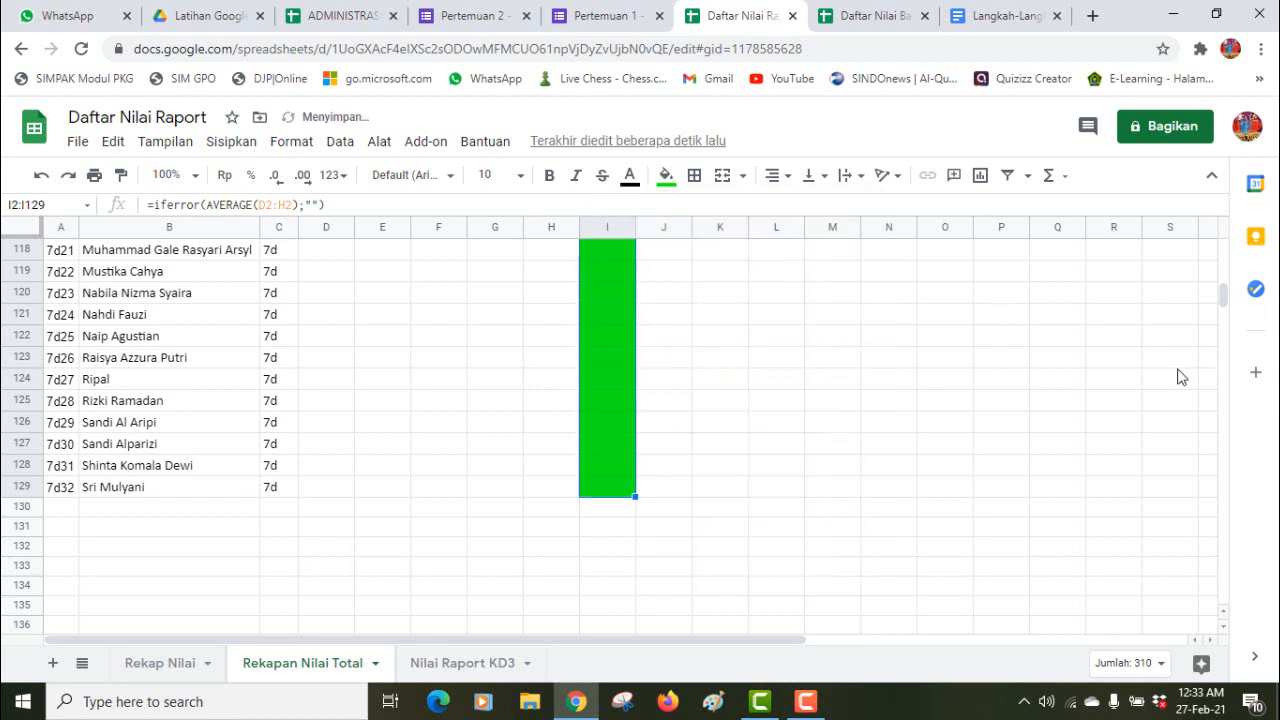
scroll(1222, 298, up, 20)
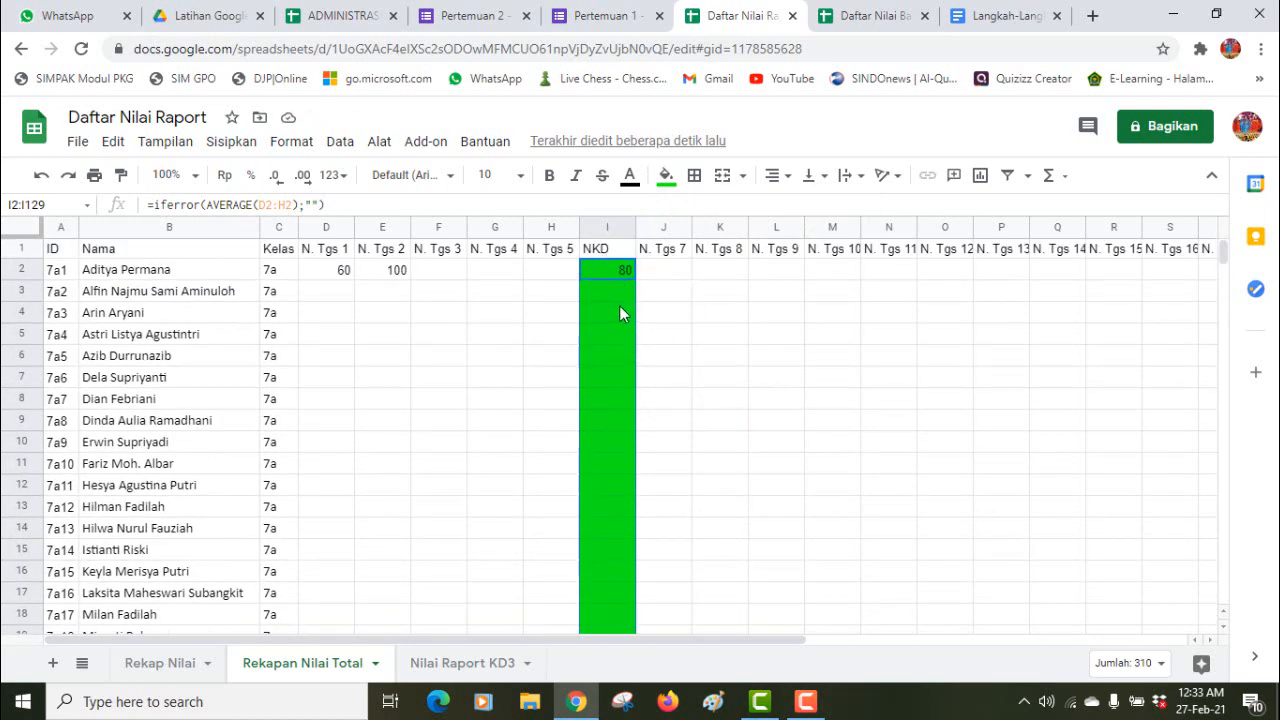
Step: Compare the report's KD columns with the first student's ID, name and NKD cells in Rekapan Nilai Total
click(432, 668)
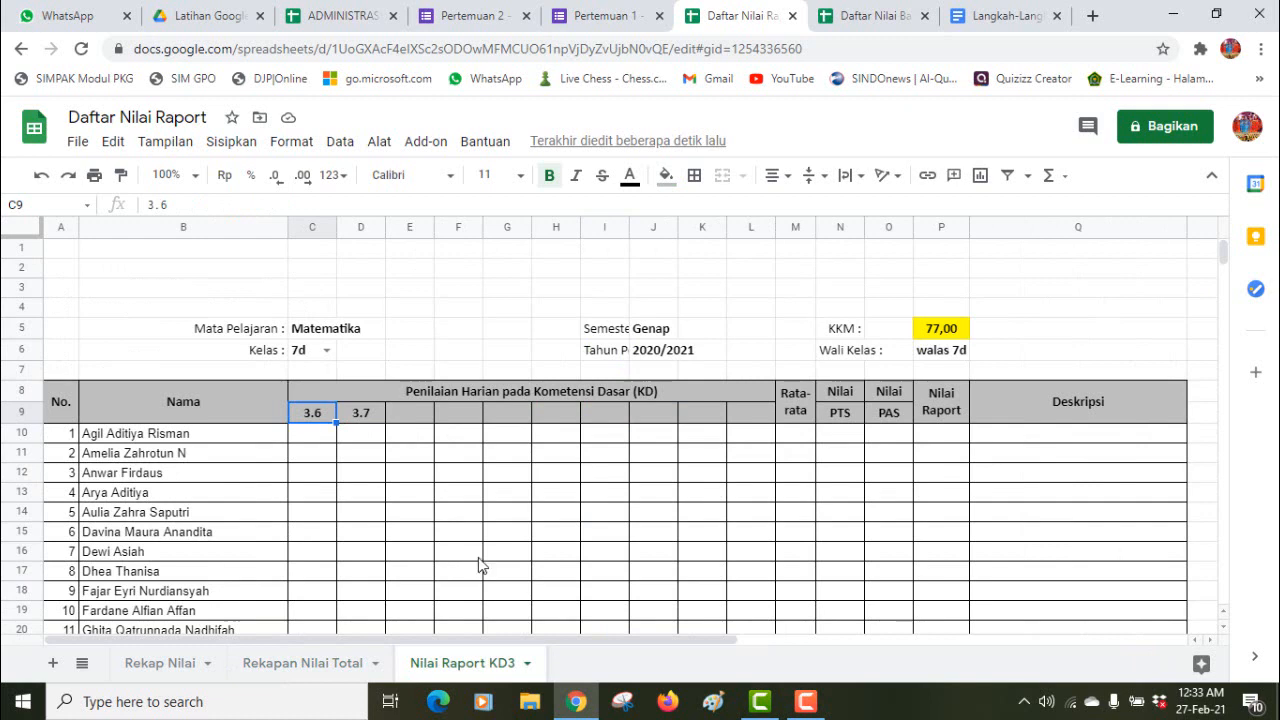
click(302, 663)
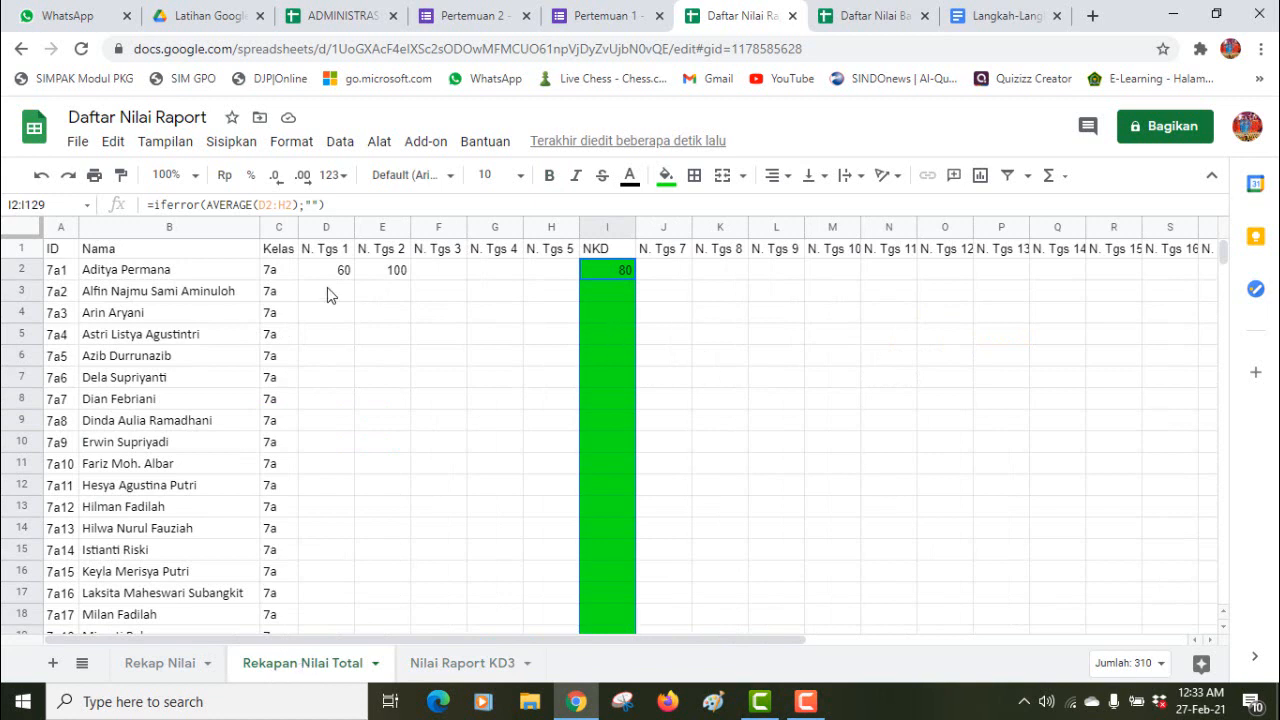
click(55, 275)
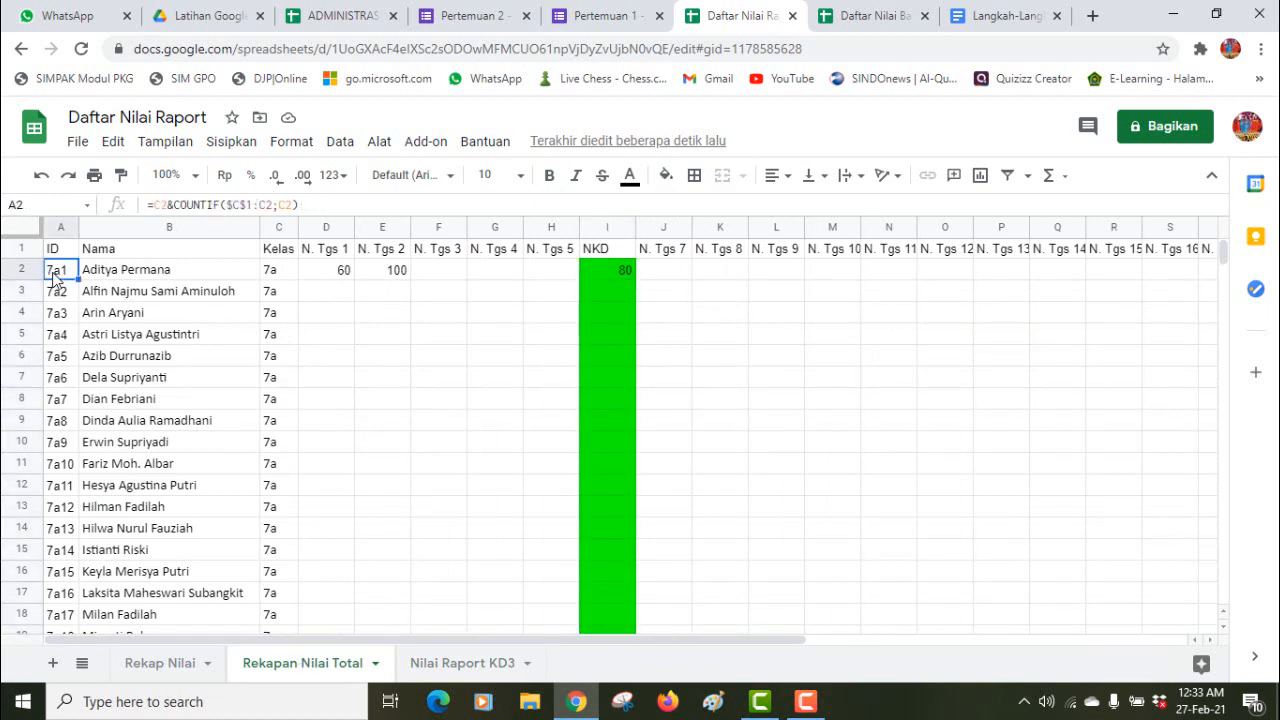
click(117, 277)
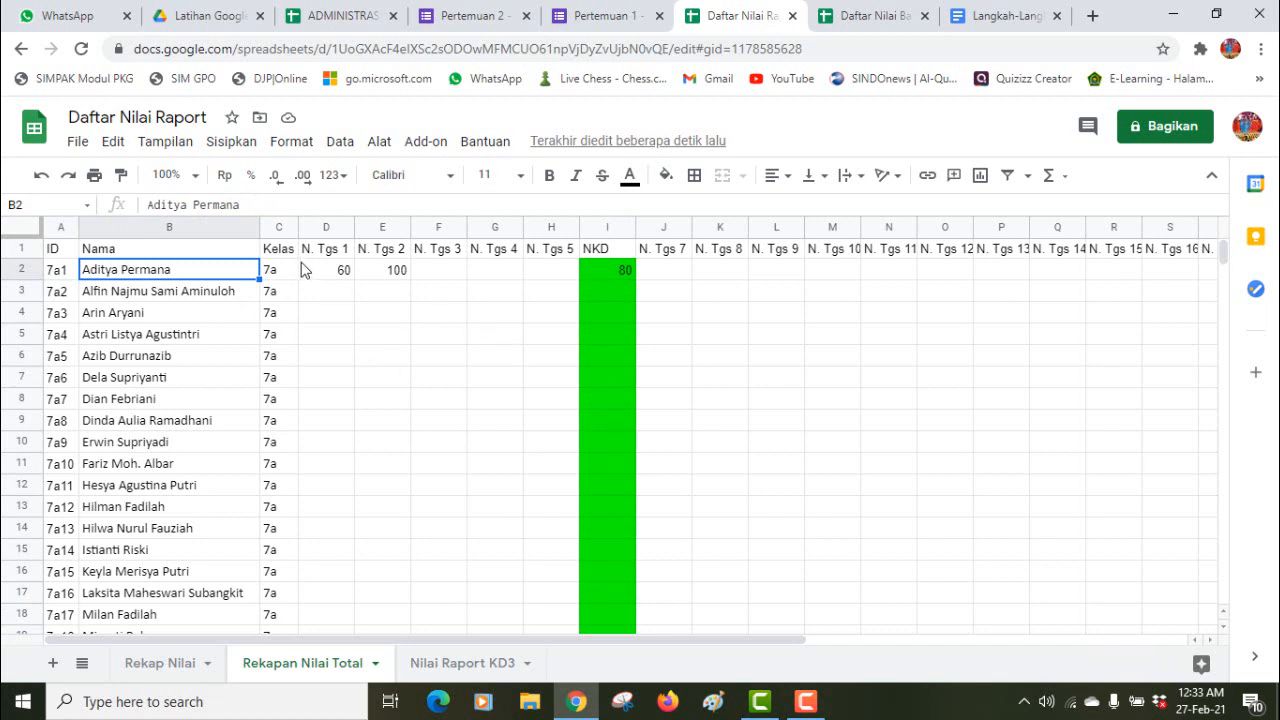
click(310, 331)
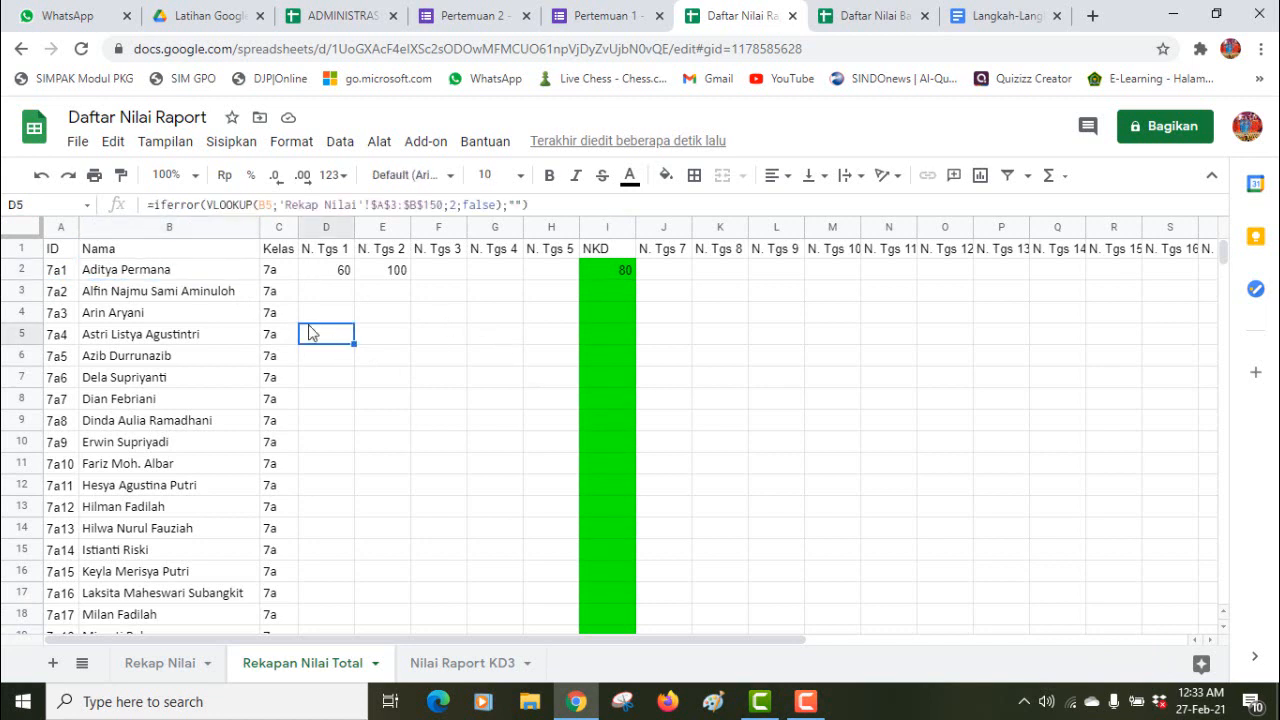
click(202, 273)
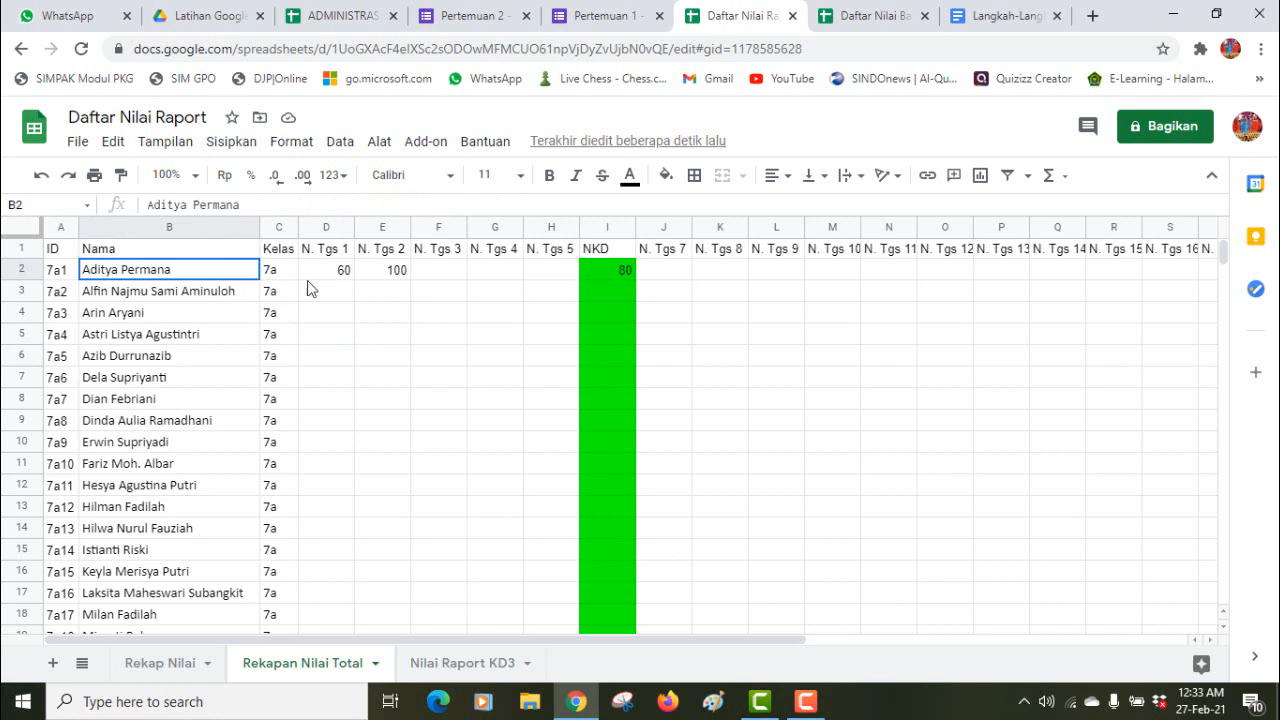
drag(310, 289, 609, 319)
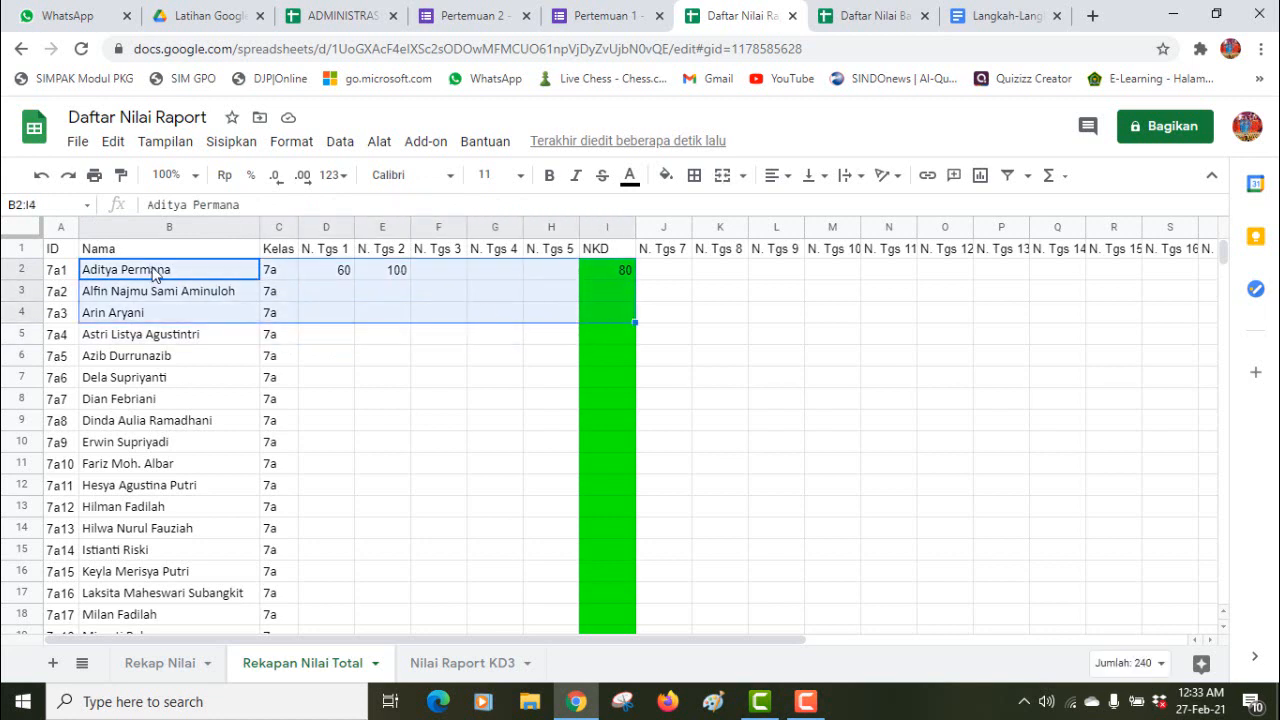
click(58, 273)
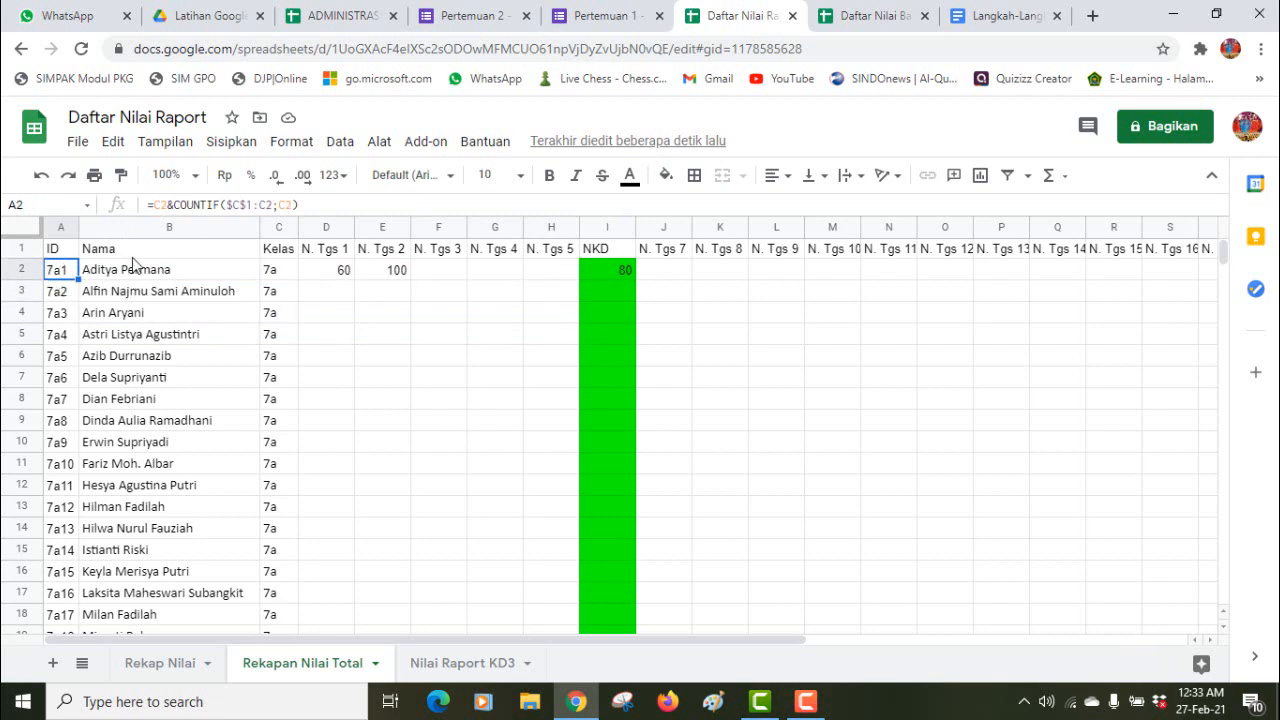
click(133, 270)
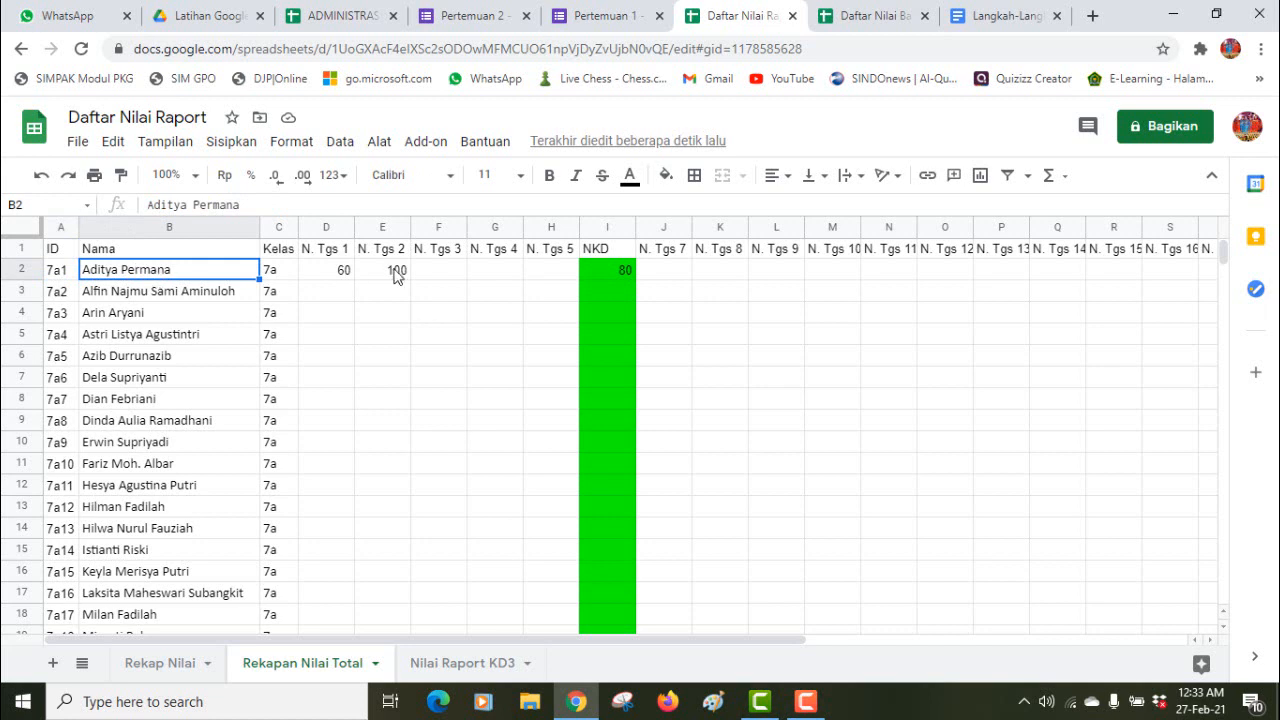
click(612, 269)
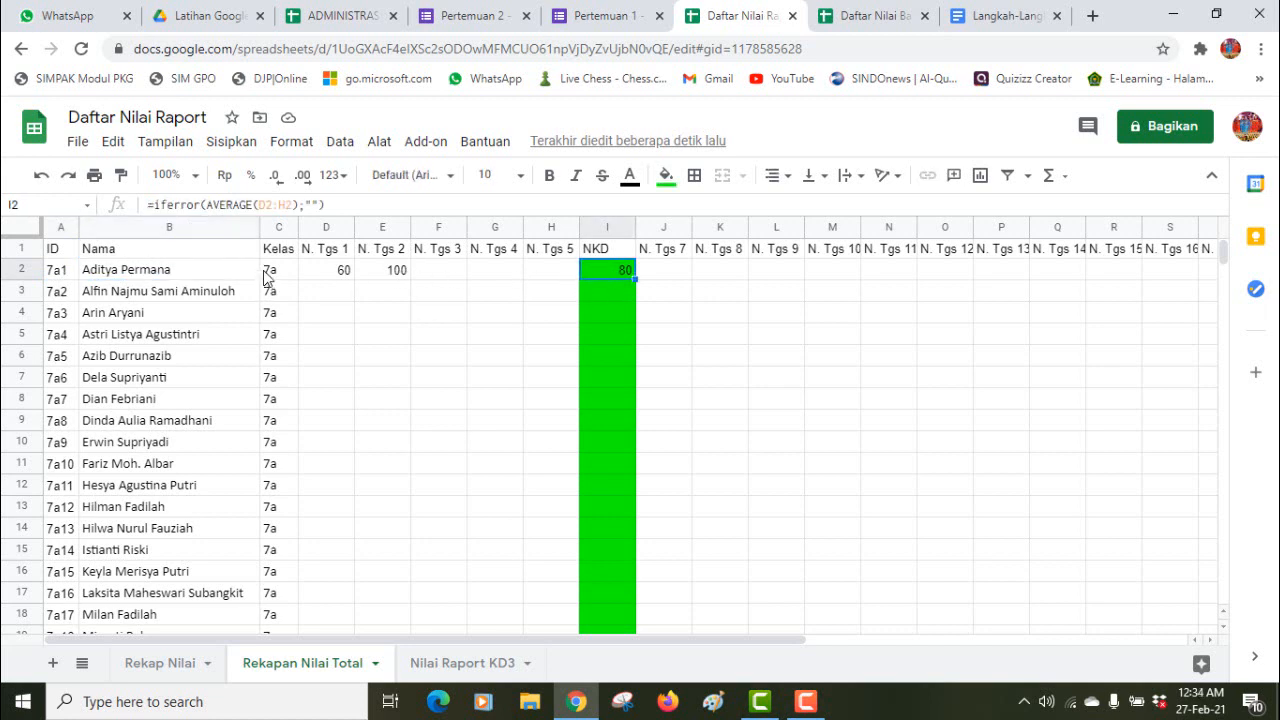
Step: Count the columns from Nama to NKD along row 2 of Rekapan Nilai Total for the lookup index
click(186, 256)
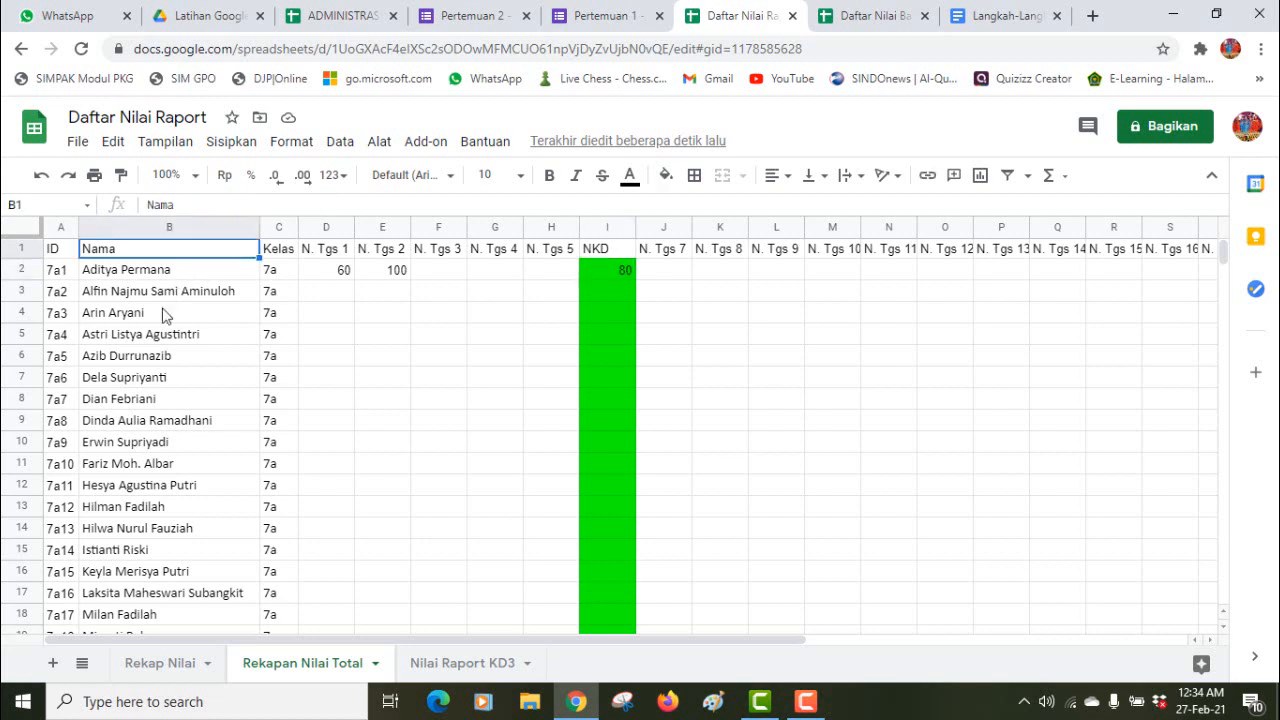
click(157, 277)
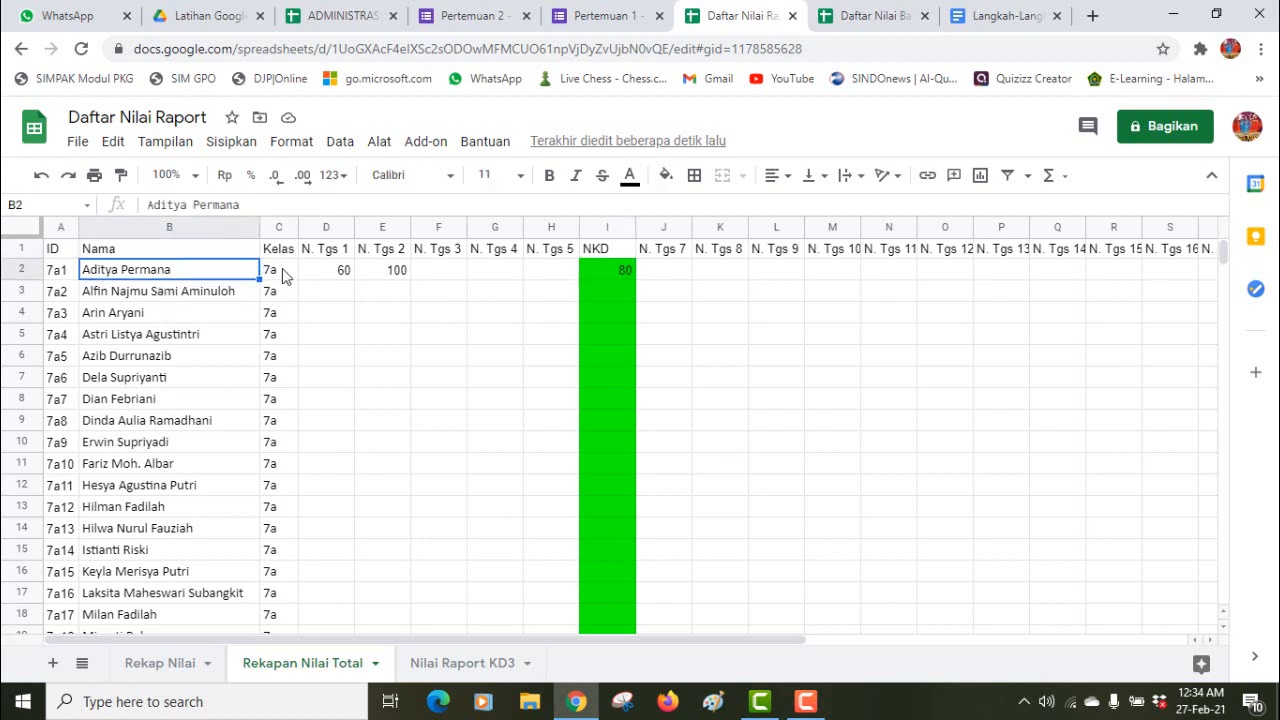
click(285, 274)
click(322, 275)
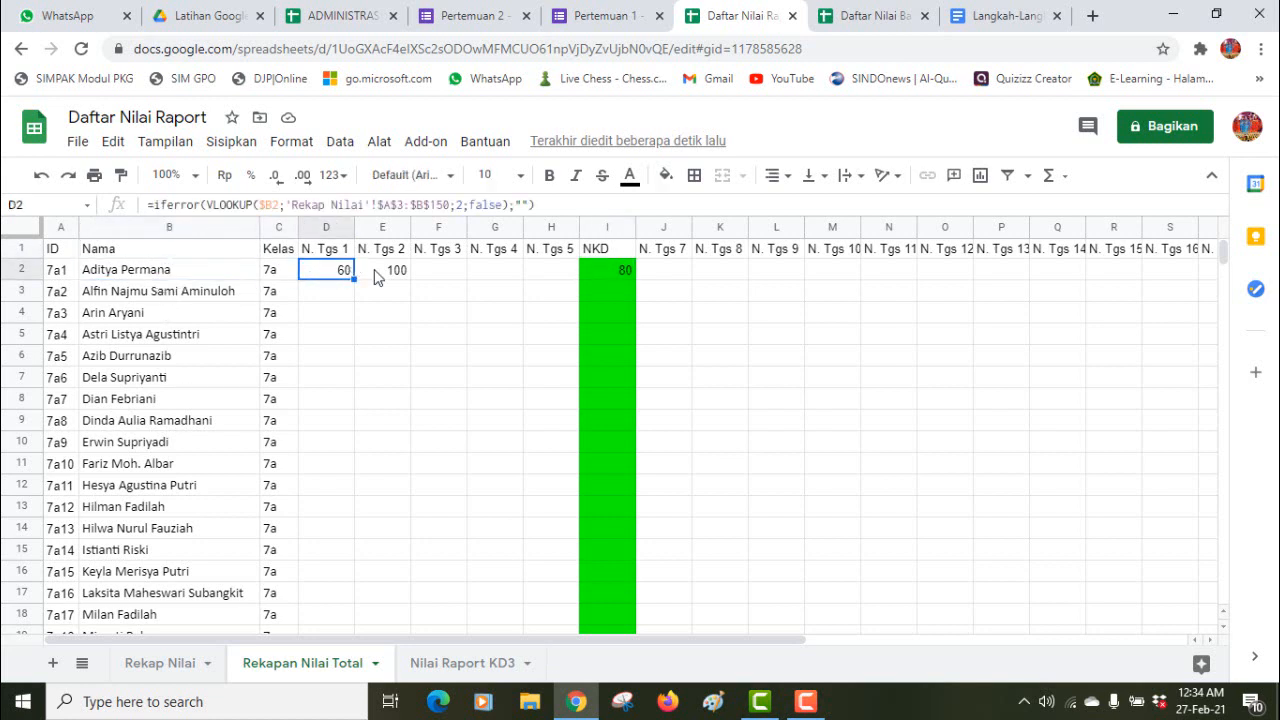
click(390, 276)
click(442, 276)
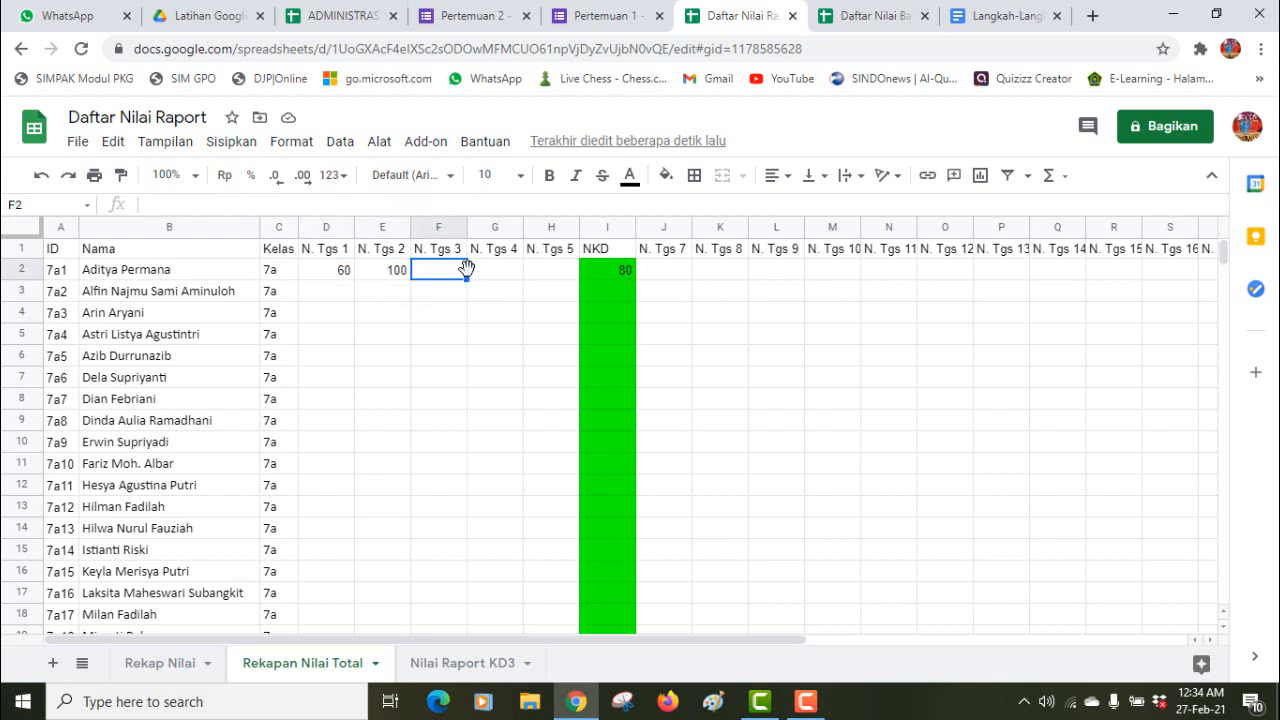
click(497, 276)
click(545, 272)
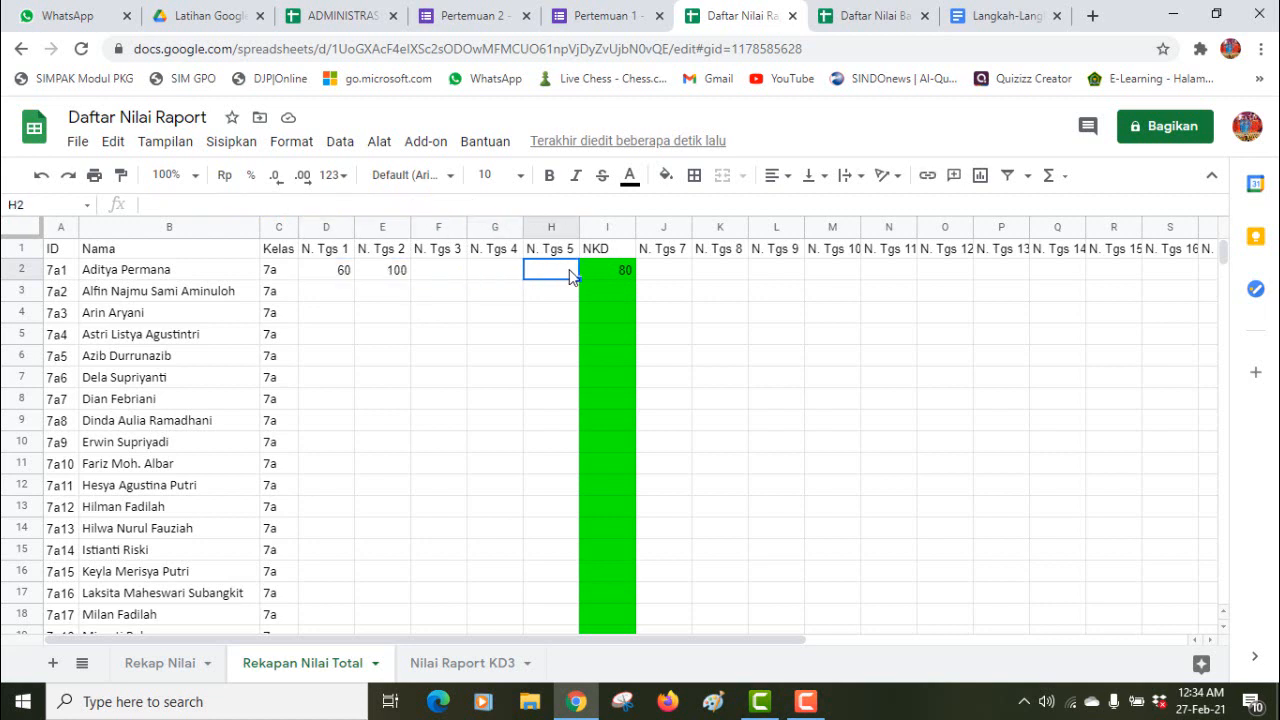
click(616, 266)
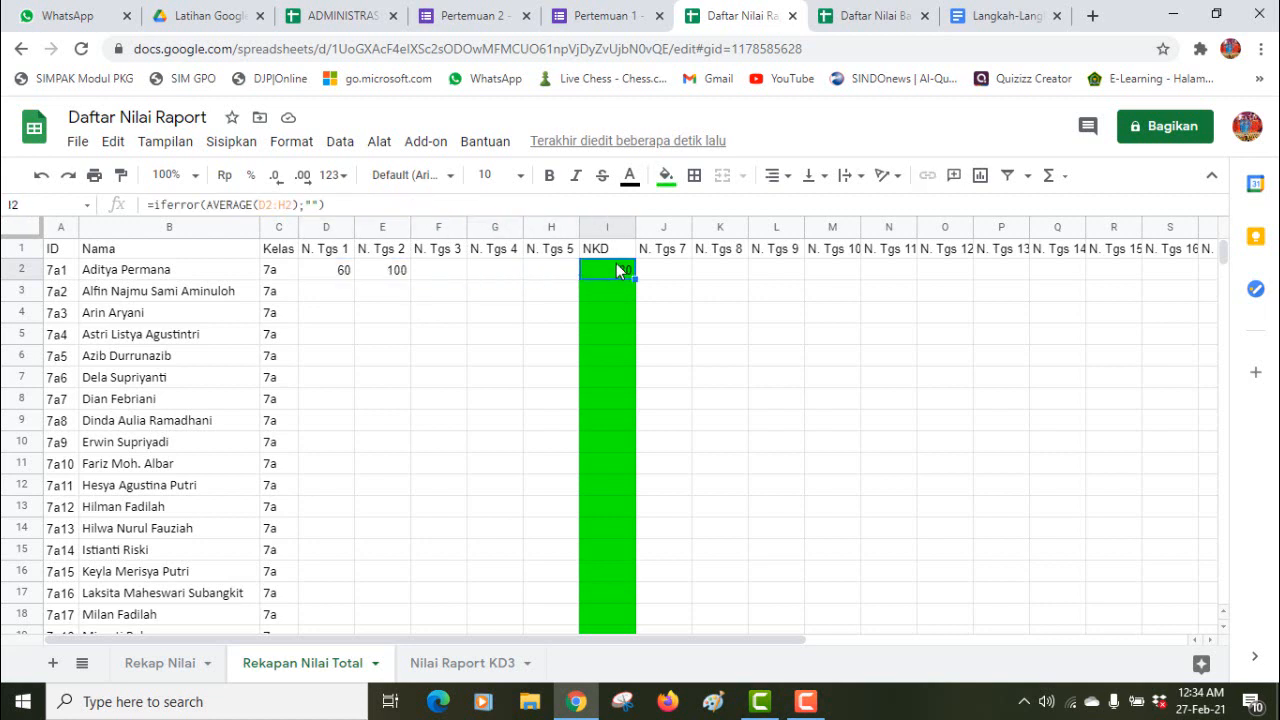
Step: Start a VLOOKUP formula in cell C10, the first student's 3.6 grade, on the Nilai Raport KD3 sheet
click(430, 665)
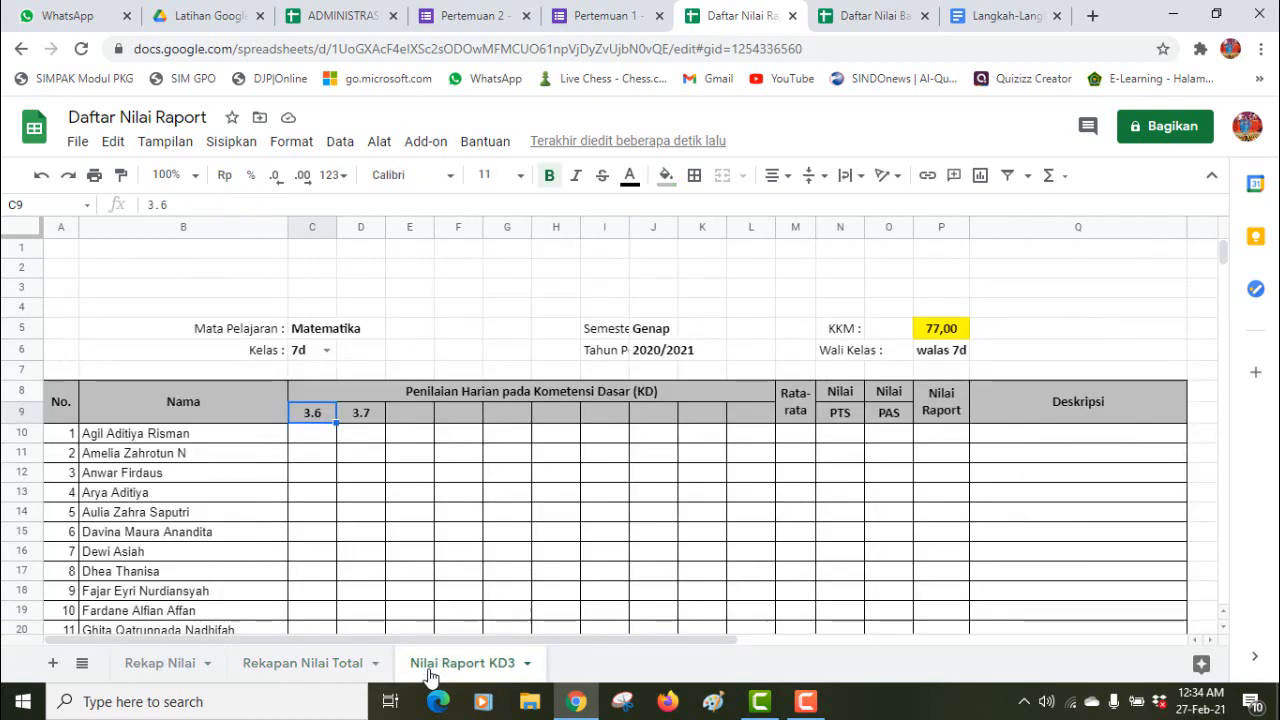
click(316, 436)
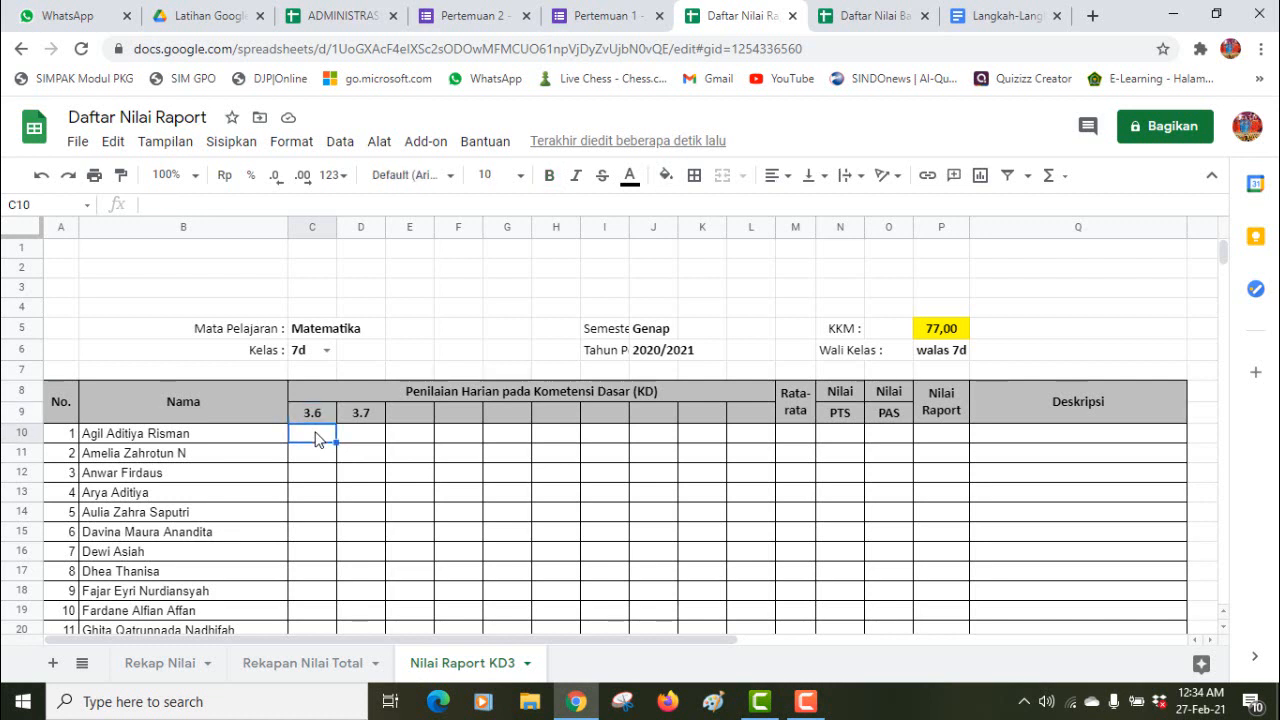
text(=)
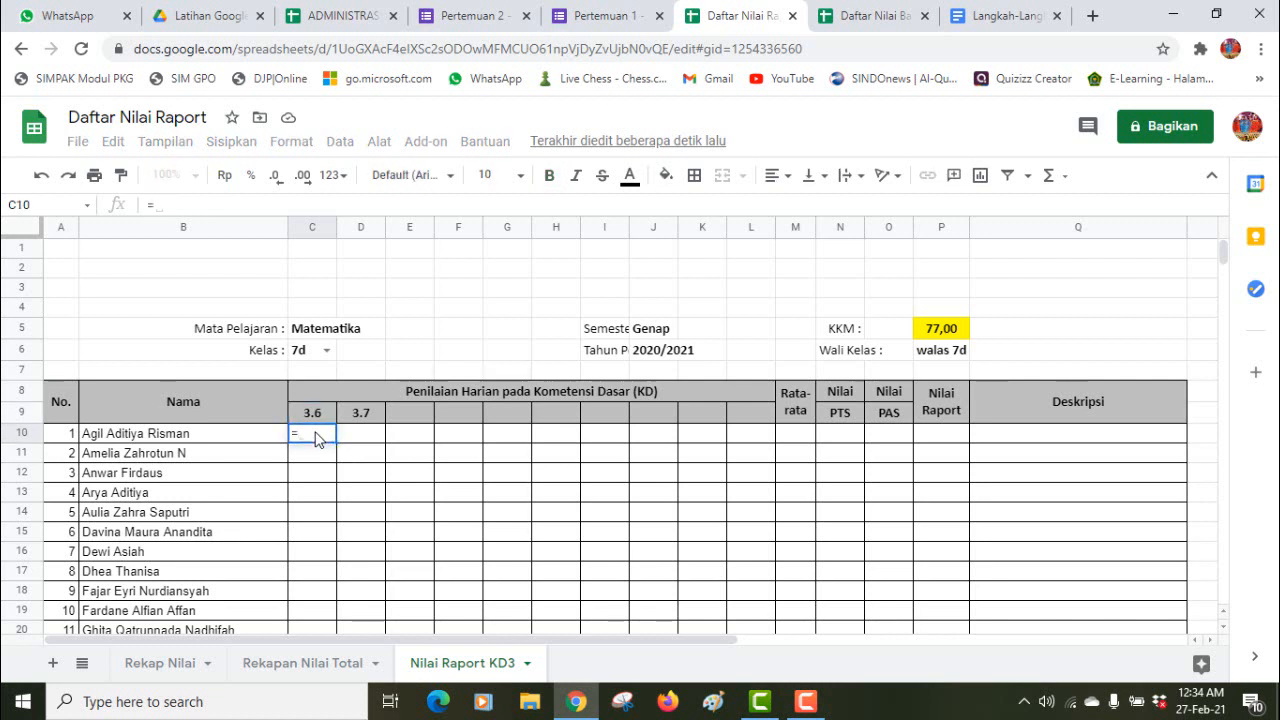
text(vlo)
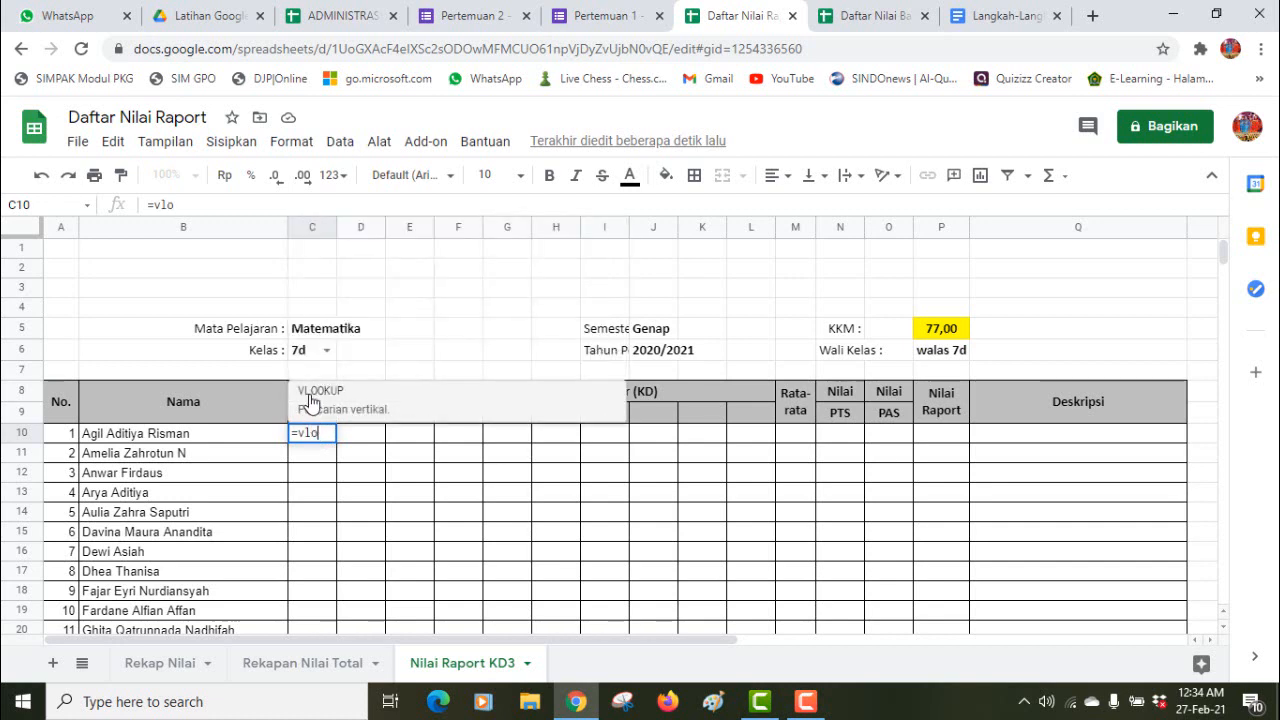
double_click(310, 398)
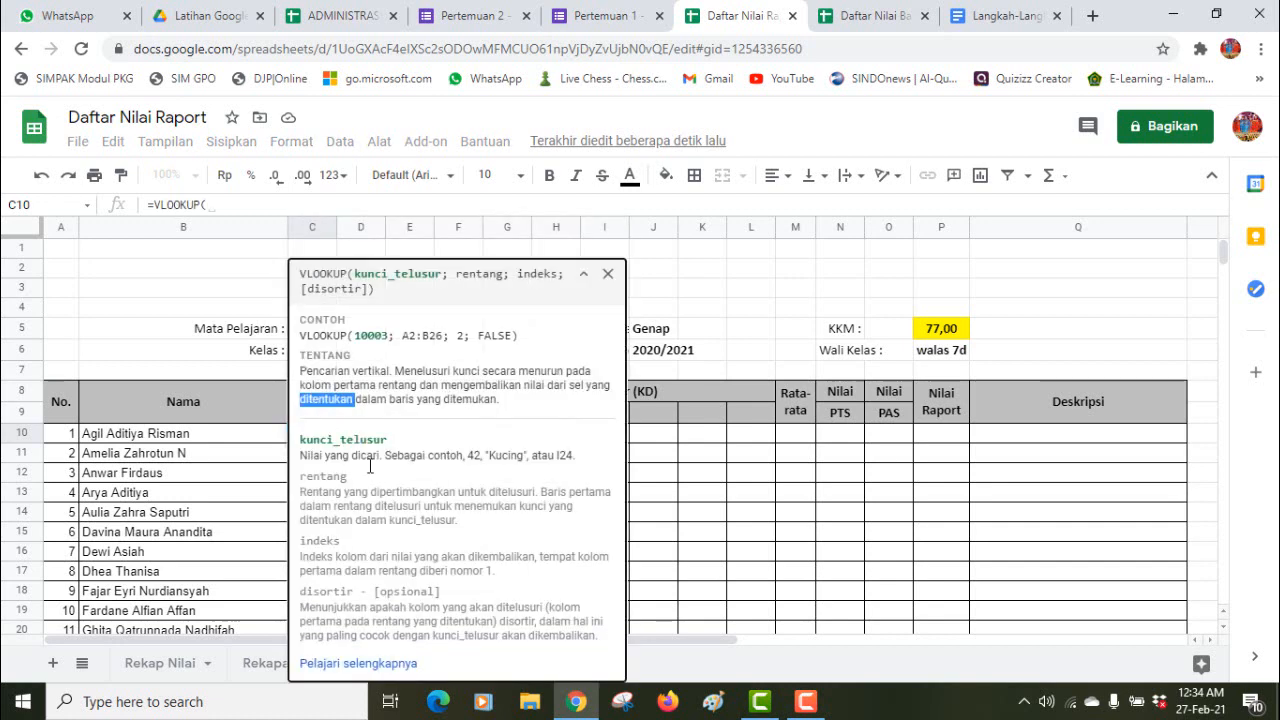
click(177, 435)
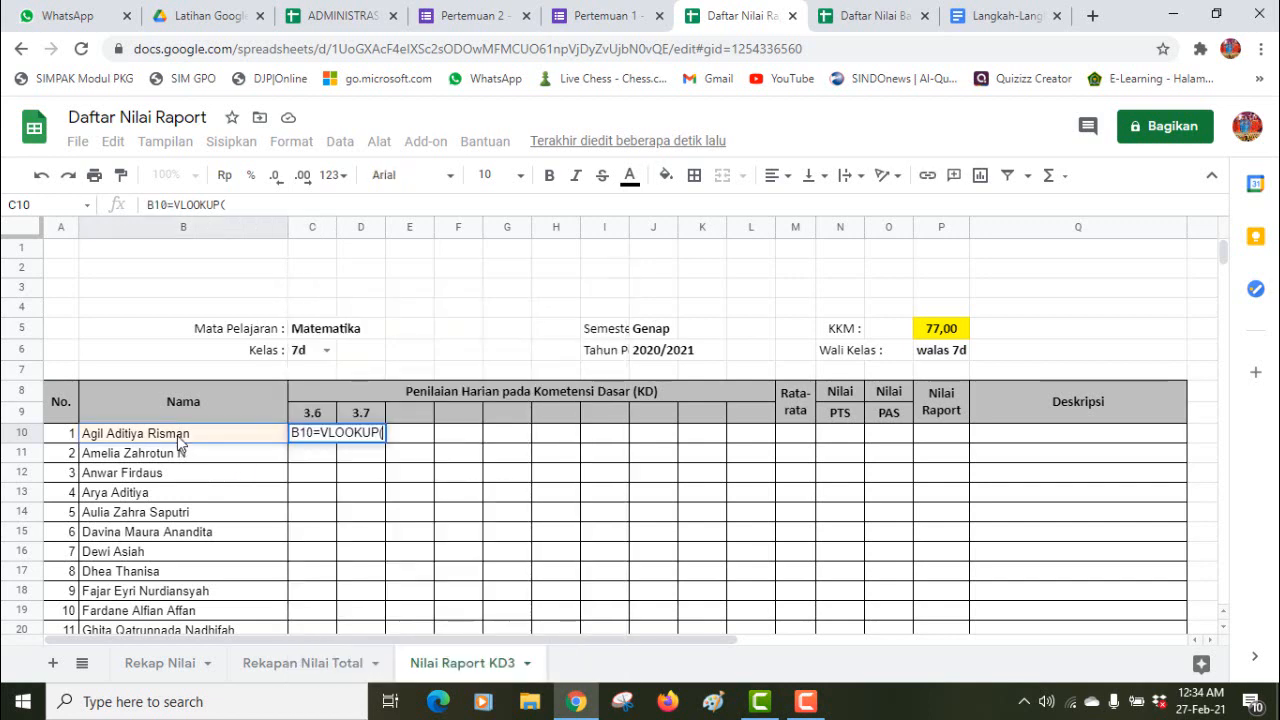
click(314, 435)
key(BackSpace)
key(BackSpace)
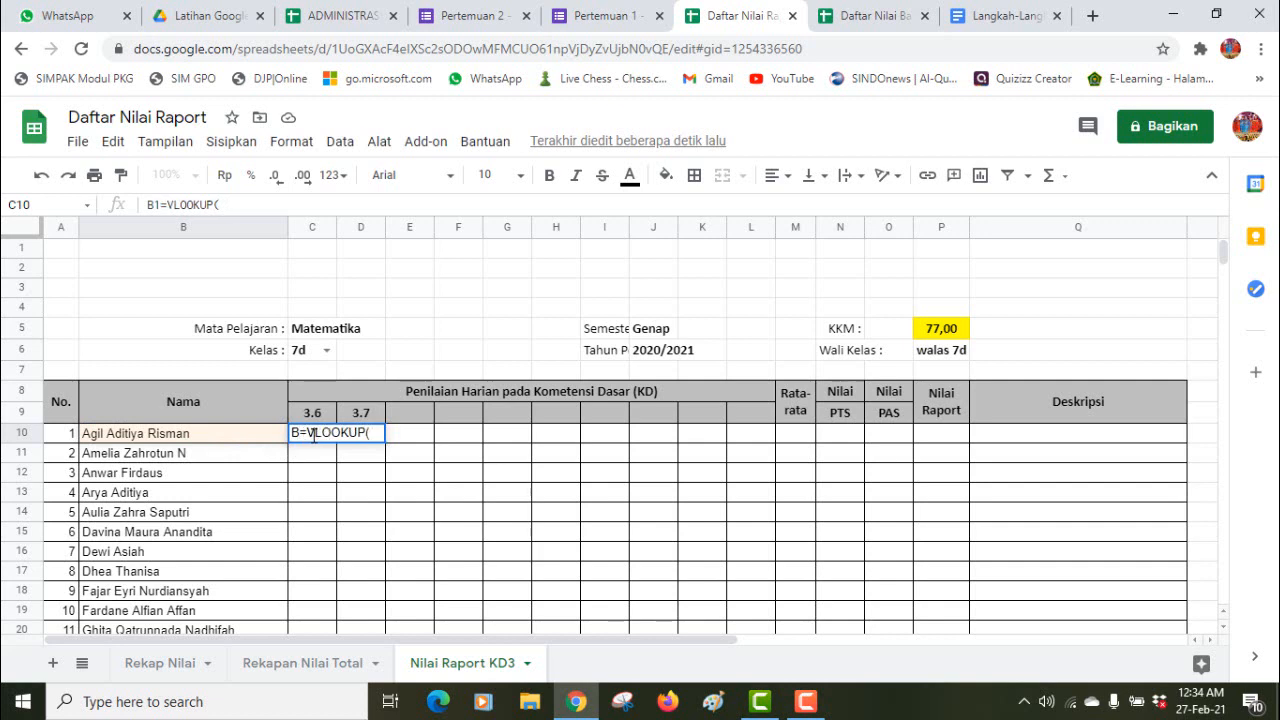
key(BackSpace)
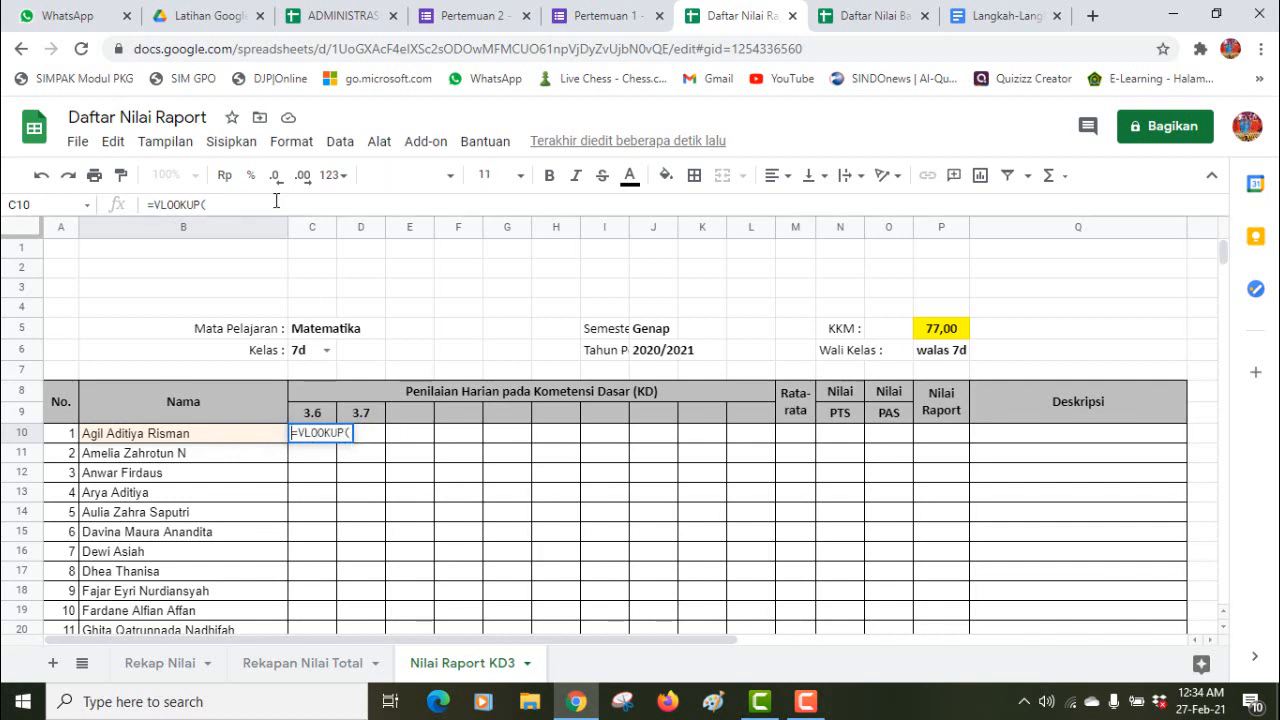
Step: Enter b10, the student's name cell, as the search key of the VLOOKUP in C10
click(275, 201)
text(b)
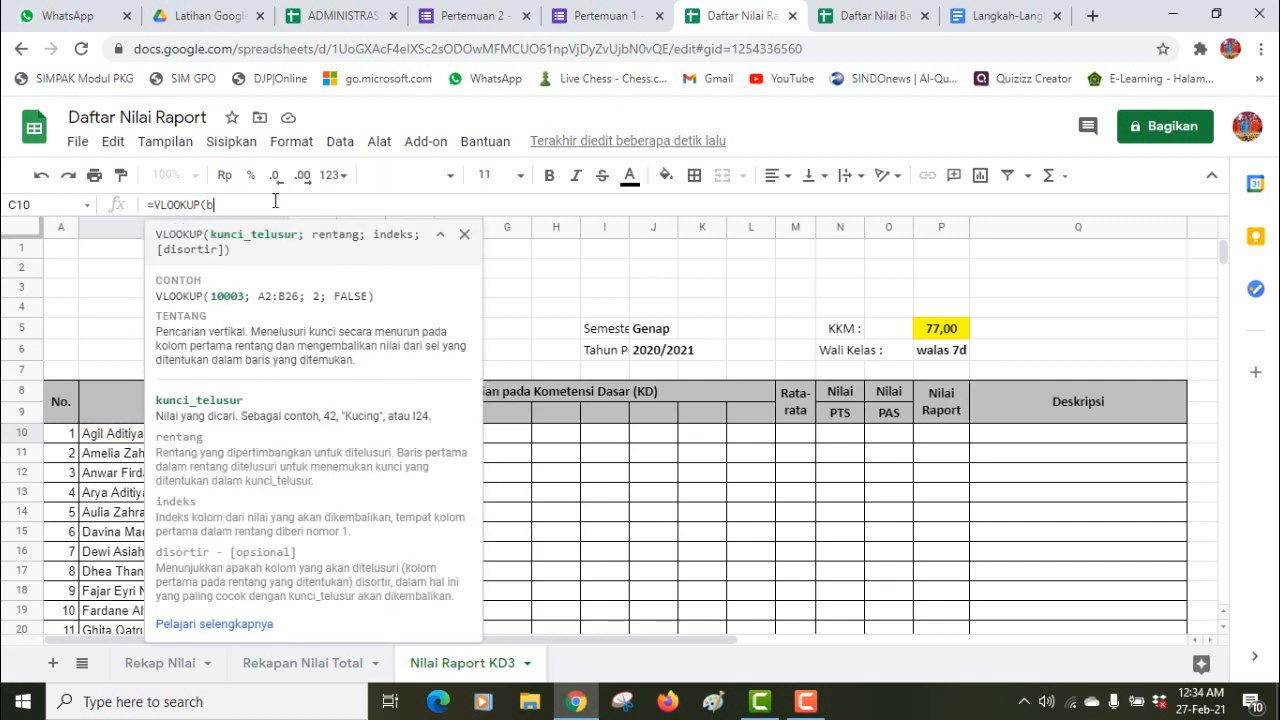
text(10)
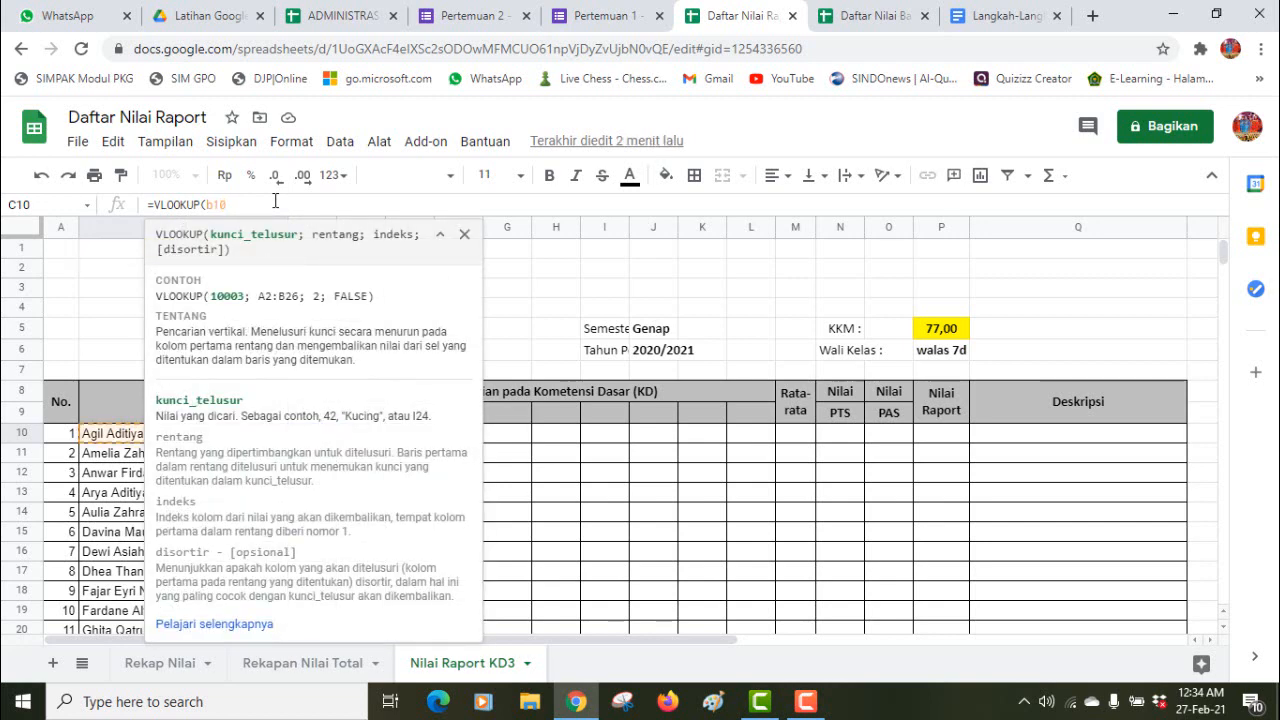
text(;)
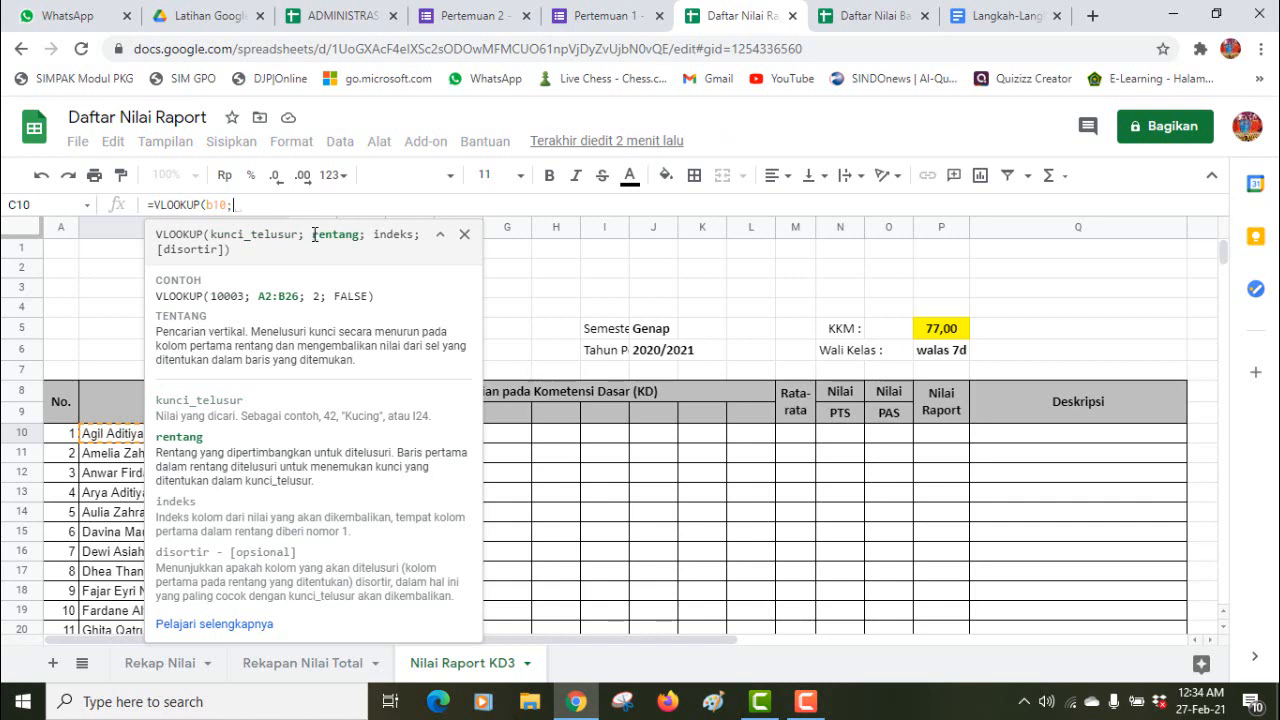
Step: Set the lookup range to B2:W129 of Rekapan Nilai Total and make it absolute as $B$2:$W$129
click(300, 663)
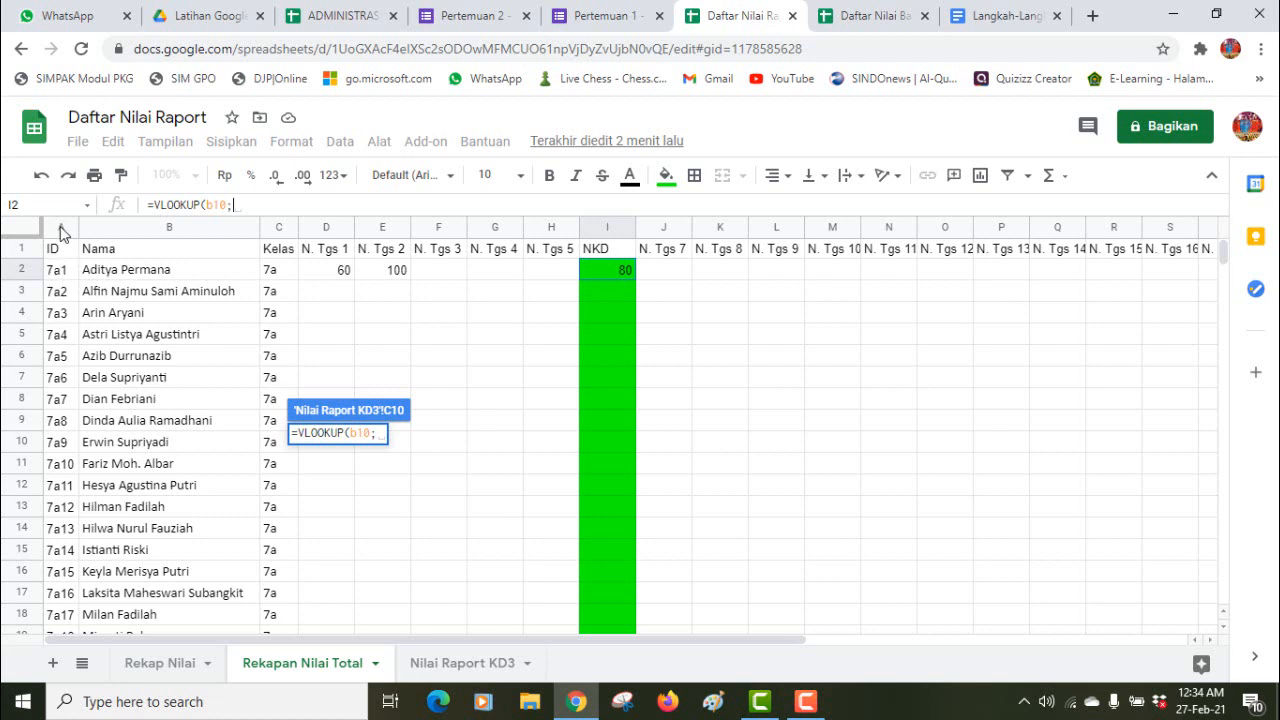
click(97, 273)
drag(97, 273, 1185, 388)
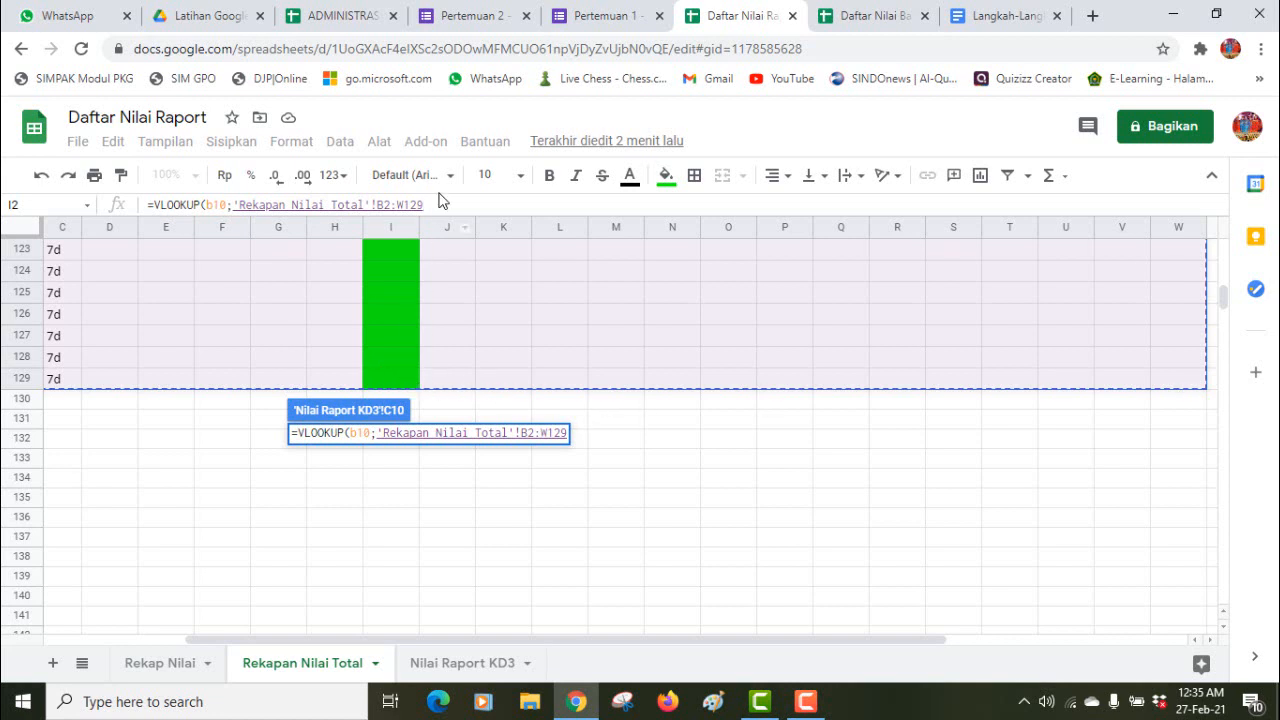
drag(425, 205, 377, 204)
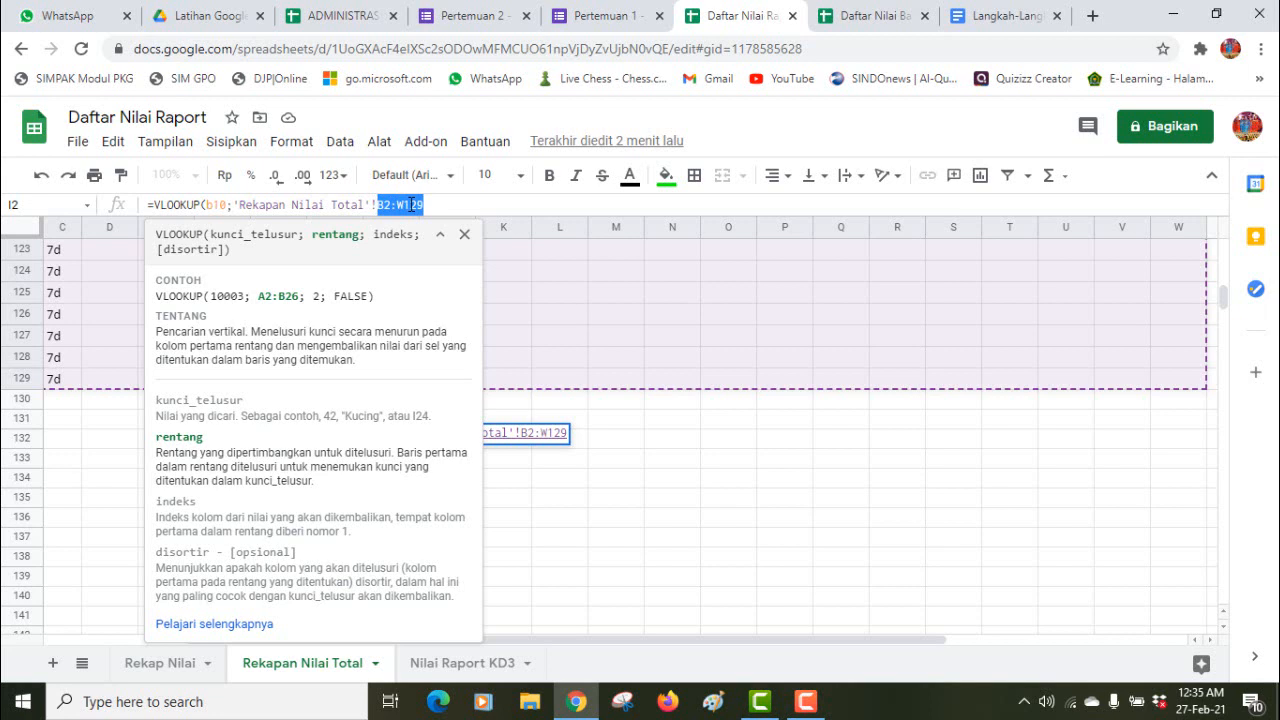
key(F4)
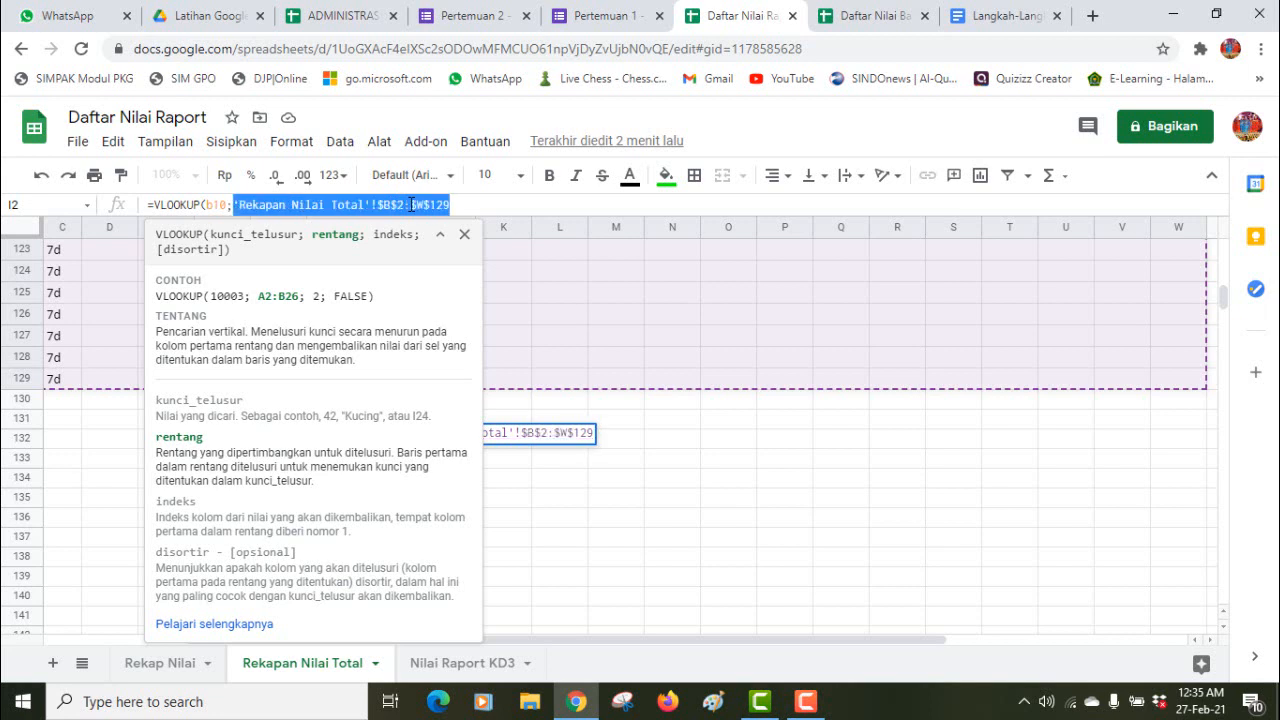
click(463, 204)
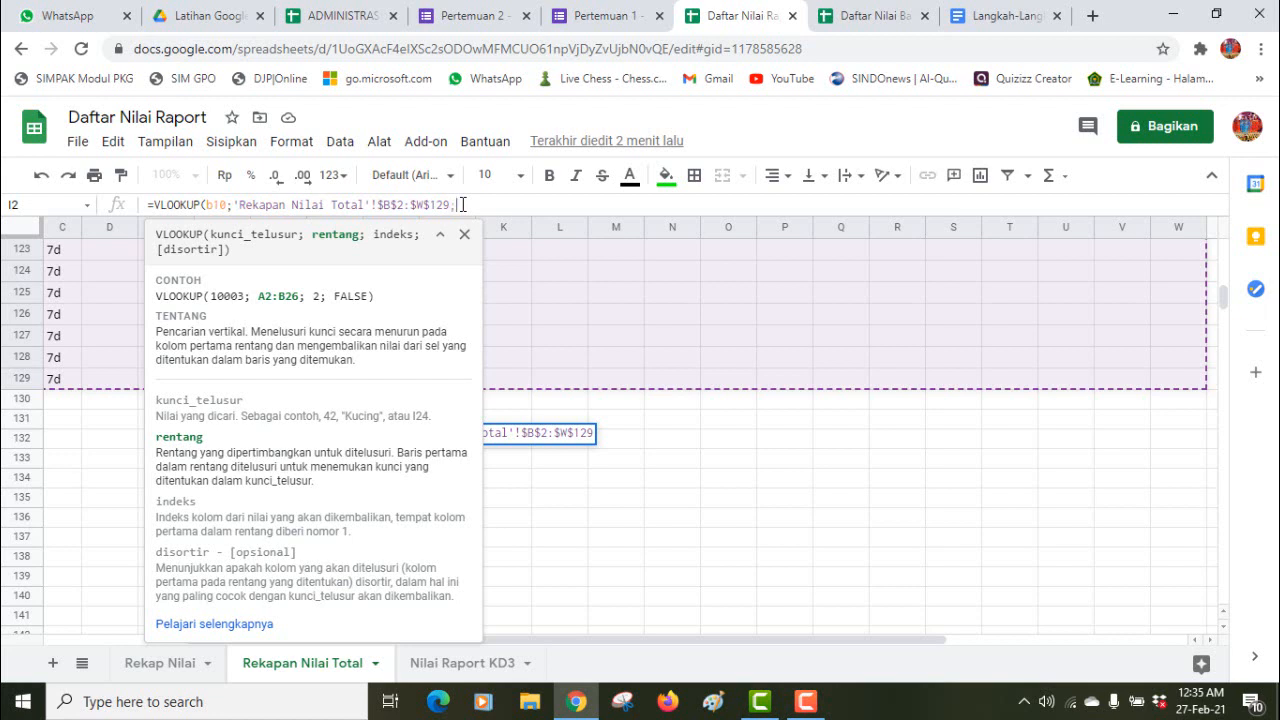
text(;)
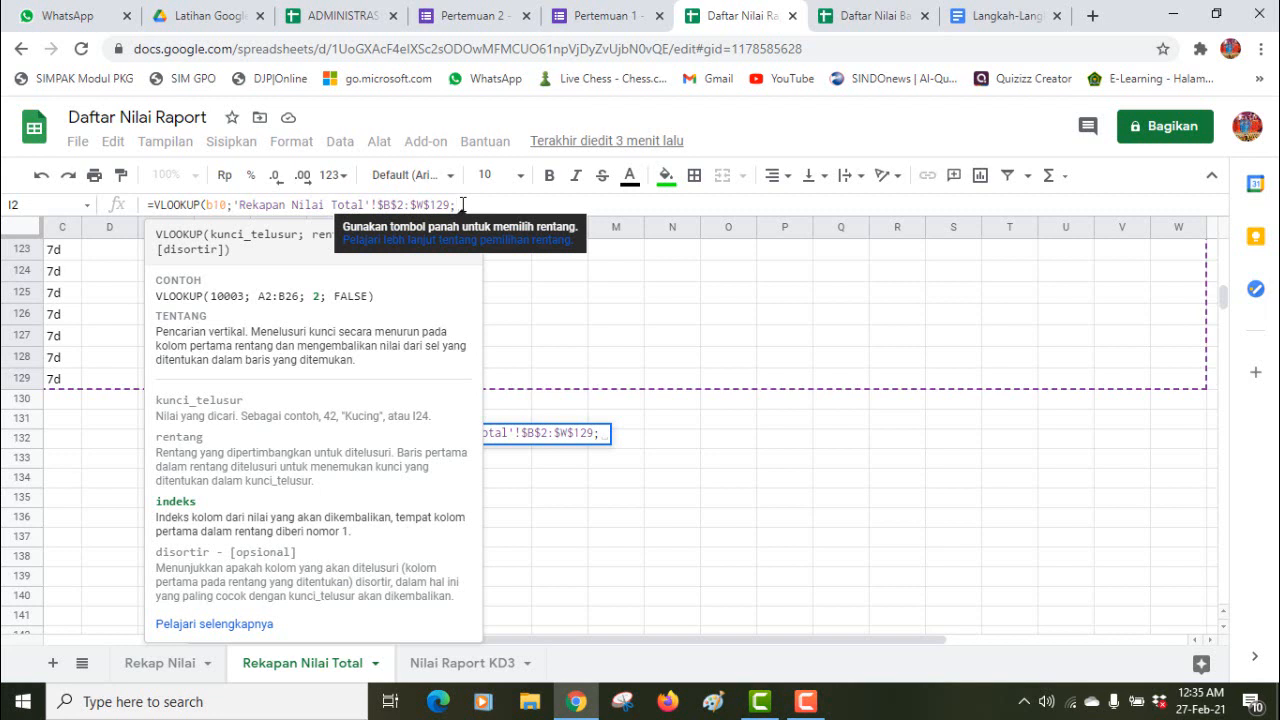
Step: Complete the VLOOKUP with column index 8 and exact matching (false), and enter the formula
text(8)
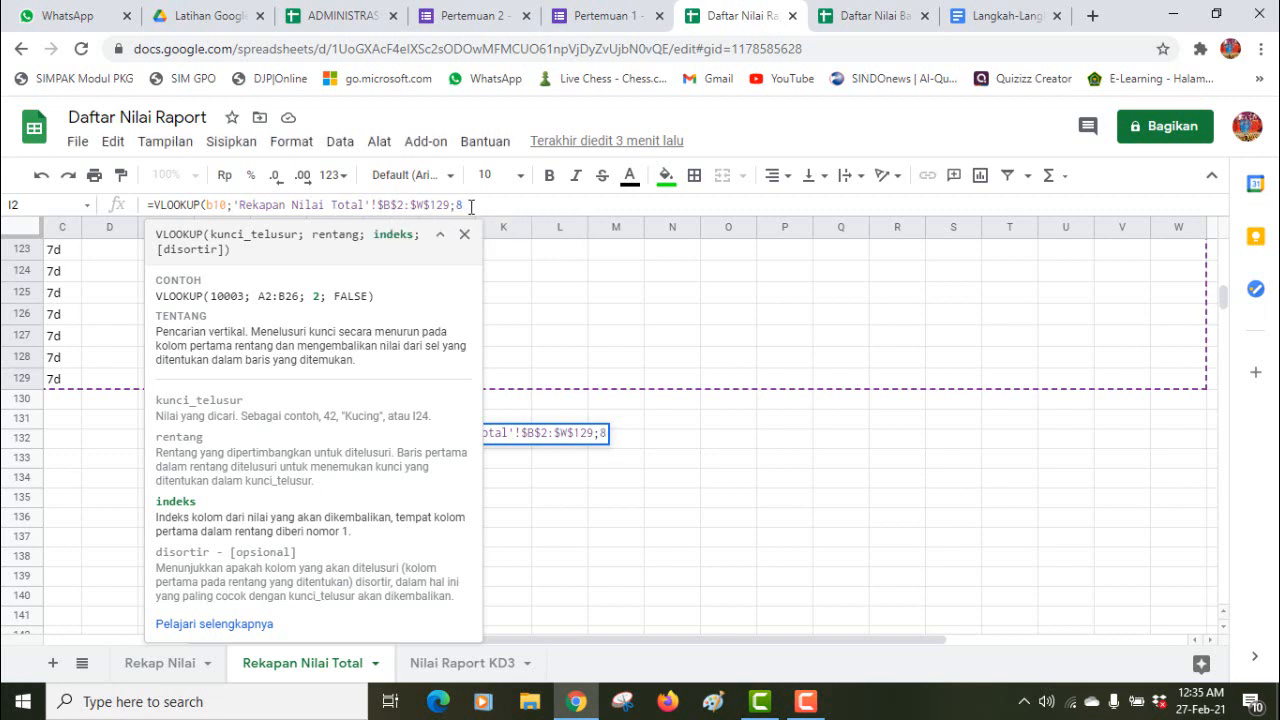
text(;)
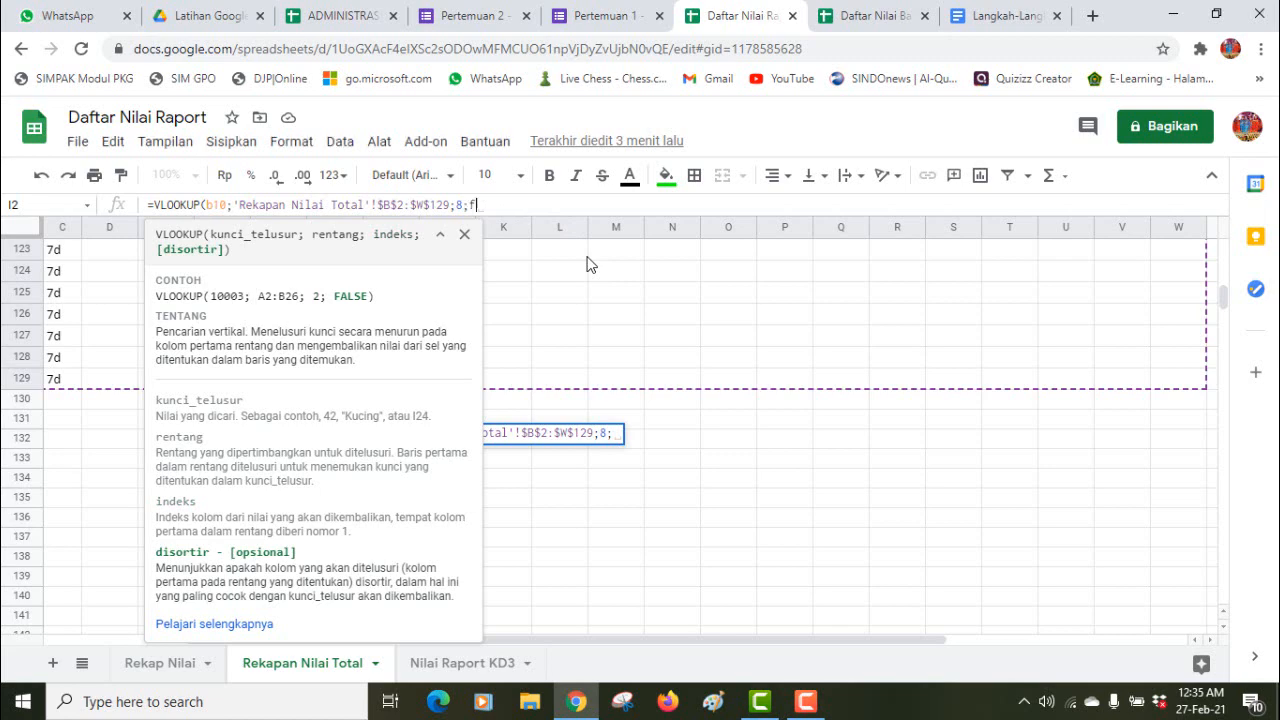
text(false)
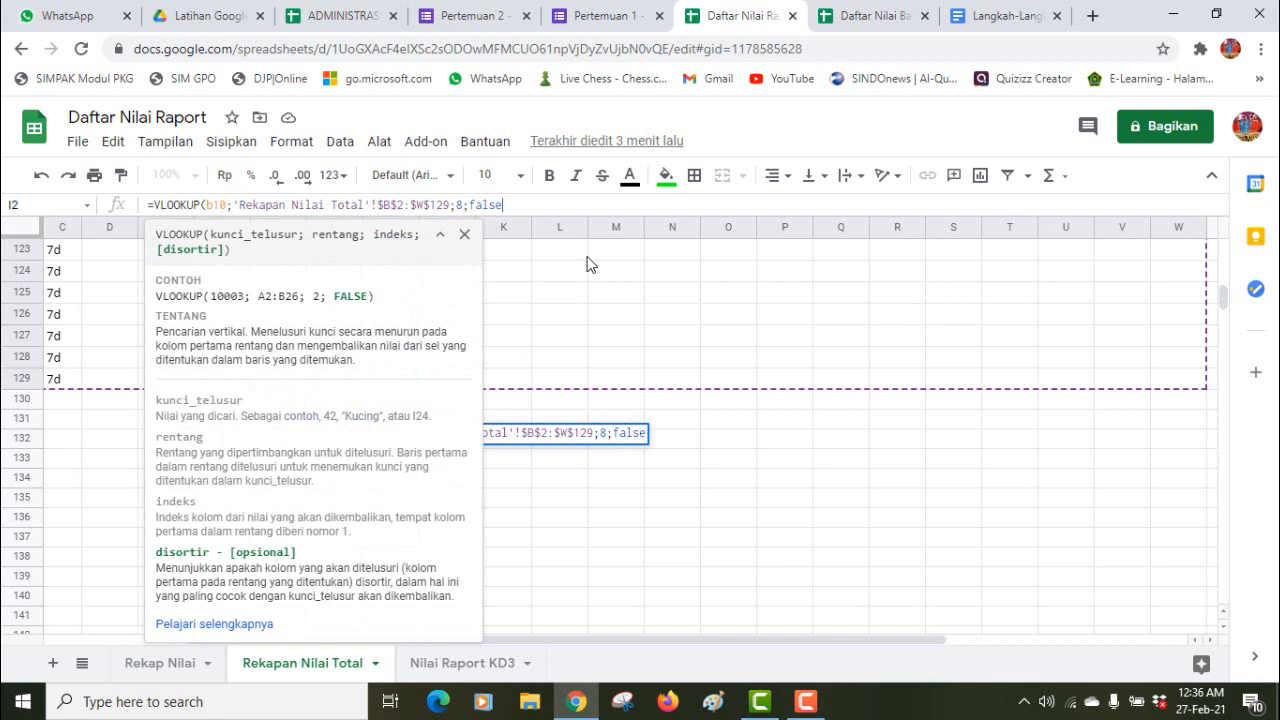
text())
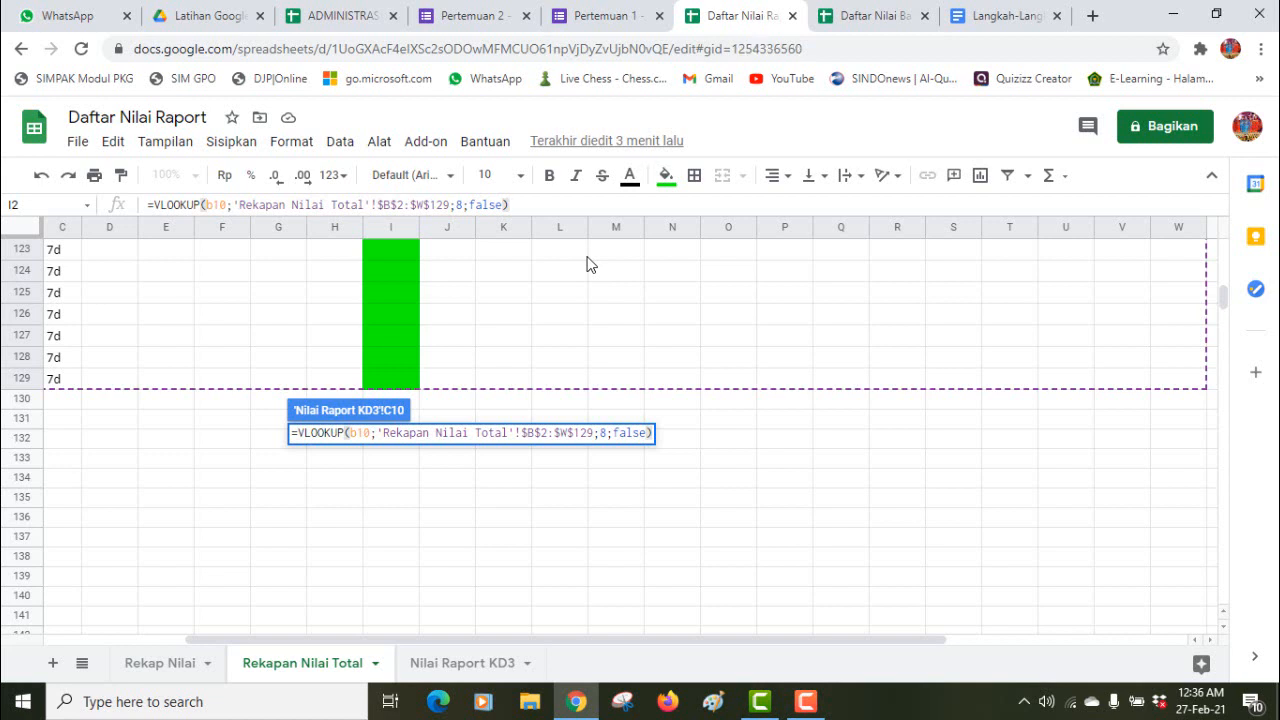
key(Return)
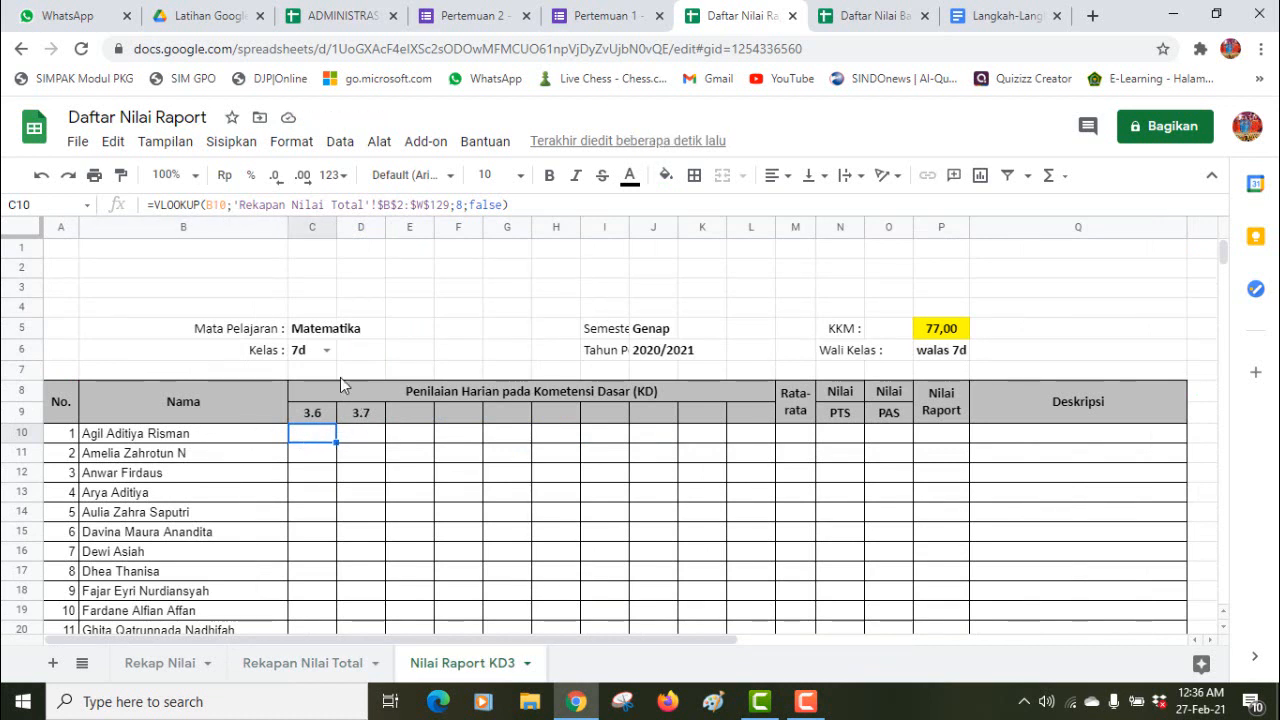
Step: Choose class 7a in the Kelas cell and compare the first student's 3.6 grade with the NKD in Rekapan Nilai Total
click(327, 350)
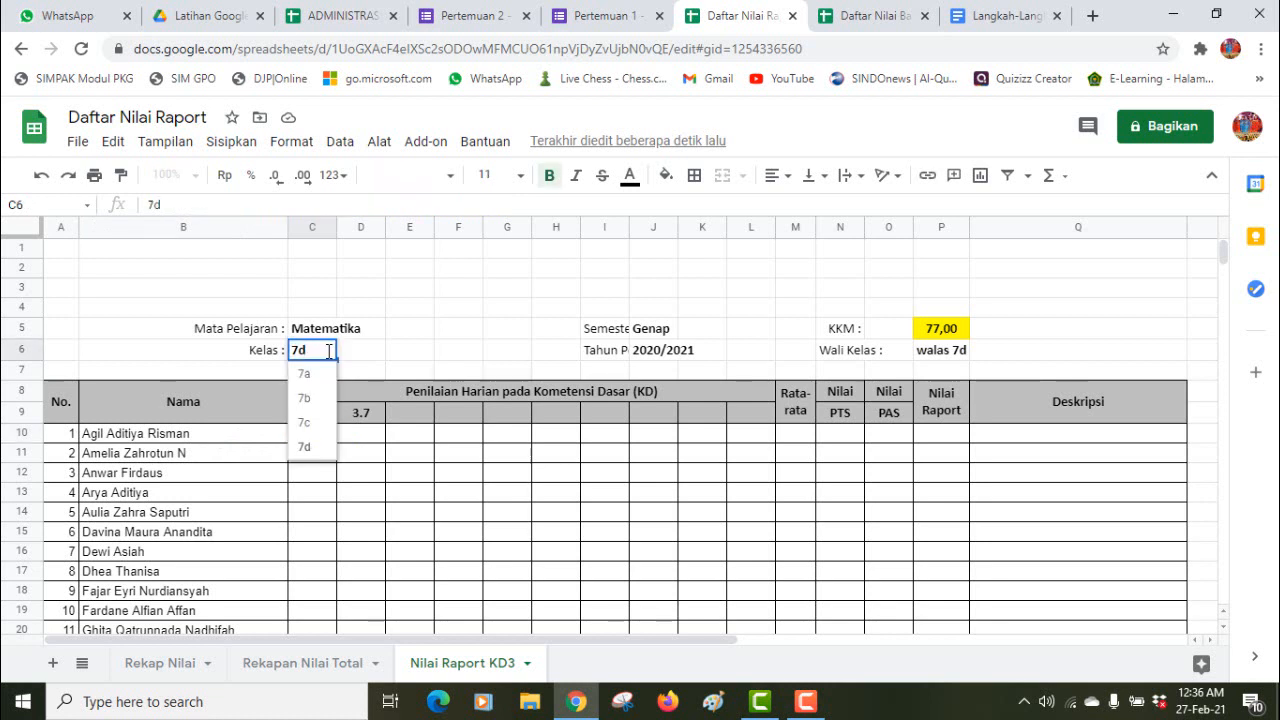
click(320, 374)
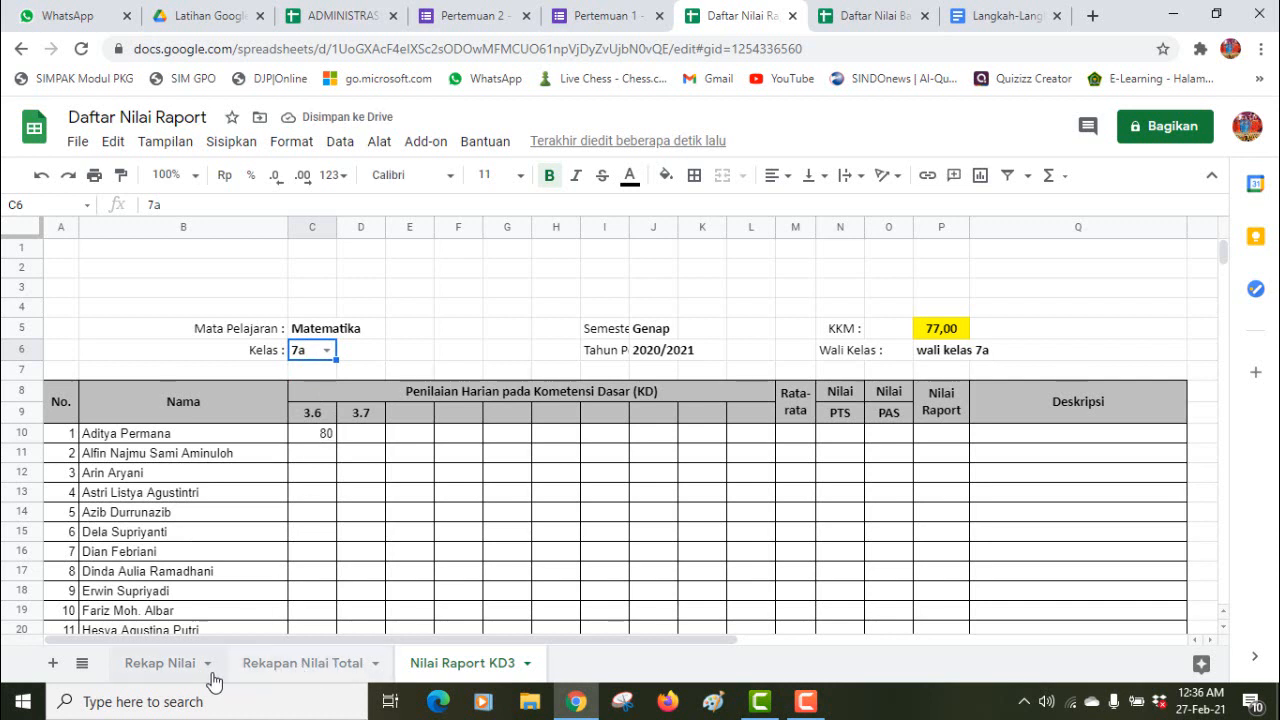
click(276, 676)
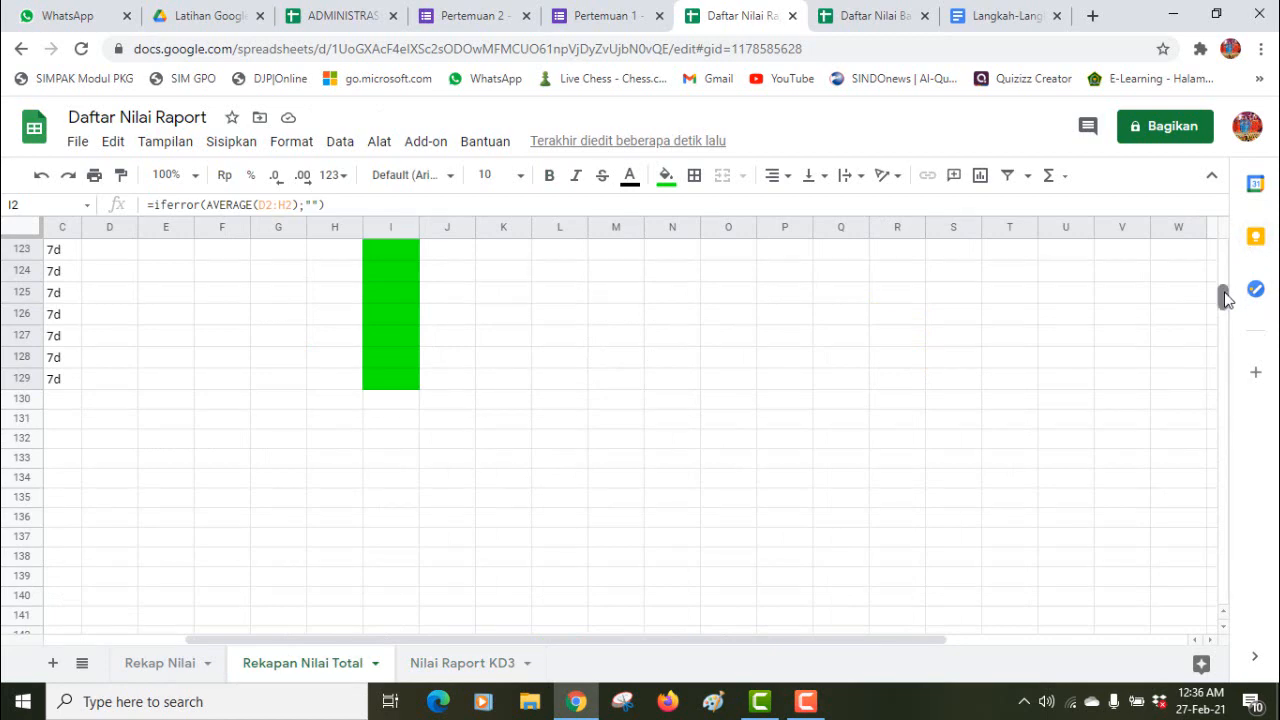
drag(1224, 288, 1224, 241)
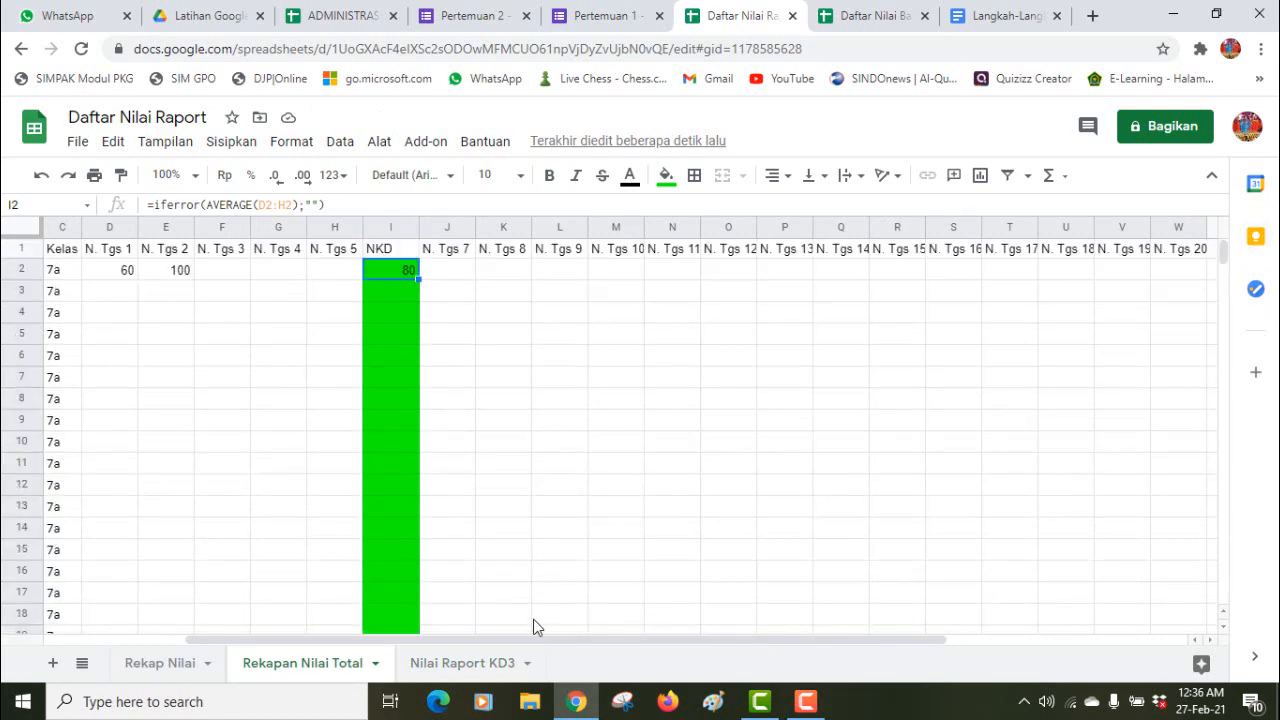
drag(533, 638, 282, 638)
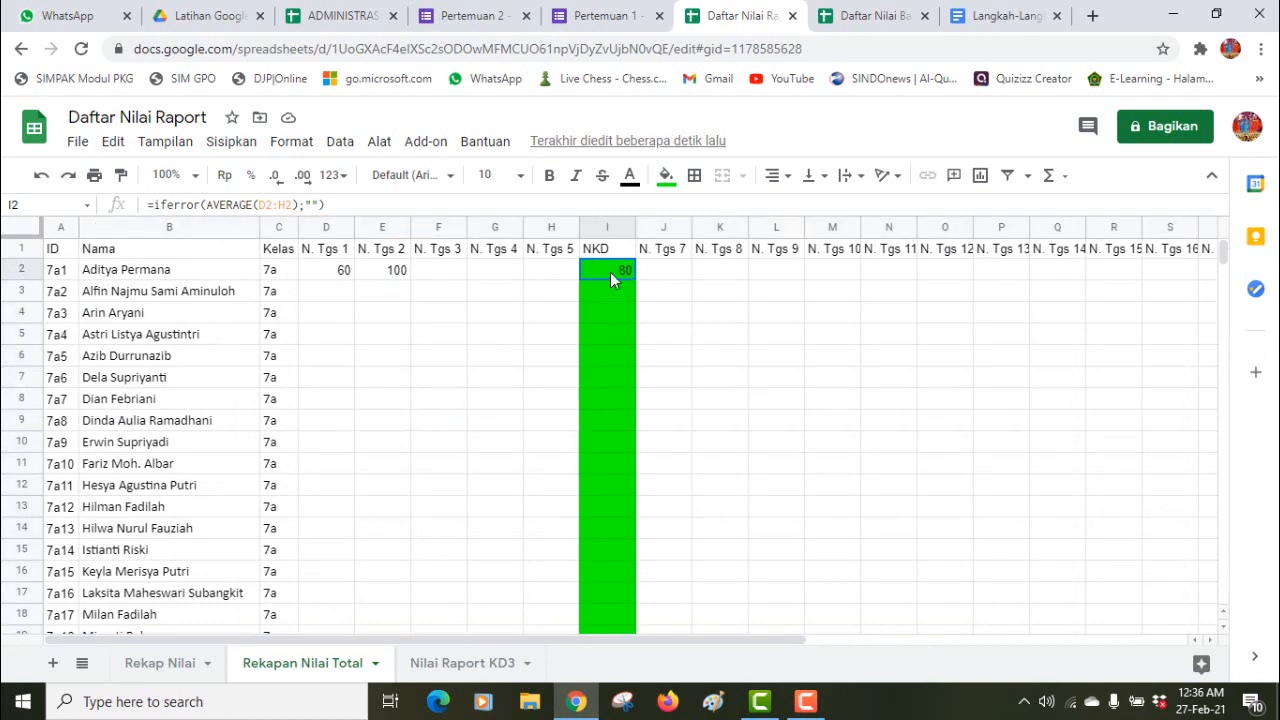
click(435, 663)
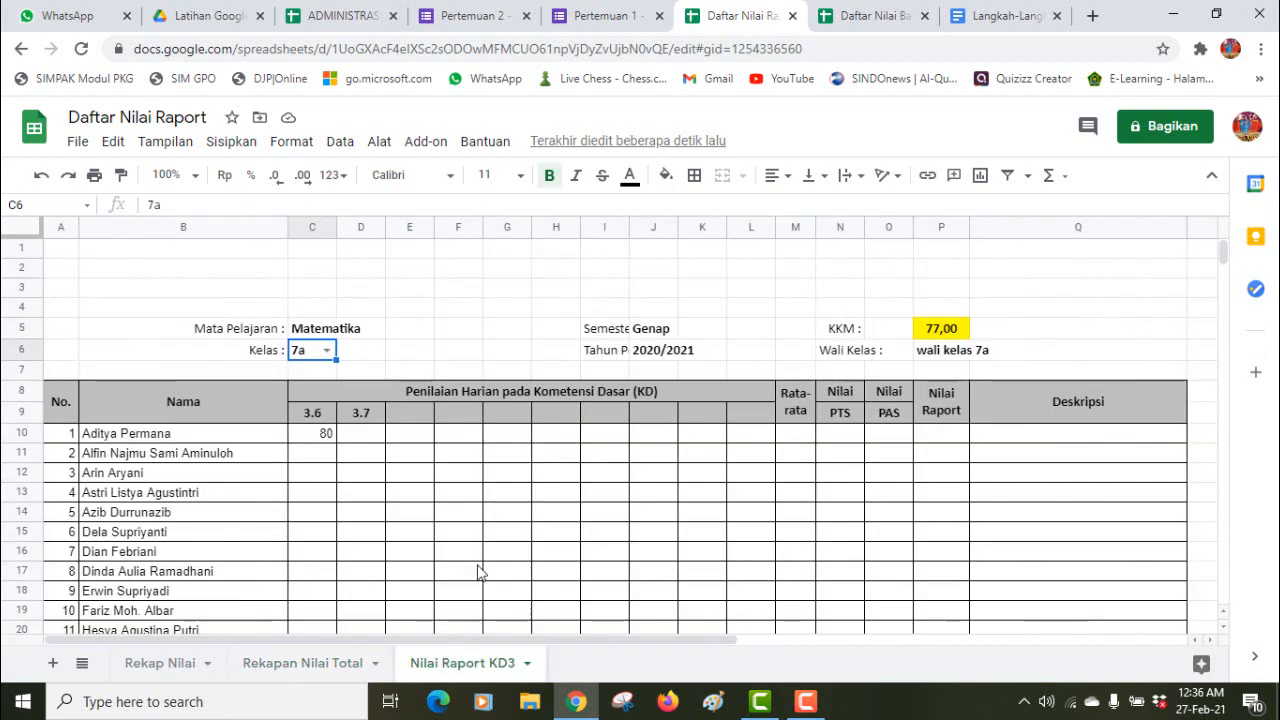
Step: Fill the VLOOKUP formula from C10 down to C42 in the 3.6 column
click(334, 437)
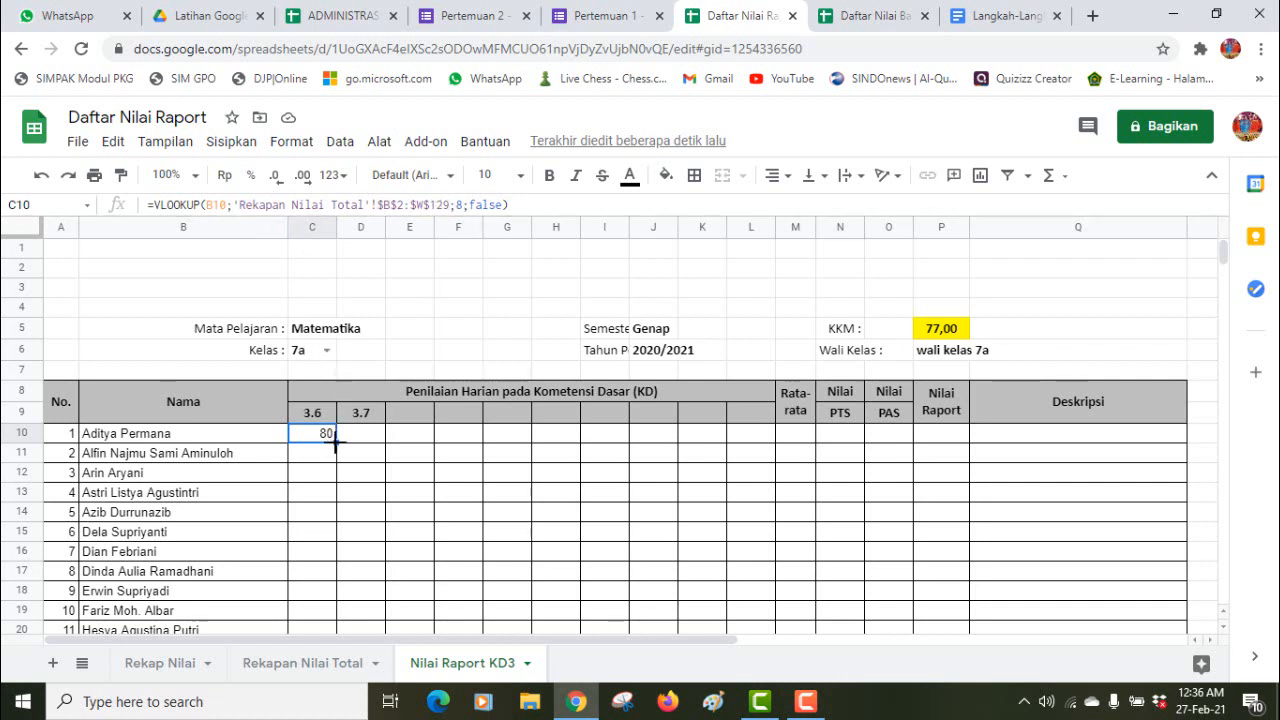
mouse_move(335, 443)
mouse_down()
mouse_move(330, 643)
mouse_move(331, 608)
mouse_move(342, 700)
mouse_move(340, 206)
mouse_move(326, 371)
mouse_move(294, 489)
mouse_move(316, 440)
mouse_move(313, 452)
mouse_up()
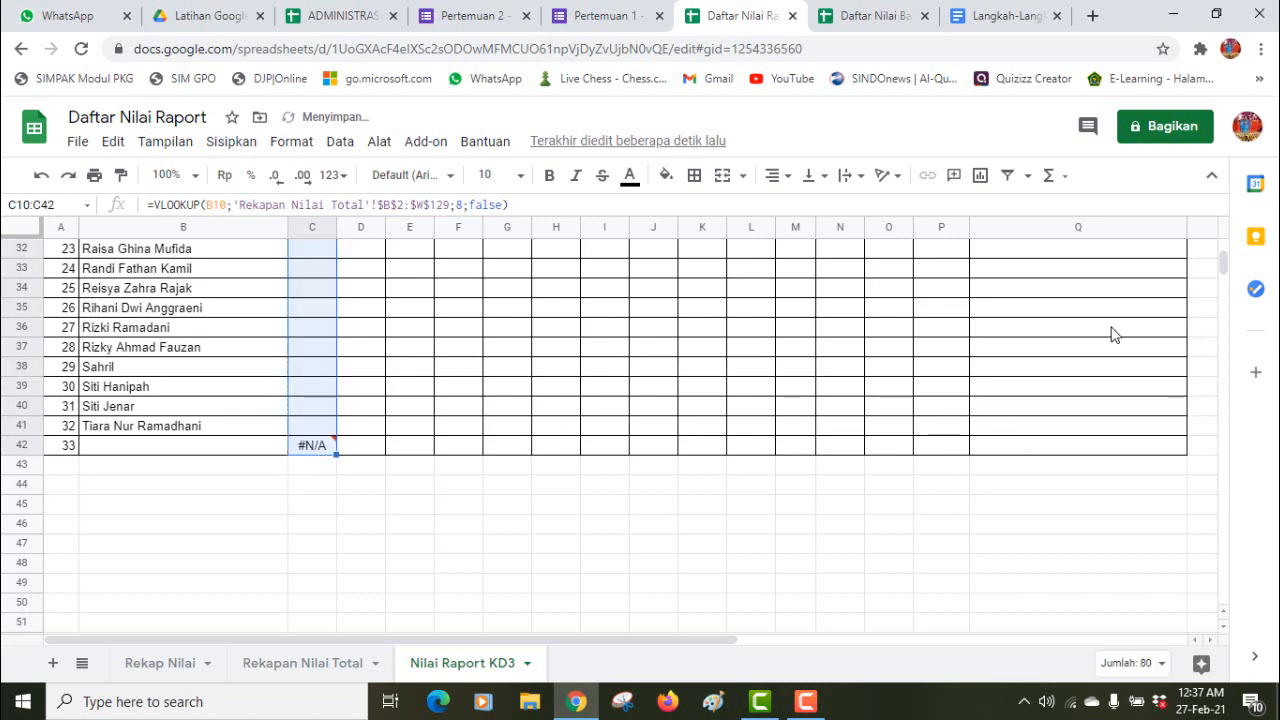
drag(1222, 268, 1220, 246)
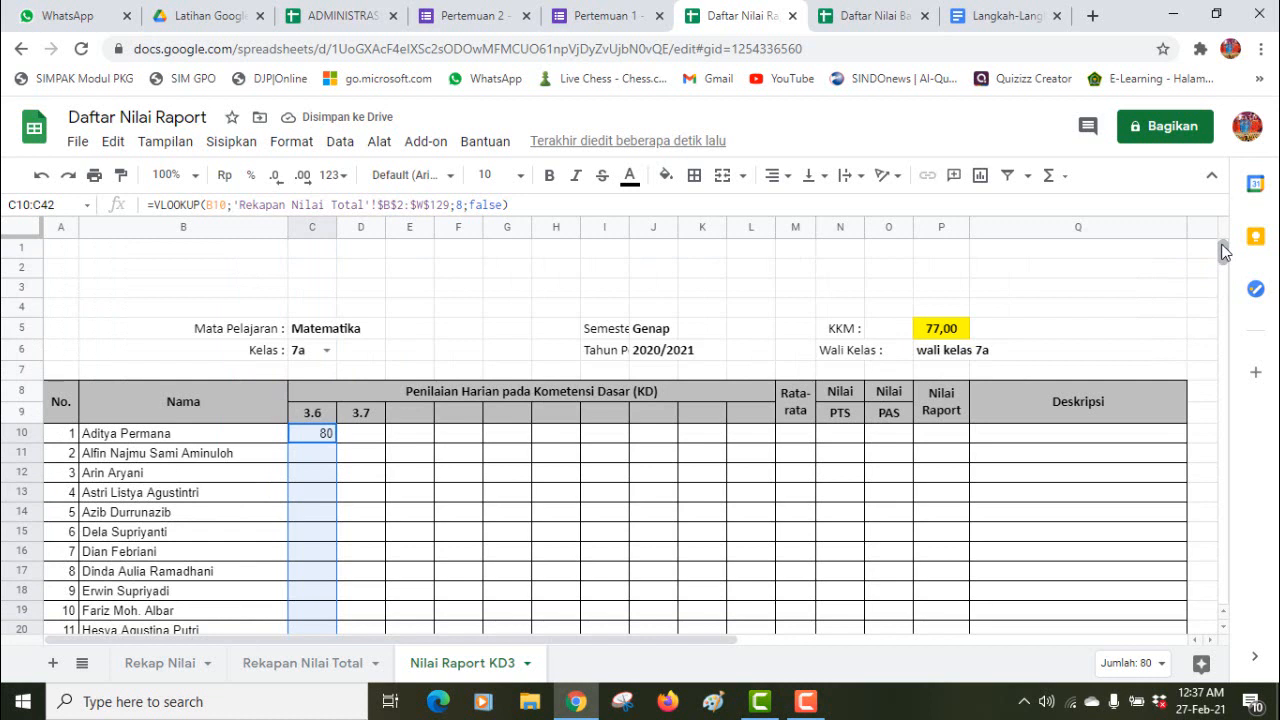
Step: Wrap the VLOOKUP in C10 in an IFERROR that returns an empty text ("") on error
click(313, 435)
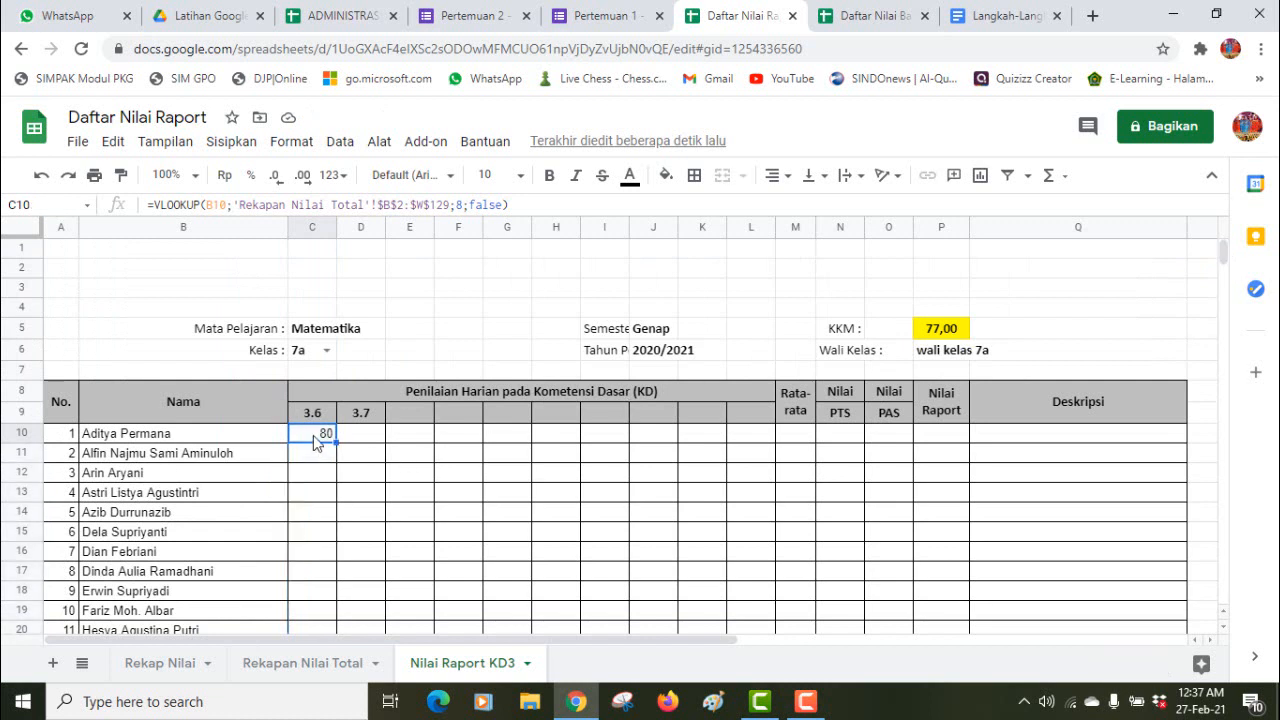
click(155, 204)
text(iferr)
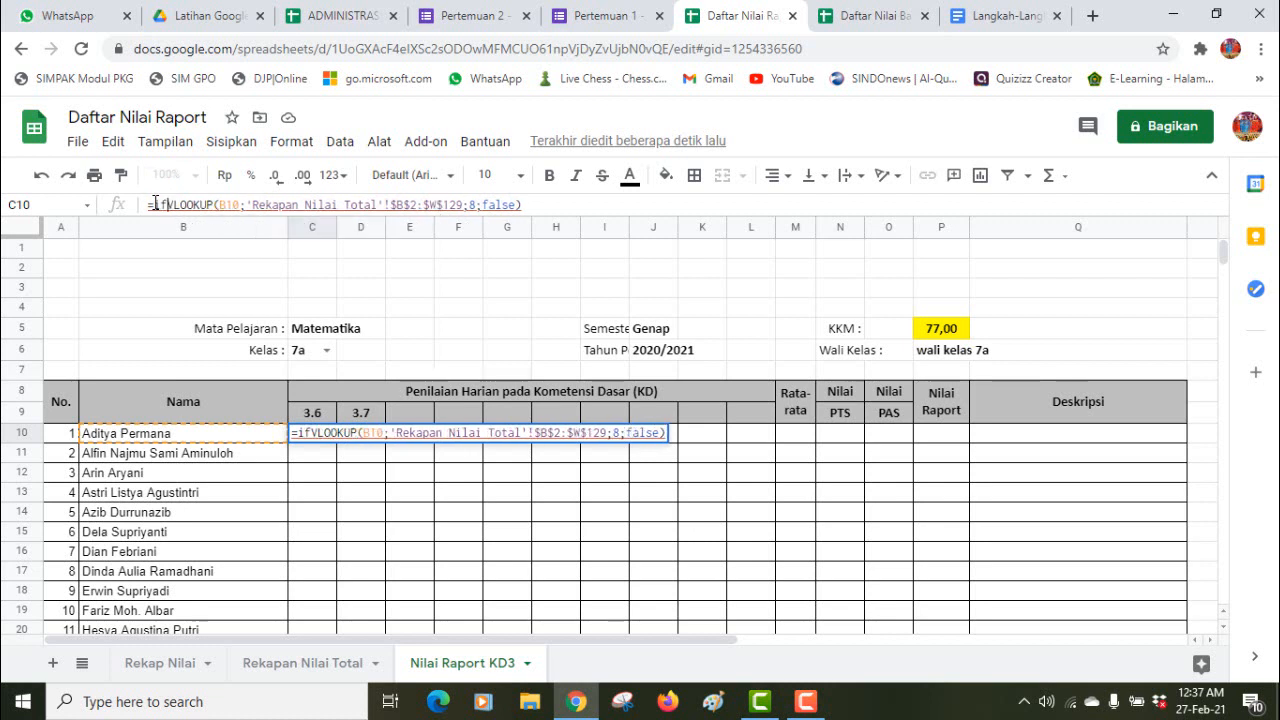
text(or)
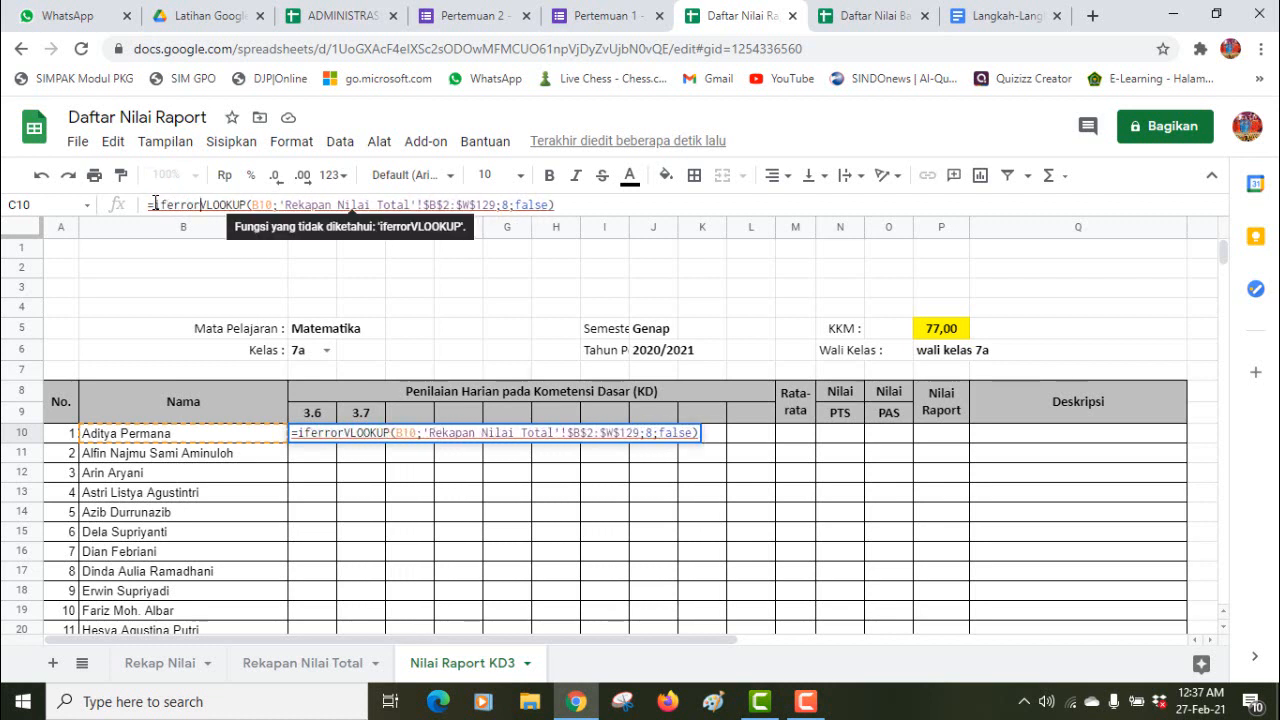
text(()
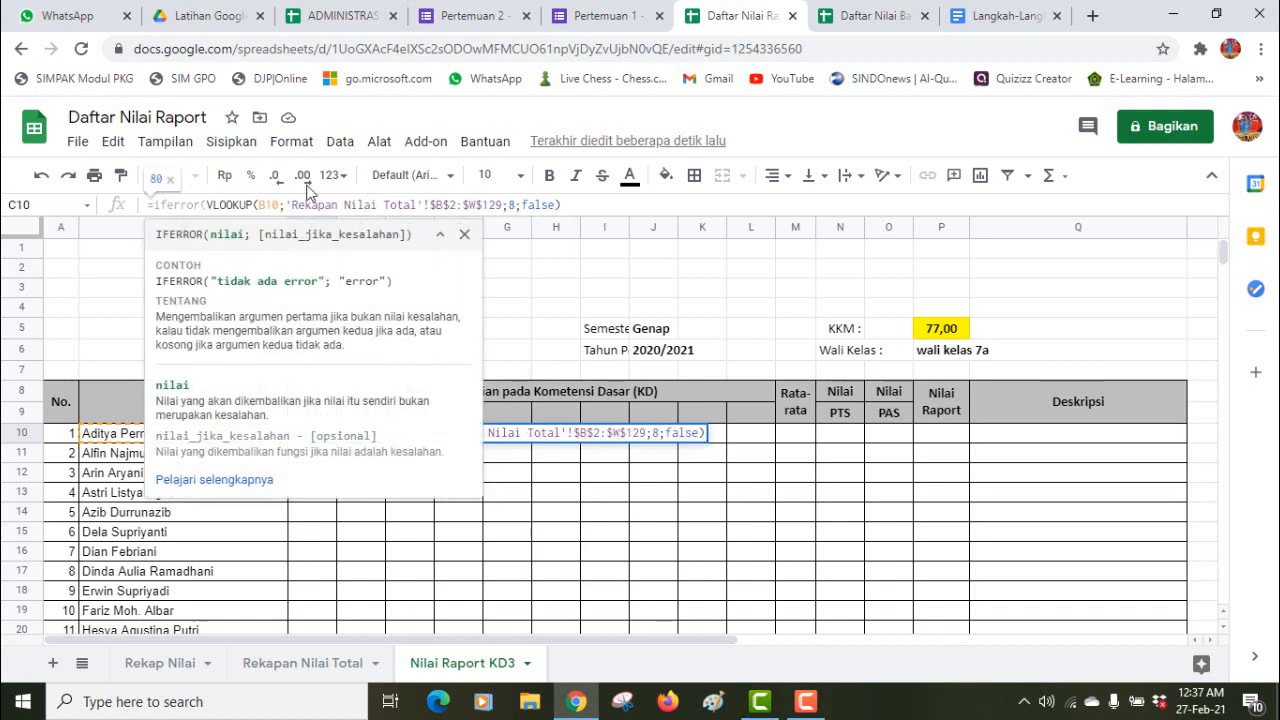
click(568, 205)
text(;)
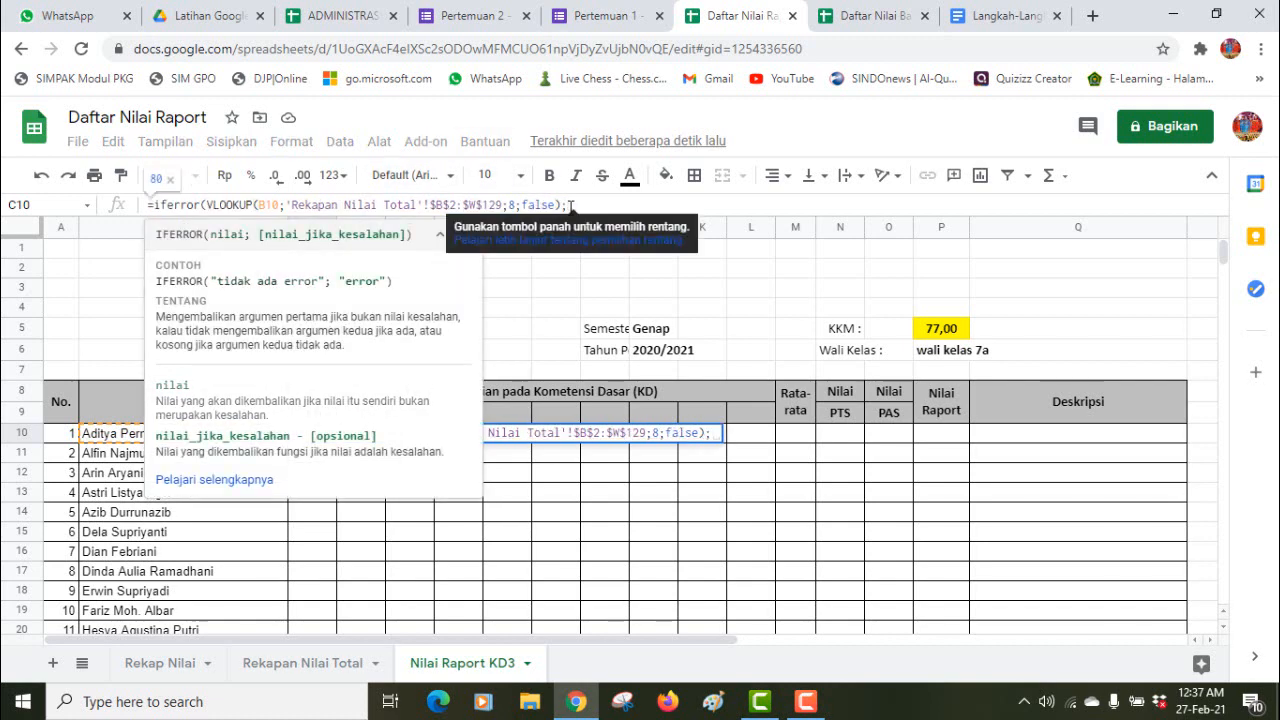
text("")
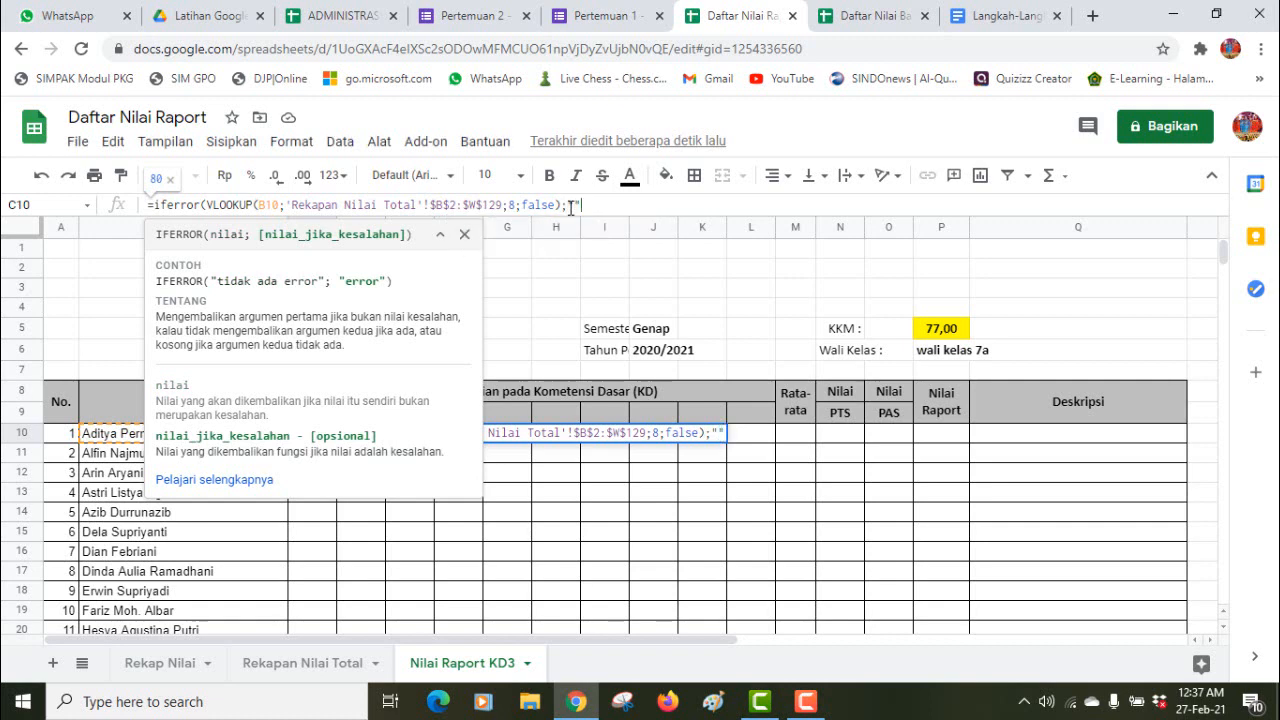
text())
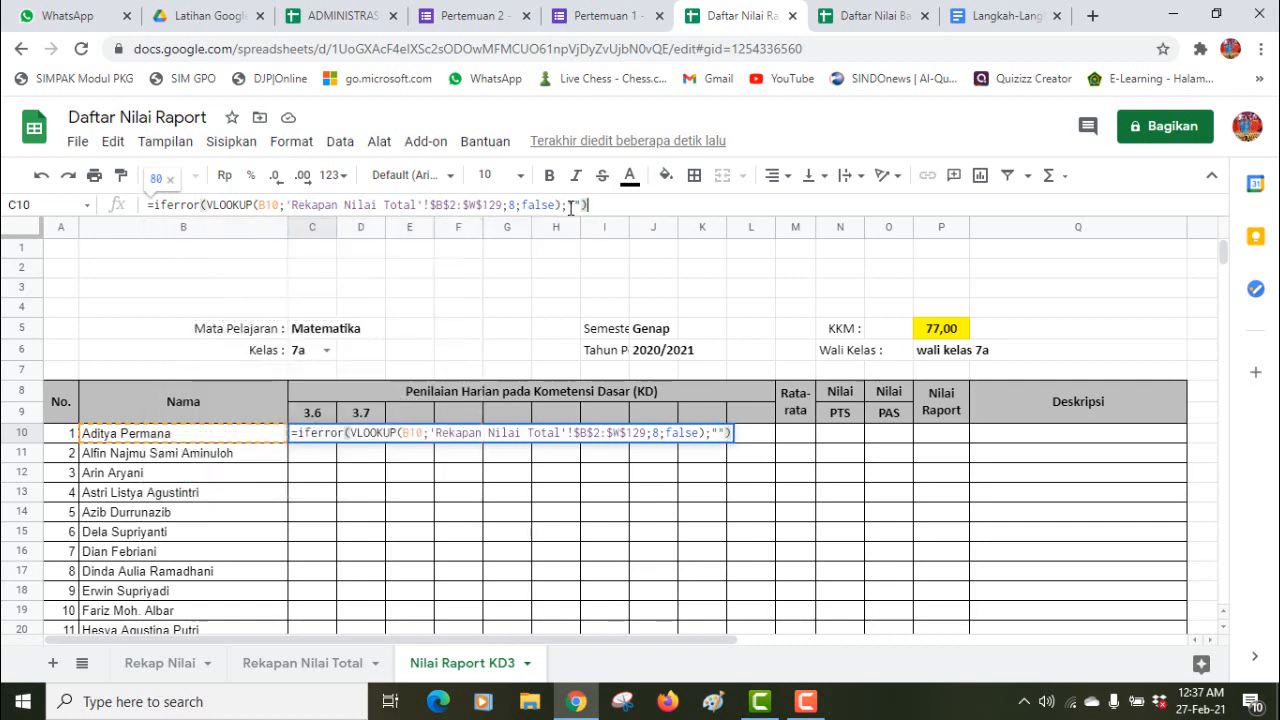
key(Return)
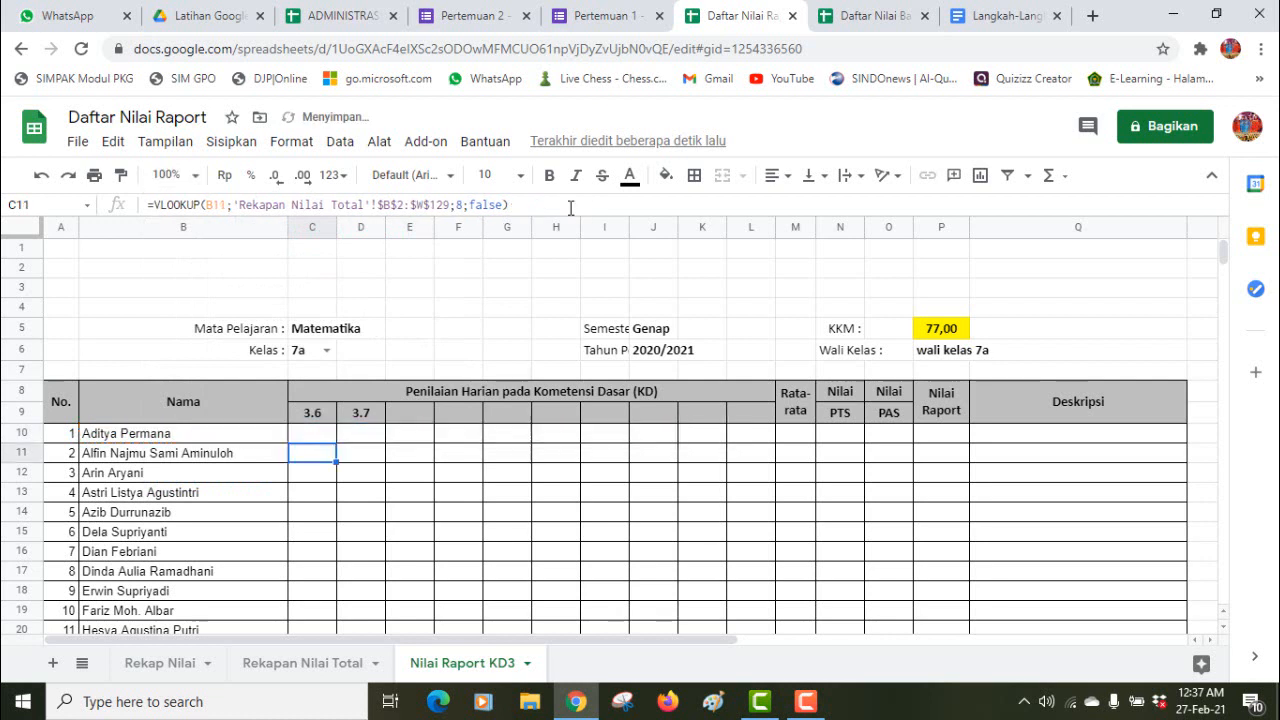
Step: Fill the IFERROR formula from C10 down to C42 in the 3.6 column
click(329, 437)
drag(336, 443, 329, 374)
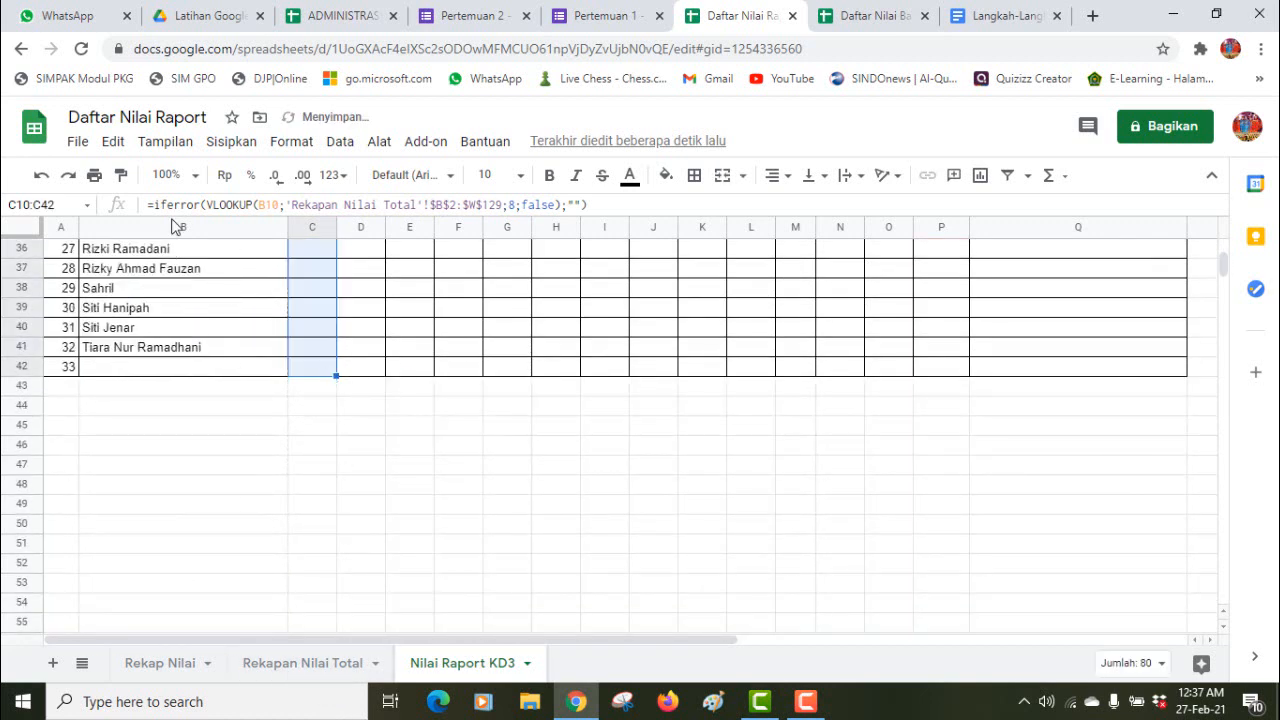
click(598, 452)
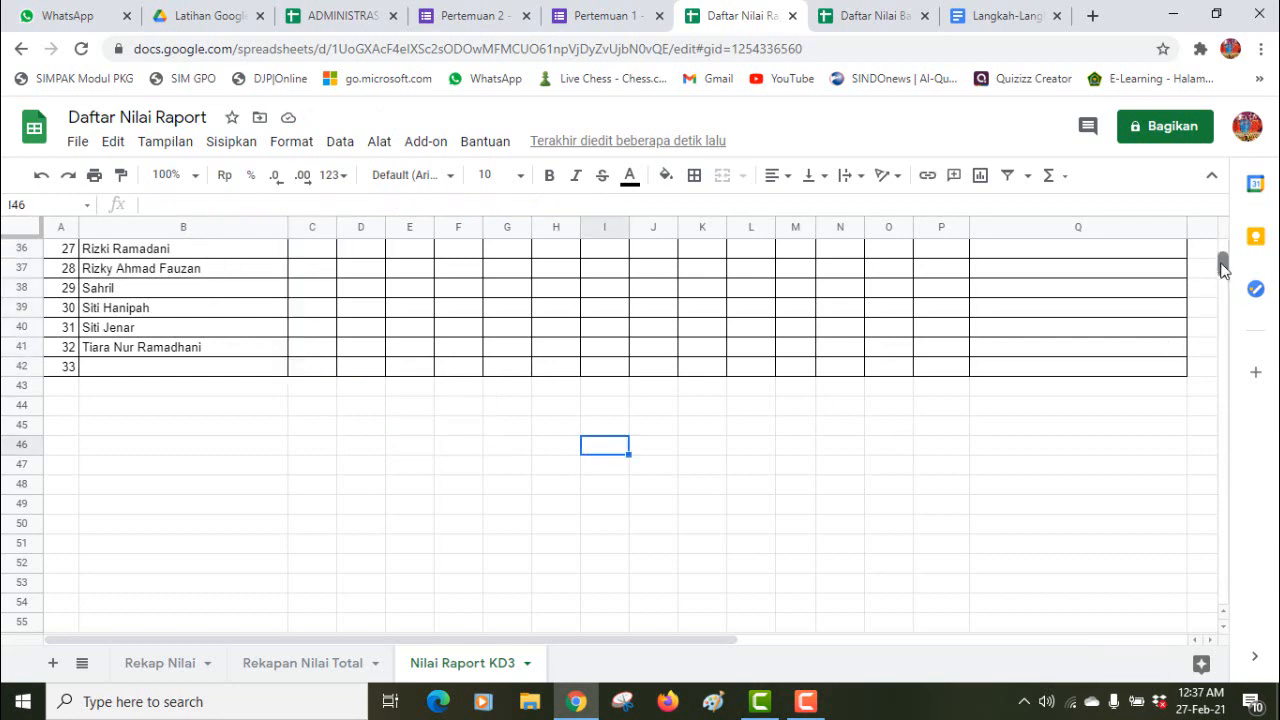
Step: Rename the N. Tgs 11 header in N1 of Rekapan Nilai Total to NKD
drag(1223, 266, 1223, 248)
click(348, 436)
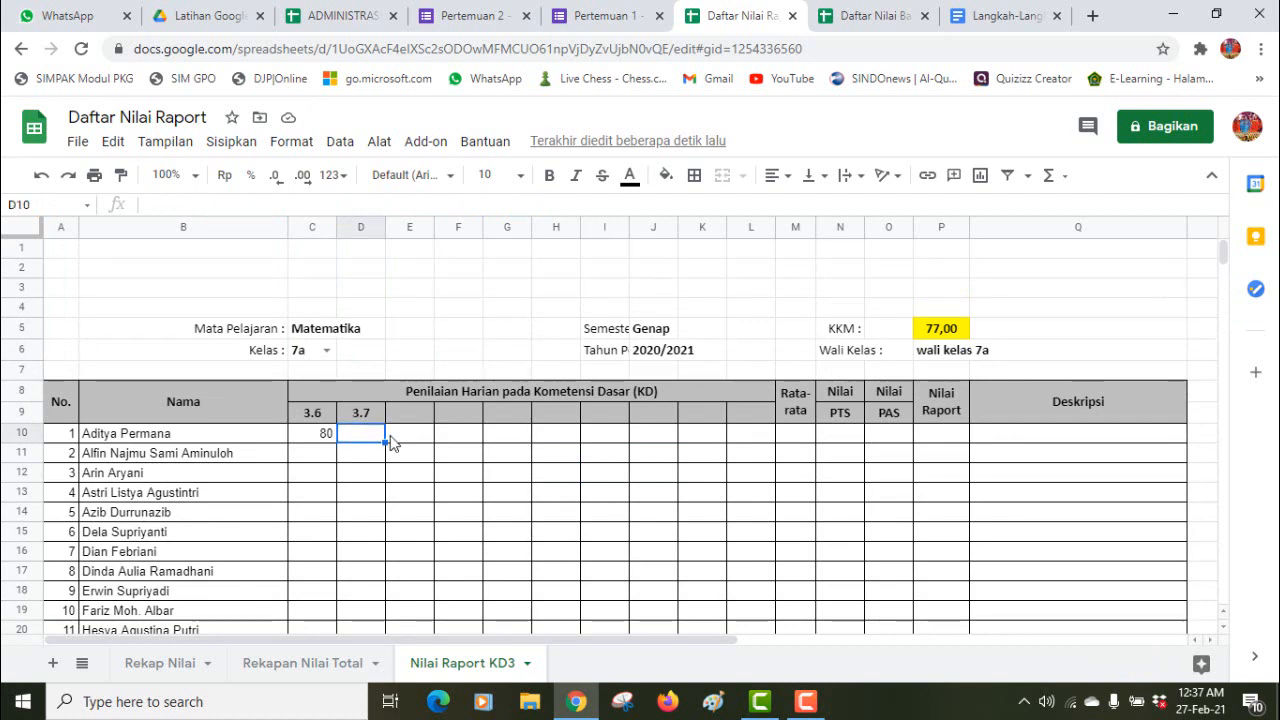
click(290, 668)
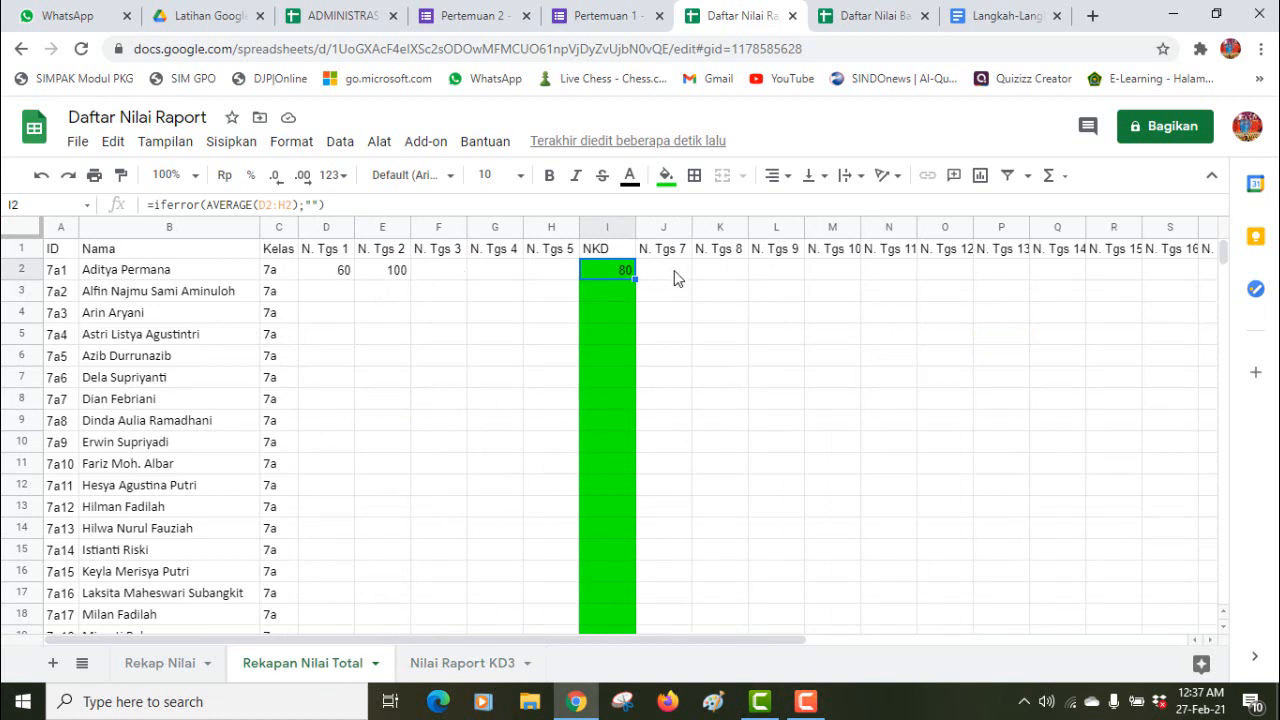
click(904, 277)
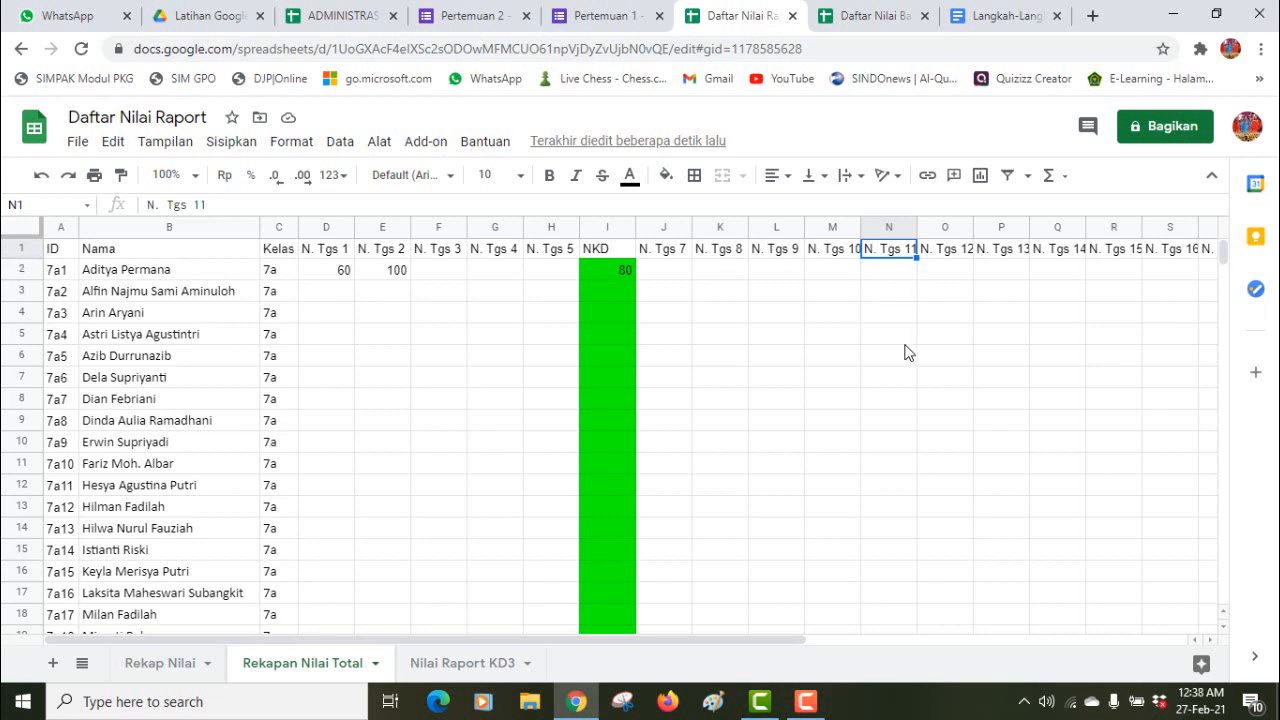
text(NKD)
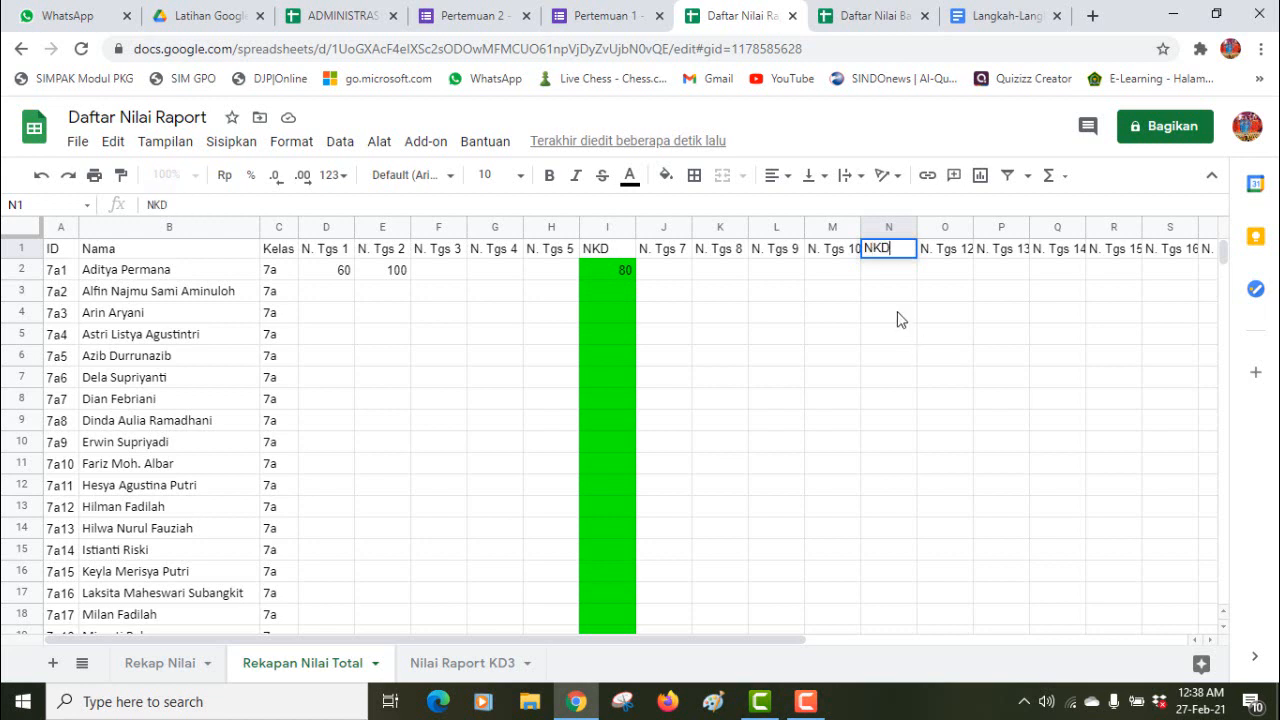
click(897, 314)
Step: Examine the first student's N. Tgs 7 to N. Tgs 10 cells and the NKD cell N2 that follows them
click(892, 271)
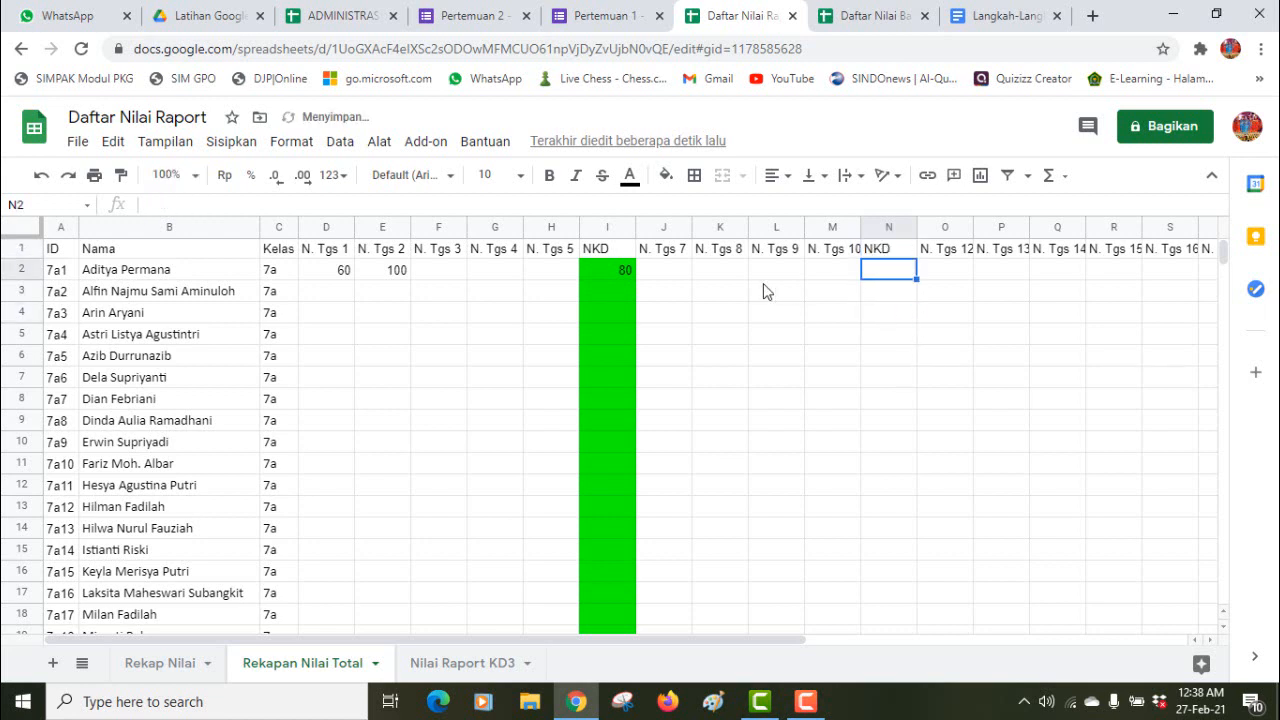
click(650, 270)
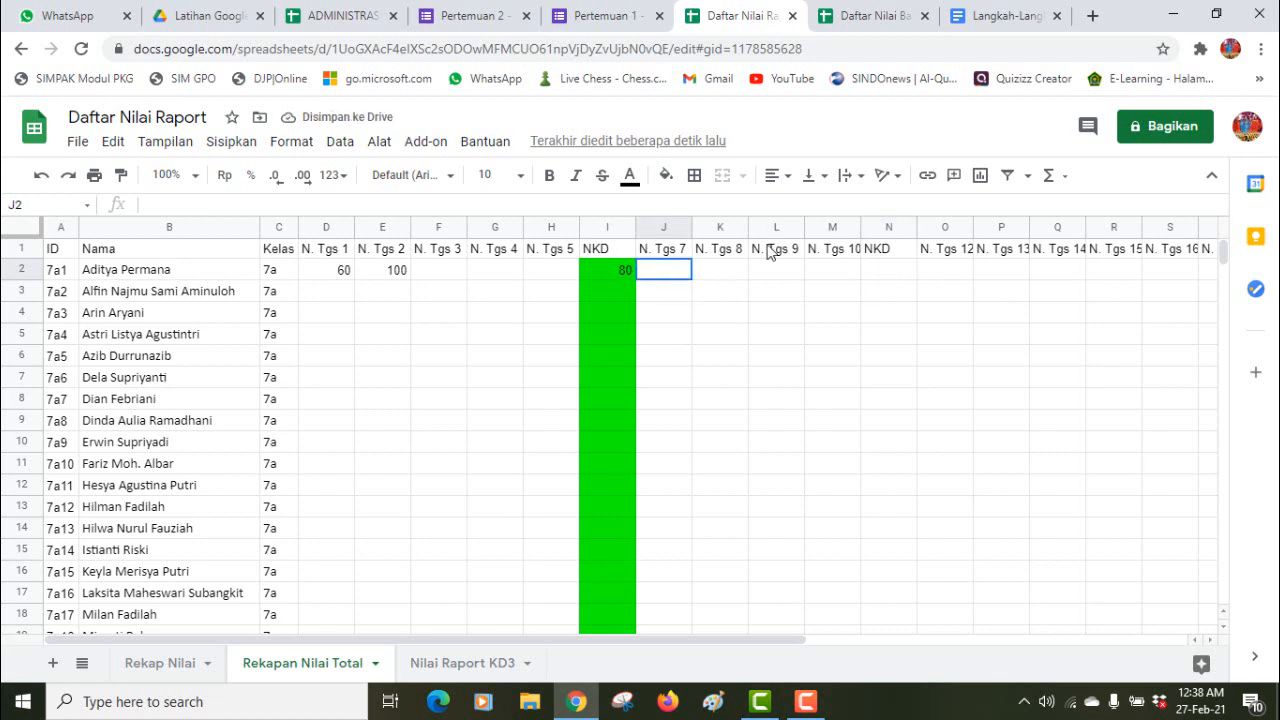
shift+click(814, 278)
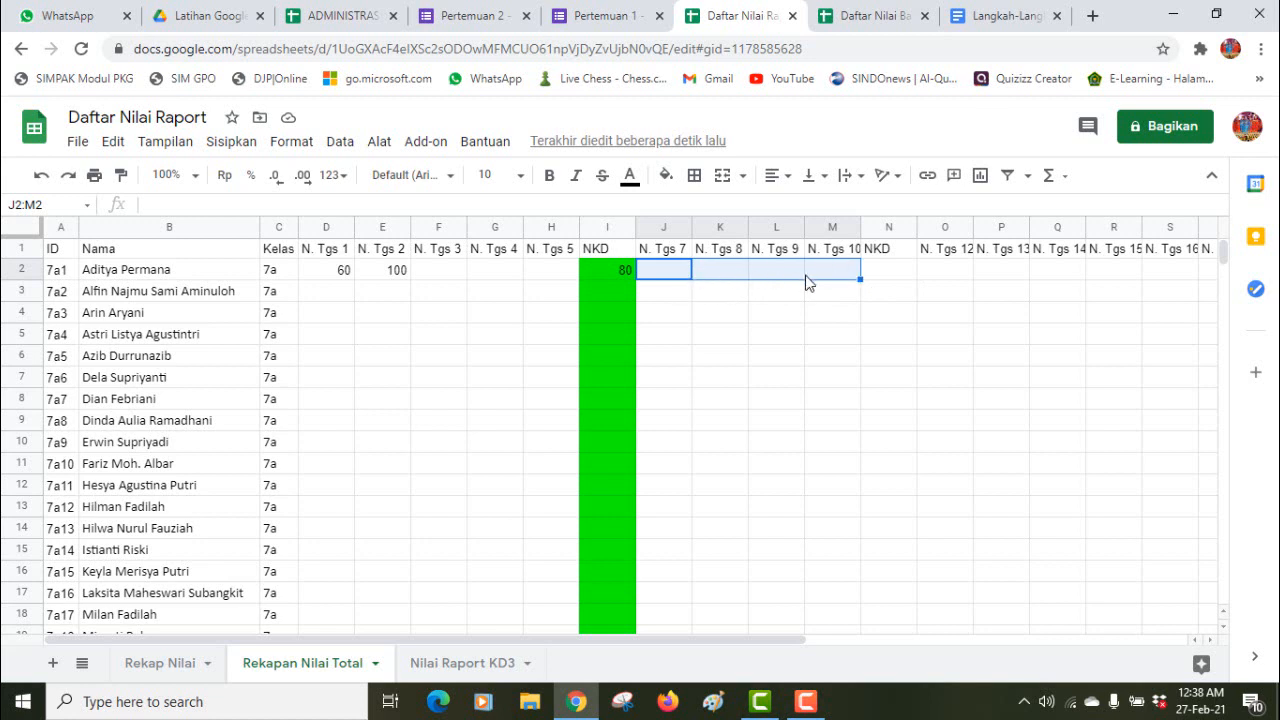
click(891, 274)
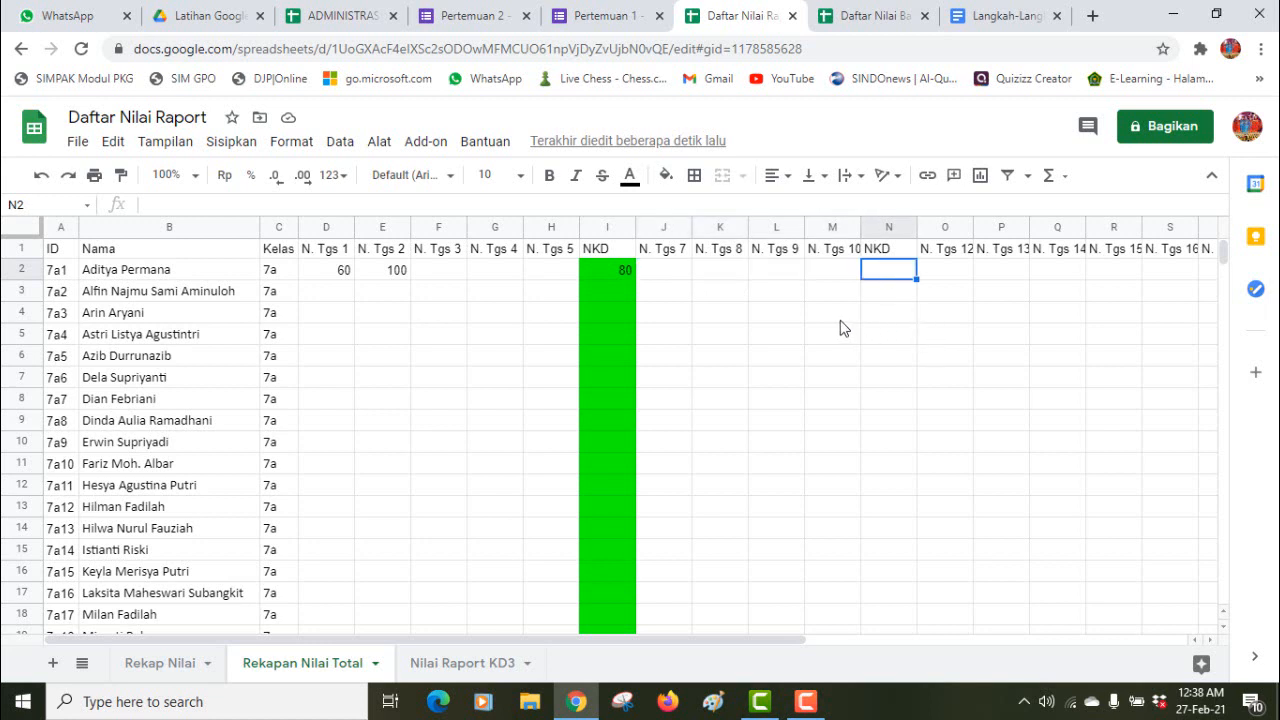
click(670, 291)
drag(677, 276, 728, 276)
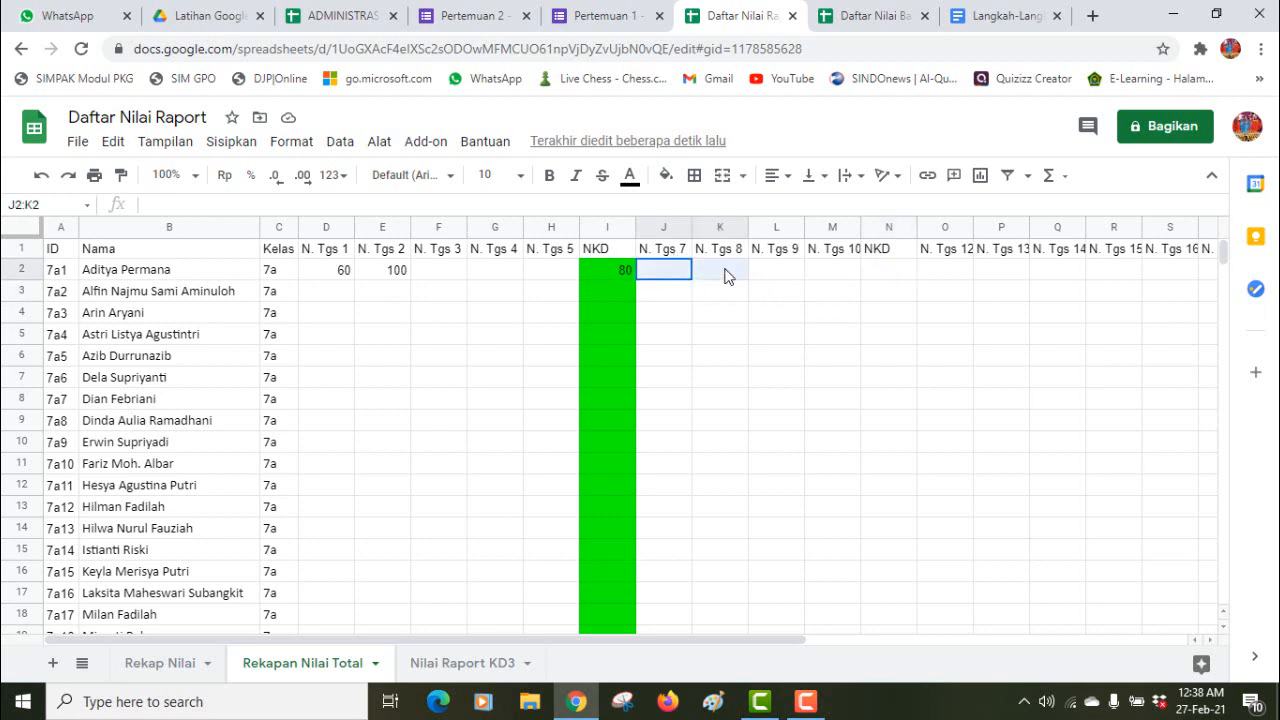
click(882, 272)
drag(882, 274, 852, 275)
click(856, 275)
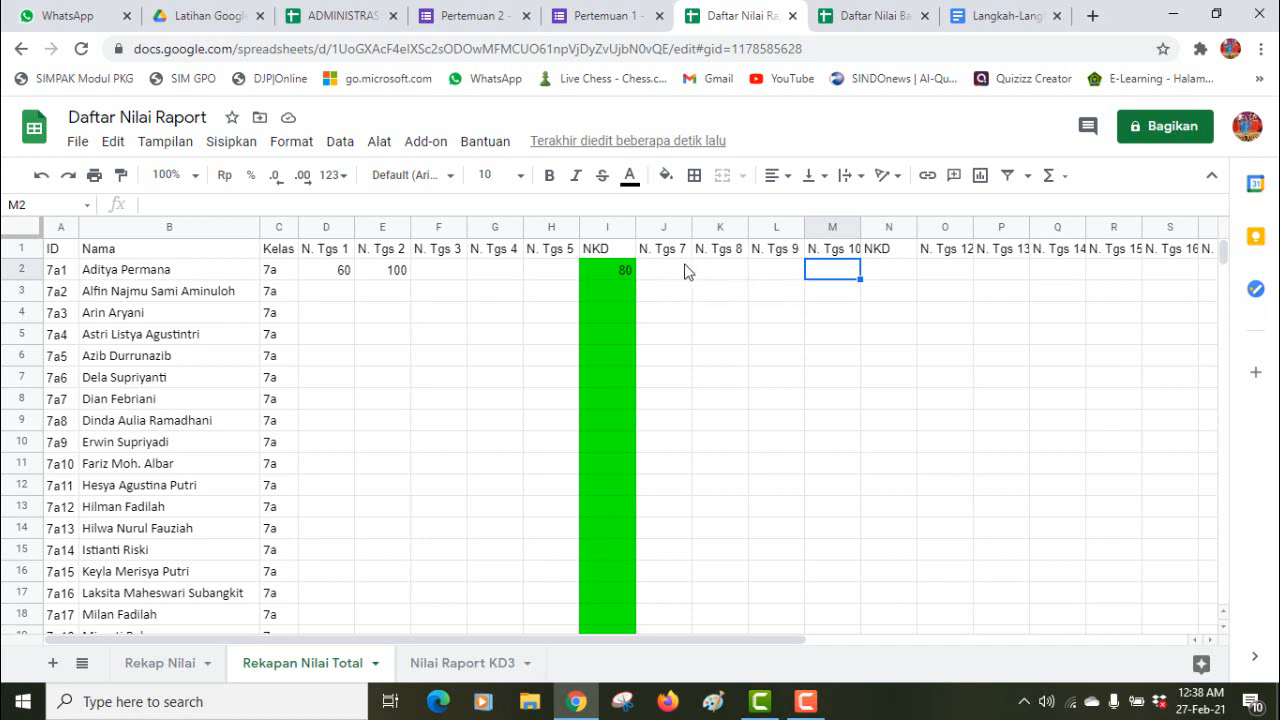
click(872, 268)
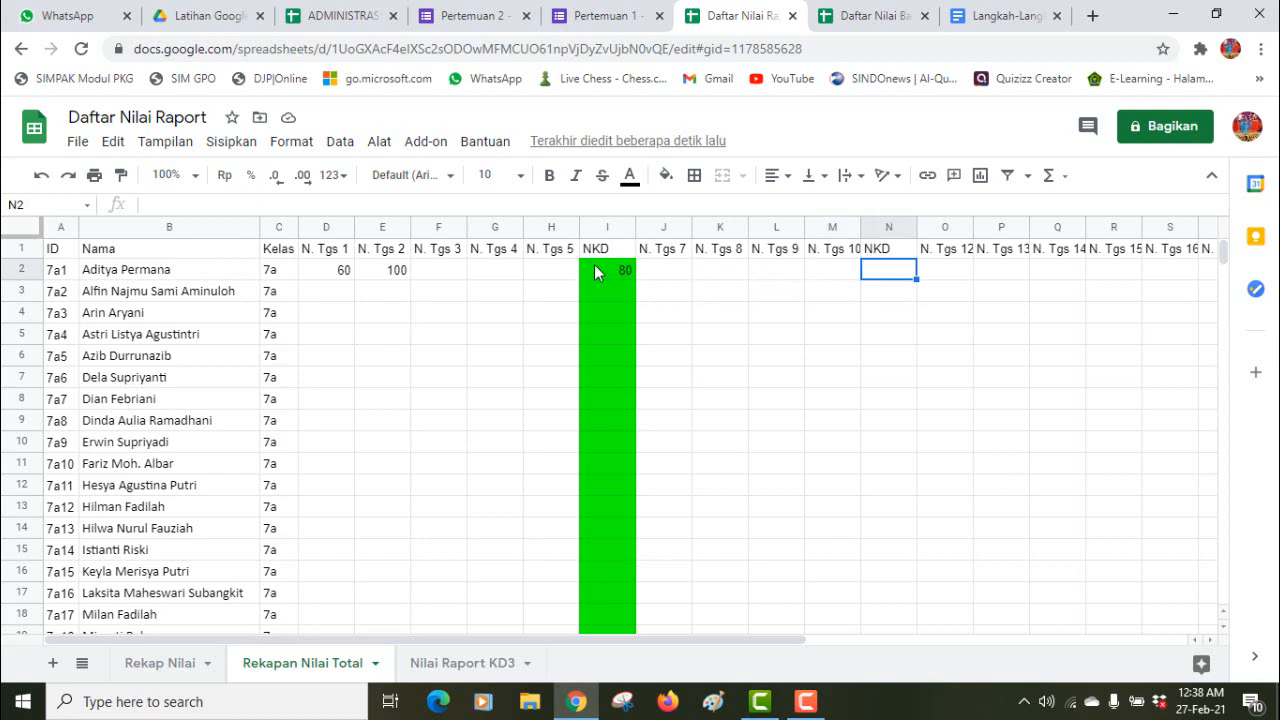
Step: Inspect the second student's name formula and 3.6 and 3.7 cells in Nilai Raport KD3
click(447, 664)
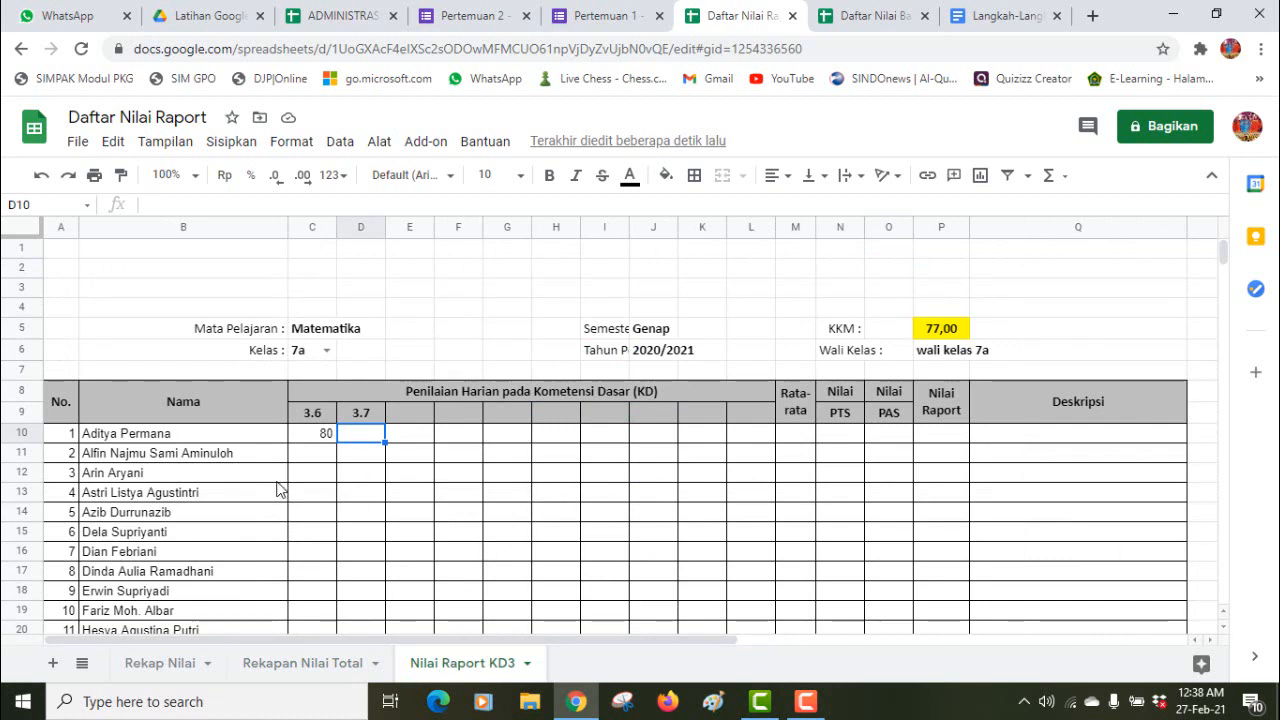
click(190, 462)
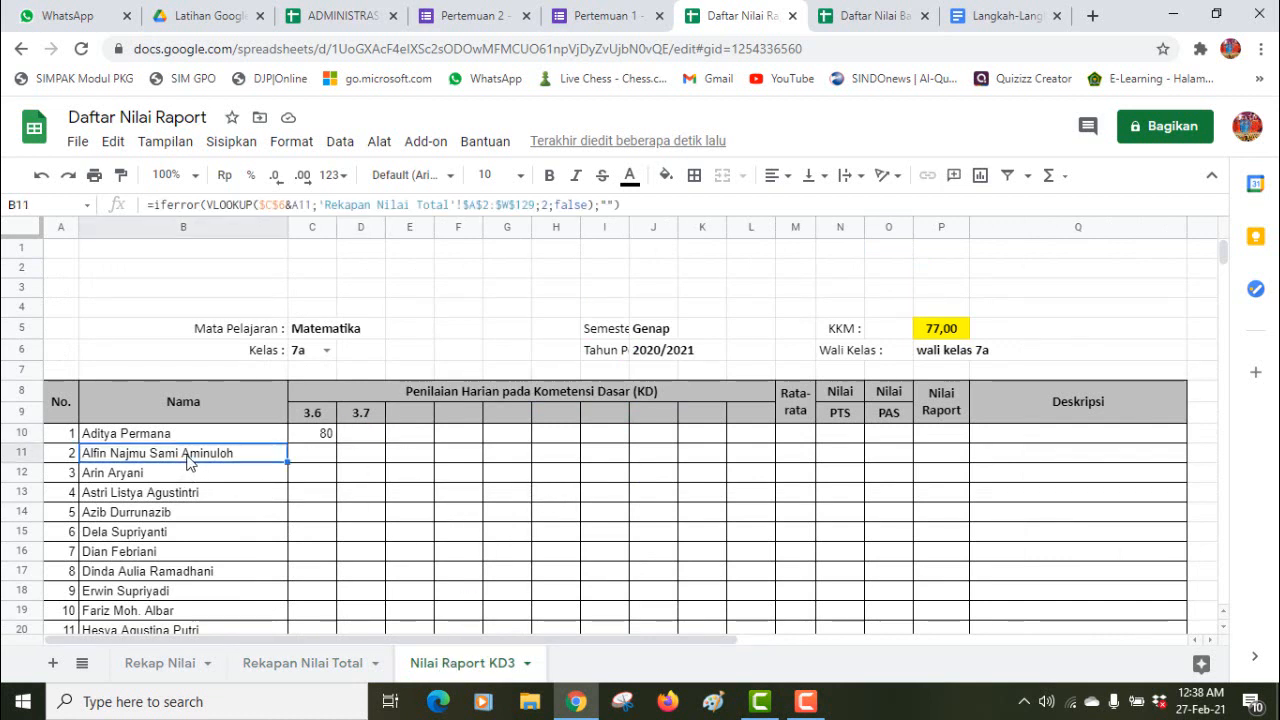
click(352, 462)
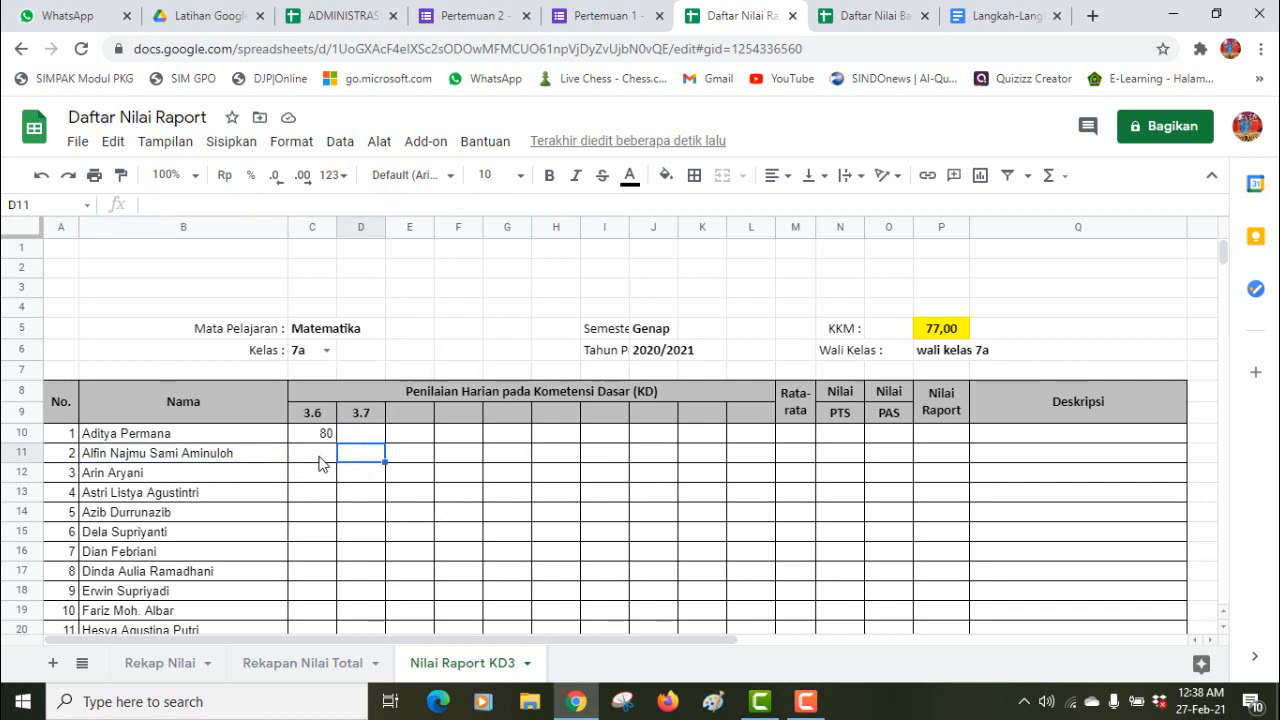
click(320, 462)
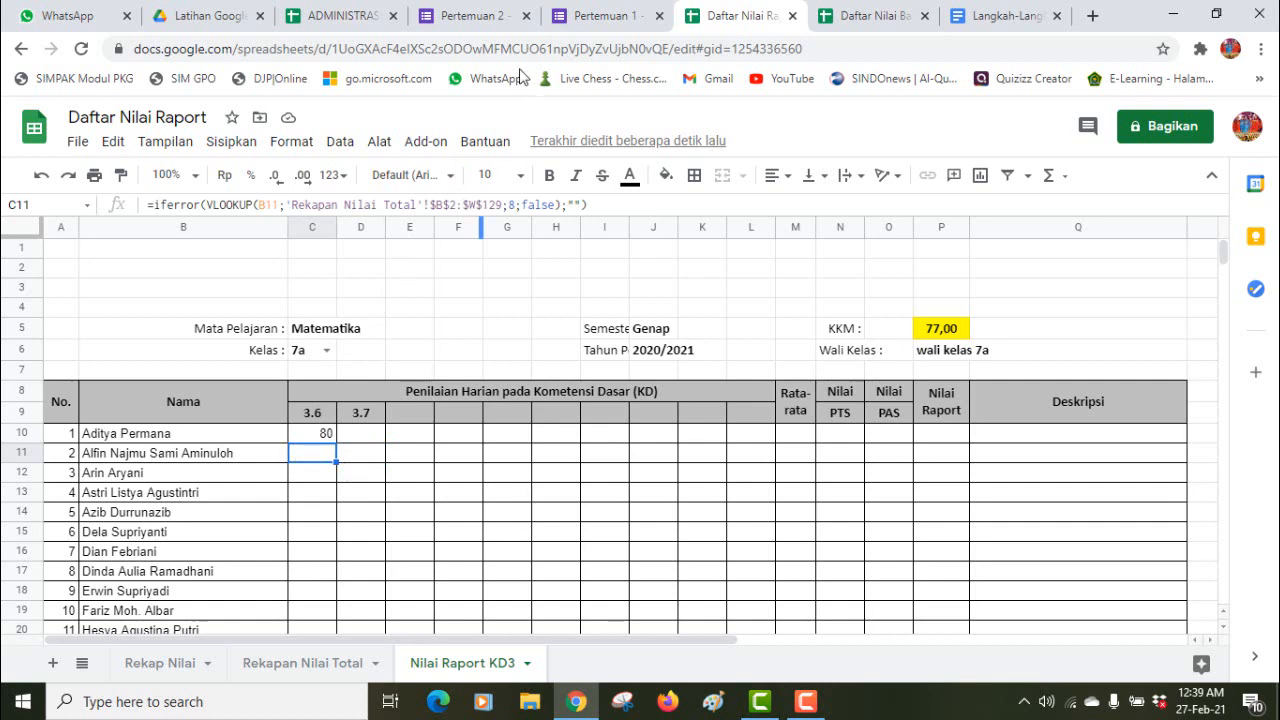
Step: Preview the Pertemuan 1 form and proceed to its questions as the second listed student of class 7a
click(602, 15)
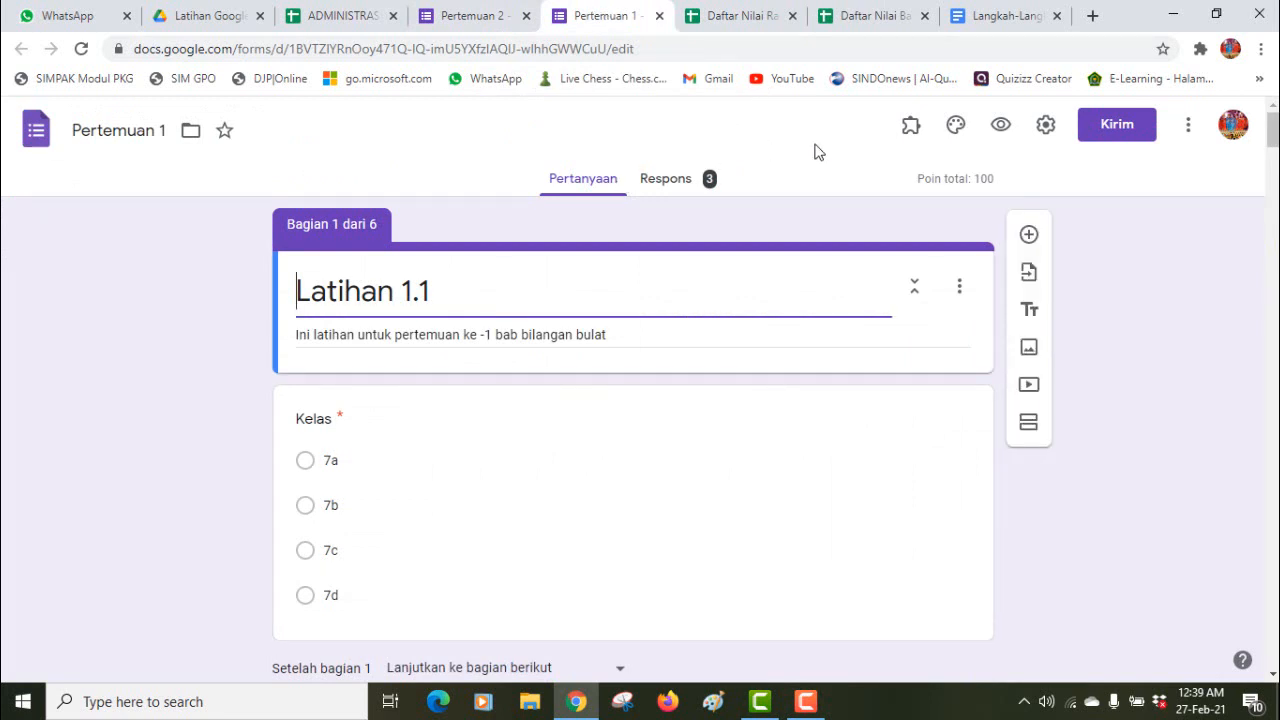
click(1001, 128)
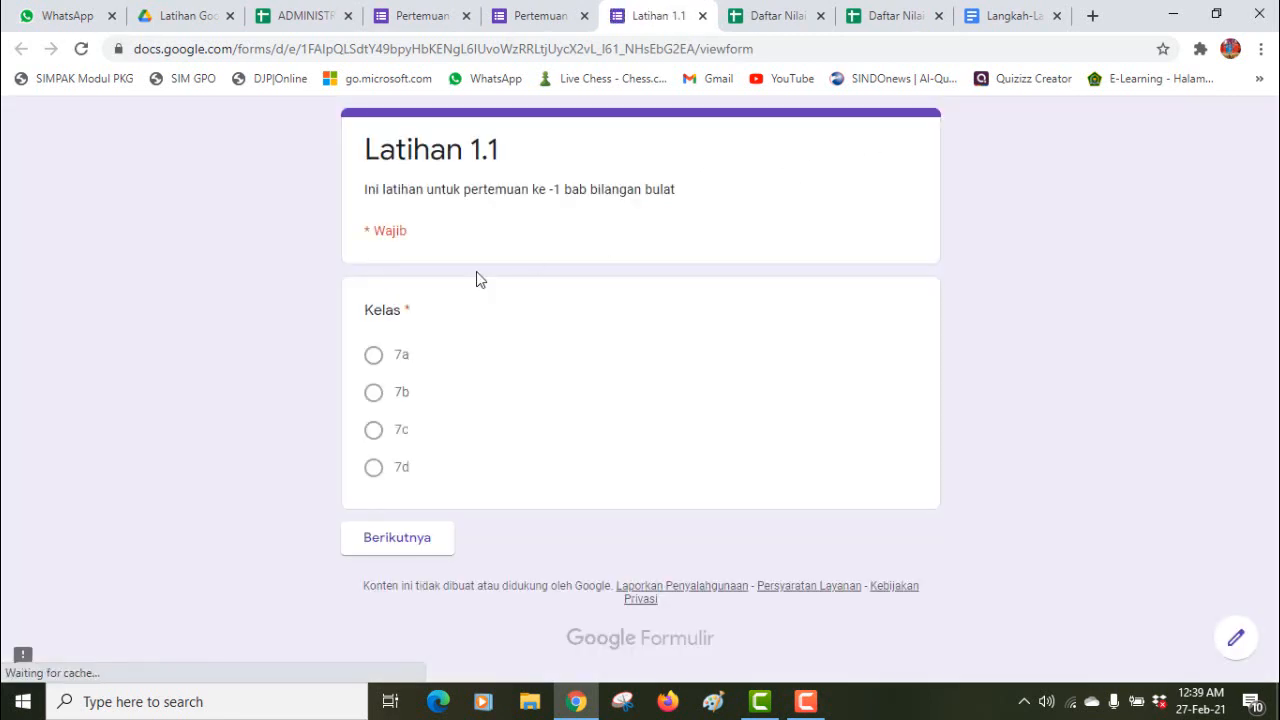
click(373, 358)
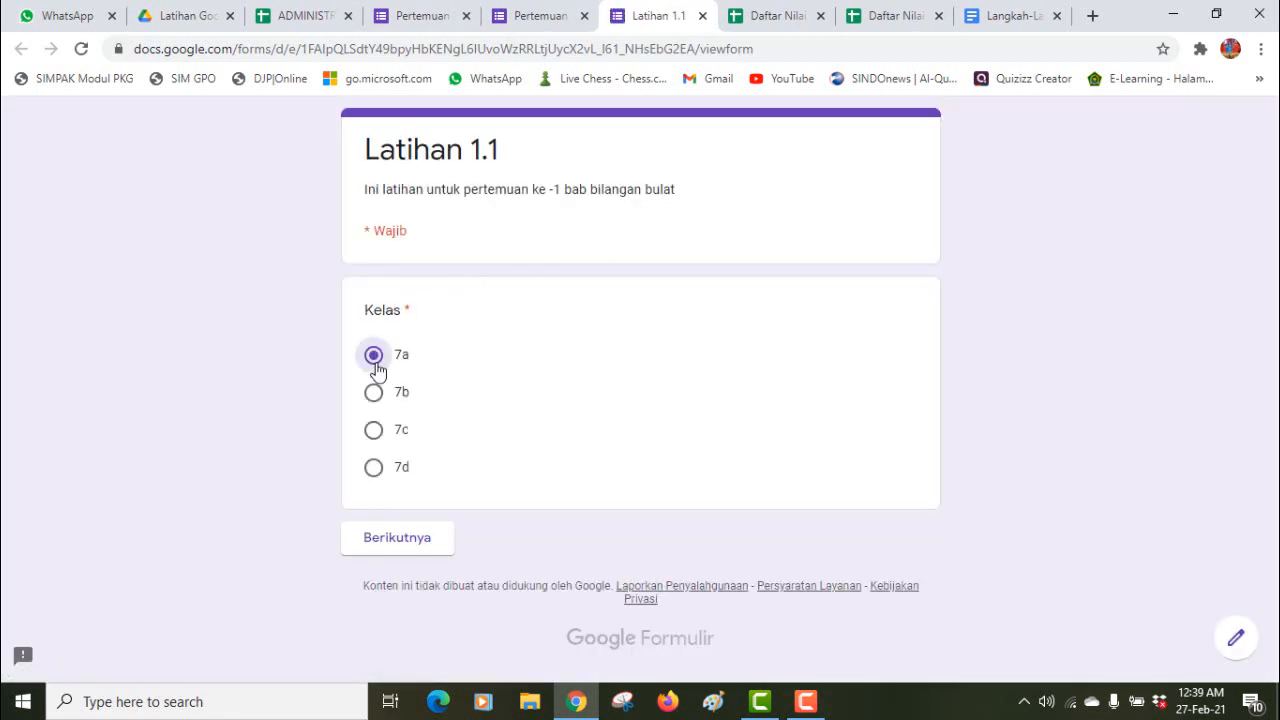
click(377, 540)
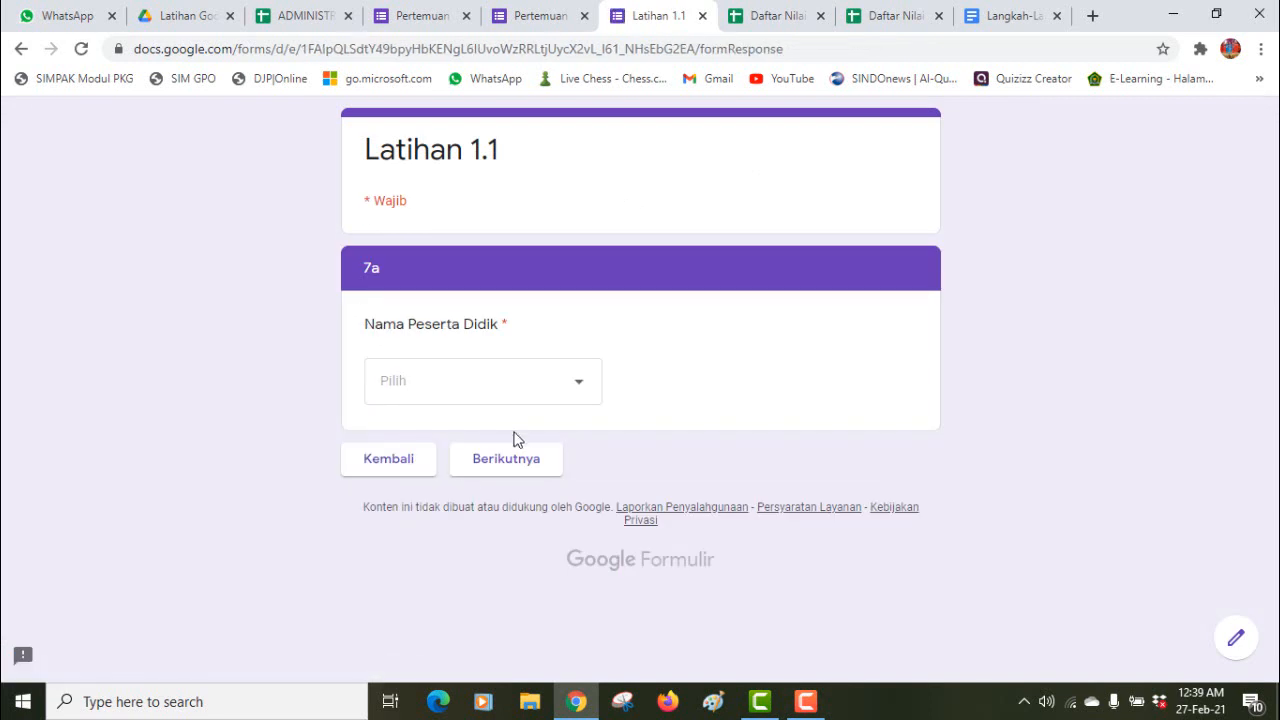
click(578, 388)
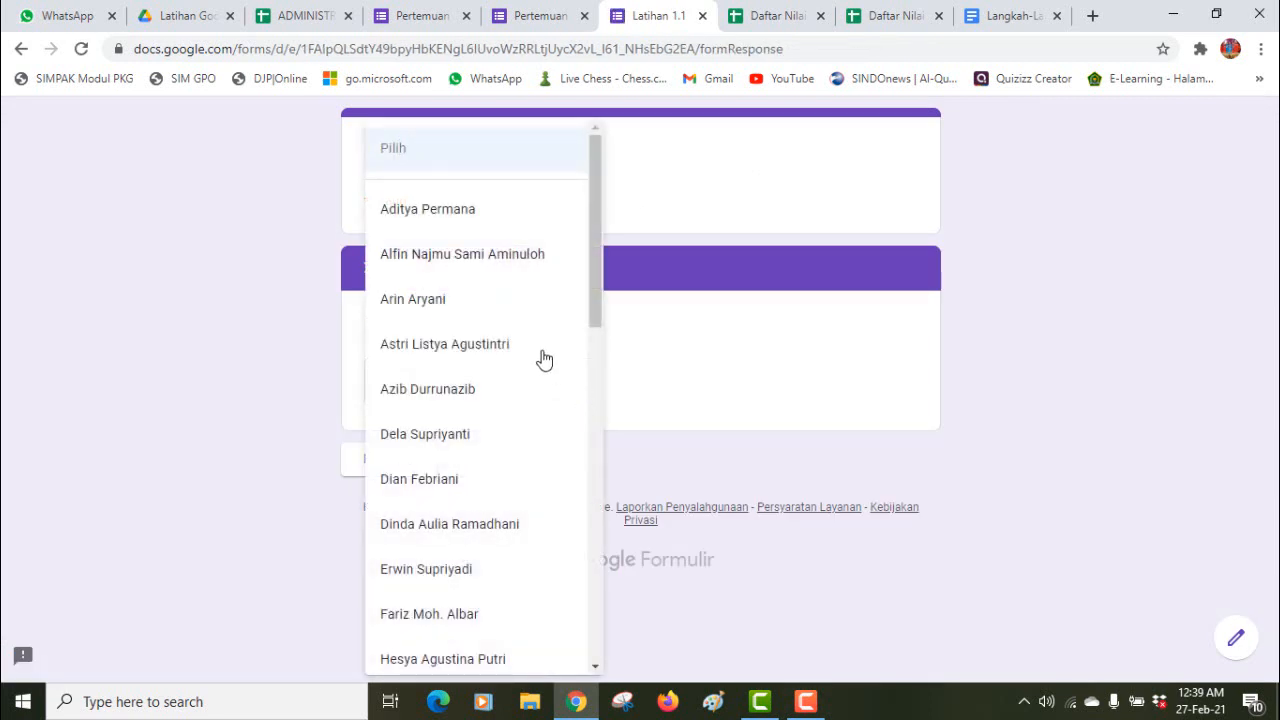
click(497, 263)
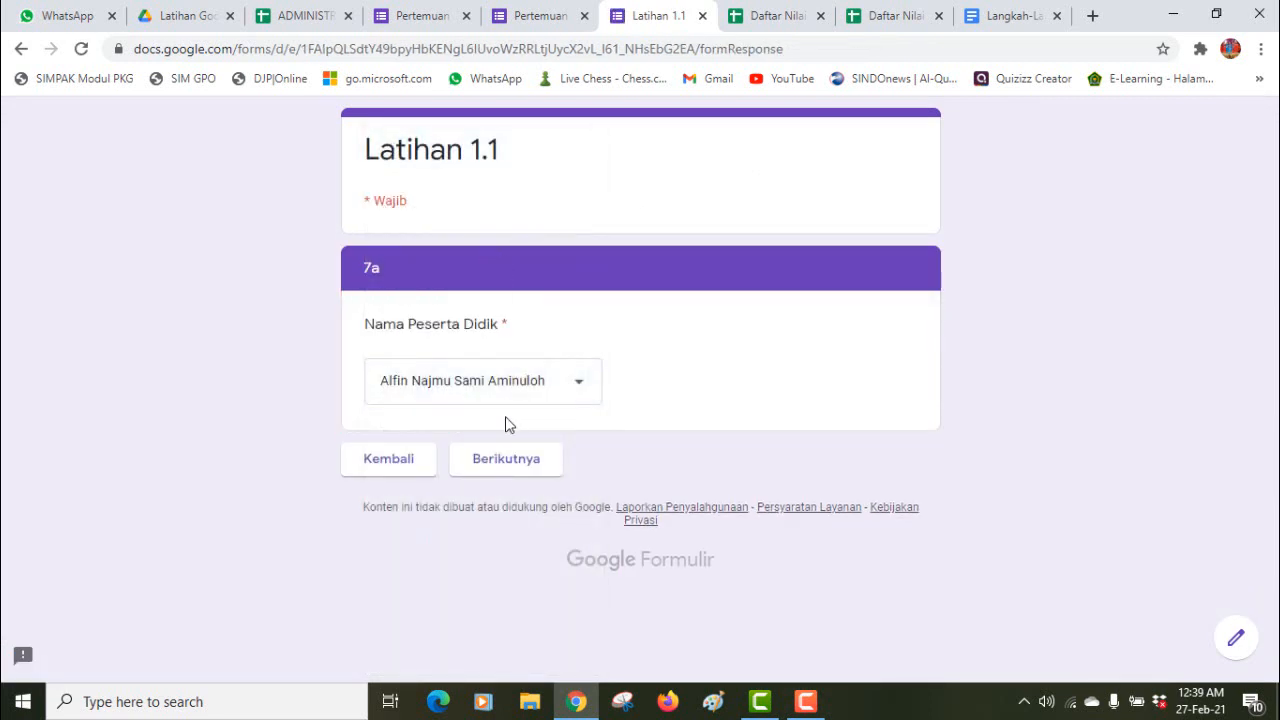
click(470, 462)
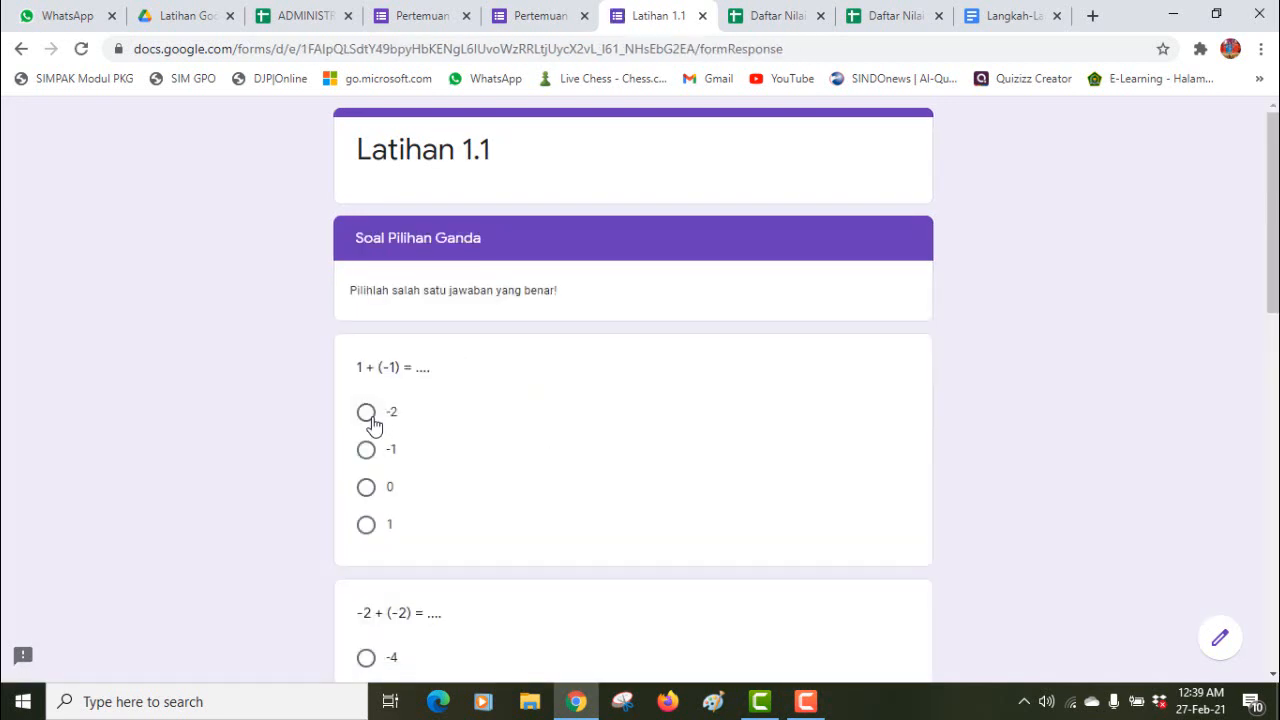
Step: Answer the five Latihan 1.1 questions with 0, -4, 0, 8 and -5, and submit the form
click(367, 488)
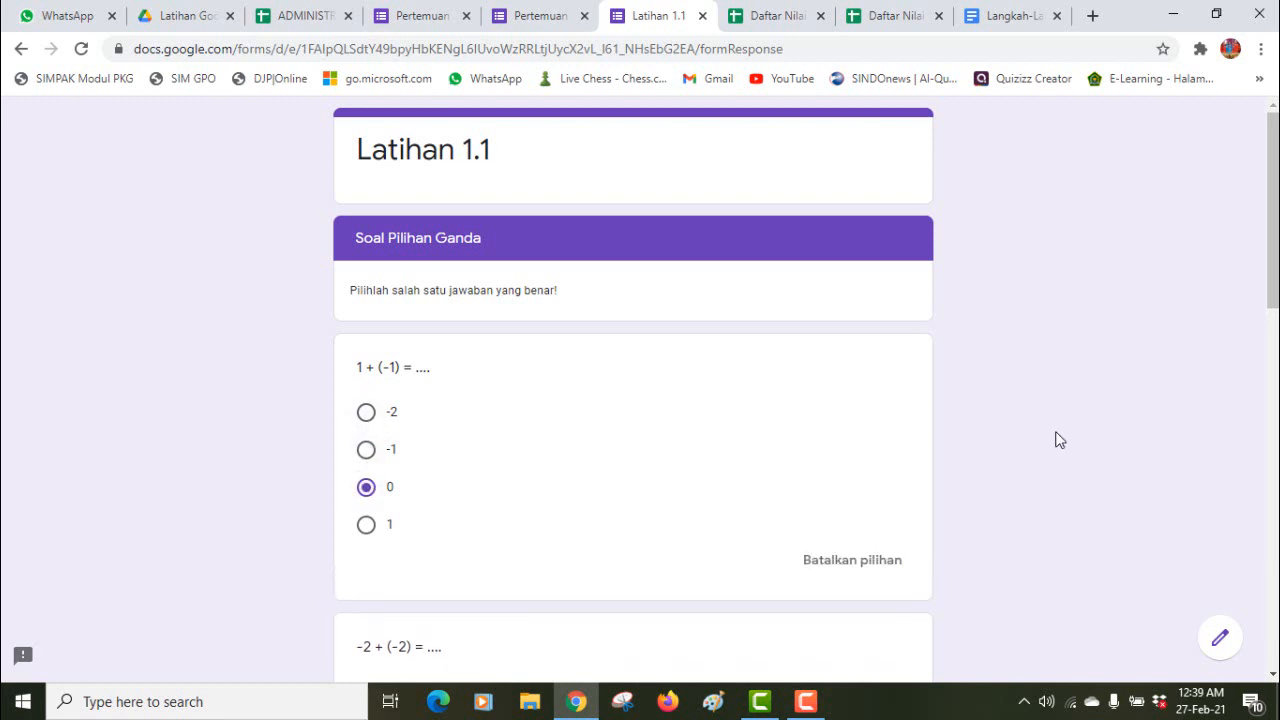
drag(1270, 241, 1266, 370)
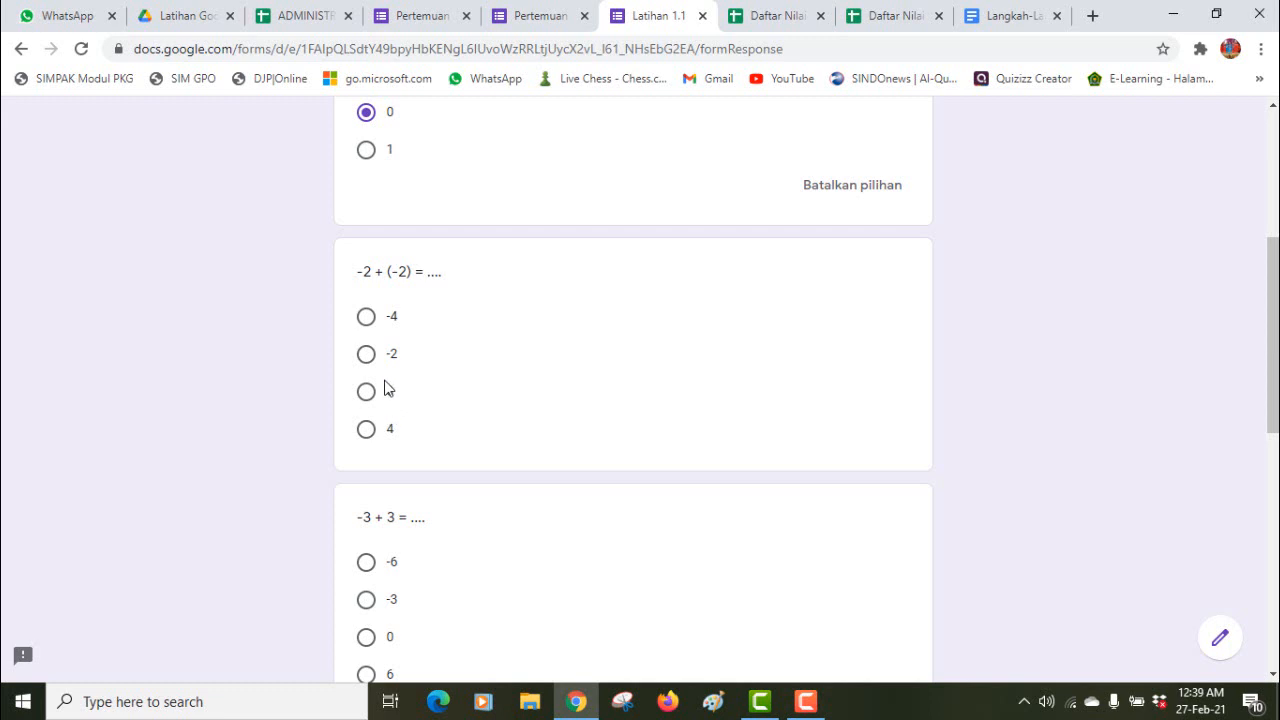
click(366, 317)
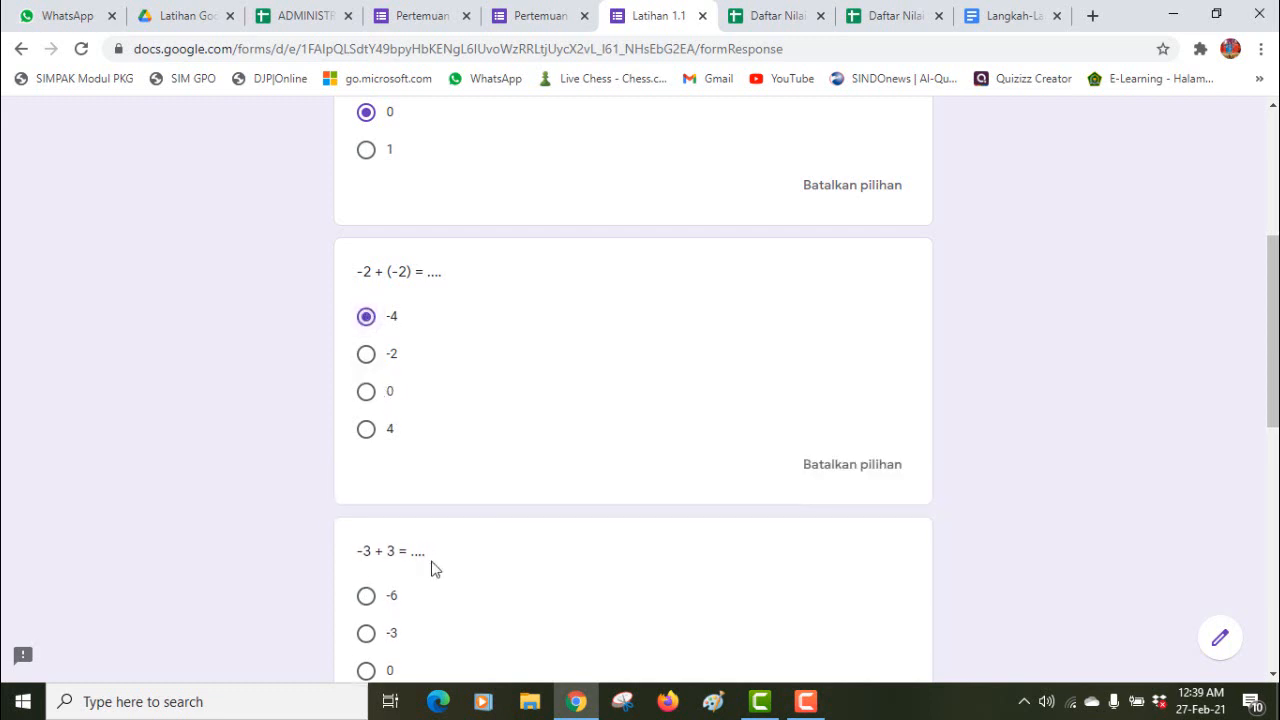
click(367, 671)
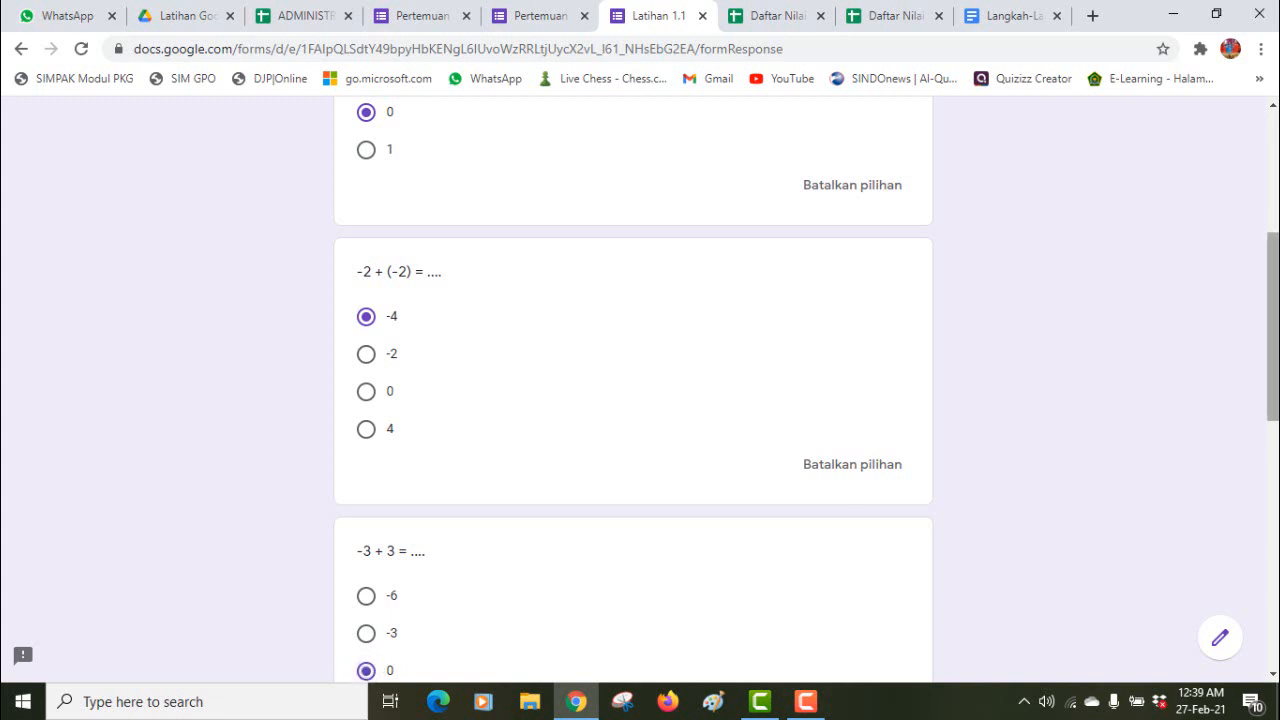
drag(1277, 278, 1277, 468)
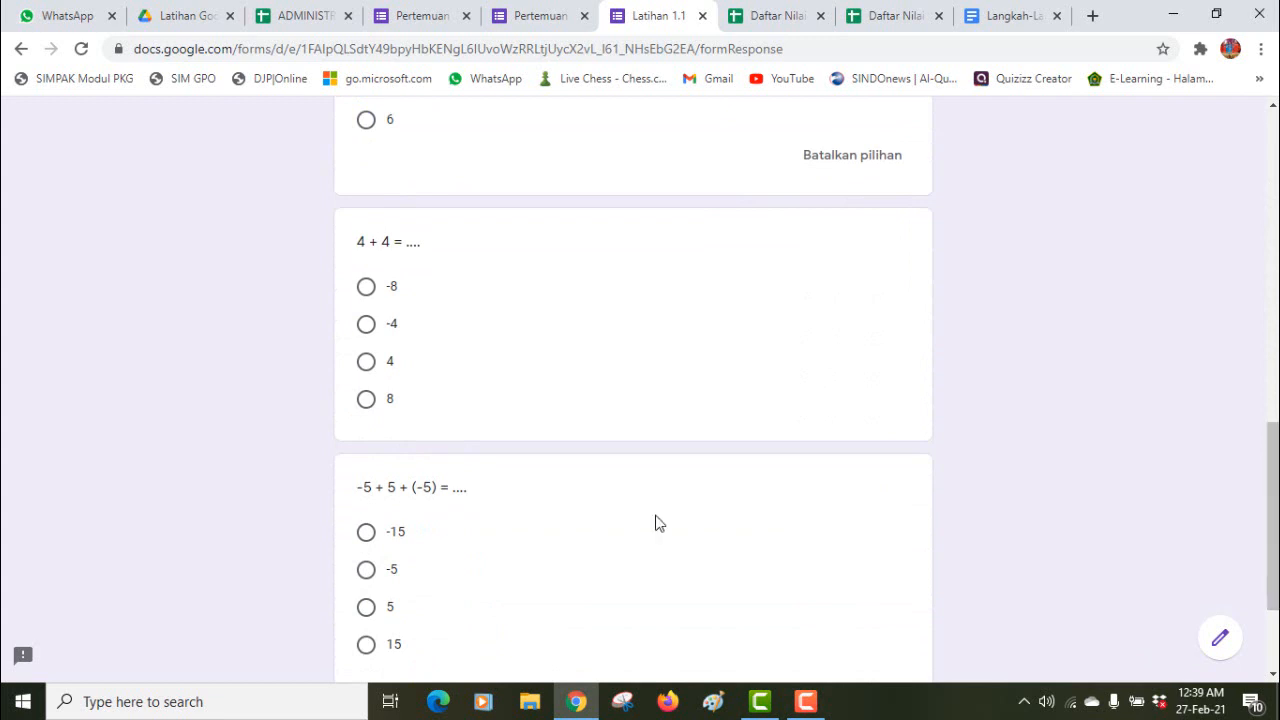
click(367, 403)
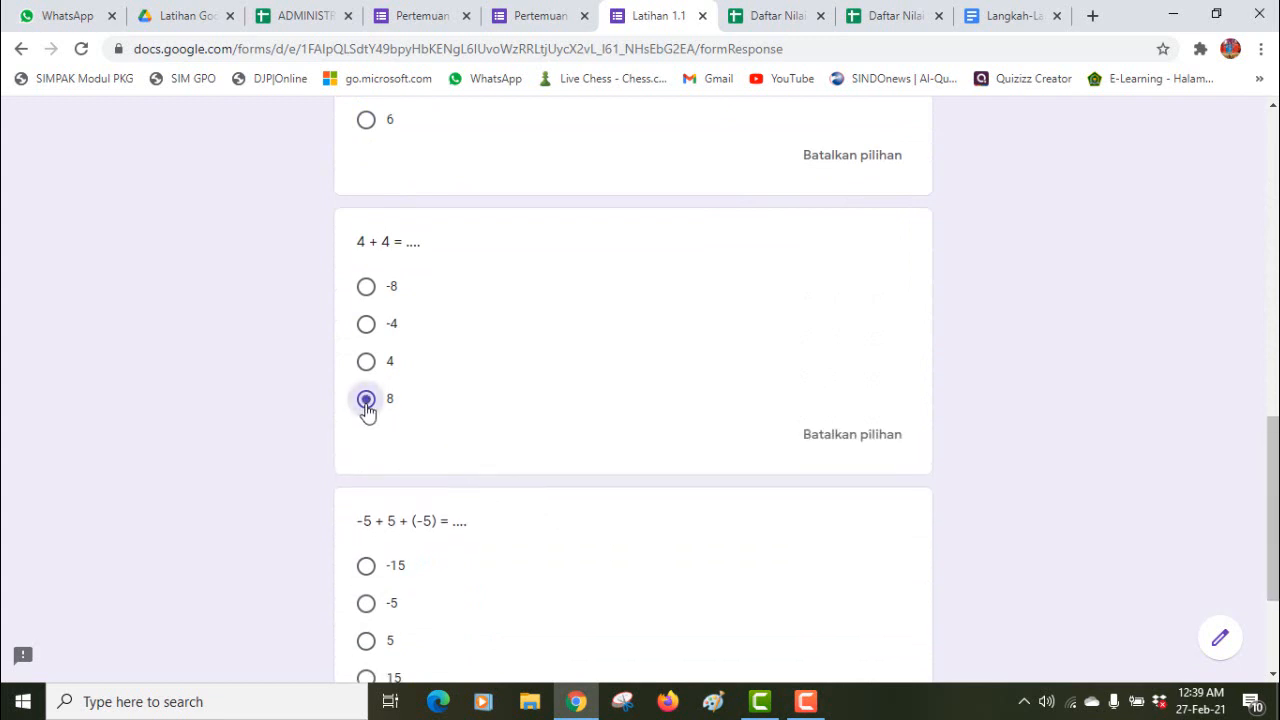
click(366, 603)
drag(1275, 454, 1275, 530)
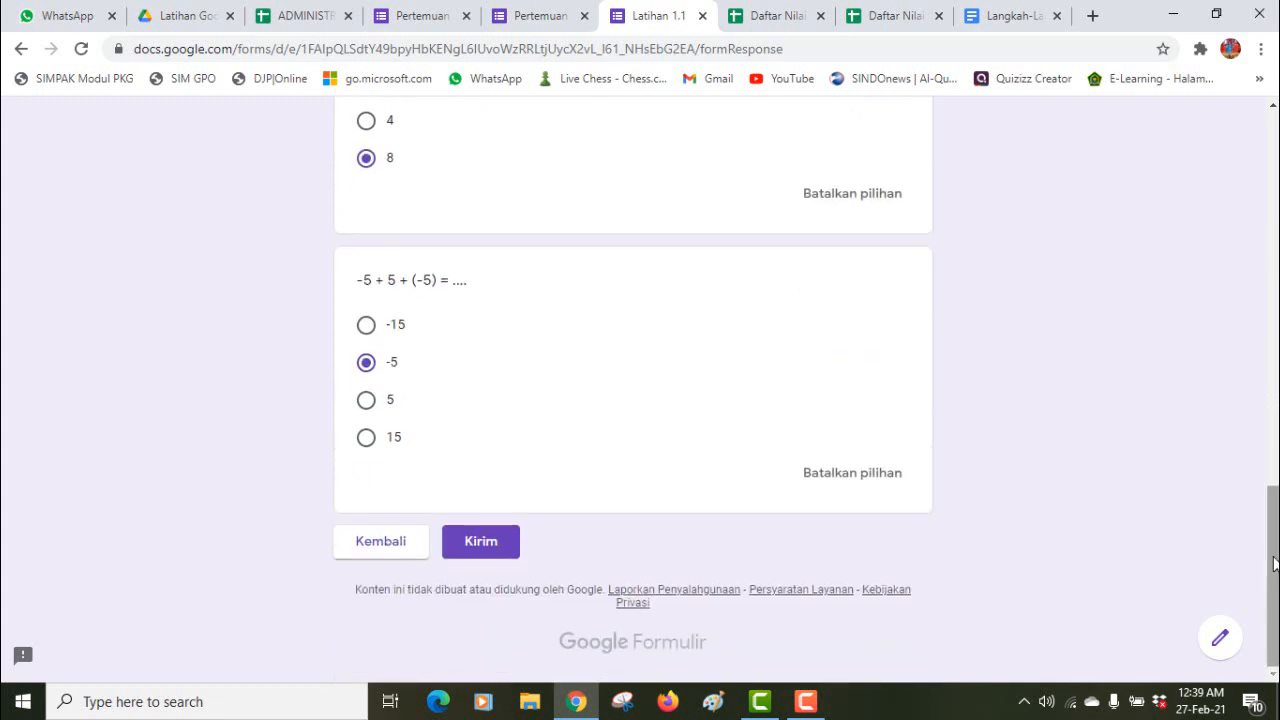
click(496, 556)
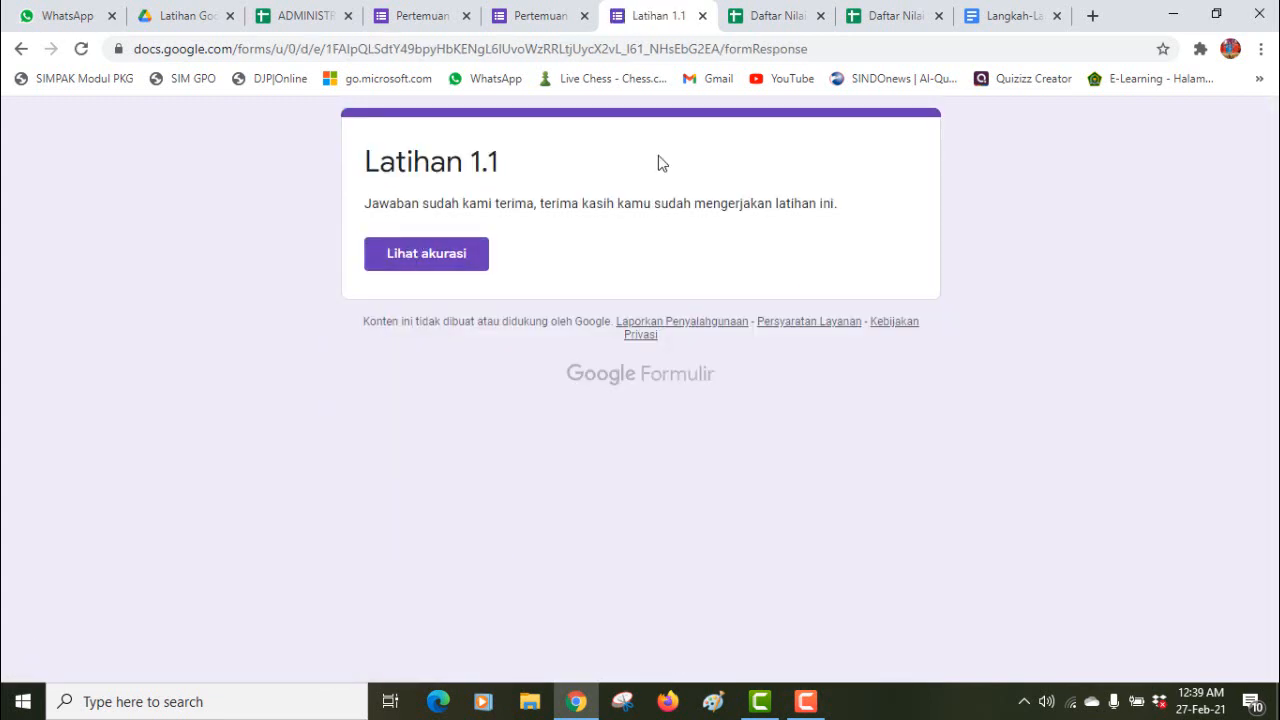
Step: Examine the N. Tgs 1, N. Tgs 2 and NKD formulas of the first two students in Rekapan Nilai Total of Daftar Nilai Raport
click(755, 20)
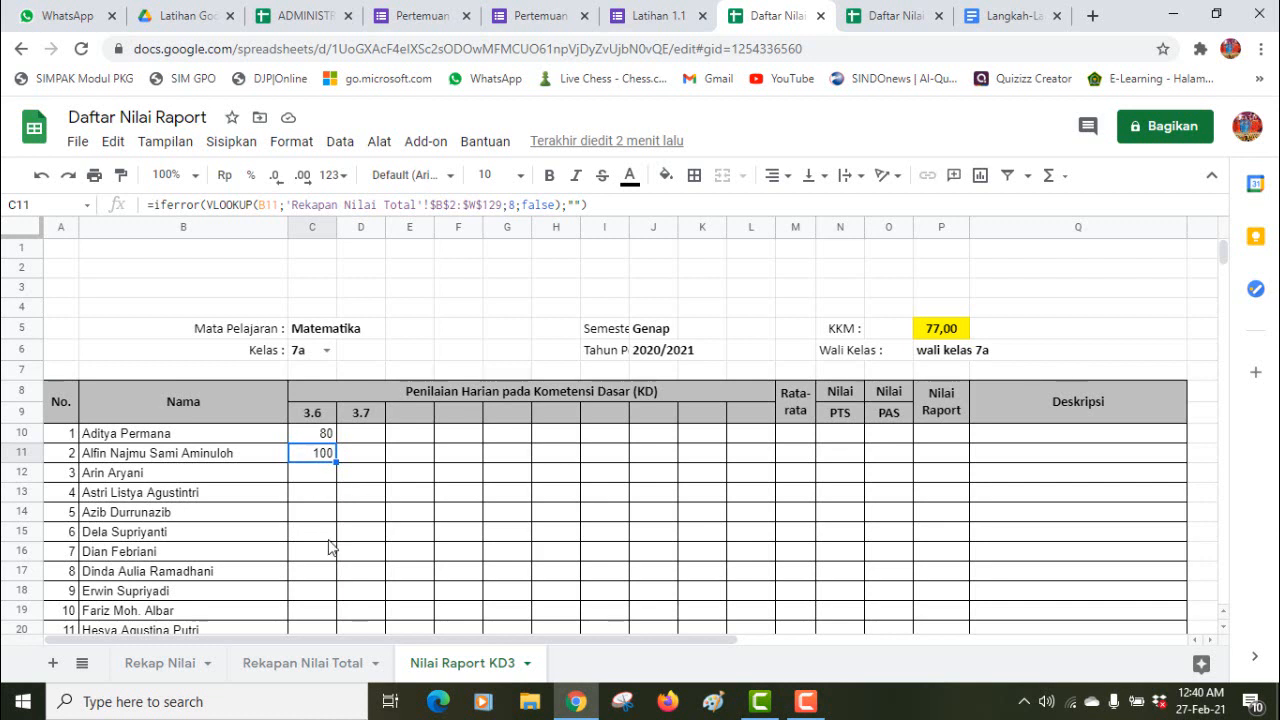
click(314, 666)
click(382, 269)
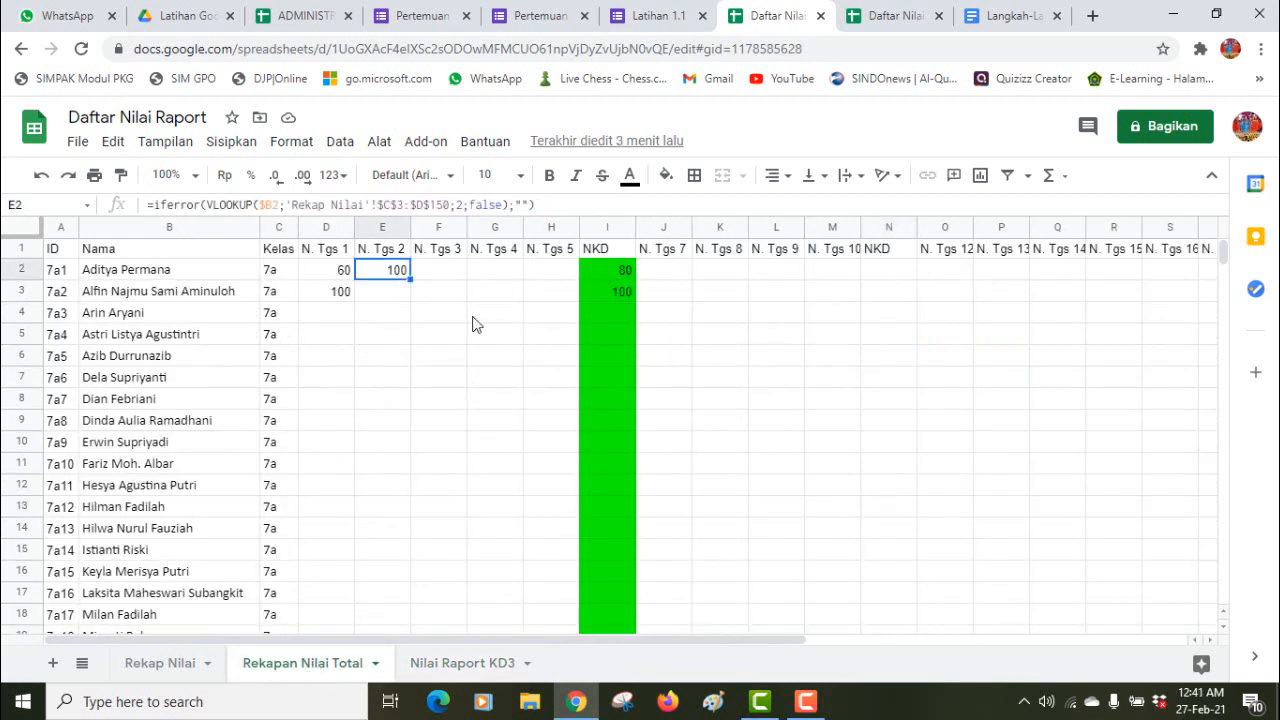
click(328, 276)
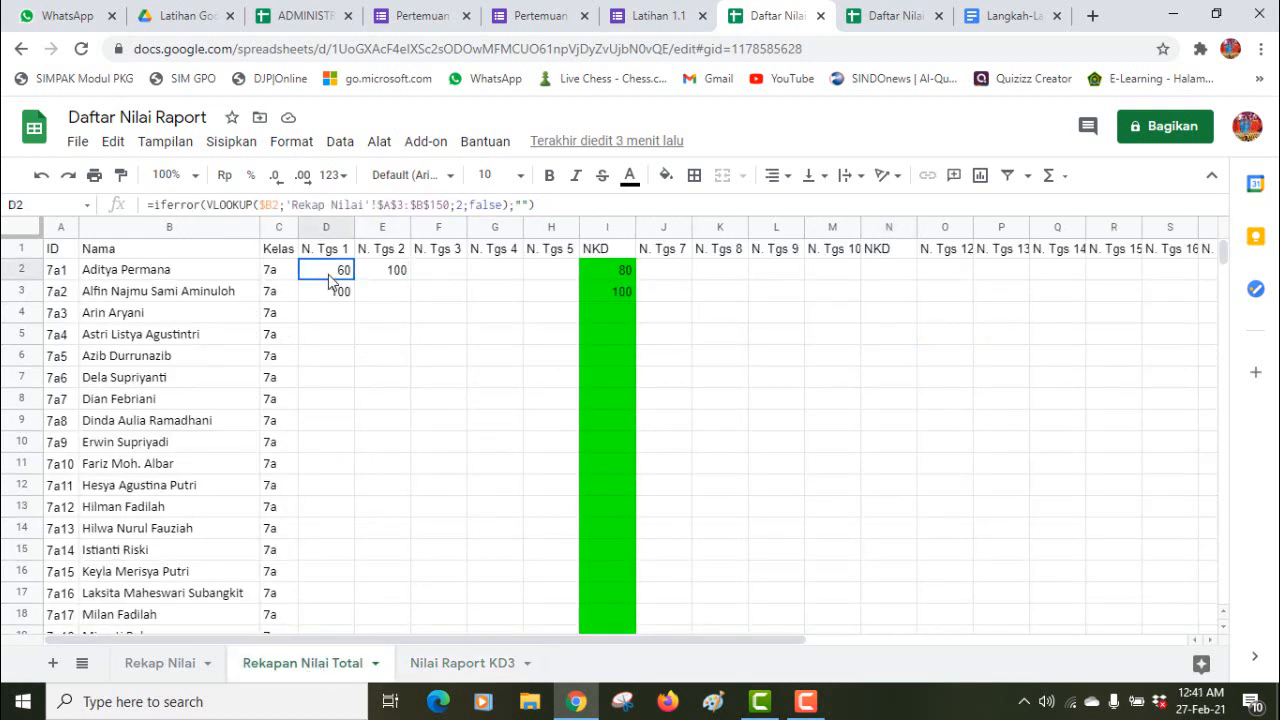
click(617, 270)
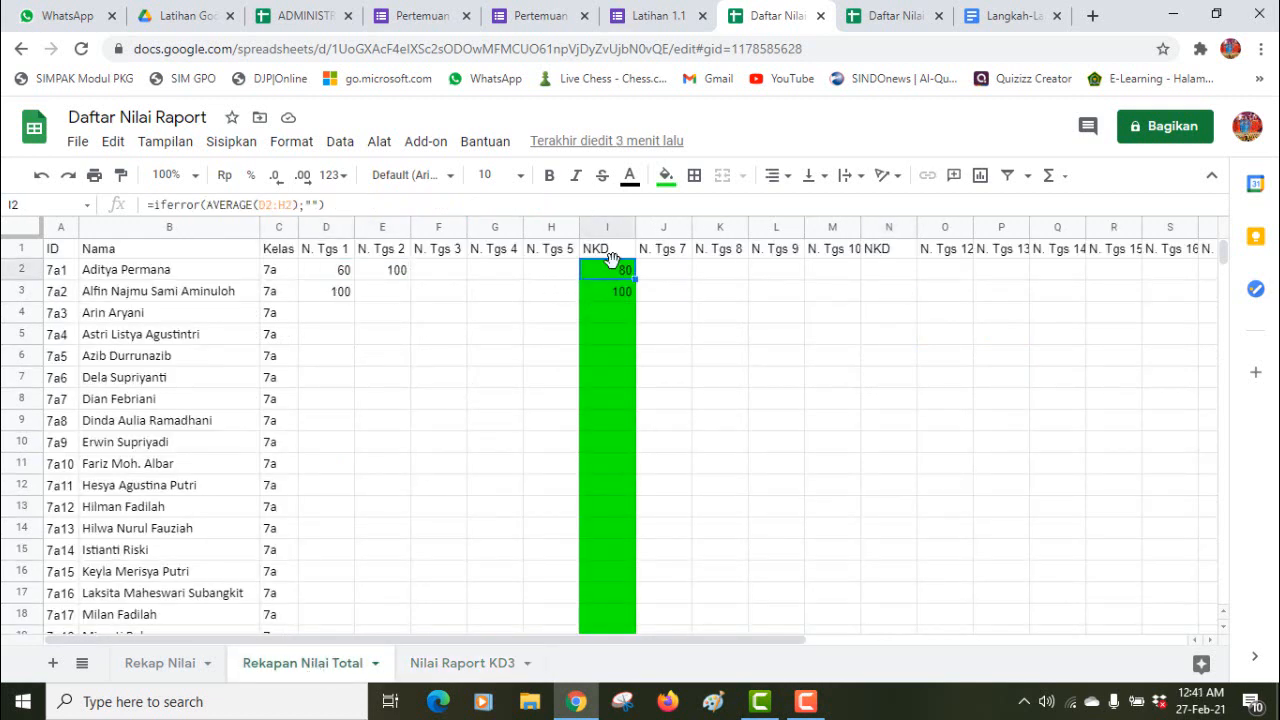
click(340, 292)
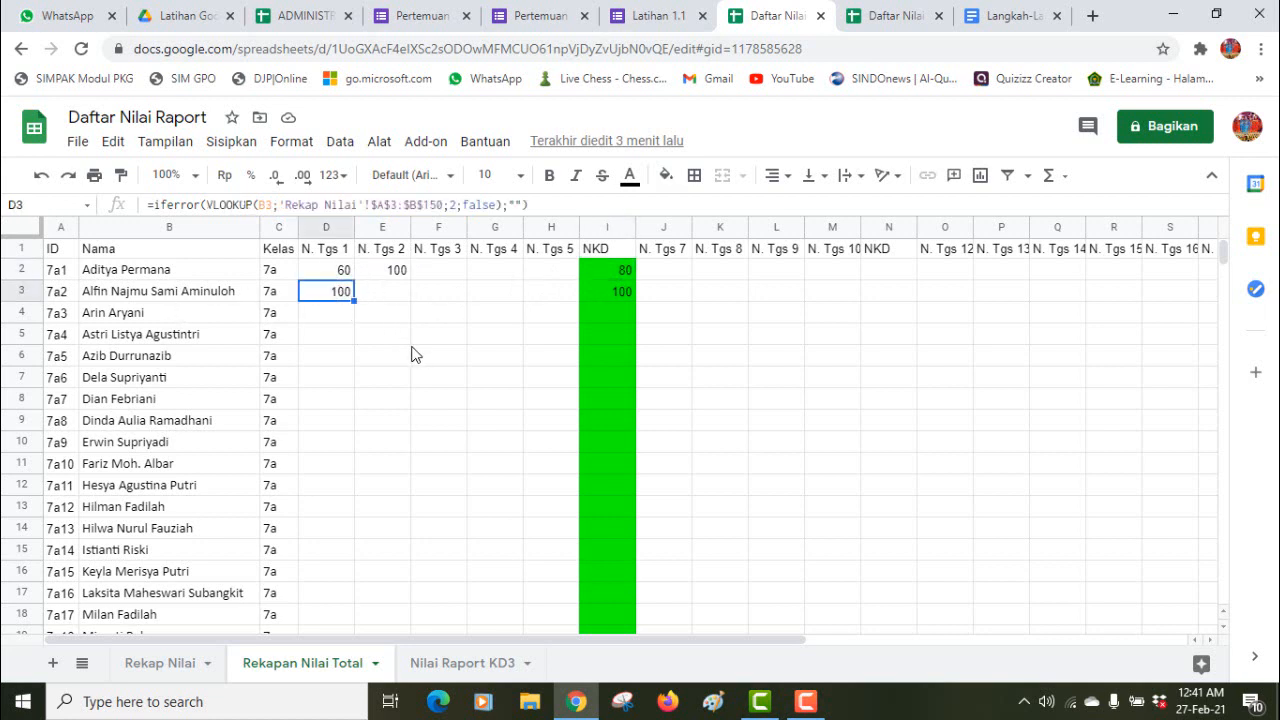
click(612, 303)
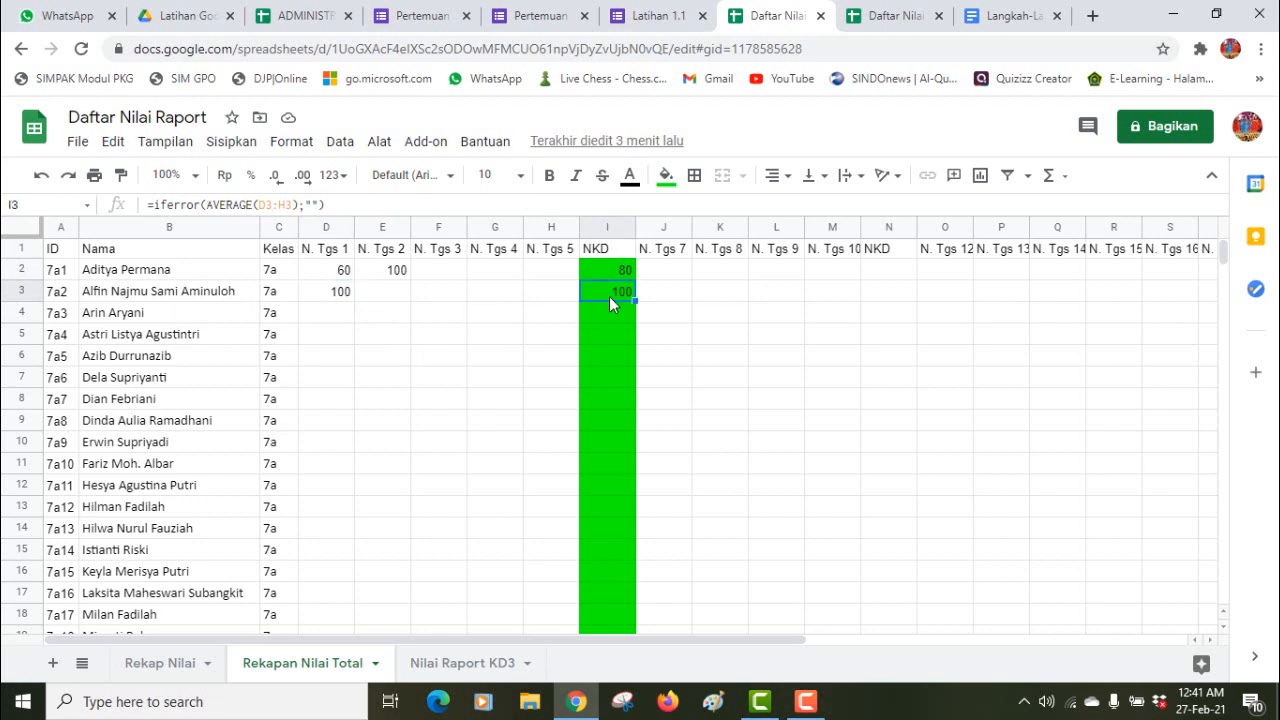
click(350, 296)
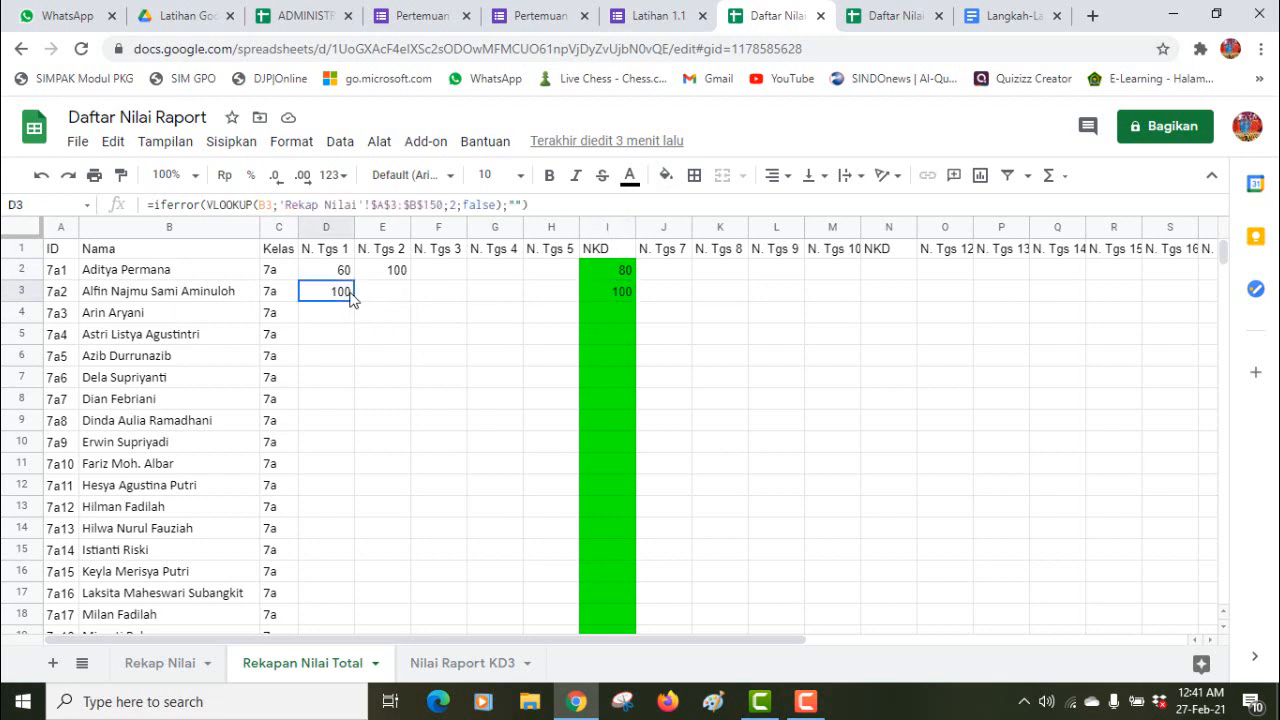
click(368, 292)
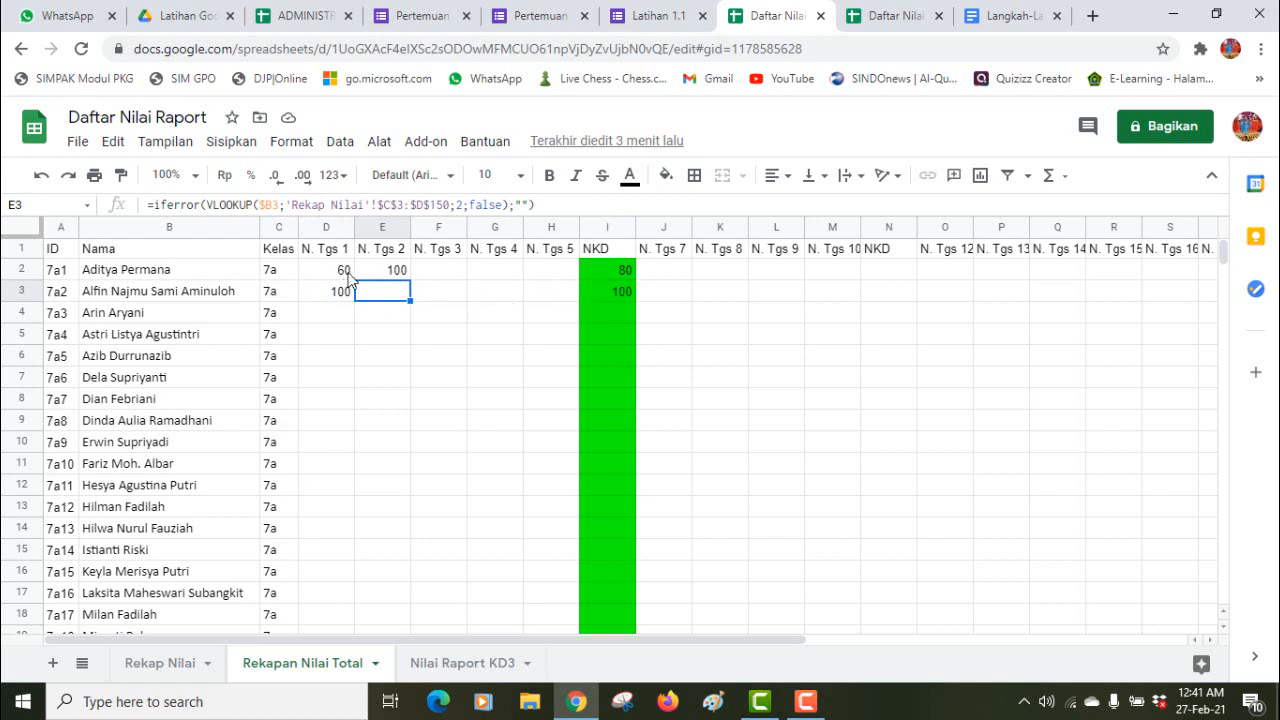
Step: Set the IFERROR fallback of the N. Tgs 1 lookup in D2 to 0 and fill the formula down through D129
click(347, 273)
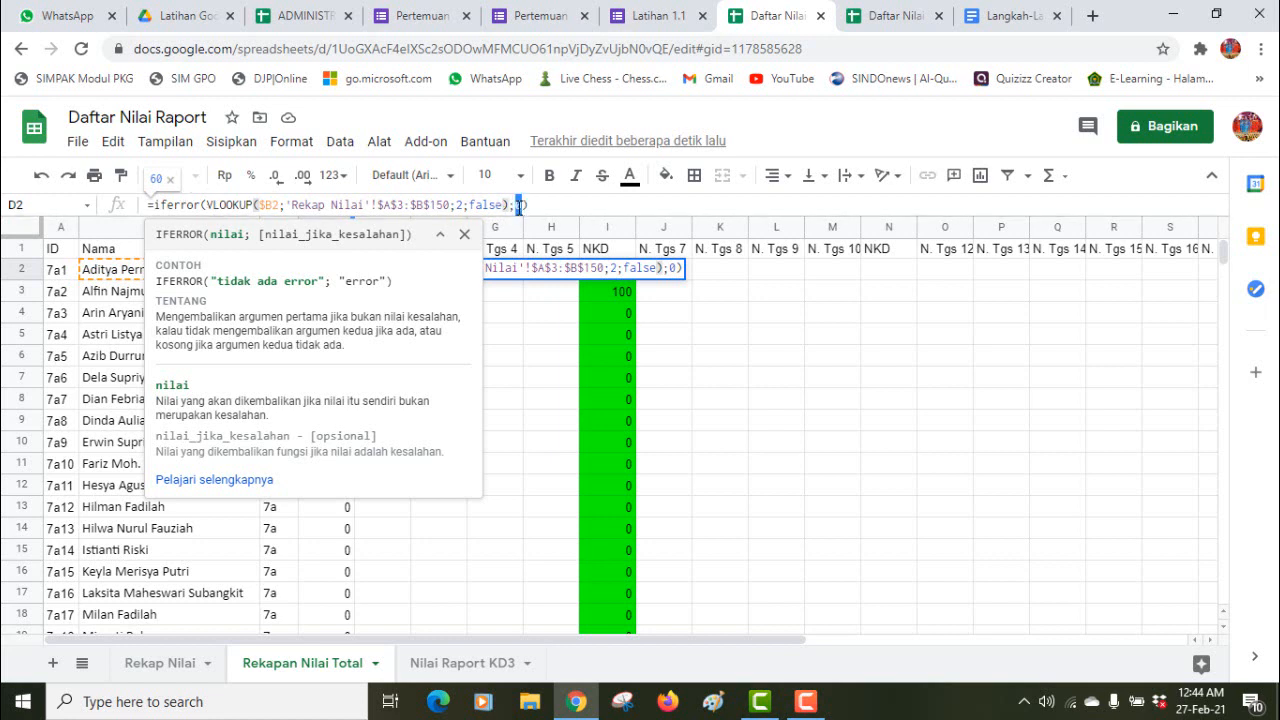
click(518, 205)
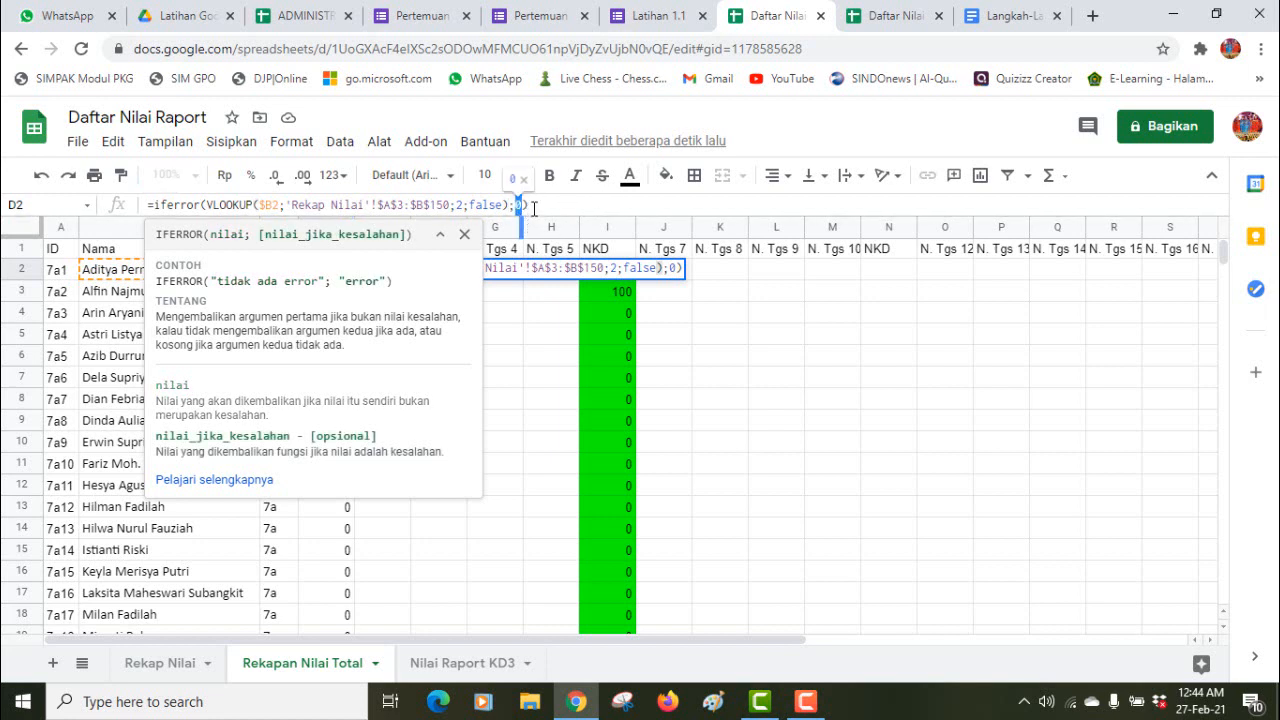
key(Return)
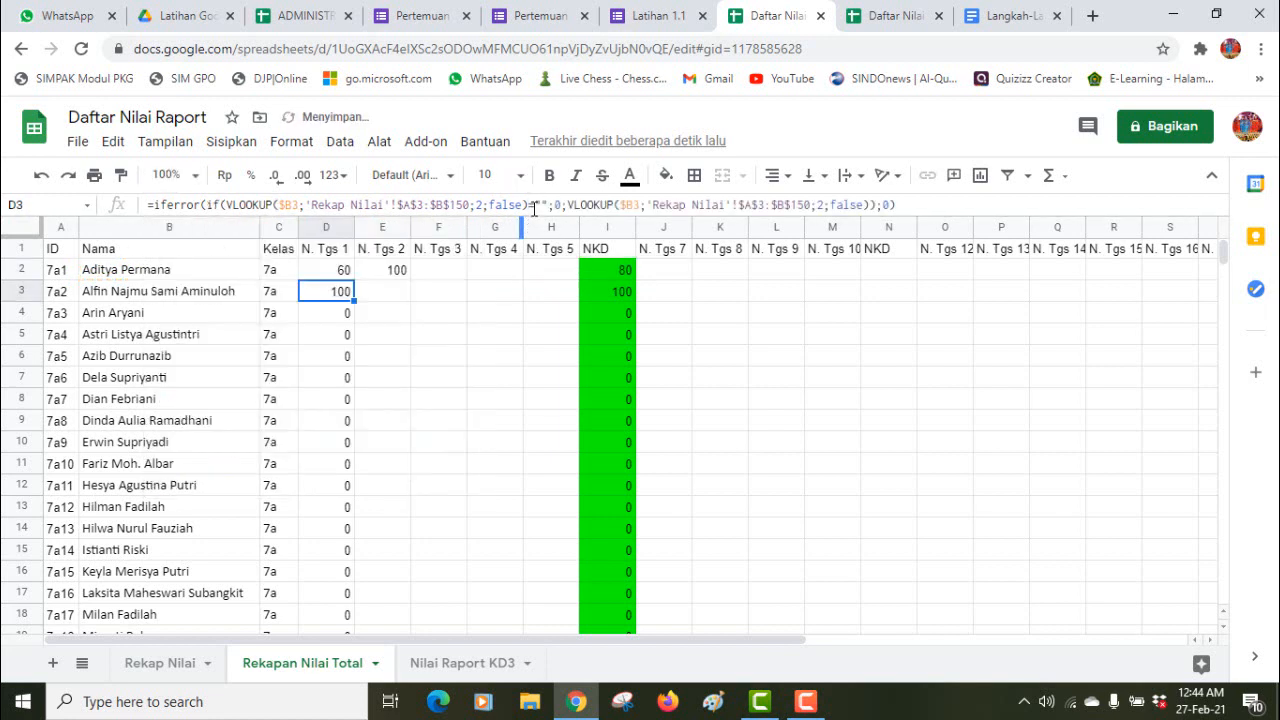
click(346, 273)
drag(353, 280, 340, 449)
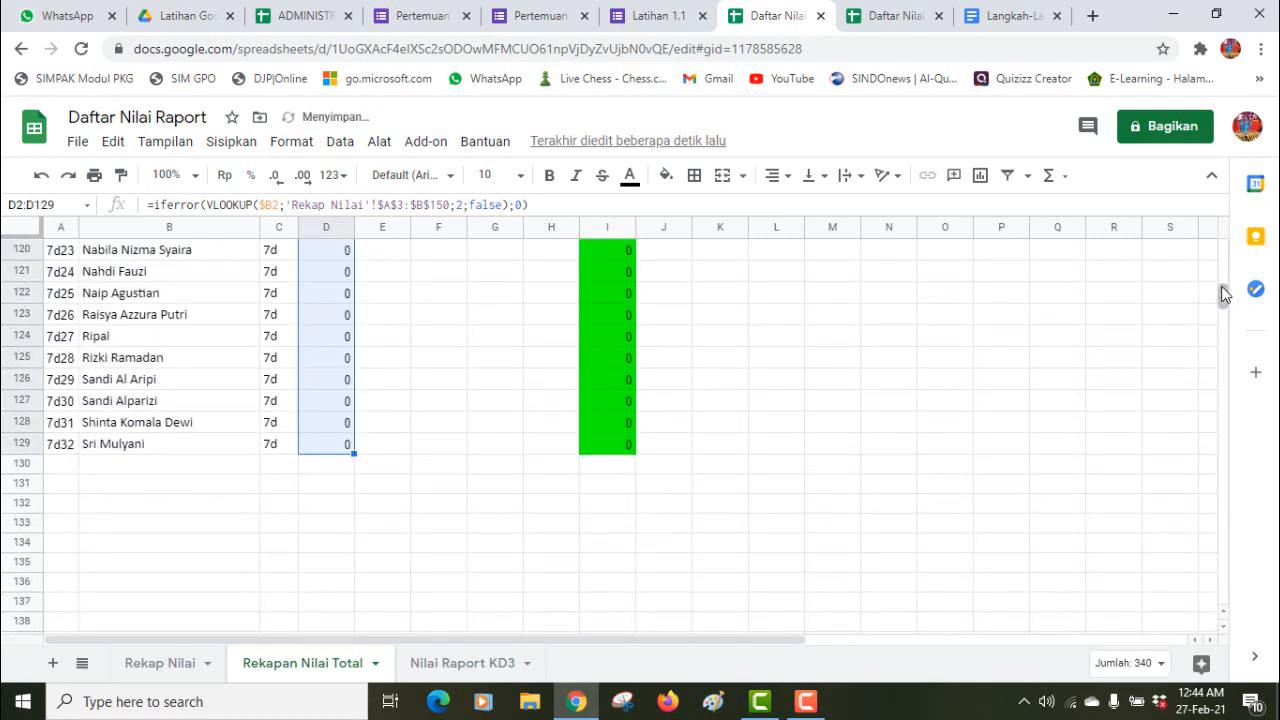
drag(1221, 292, 1216, 231)
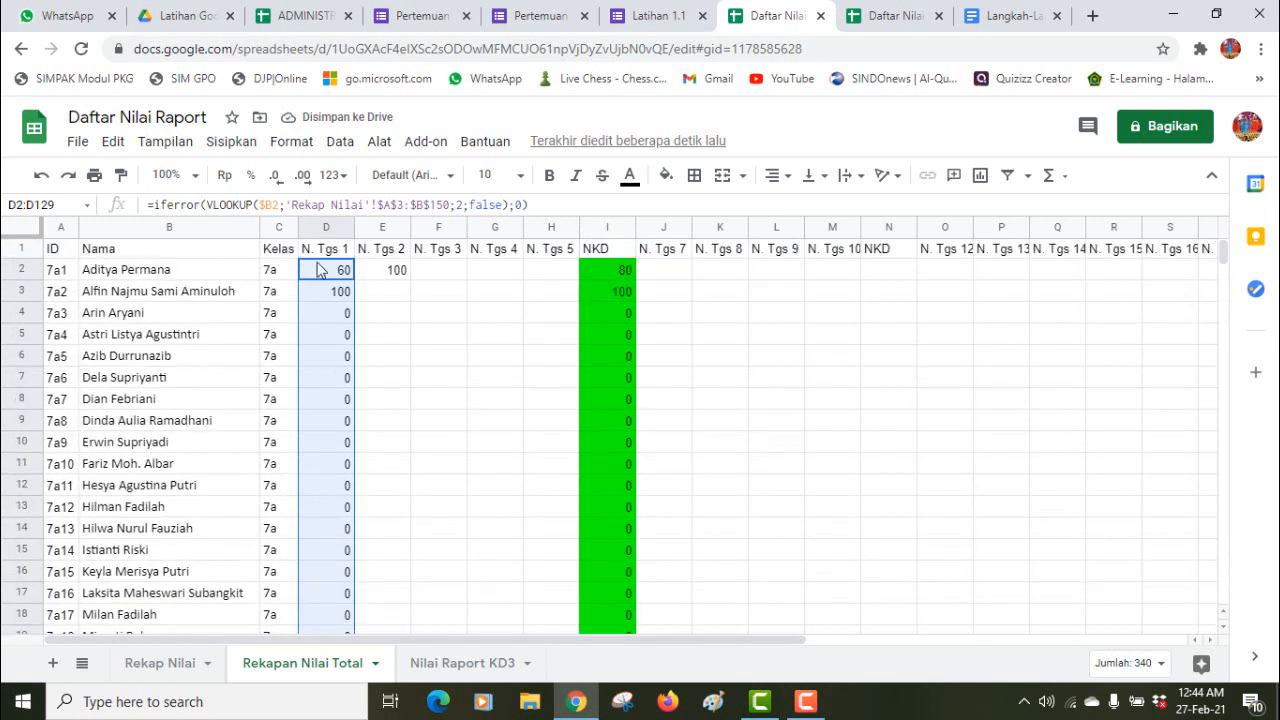
Step: Replace the empty-text IFERROR fallback of the N. Tgs 2 lookup in E2 with 0 and fill the formula down through E129
click(390, 272)
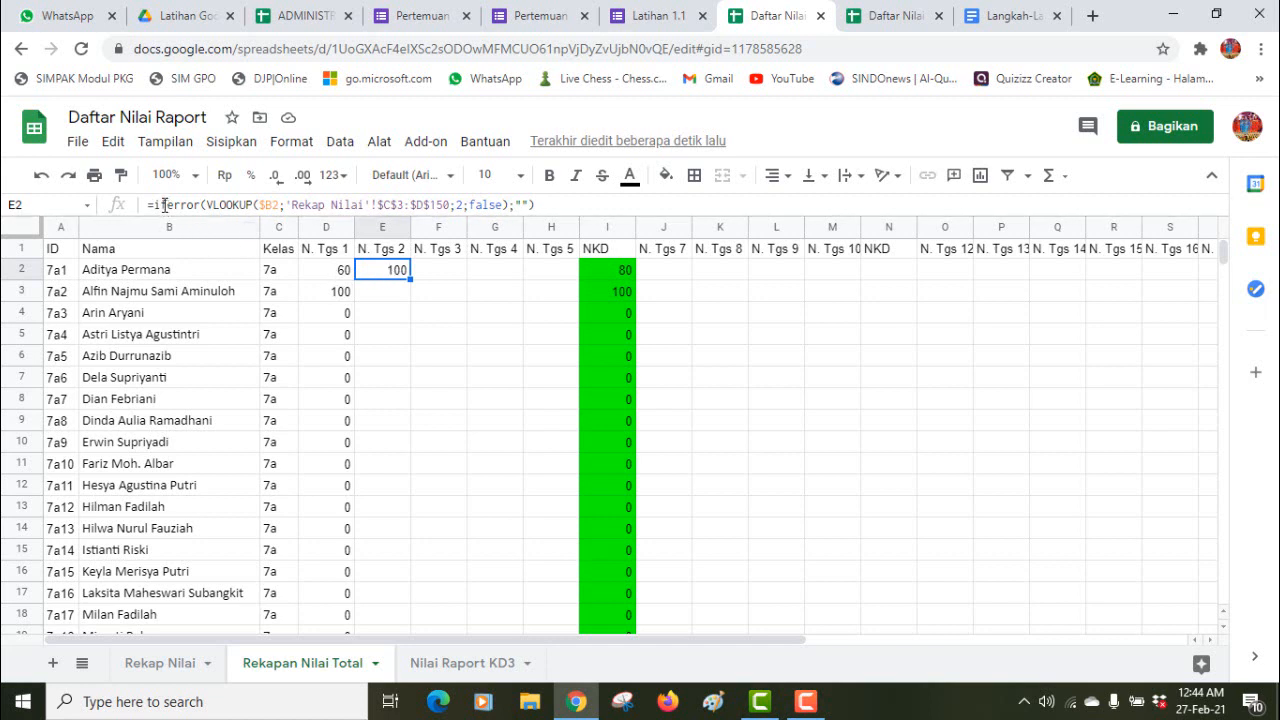
click(522, 205)
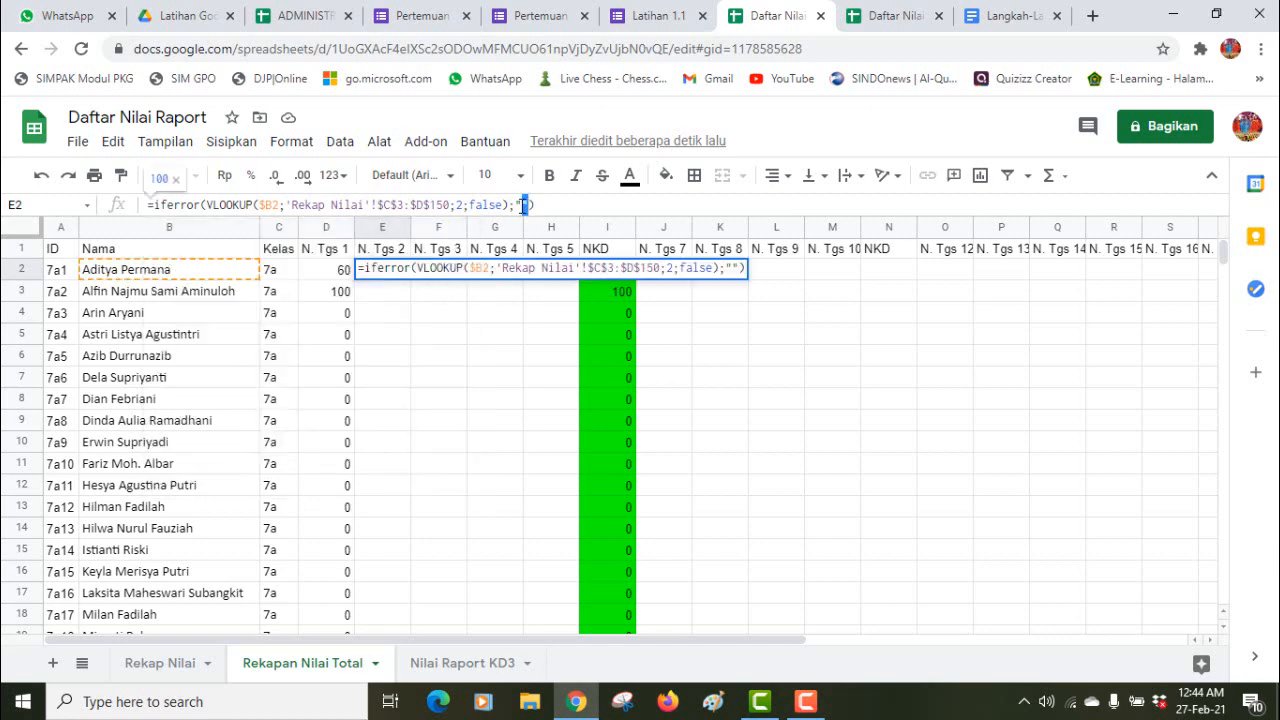
text(0)
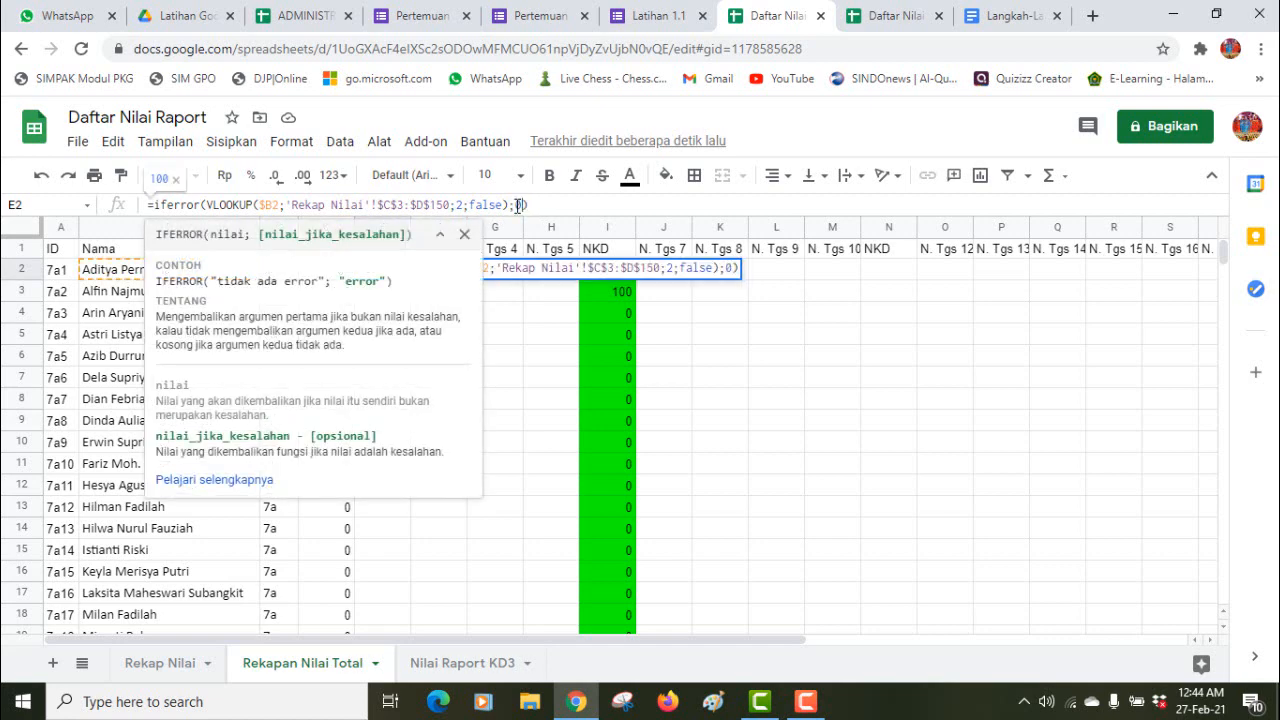
key(Return)
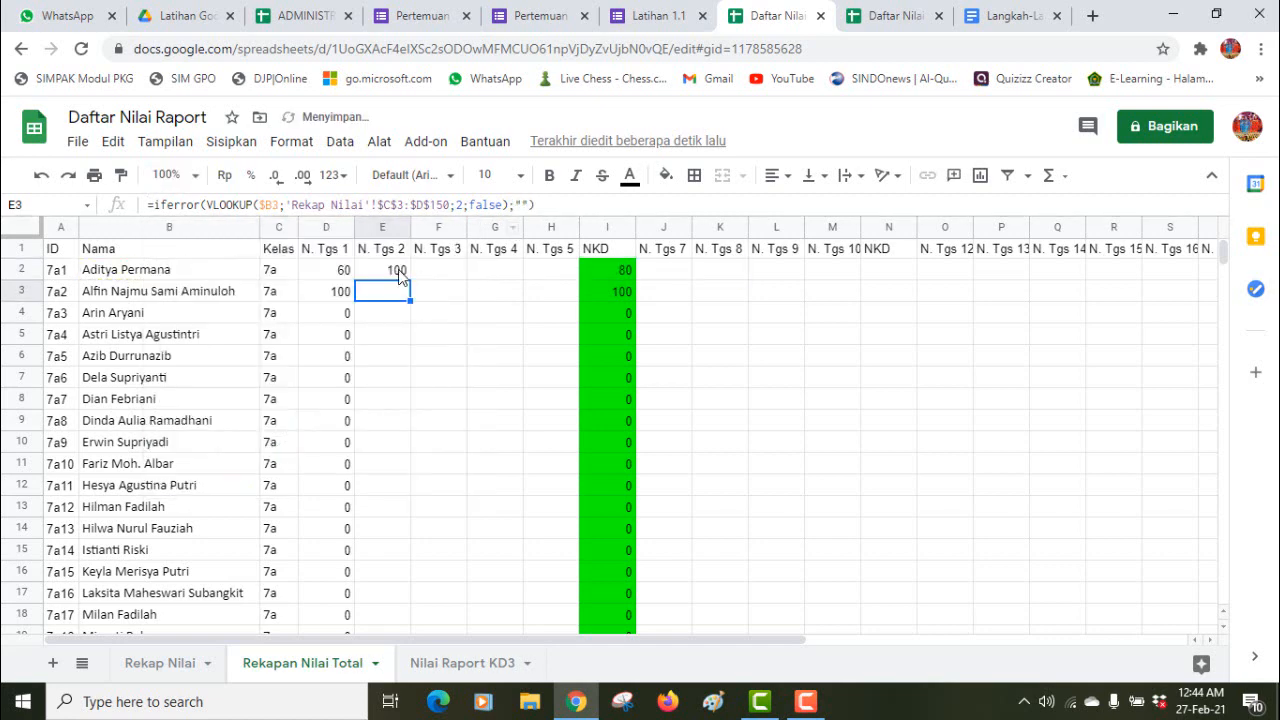
click(399, 271)
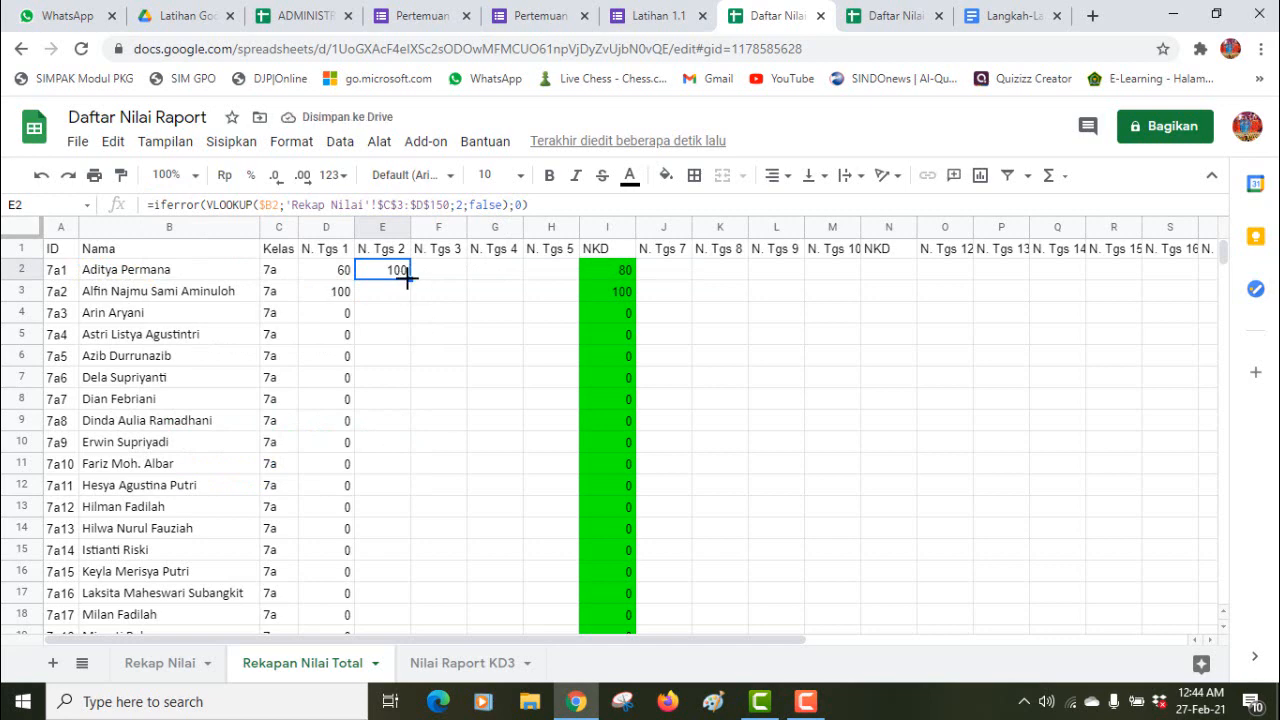
drag(408, 280, 397, 330)
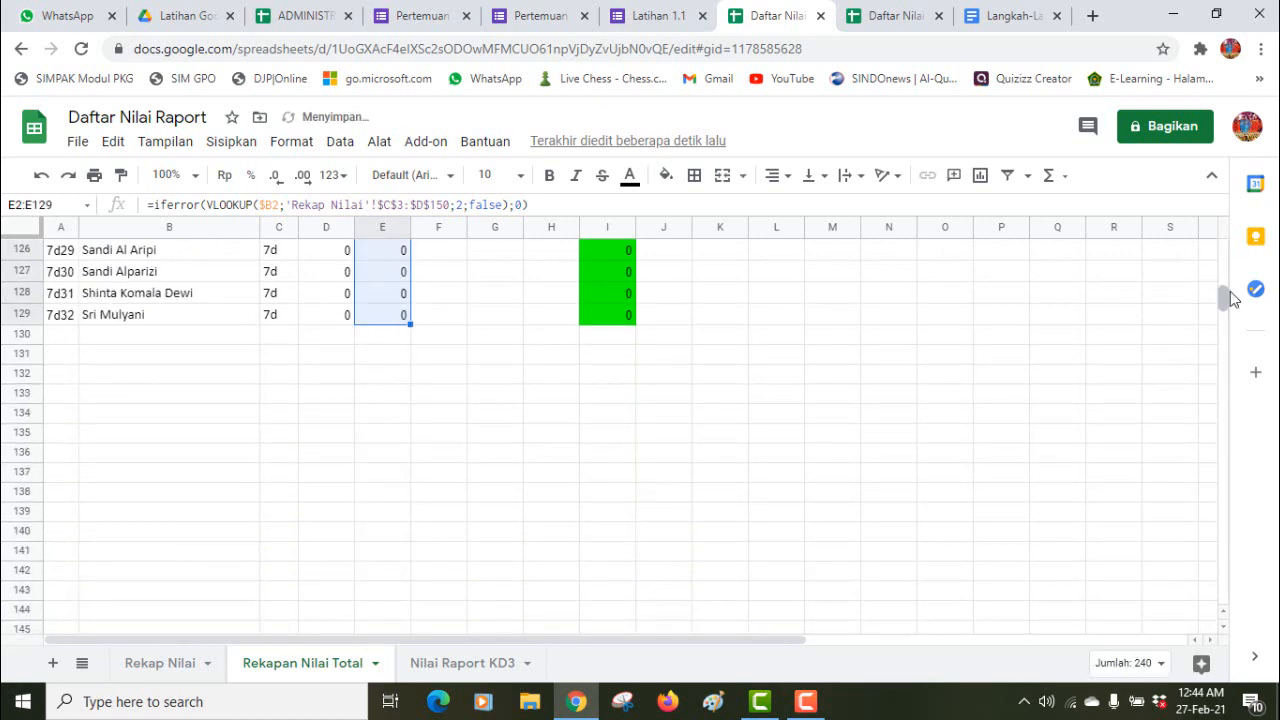
drag(1223, 296, 1214, 229)
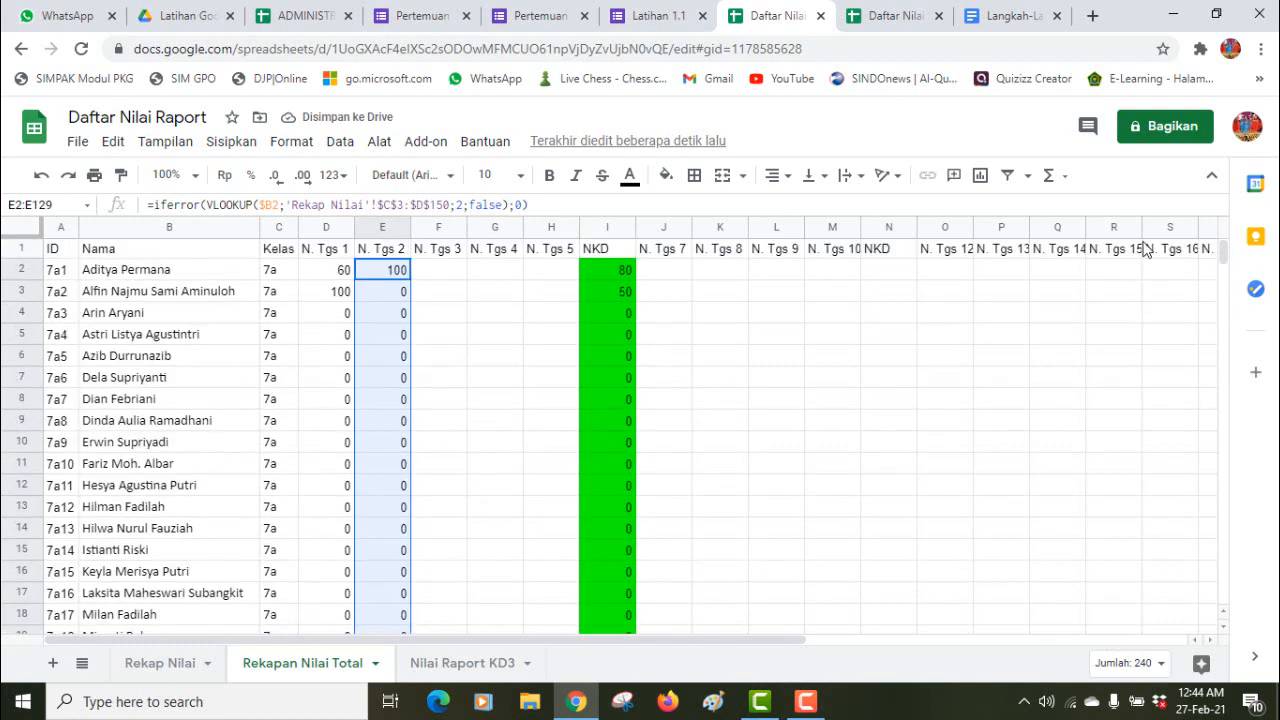
click(473, 314)
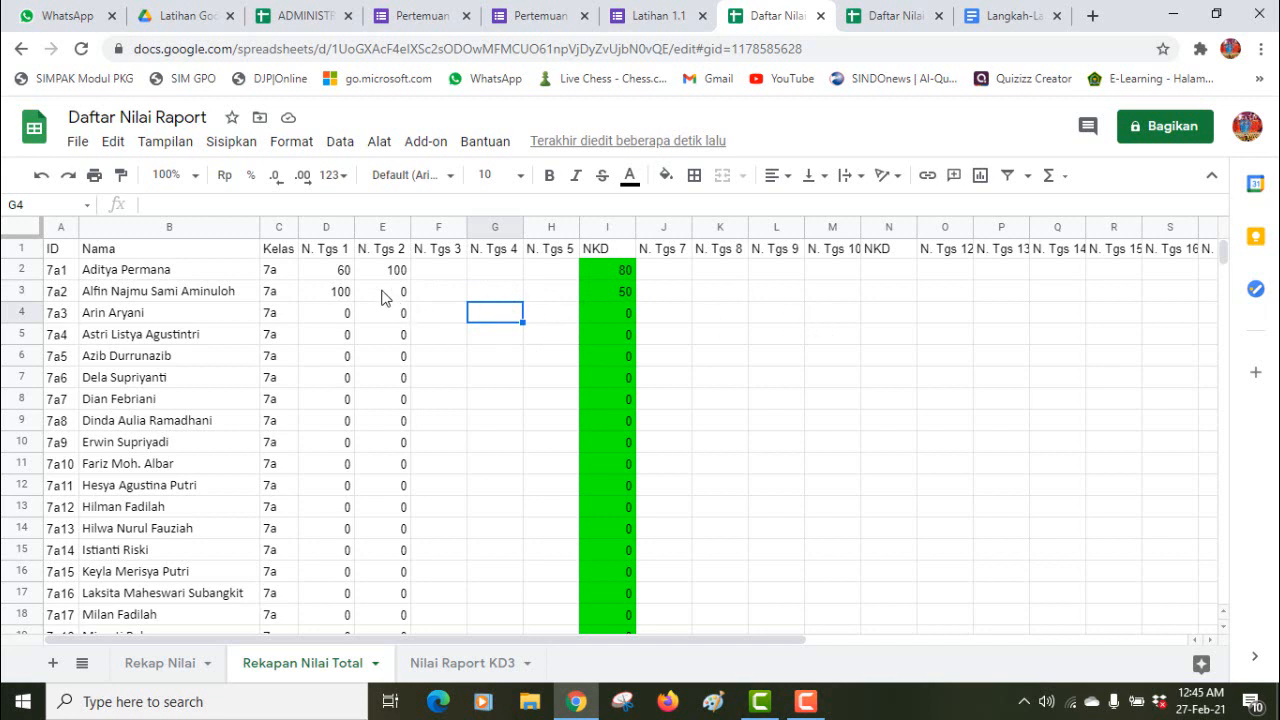
Step: Preview the Pertemuan 2 form and choose class 7a and its second listed student as the respondent
click(424, 17)
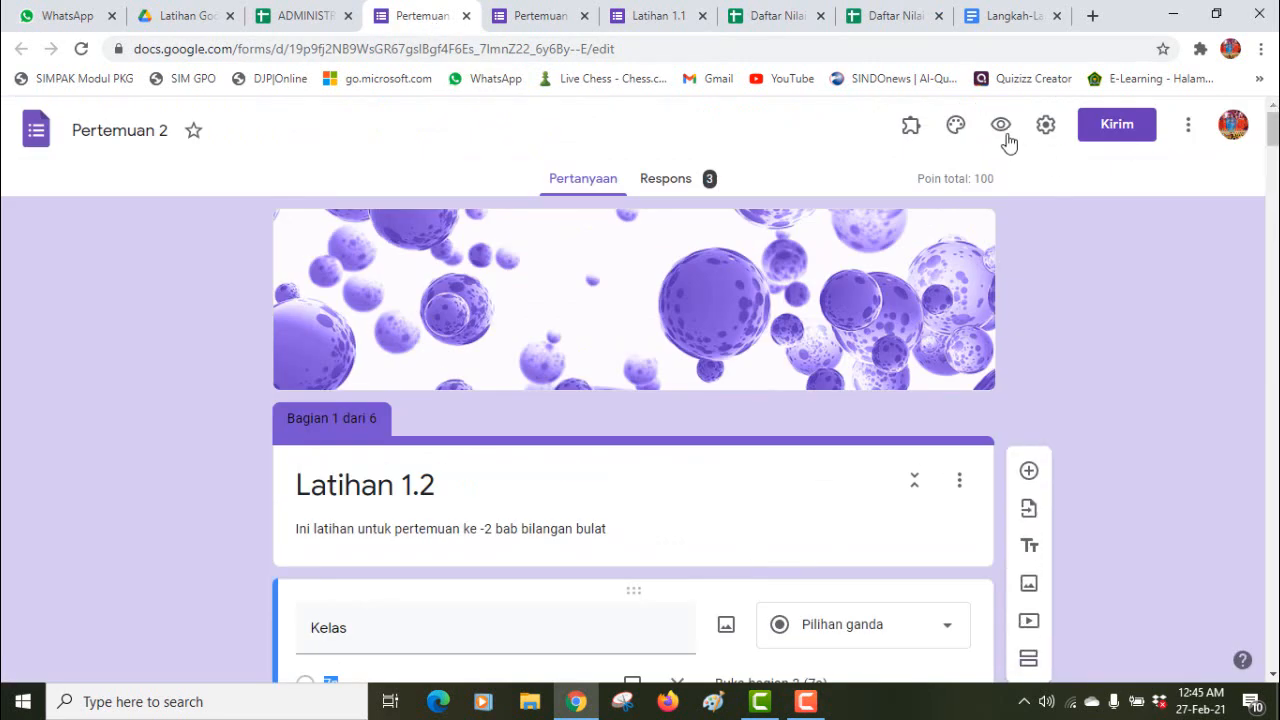
click(1002, 130)
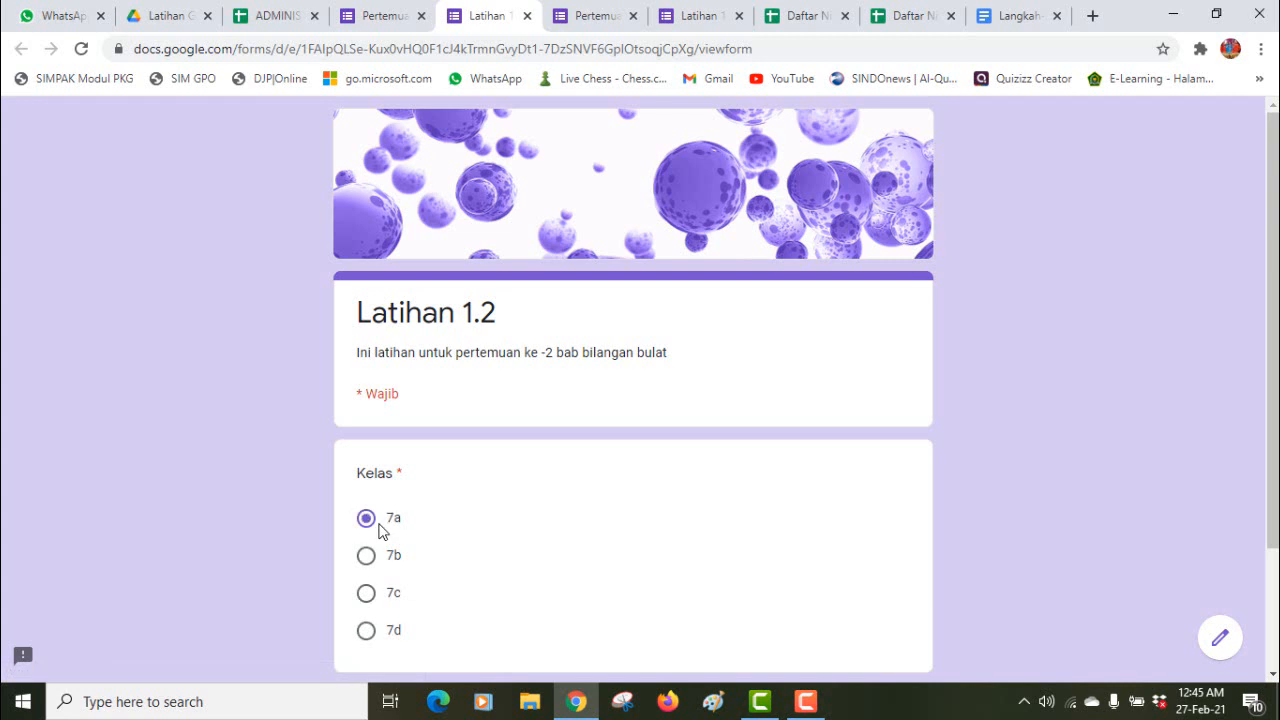
drag(1272, 320, 1272, 438)
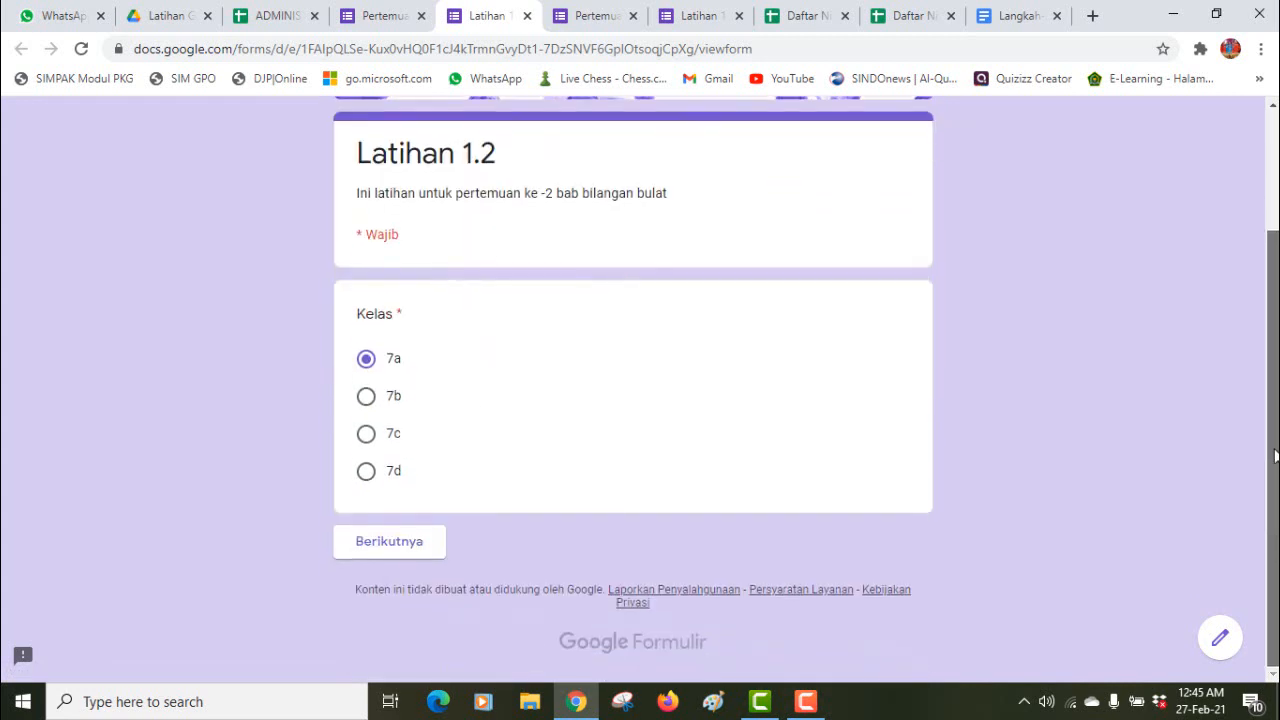
click(406, 550)
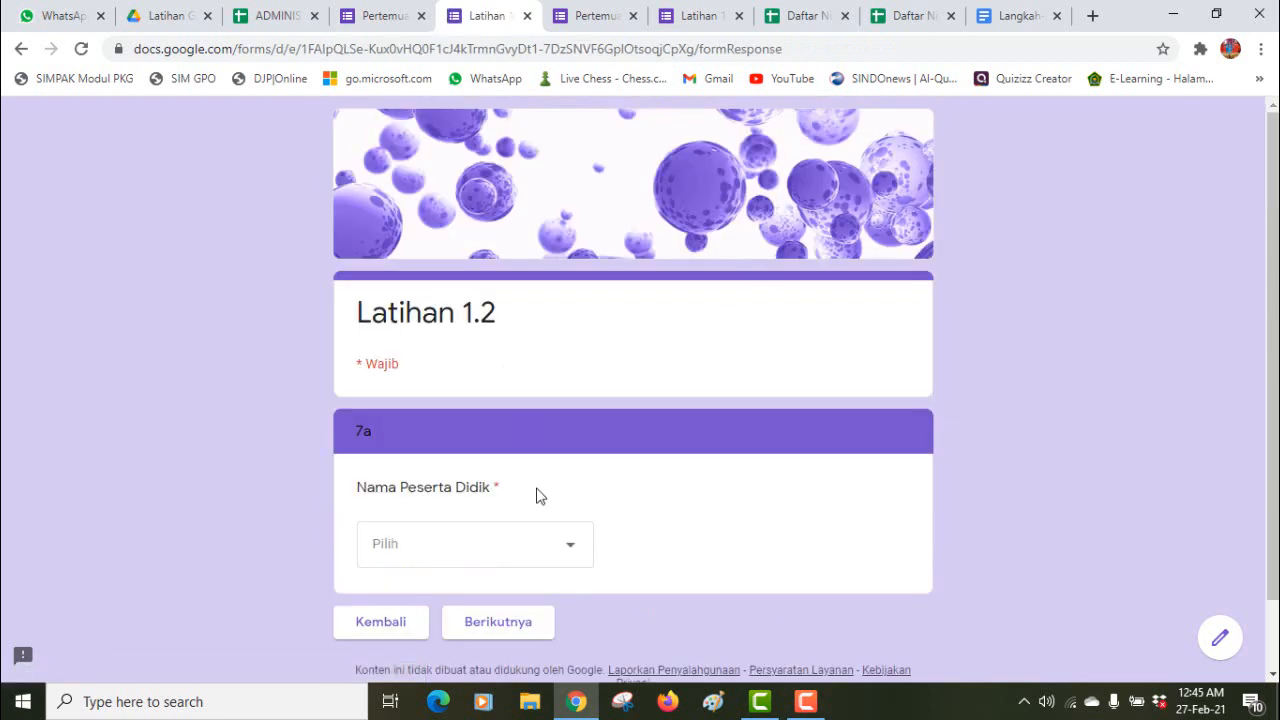
click(480, 561)
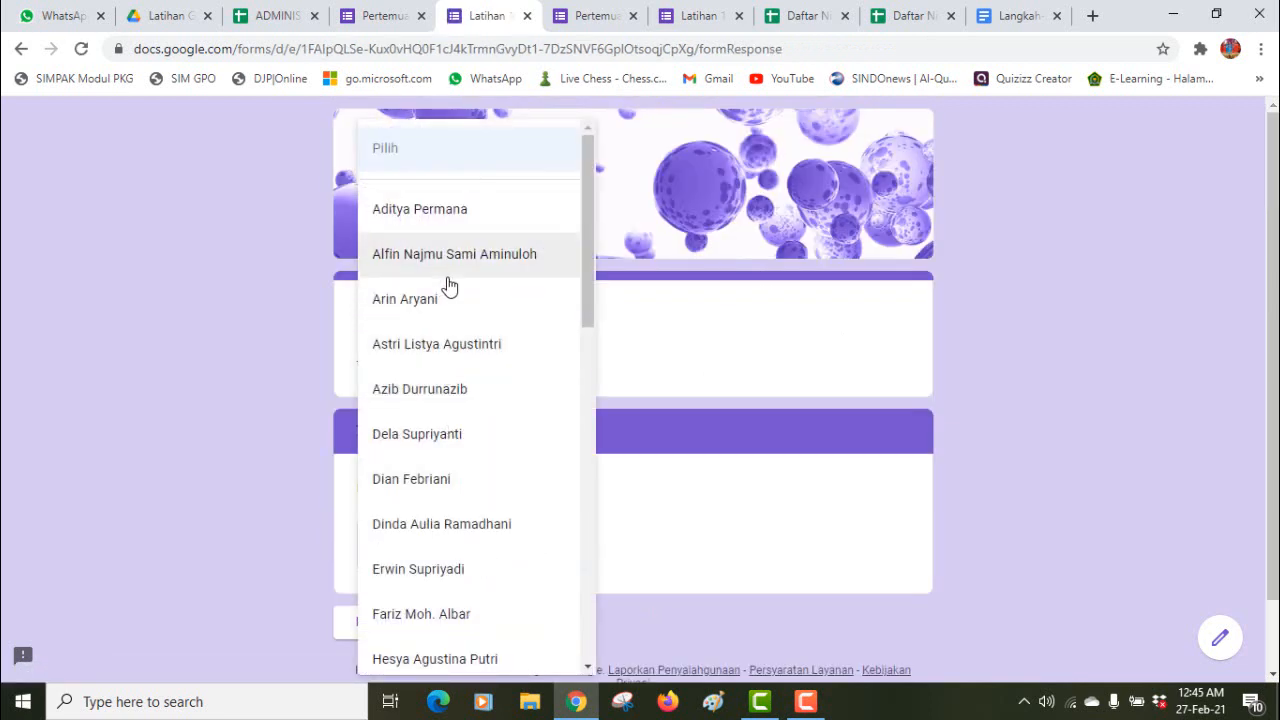
click(443, 262)
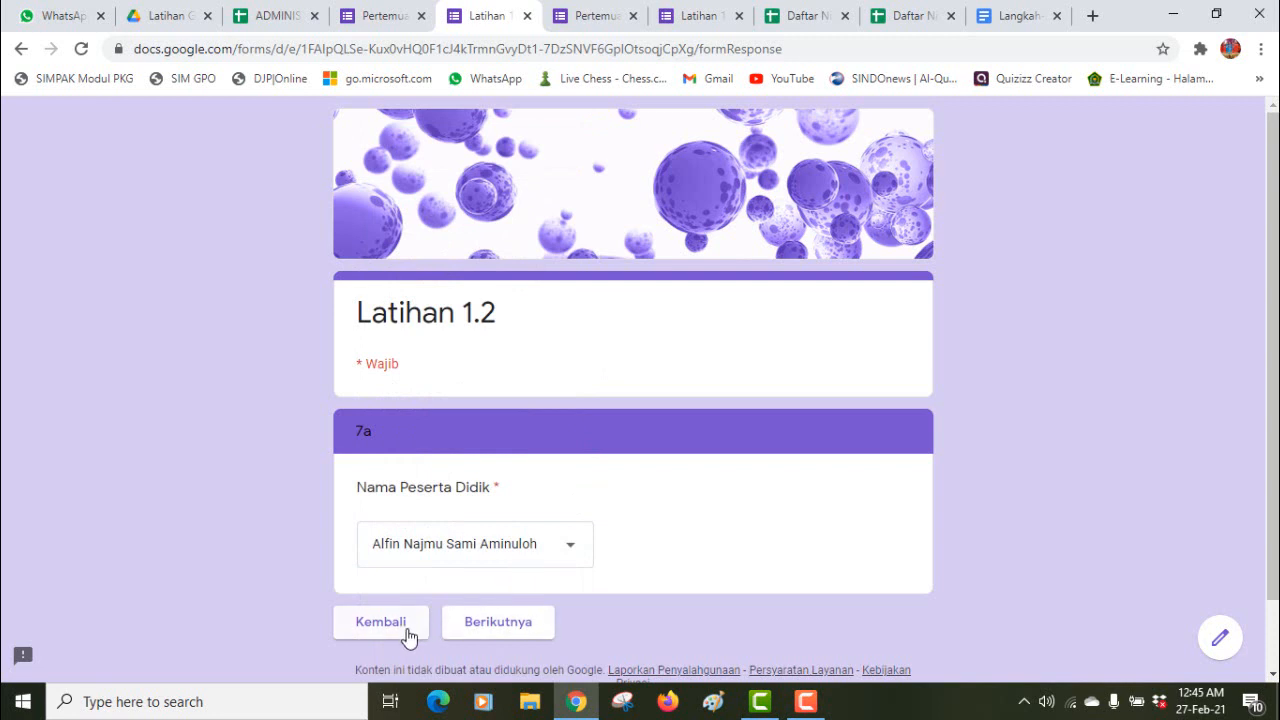
Step: Continue to the Latihan 1.2 questions and answer 1 - (-1) with -1, -2 - (-2) with 0, and -3 - 3 with -6
click(478, 624)
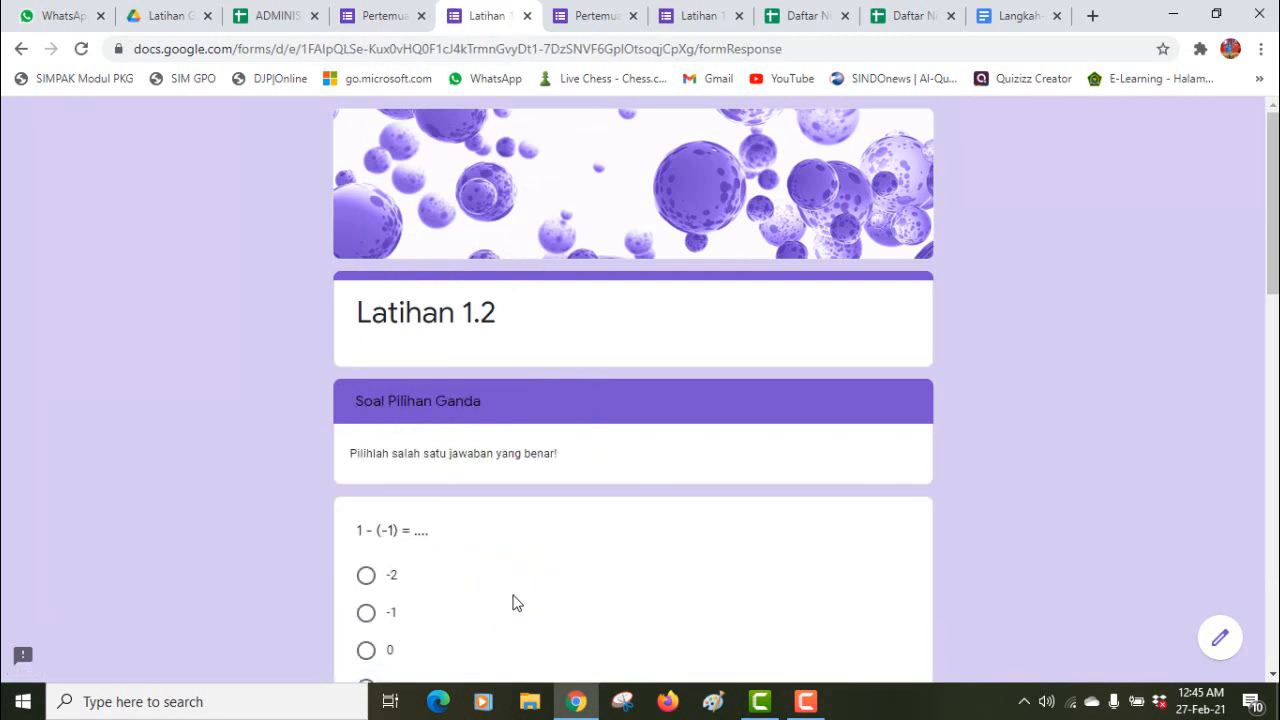
click(367, 613)
drag(1265, 242, 1260, 440)
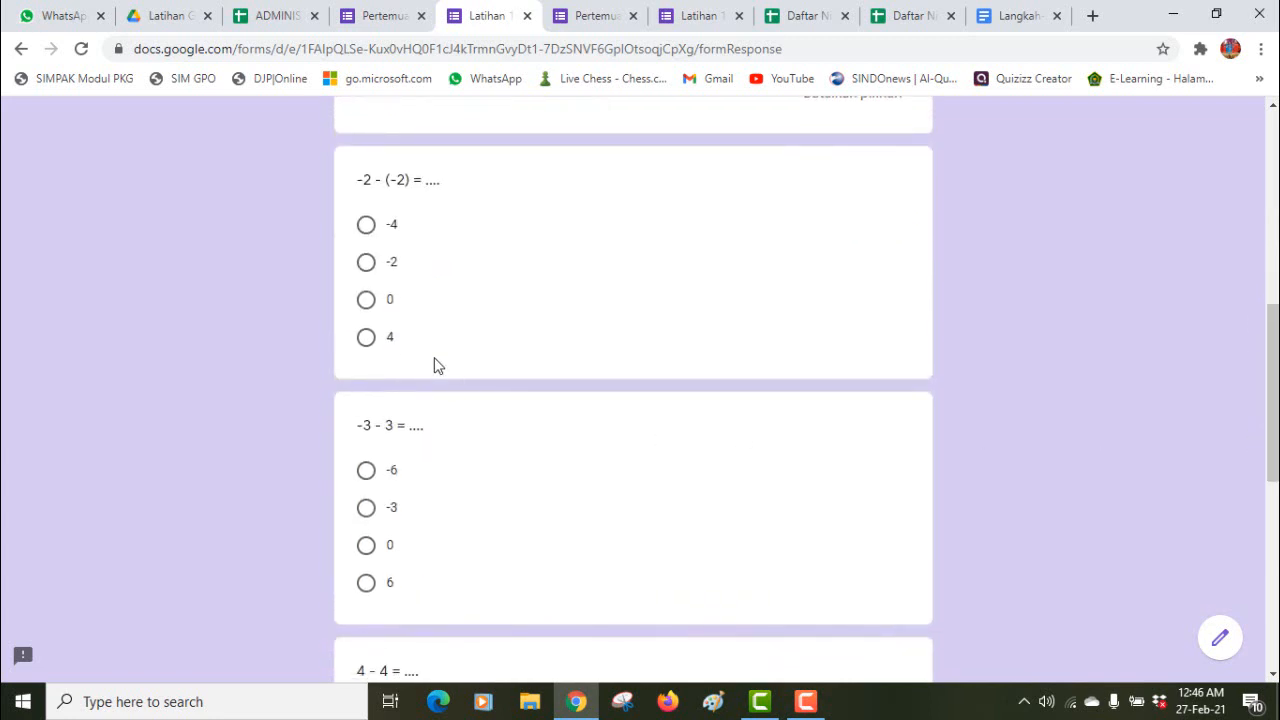
click(369, 303)
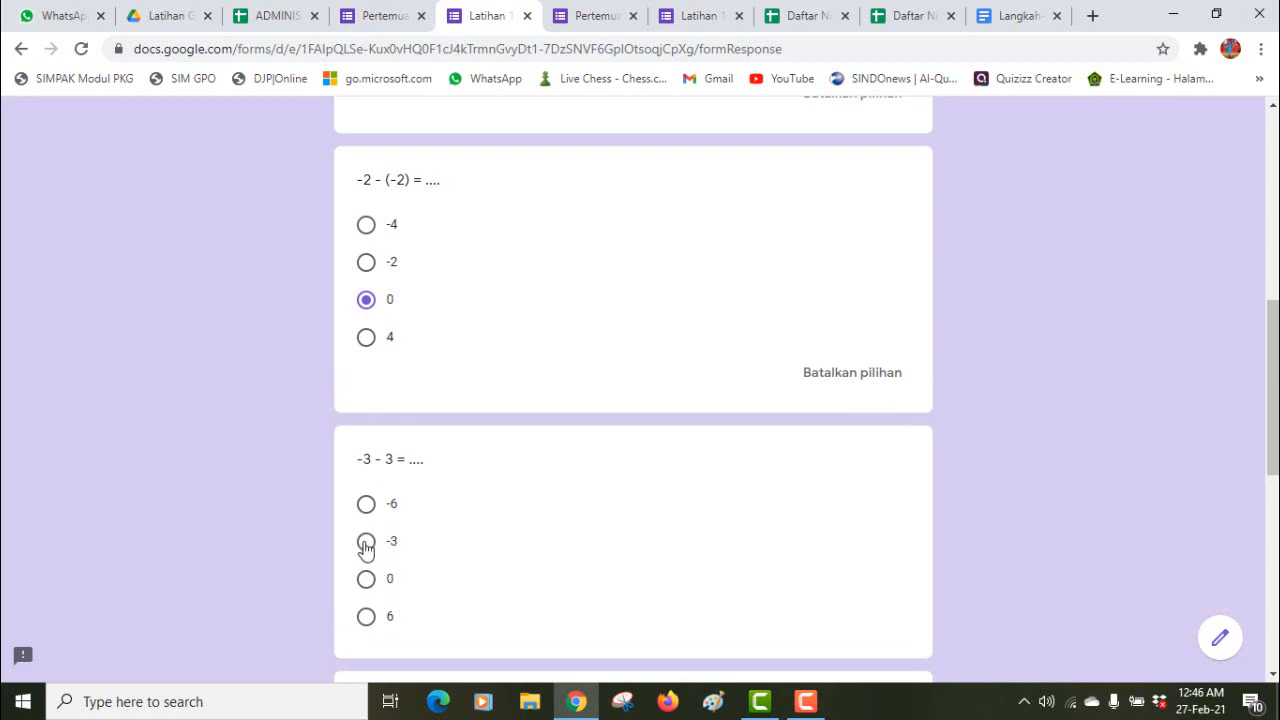
click(366, 506)
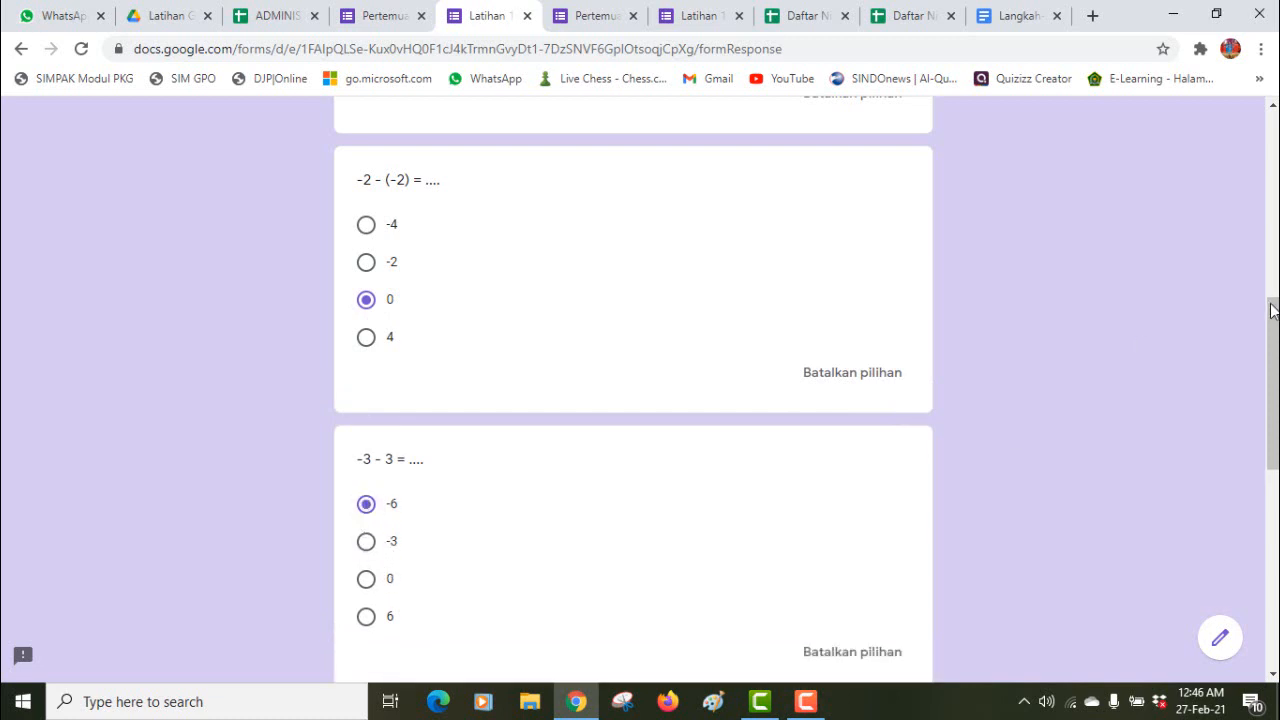
Step: Answer 4 - 4 with -8 and -5 - 5 - (-5) with -5, and submit the Latihan 1.2 form
drag(1272, 310, 1272, 464)
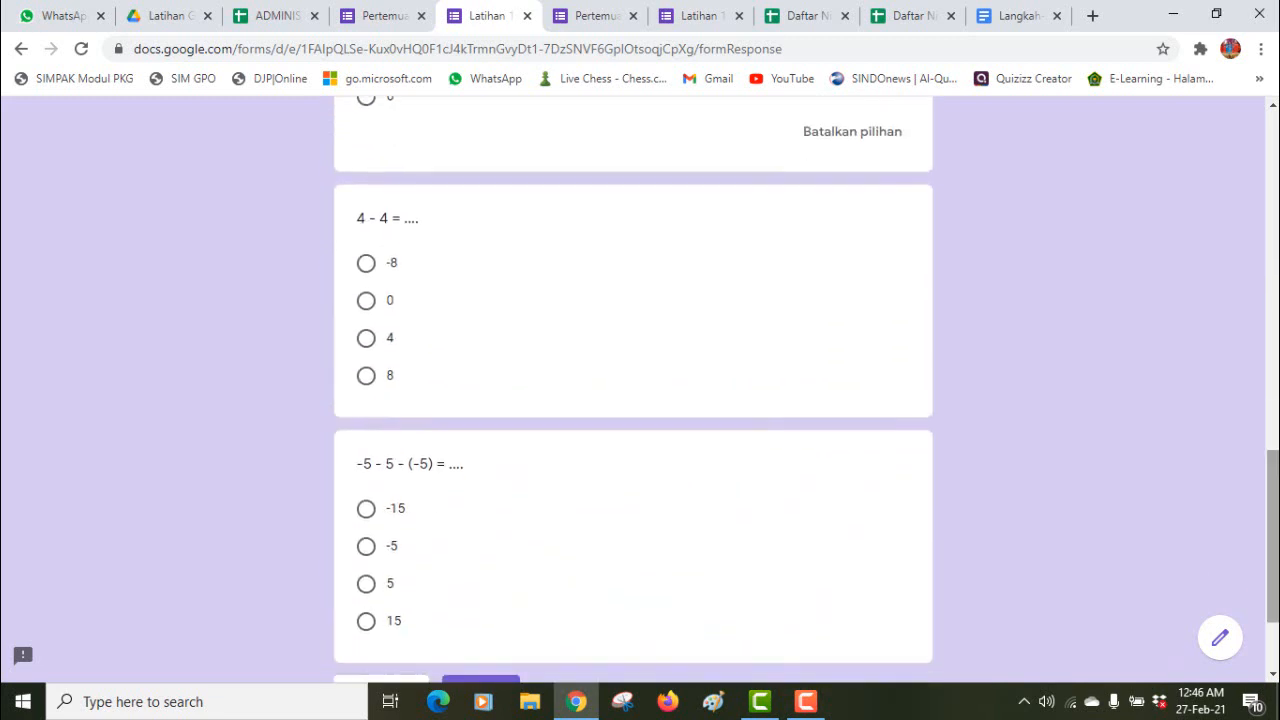
click(366, 263)
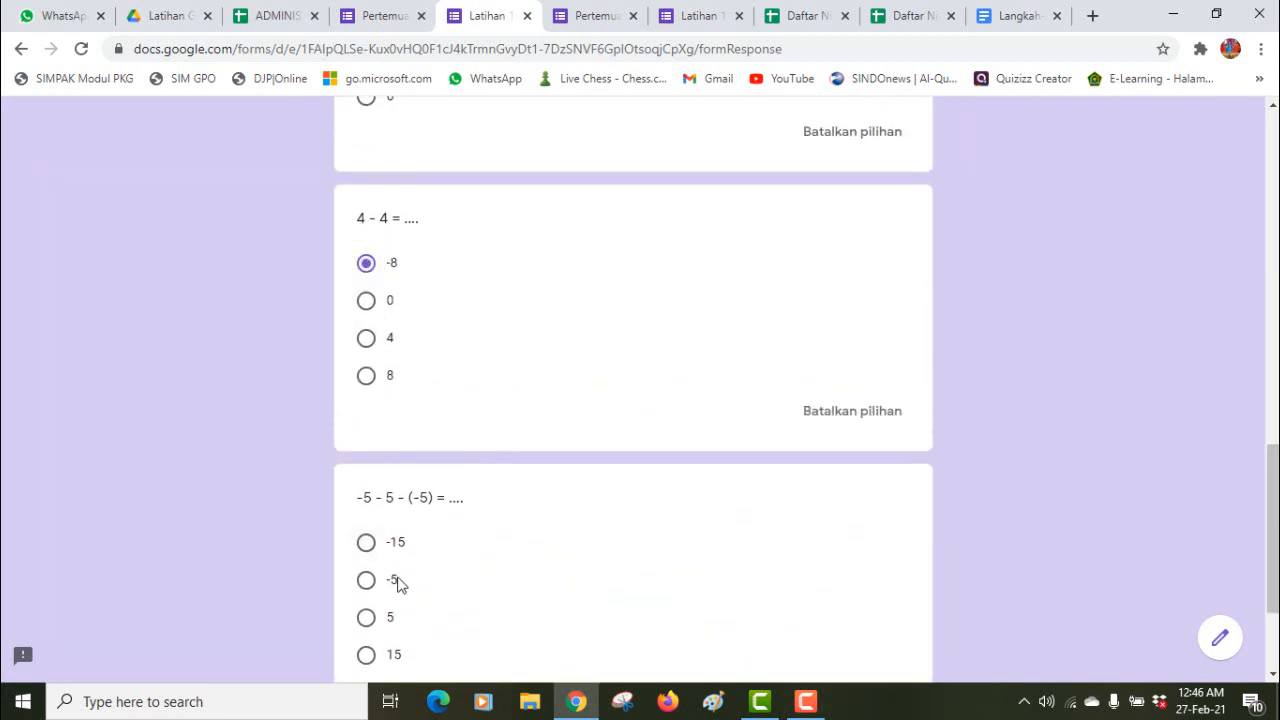
click(372, 584)
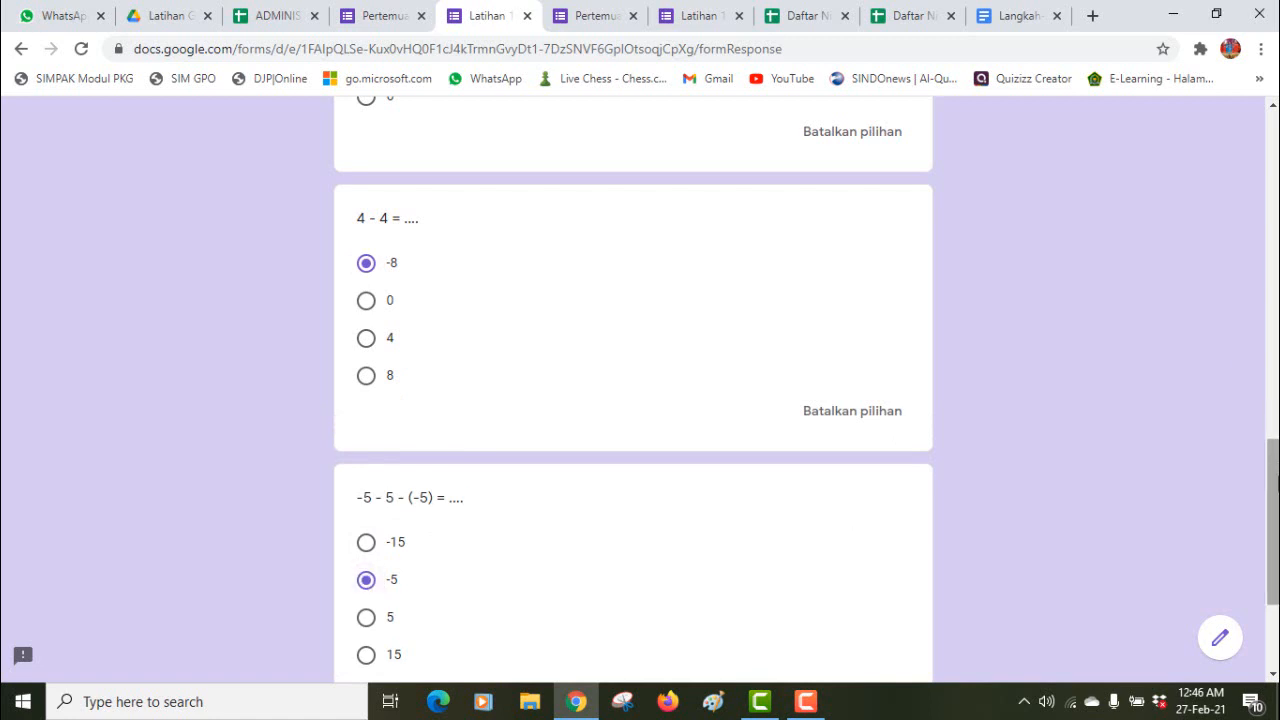
drag(1273, 486, 1273, 560)
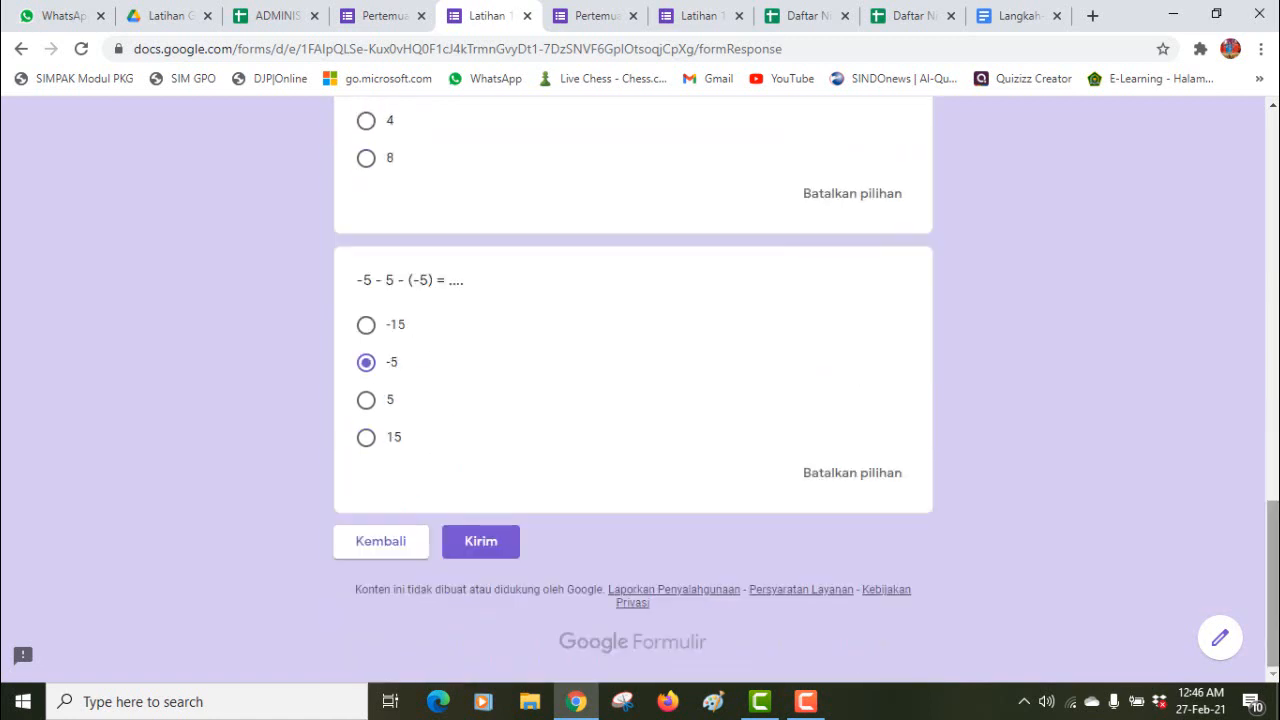
click(491, 550)
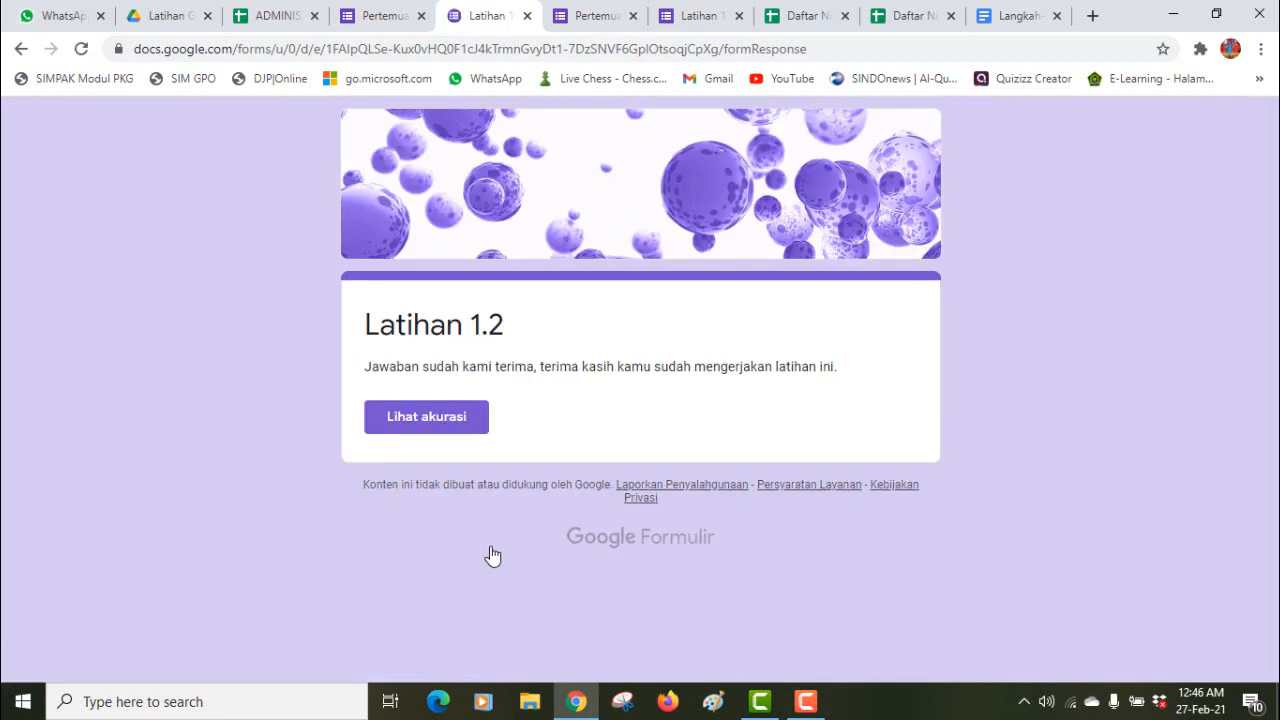
Step: In Daftar Nilai Raport, check the second student's N. Tgs 1, N. Tgs 2 and NKD in Rekapan Nilai Total and the 3.6 grade in Nilai Raport KD3
click(818, 16)
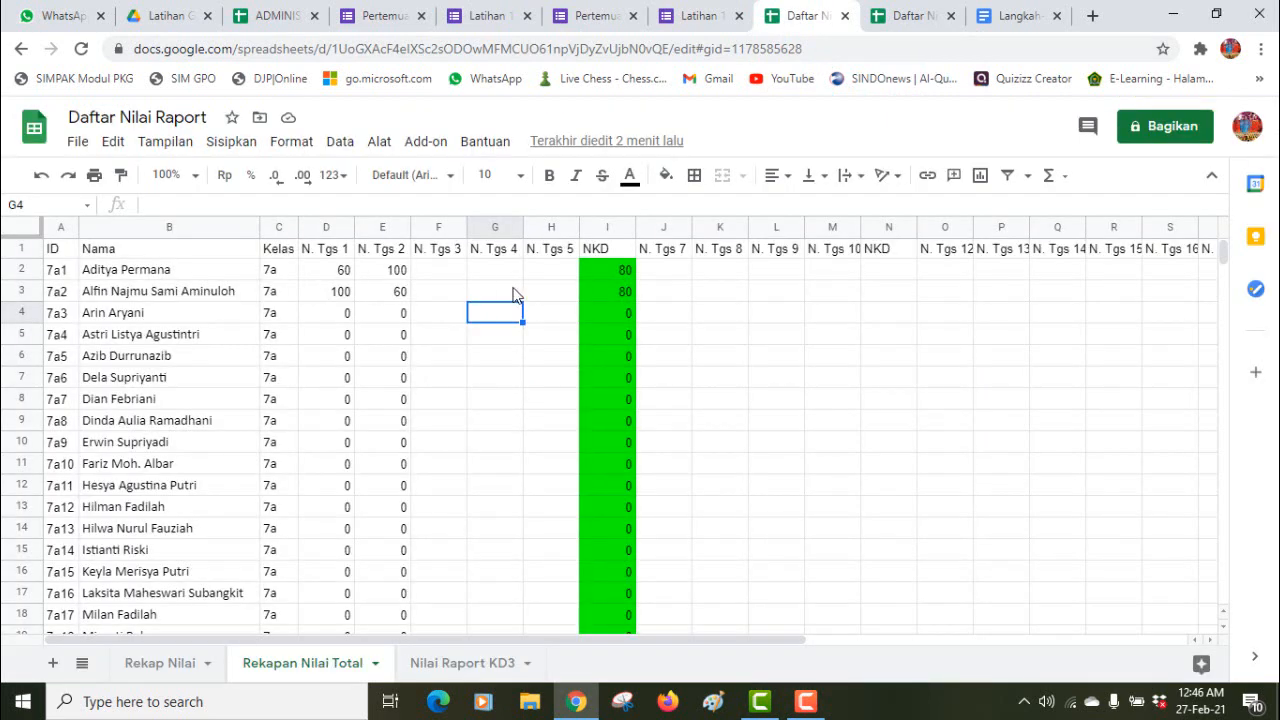
click(625, 292)
click(343, 293)
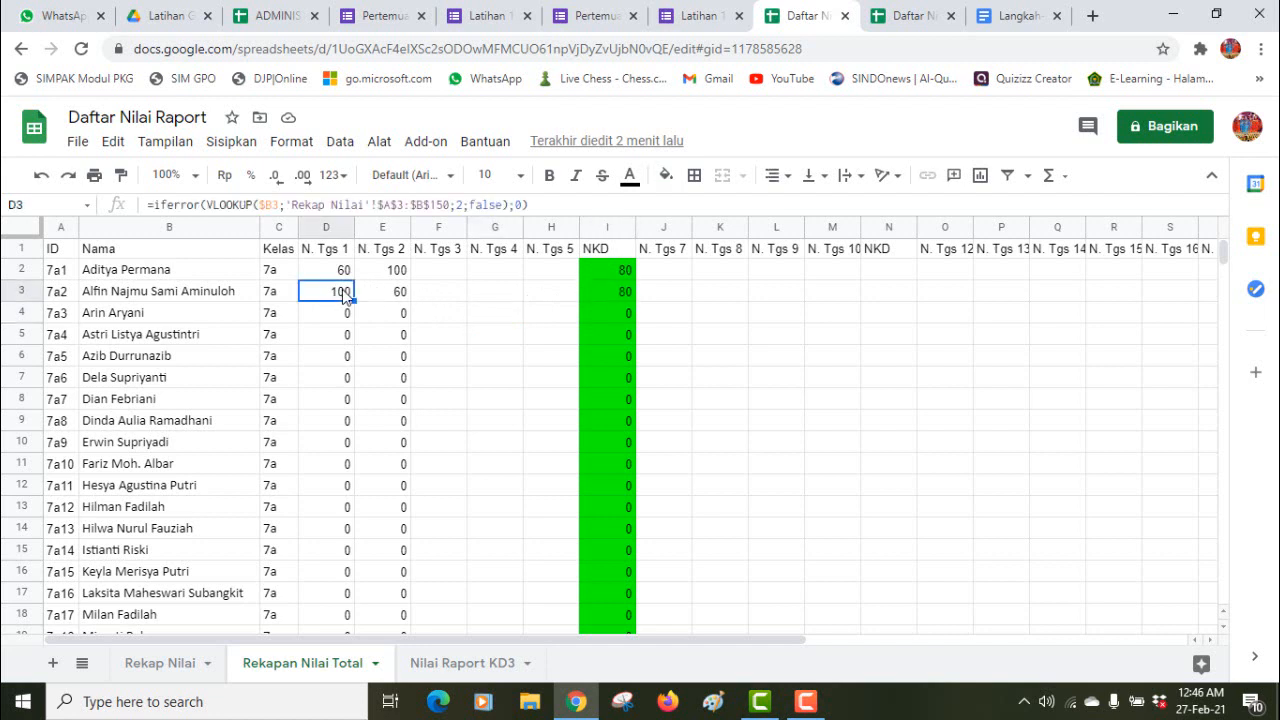
click(386, 294)
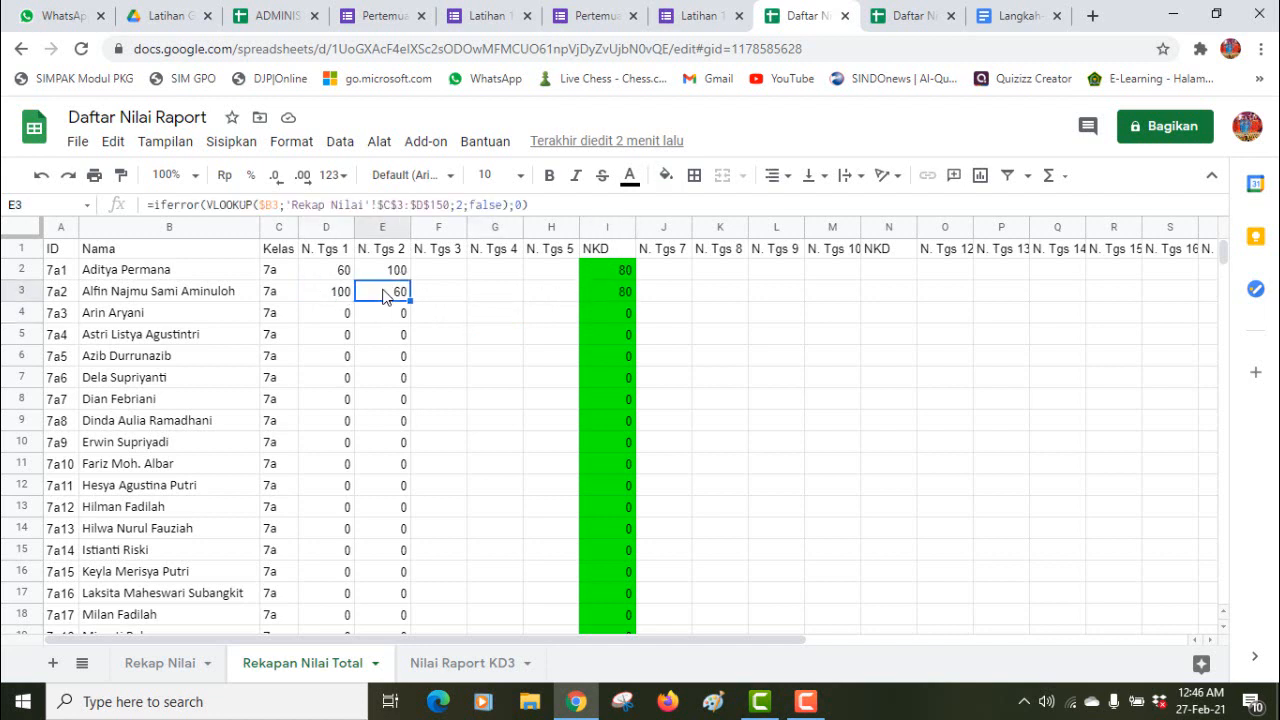
click(341, 294)
click(627, 299)
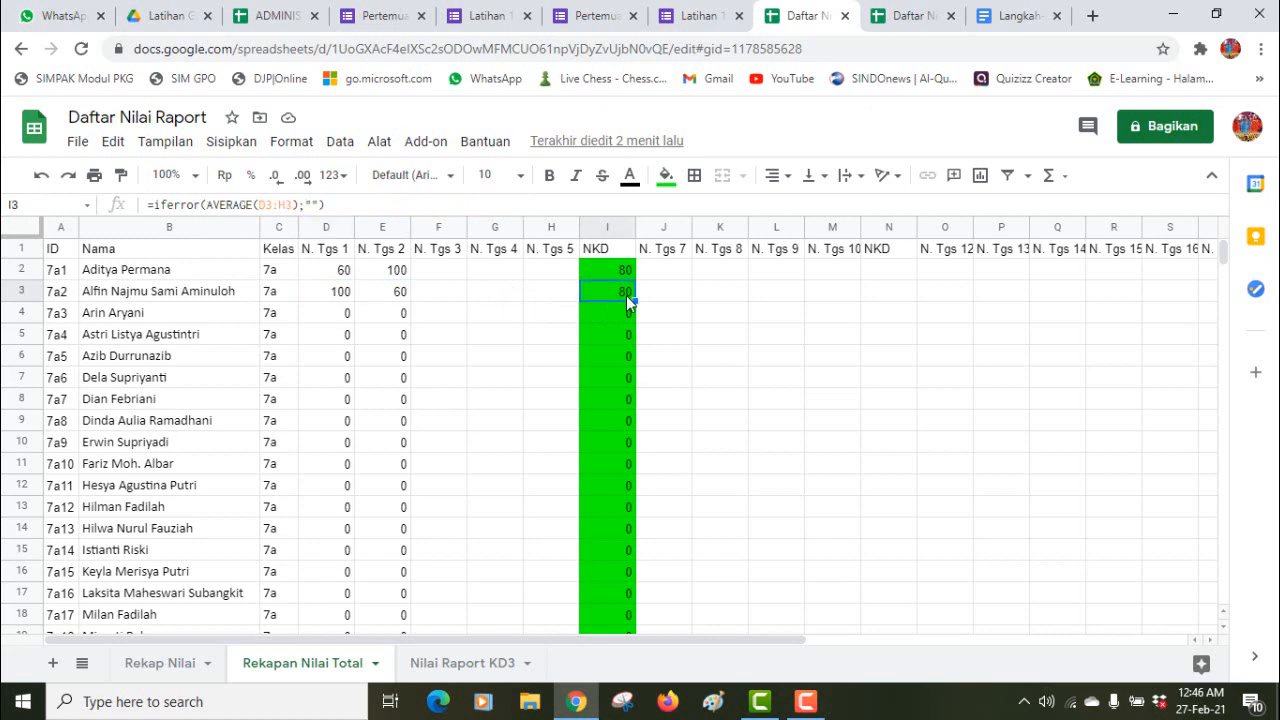
click(447, 666)
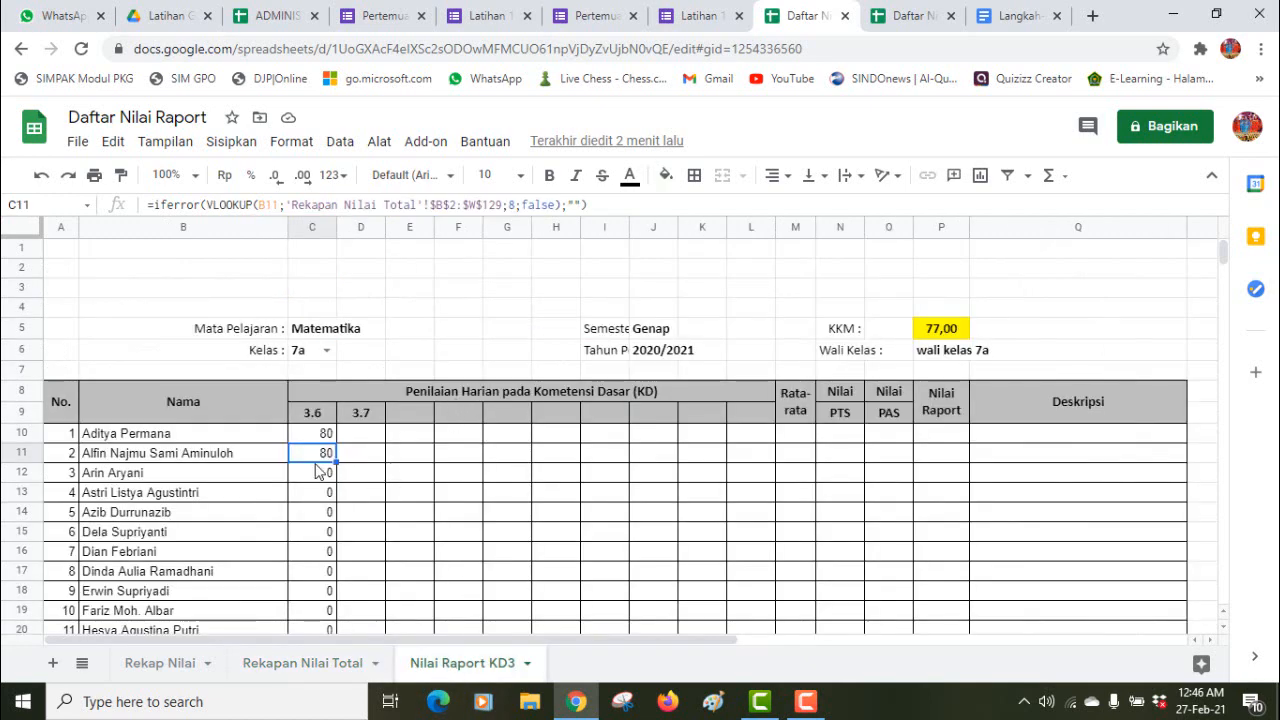
click(346, 458)
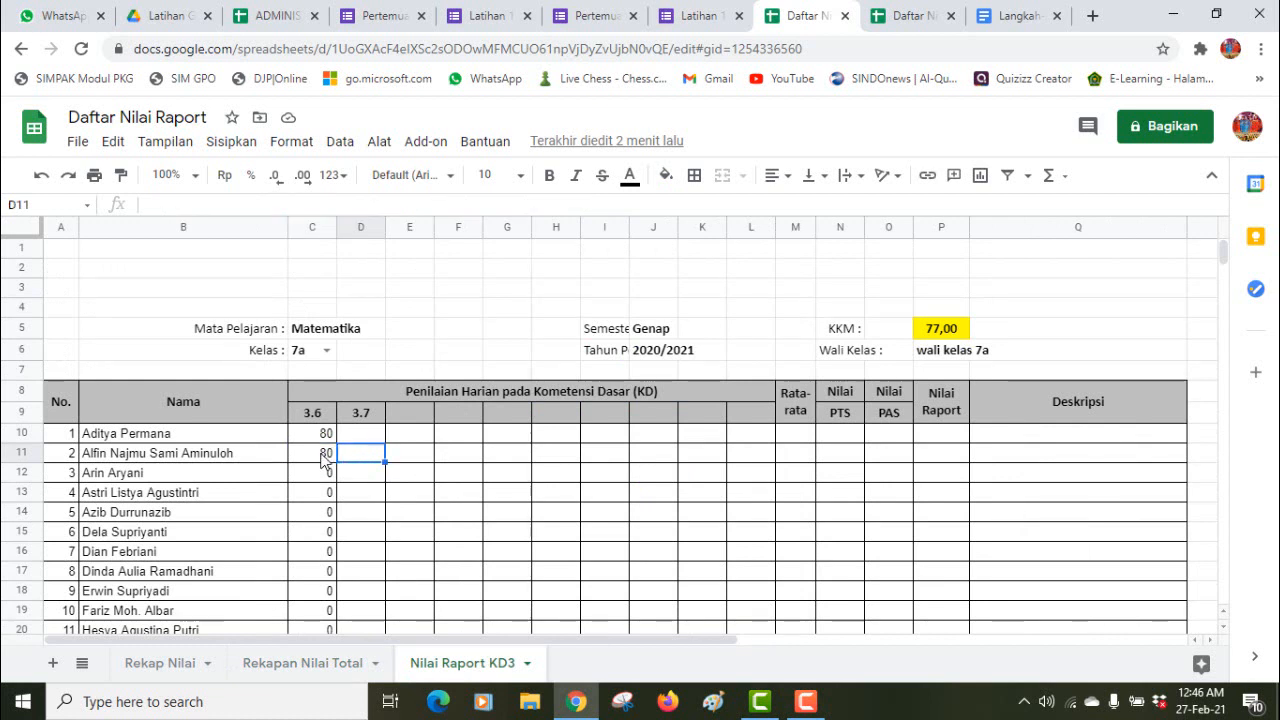